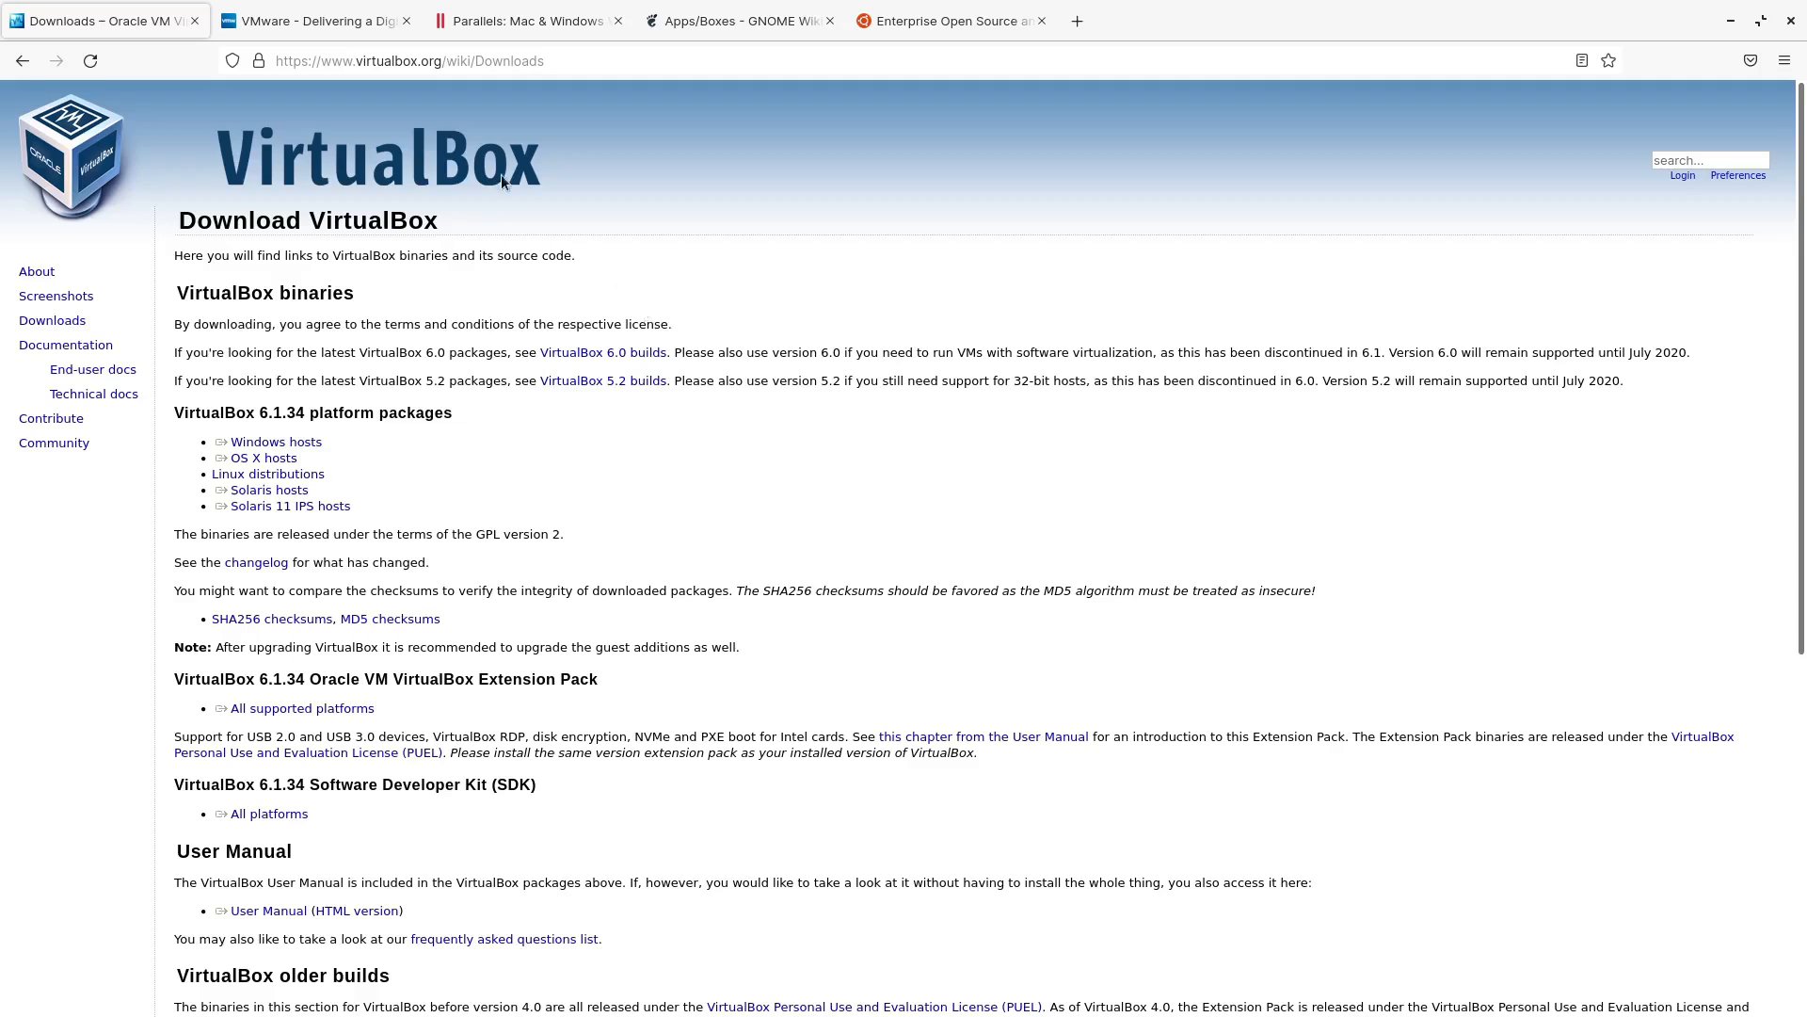
Look over the VMware, Parallels and GNOME Boxes websites, and return to the VirtualBox downloads page
{"action": "left_click", "coordinate": [319, 23]}
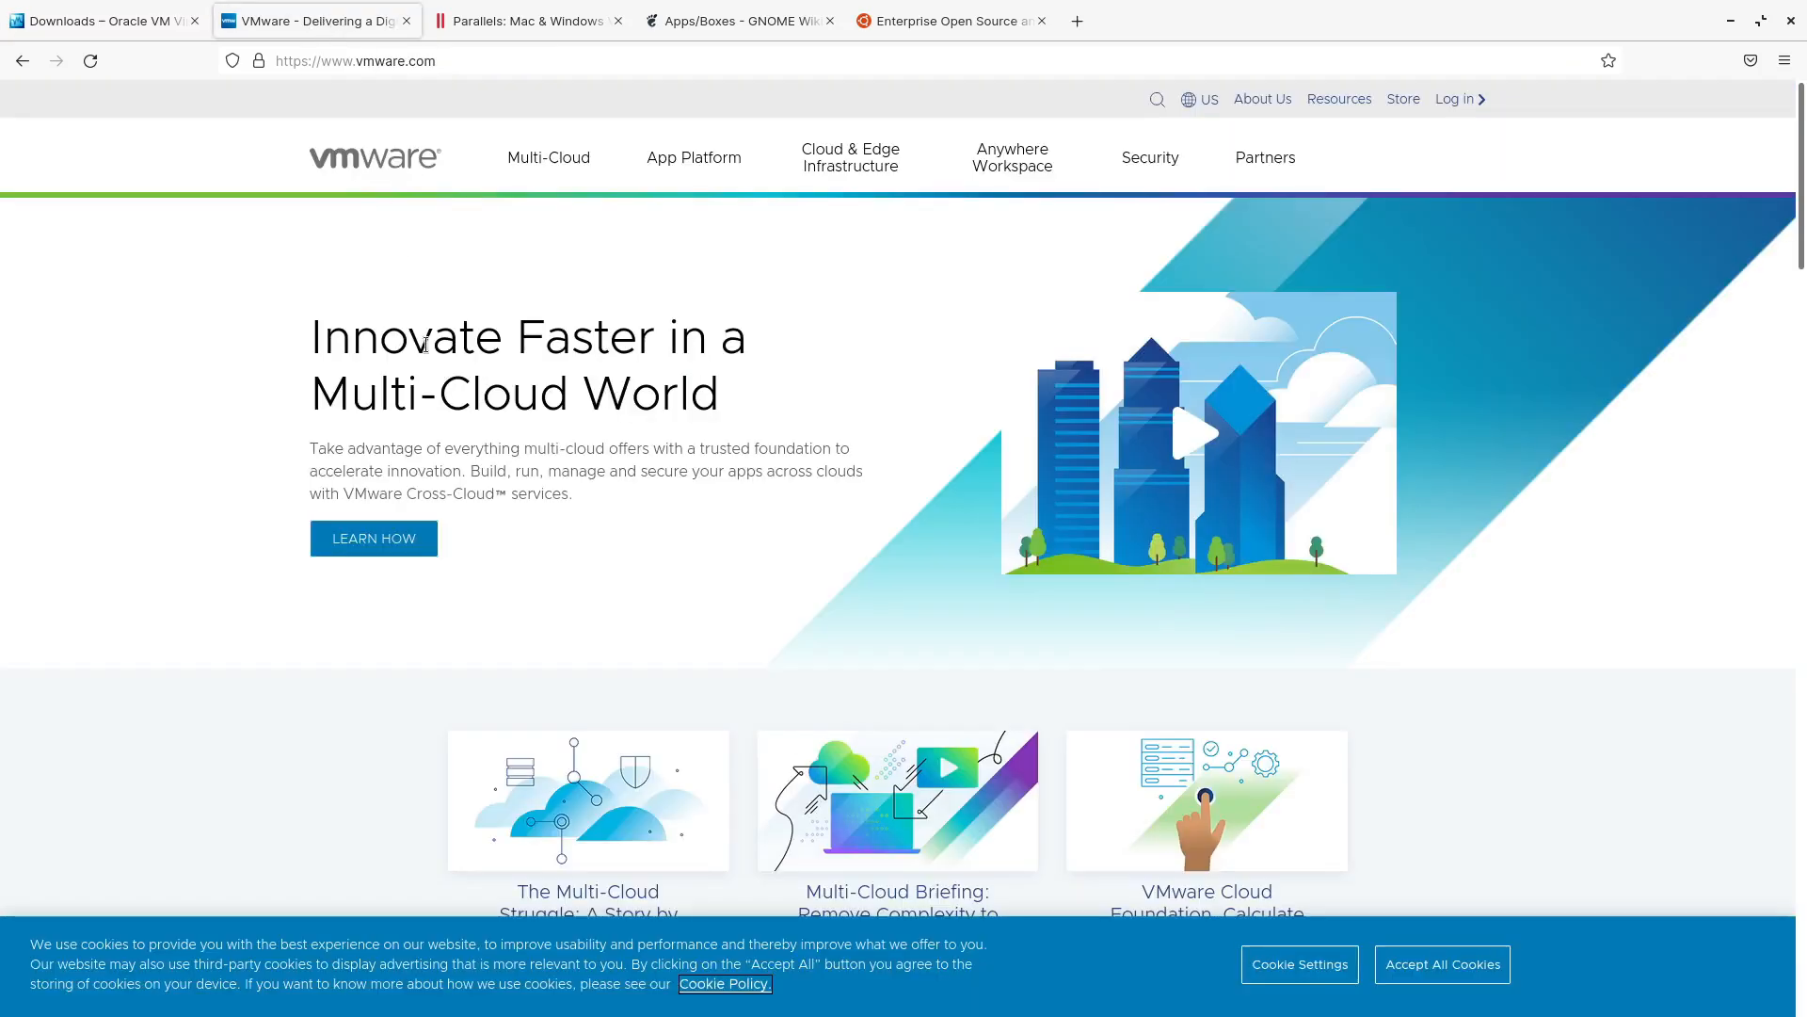
{"action": "left_click", "coordinate": [514, 20]}
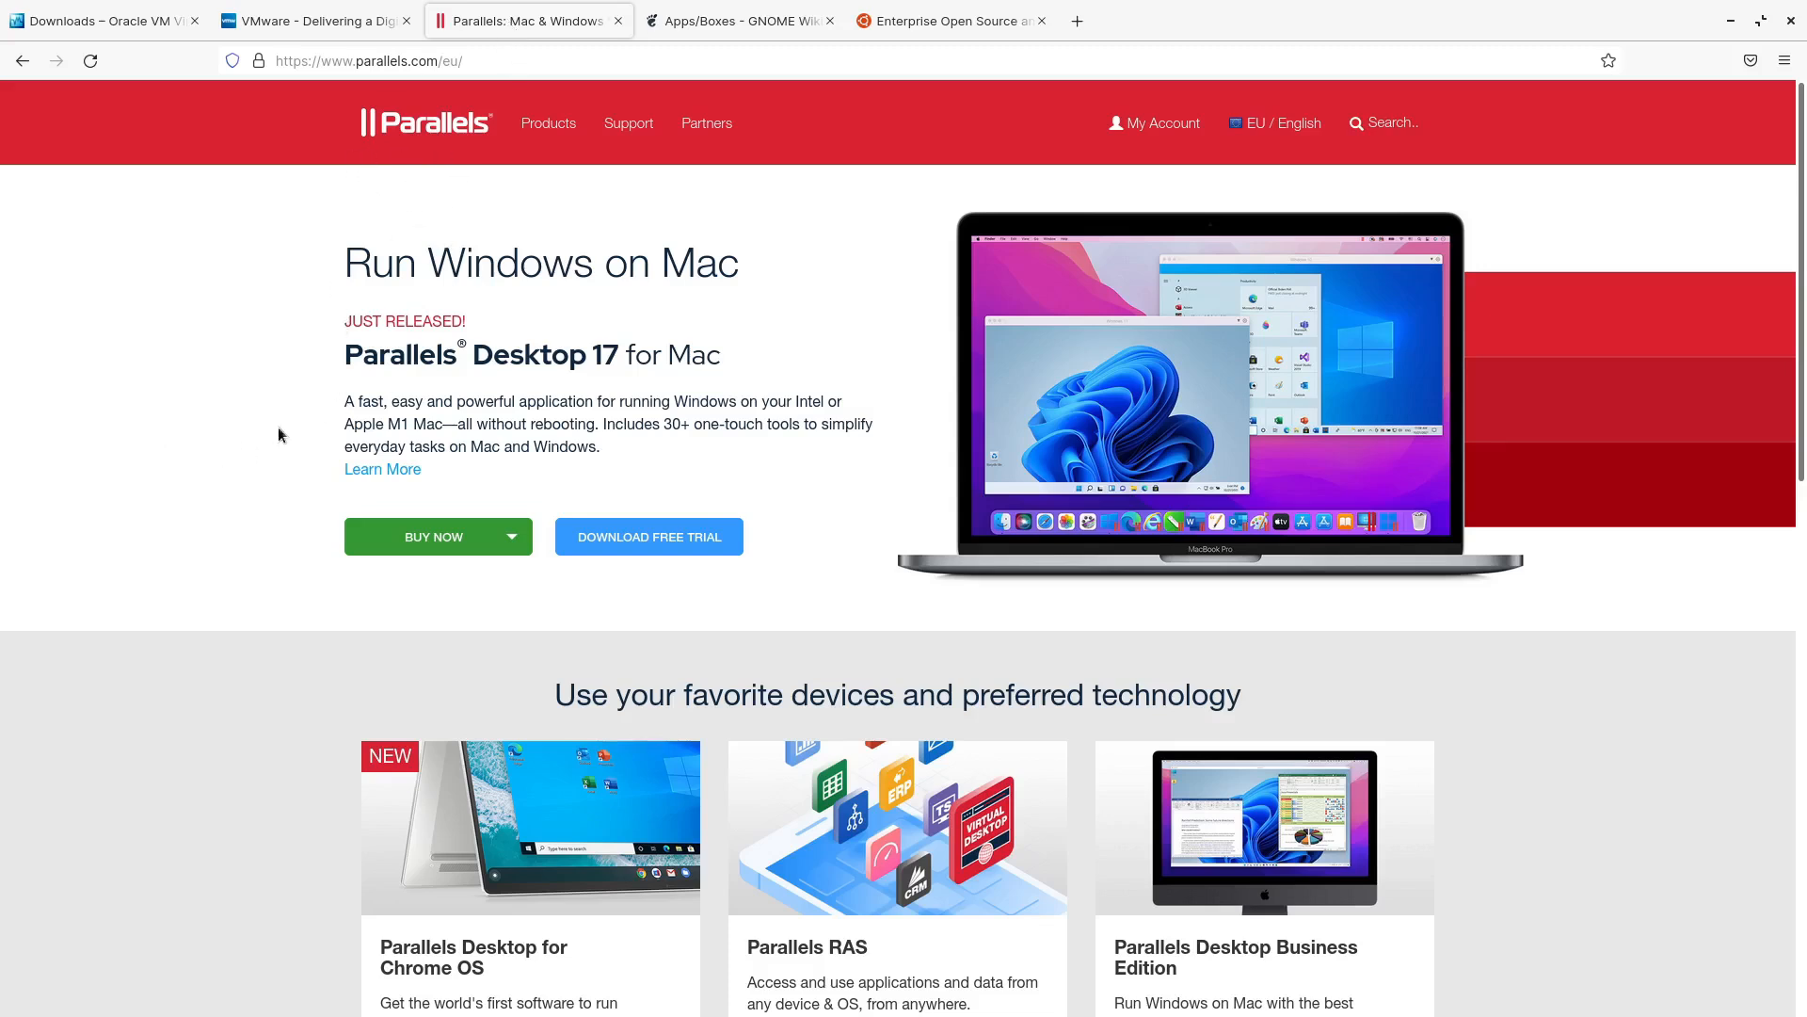
{"action": "left_click", "coordinate": [729, 21]}
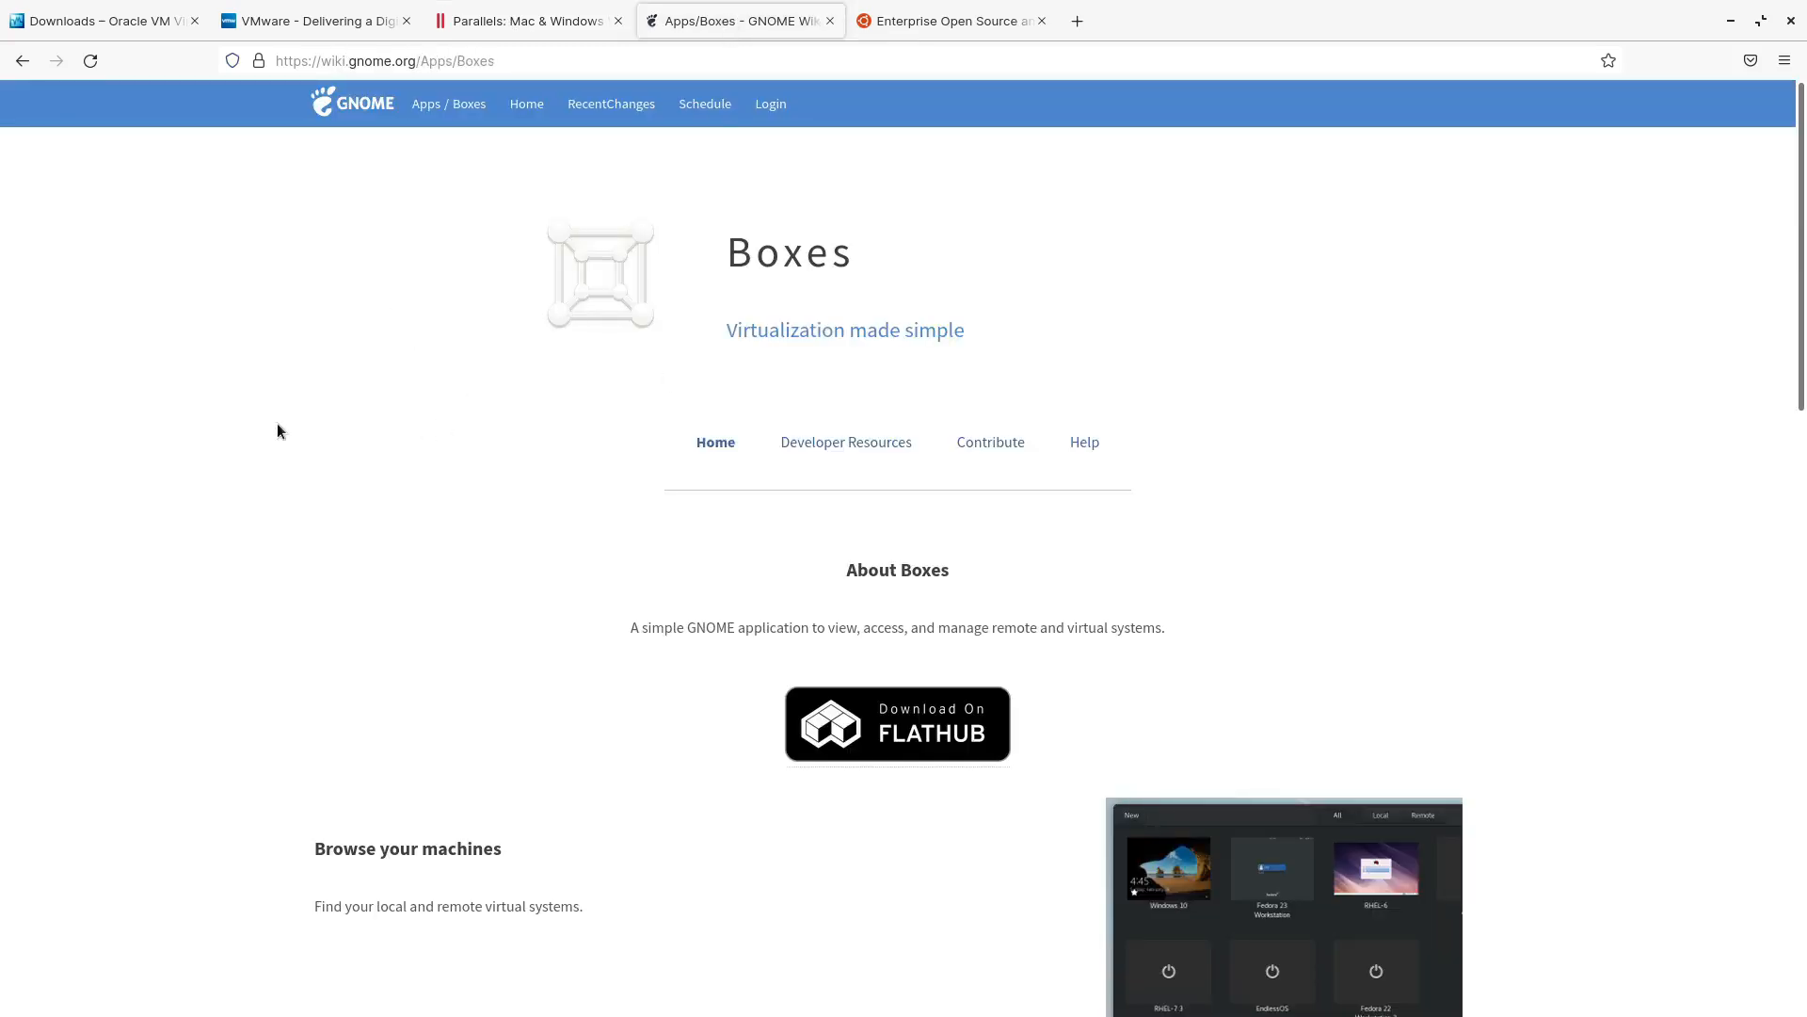
{"action": "left_click", "coordinate": [101, 23]}
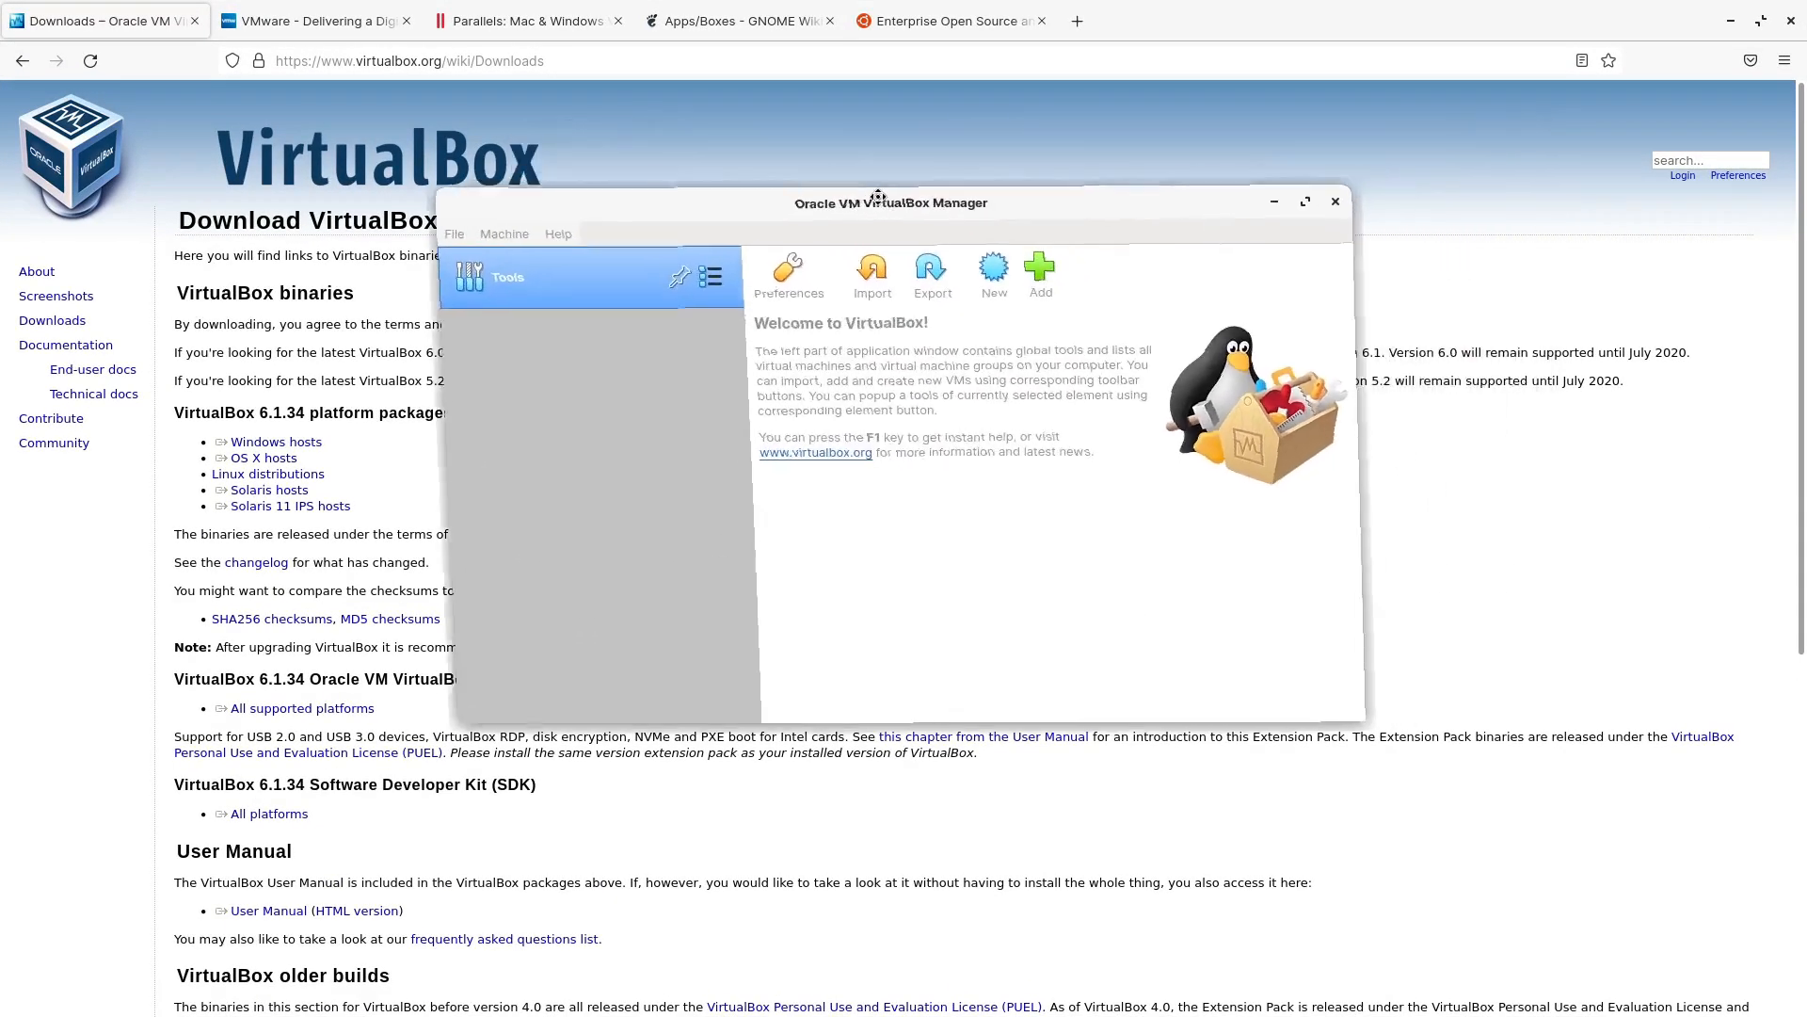
In VirtualBox Manager, start a new virtual machine named server with type Linux and version Ubuntu (64-bit)
{"action": "left_click_drag", "start_coordinate": [932, 214], "coordinate": [932, 222]}
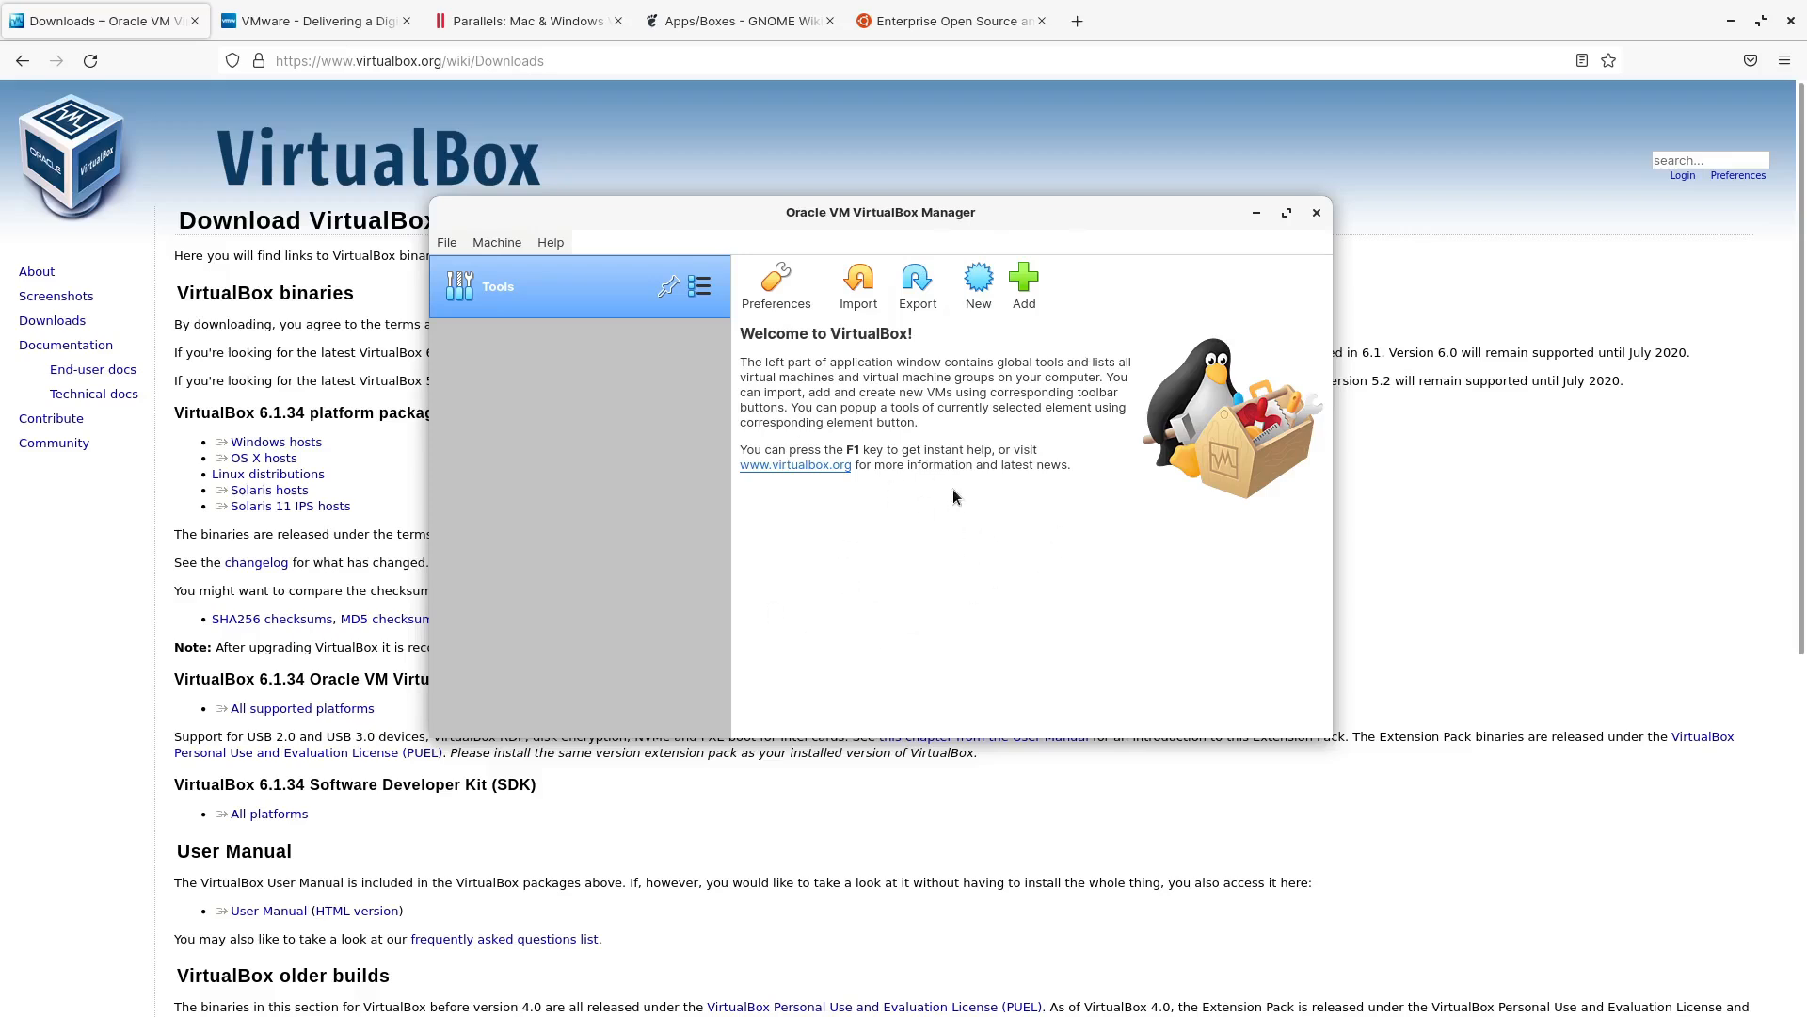
{"action": "left_click", "coordinate": [978, 298]}
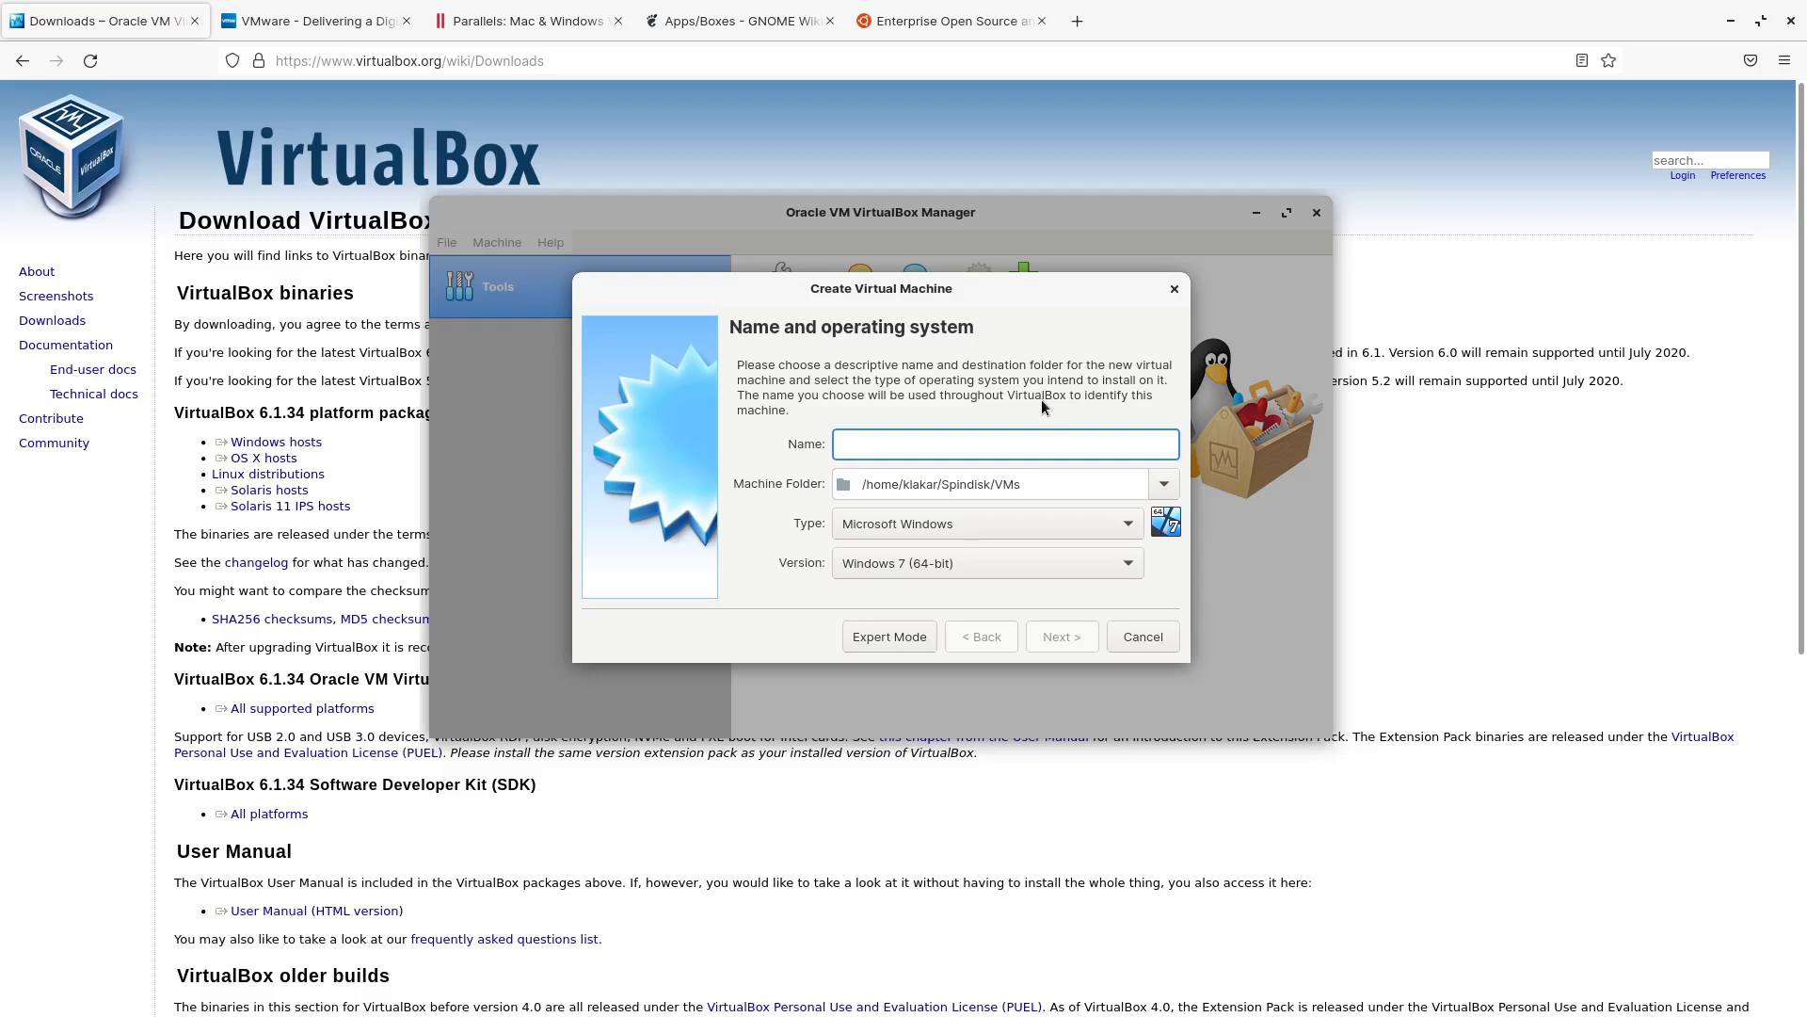
{"action": "type", "text": "server"}
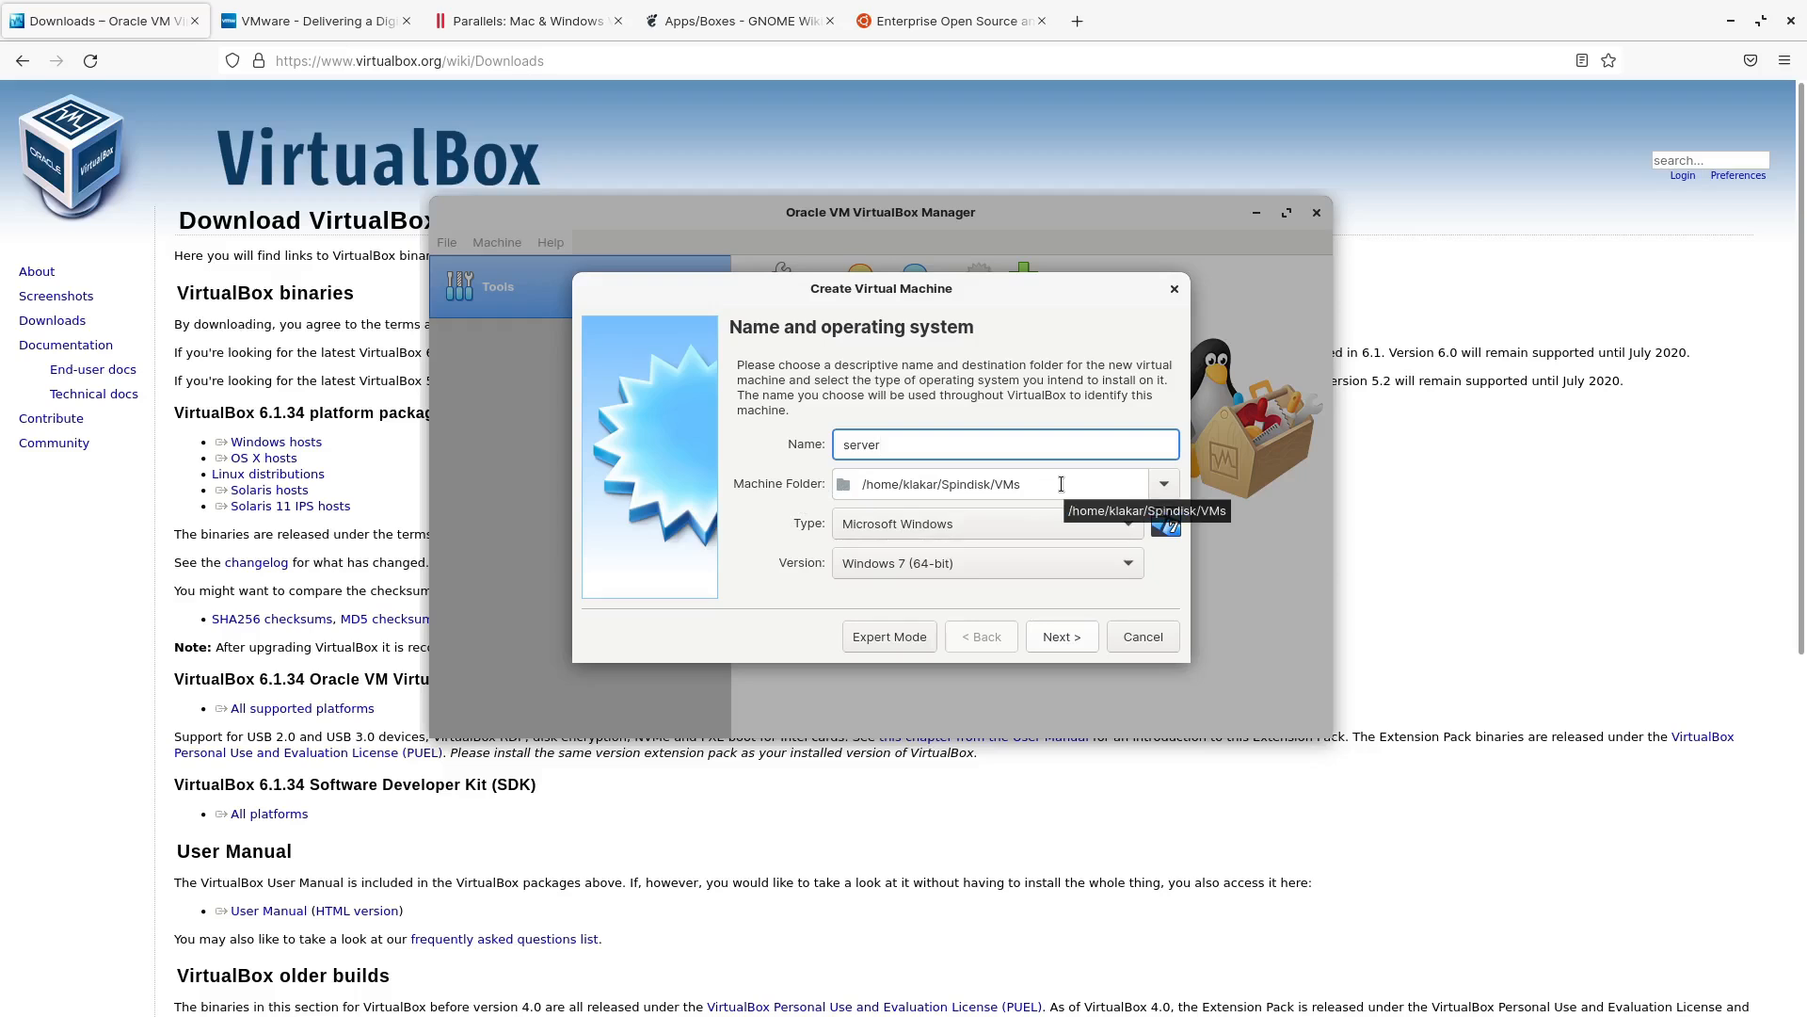
{"action": "left_click", "coordinate": [1130, 525]}
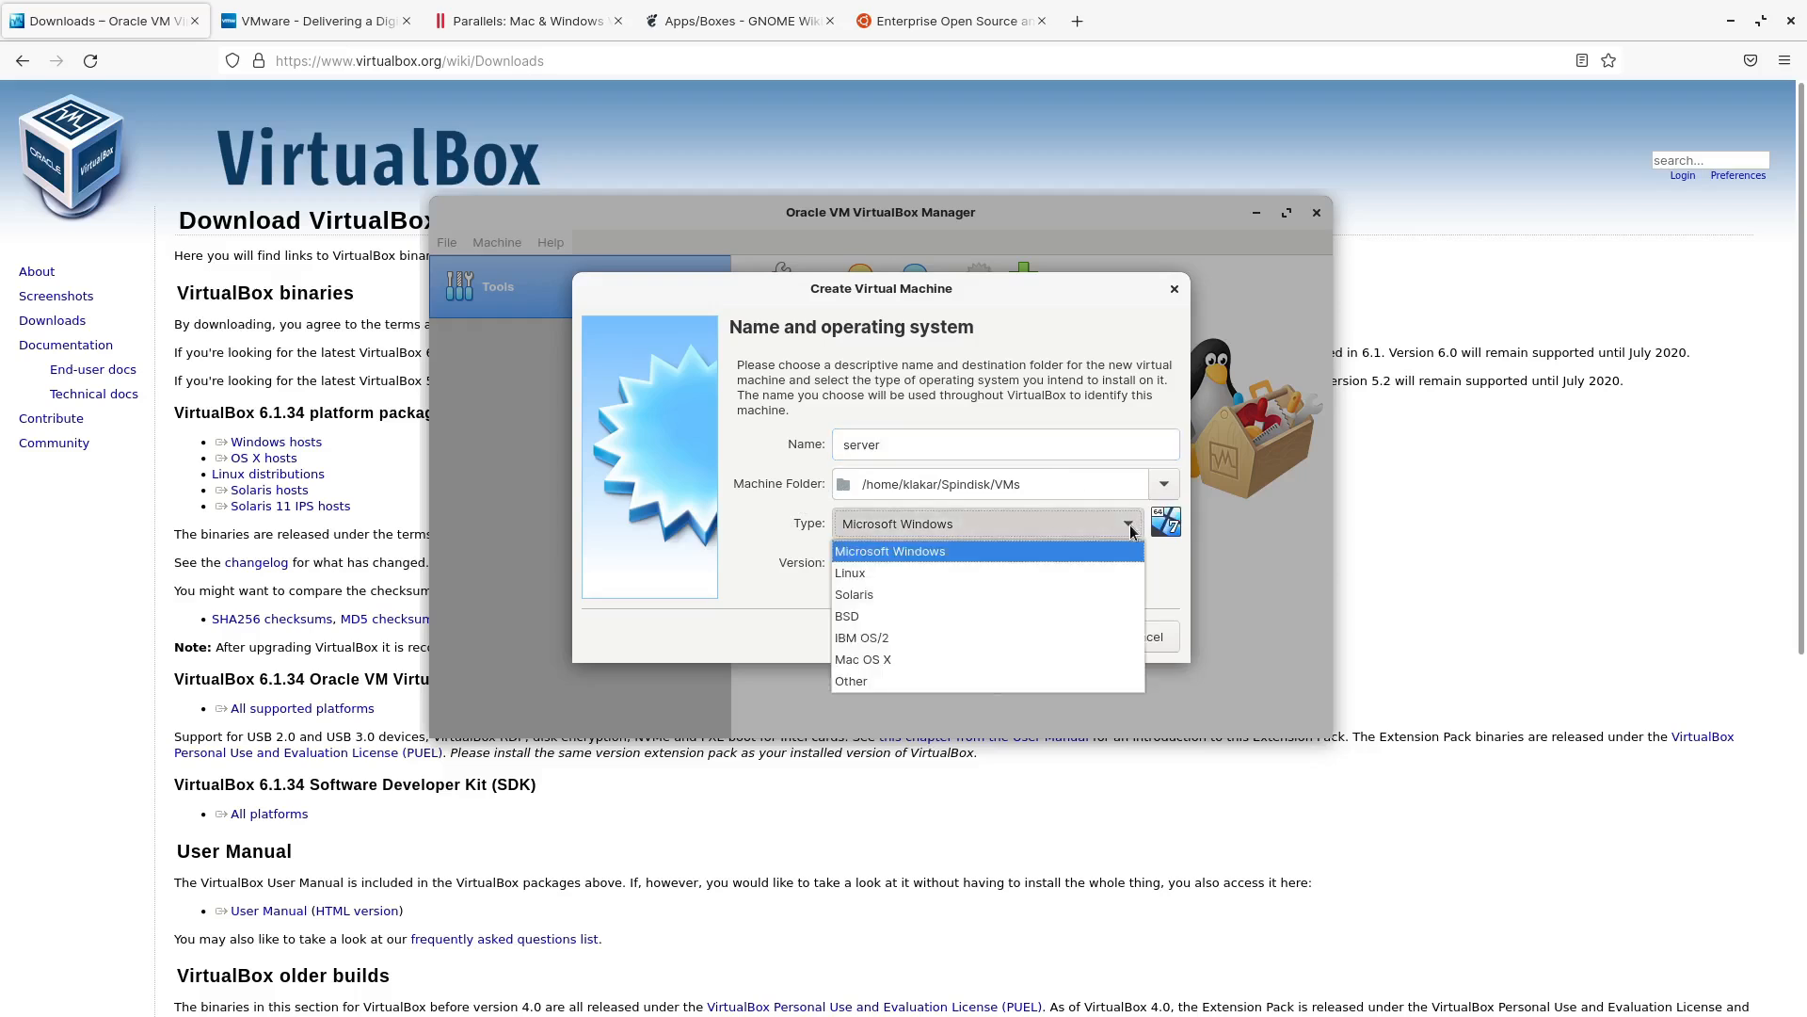
{"action": "left_click", "coordinate": [883, 574]}
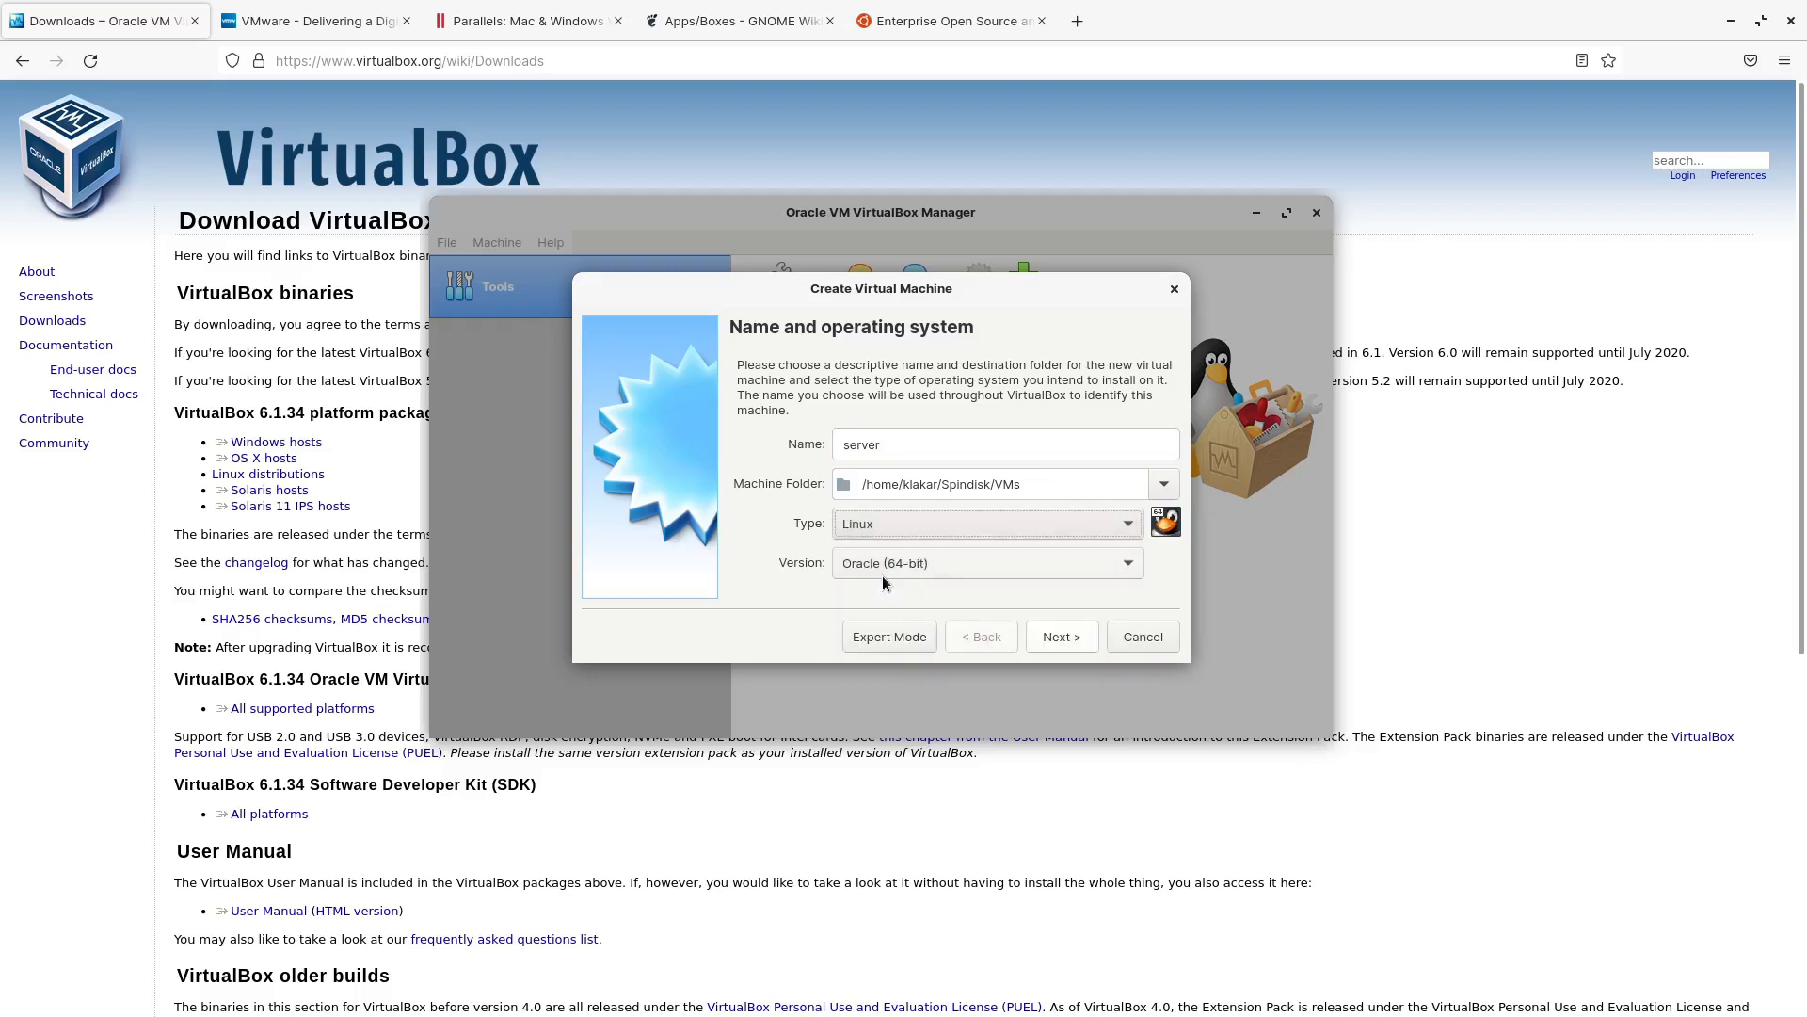
{"action": "left_click", "coordinate": [1045, 568]}
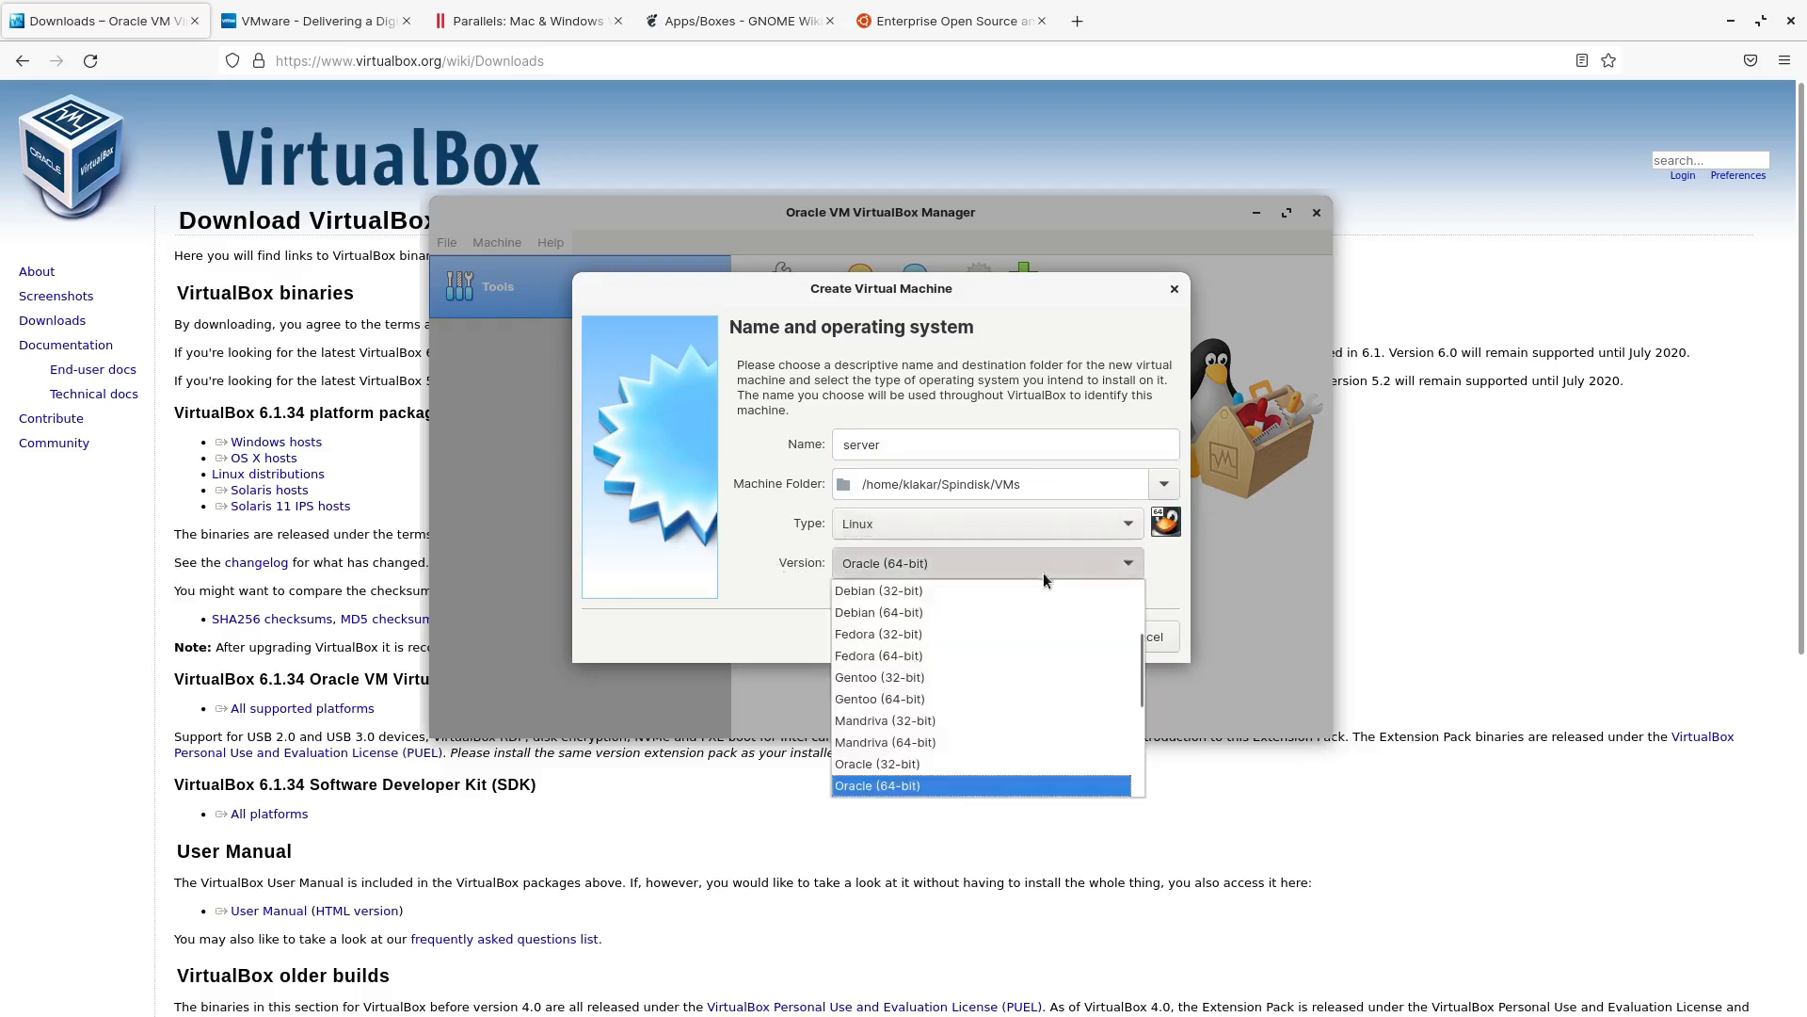
{"action": "scroll", "coordinate": [1024, 656], "scroll_direction": "down", "scroll_amount": 5}
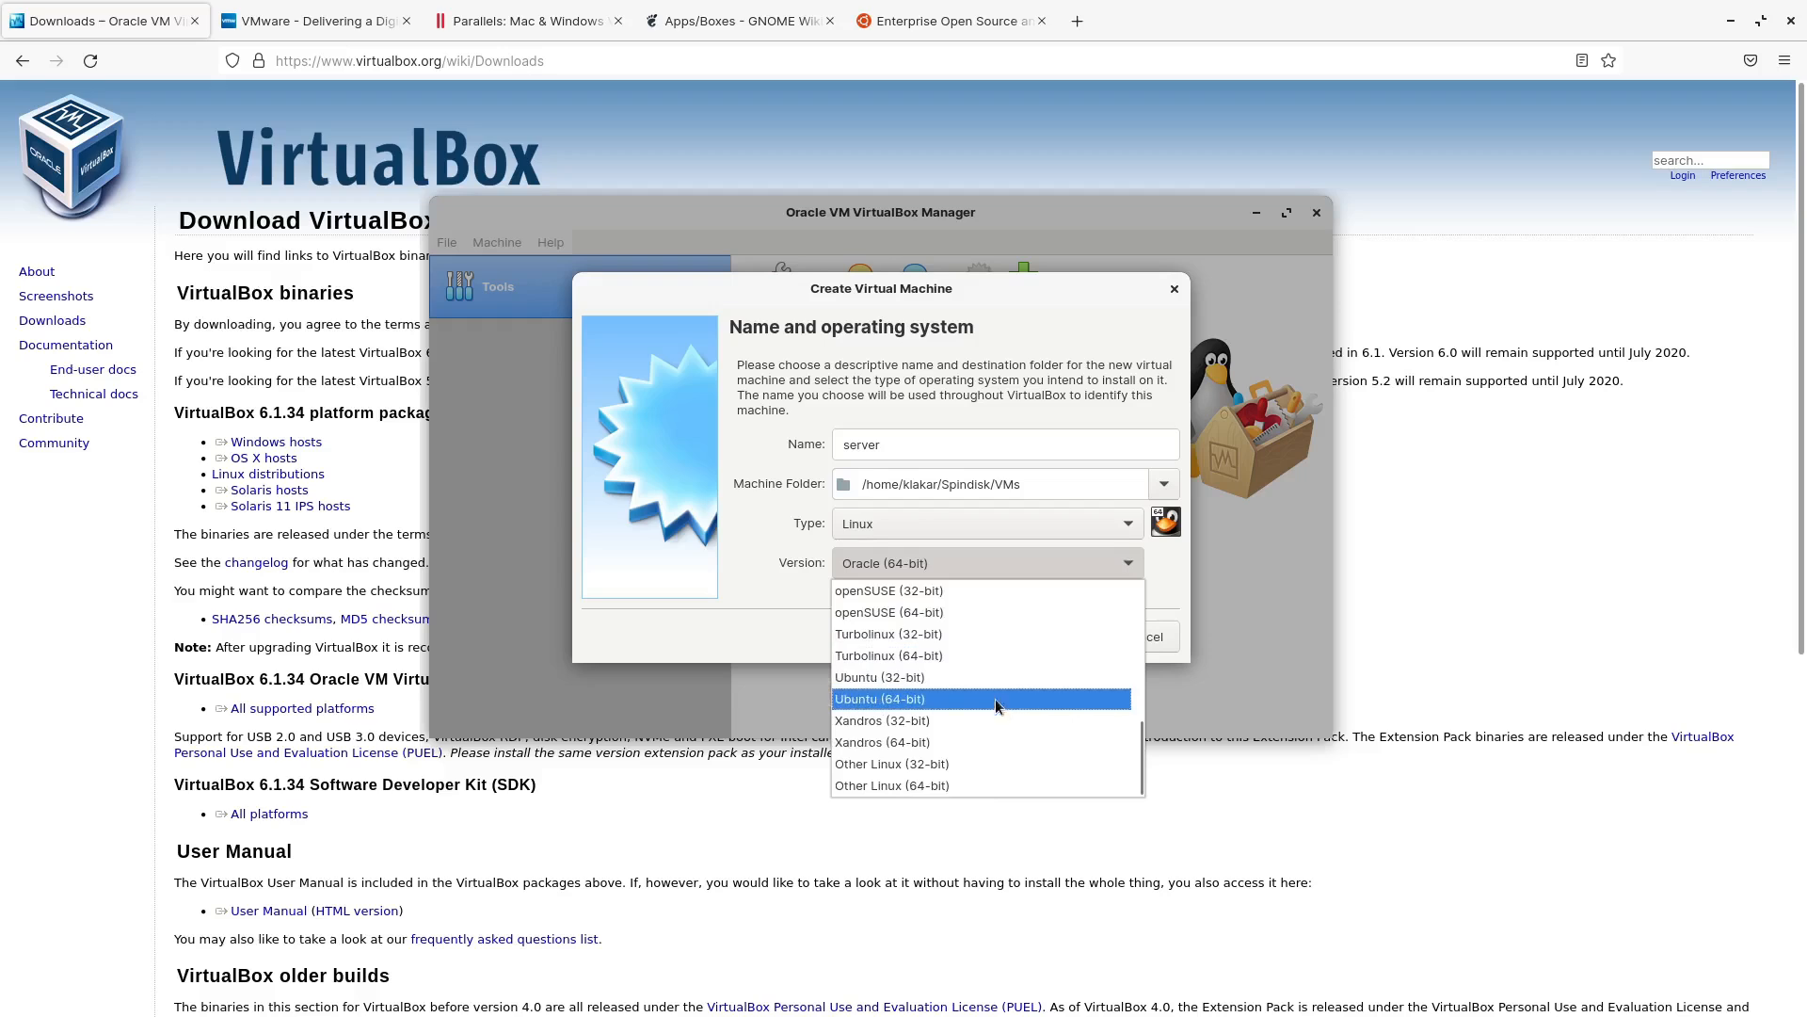
{"action": "left_click", "coordinate": [908, 703]}
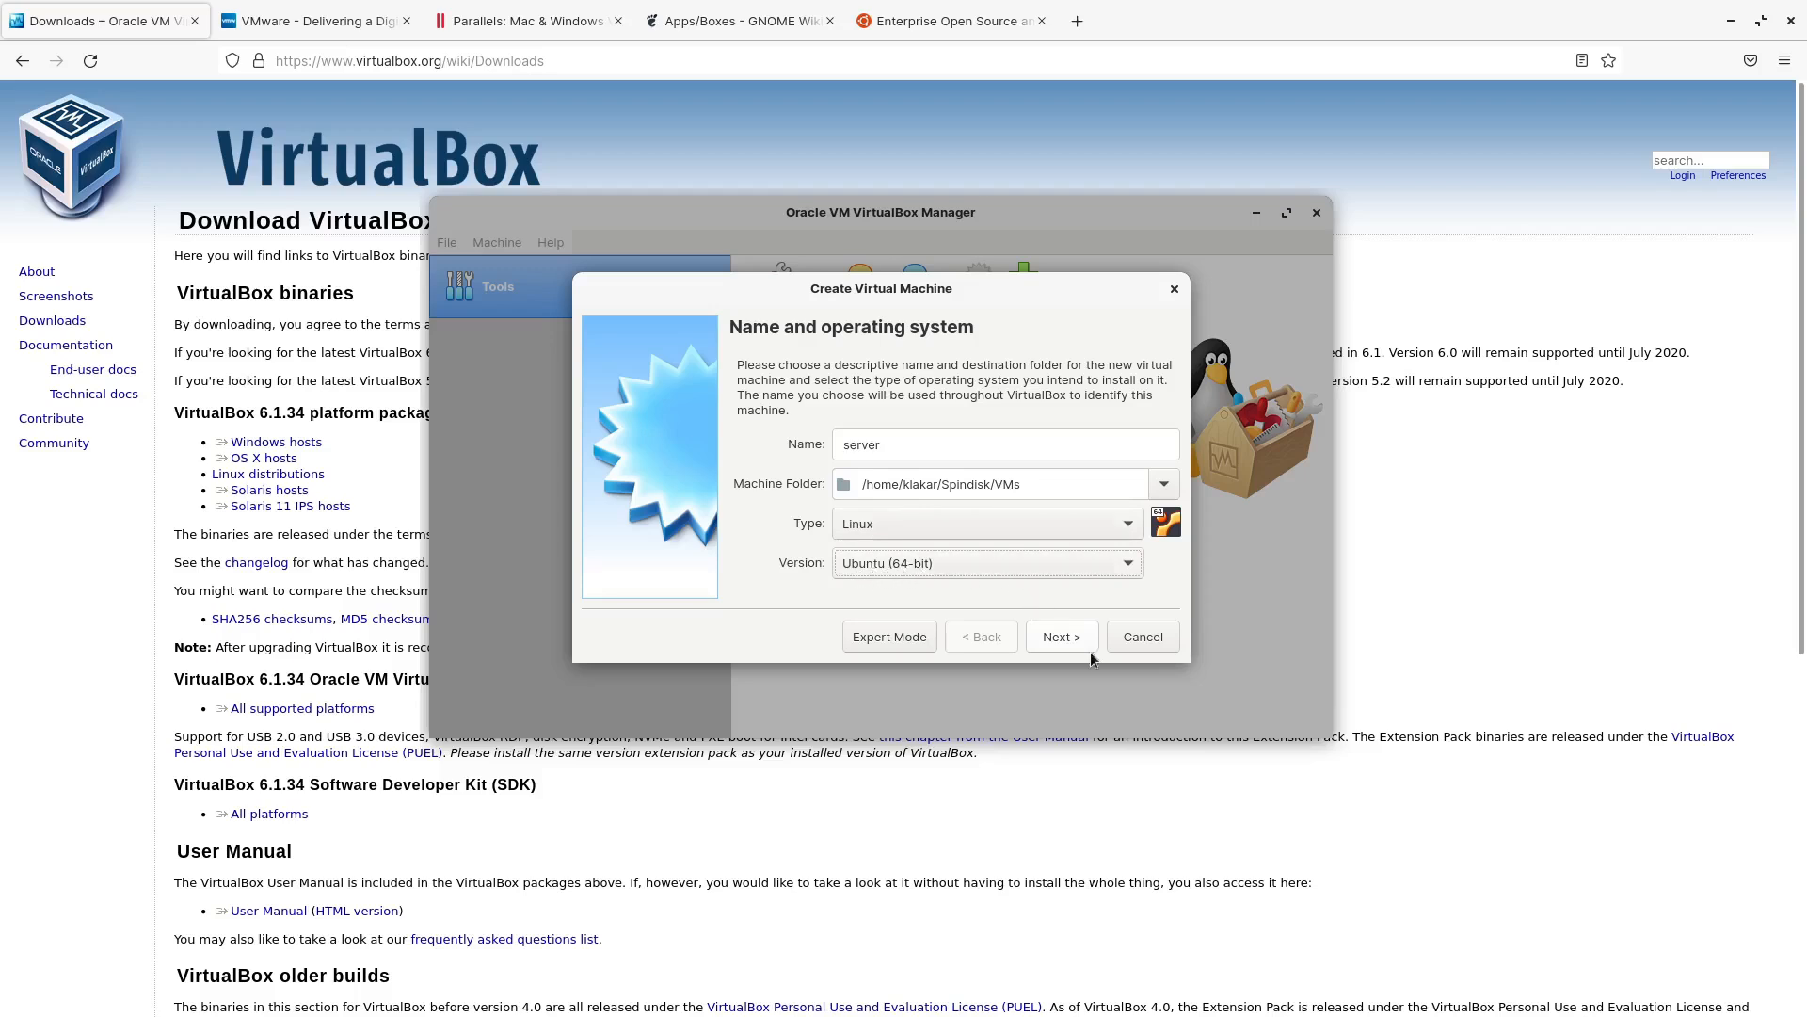
{"action": "left_click", "coordinate": [1062, 637]}
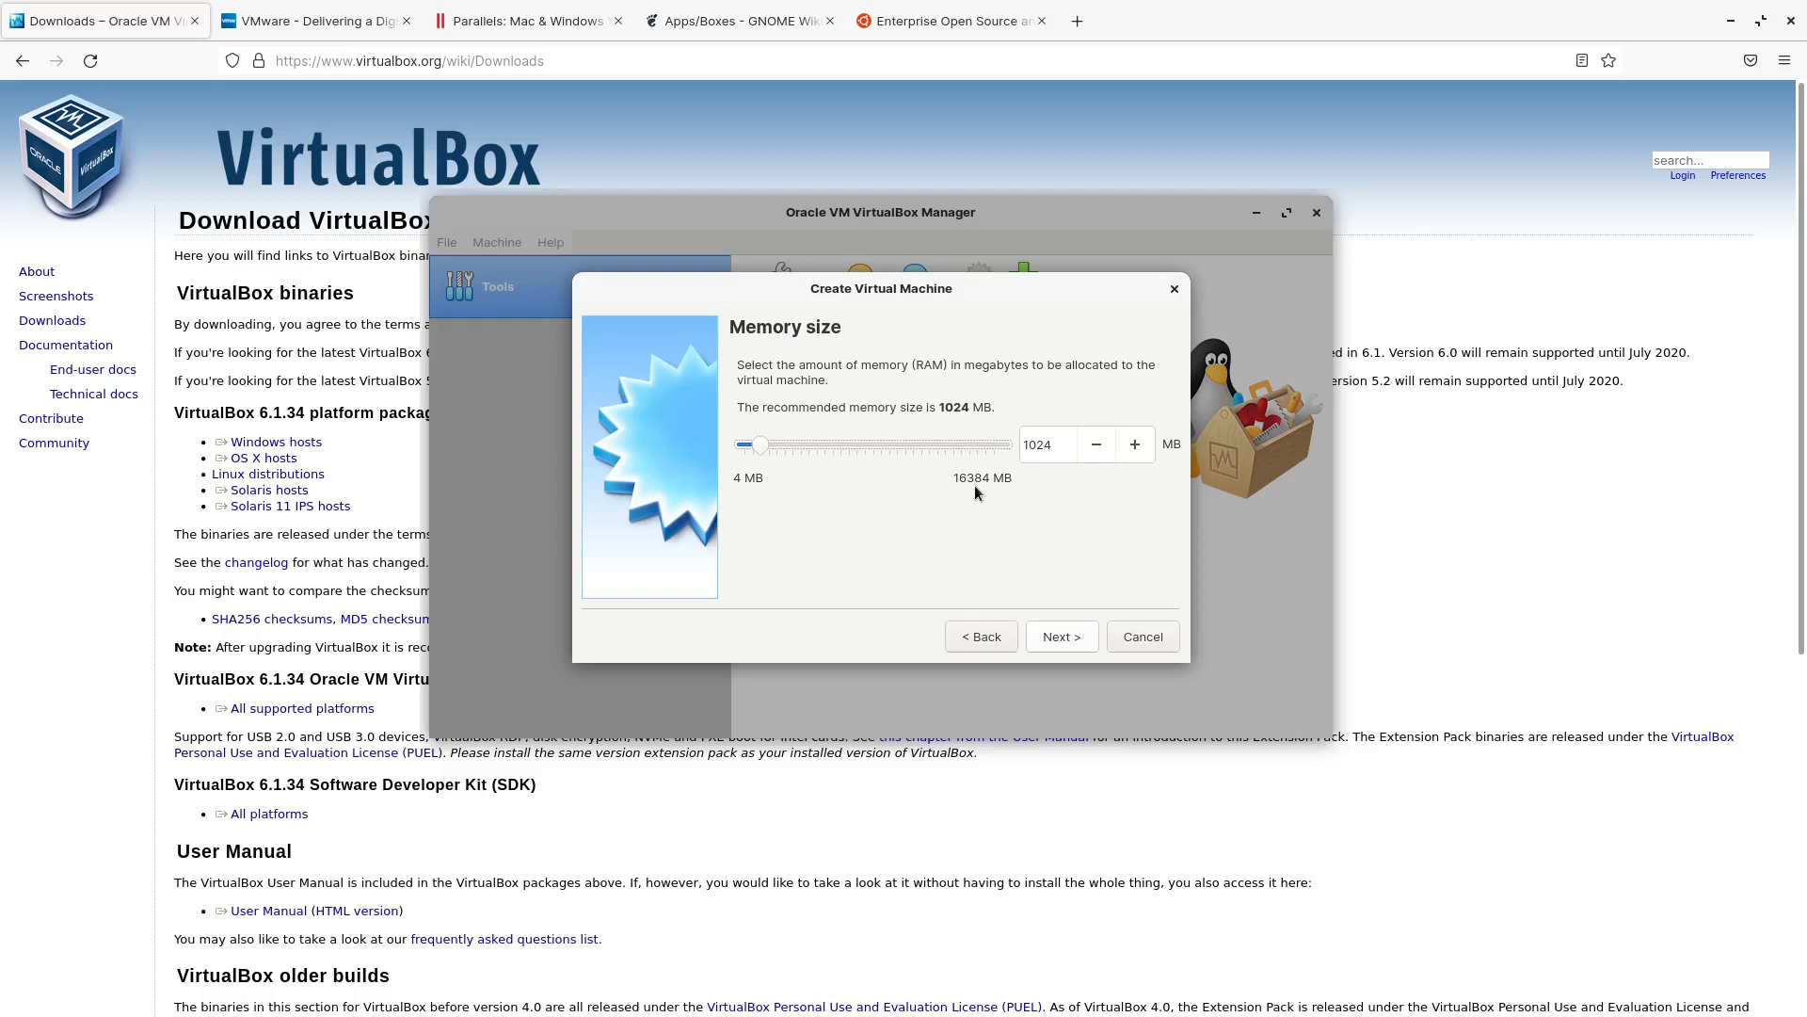
Allocate 4096 MB of memory to the new virtual machine
{"action": "left_click_drag", "start_coordinate": [760, 452], "coordinate": [891, 457]}
{"action": "left_click_drag", "start_coordinate": [894, 444], "coordinate": [810, 450]}
{"action": "left_click", "coordinate": [1056, 640]}
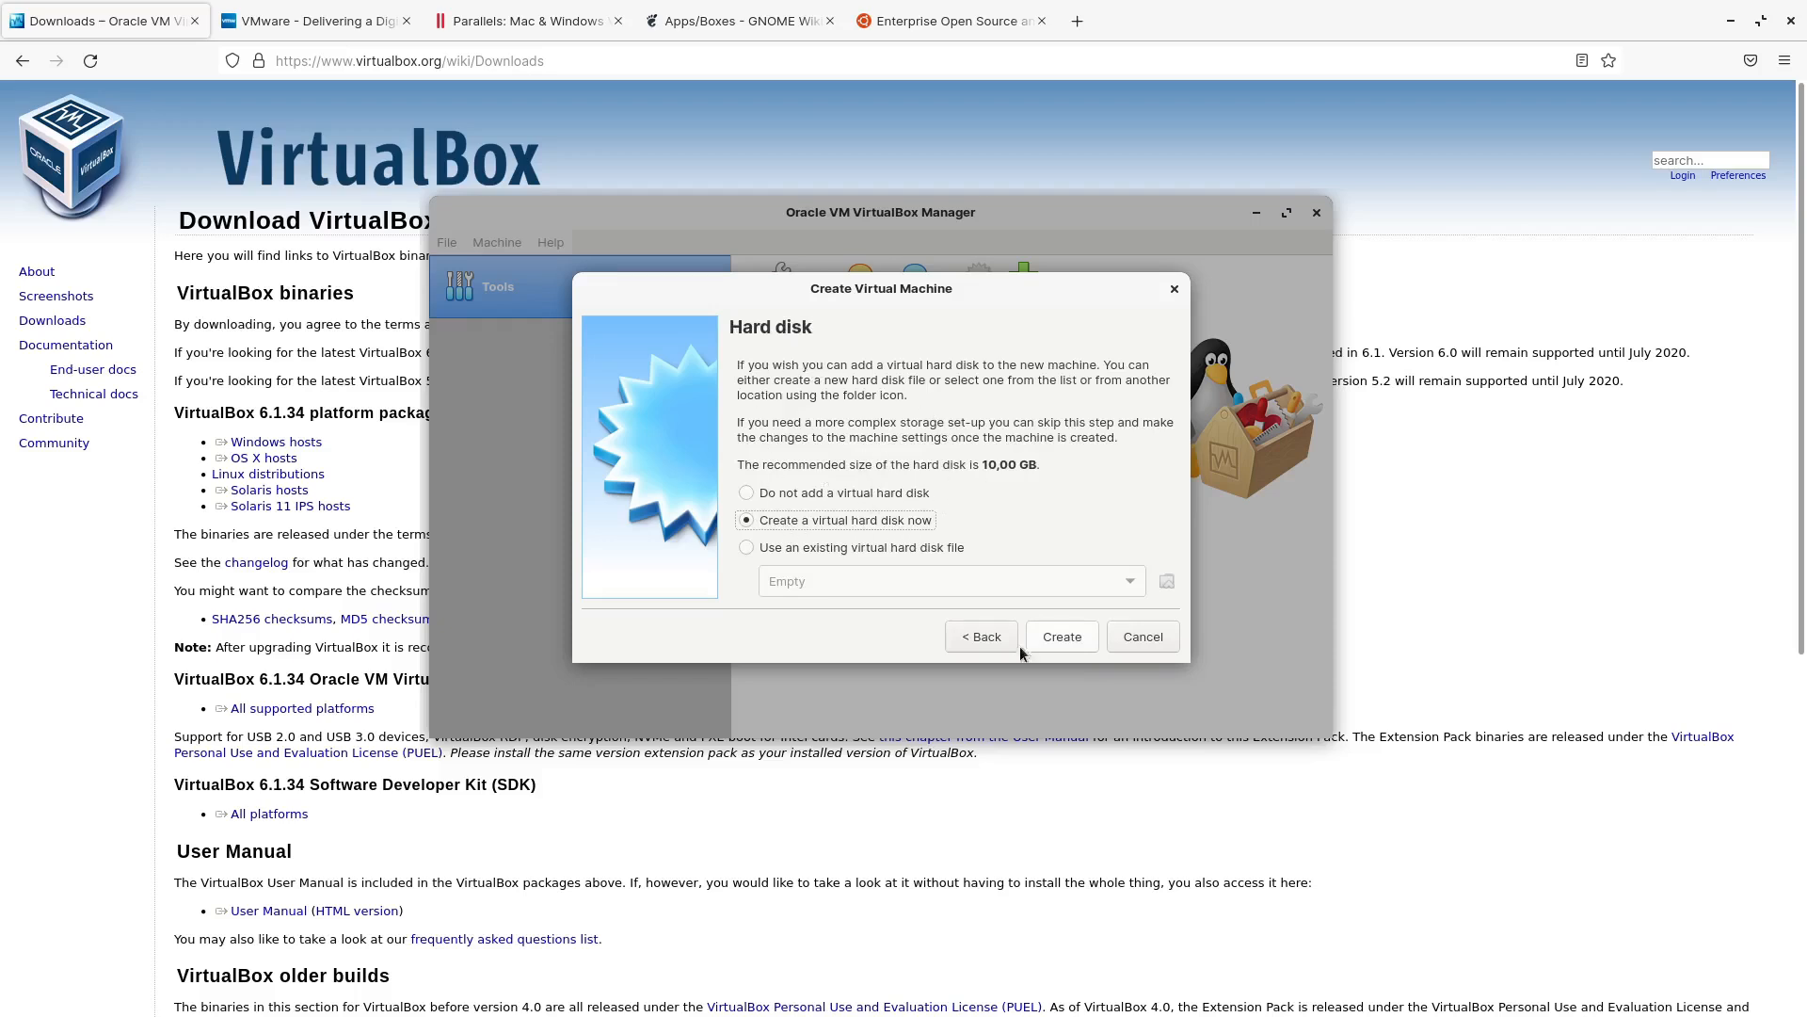
Create a new dynamically allocated VDI virtual hard disk of 50 GB for the virtual machine
{"action": "left_click", "coordinate": [1077, 640]}
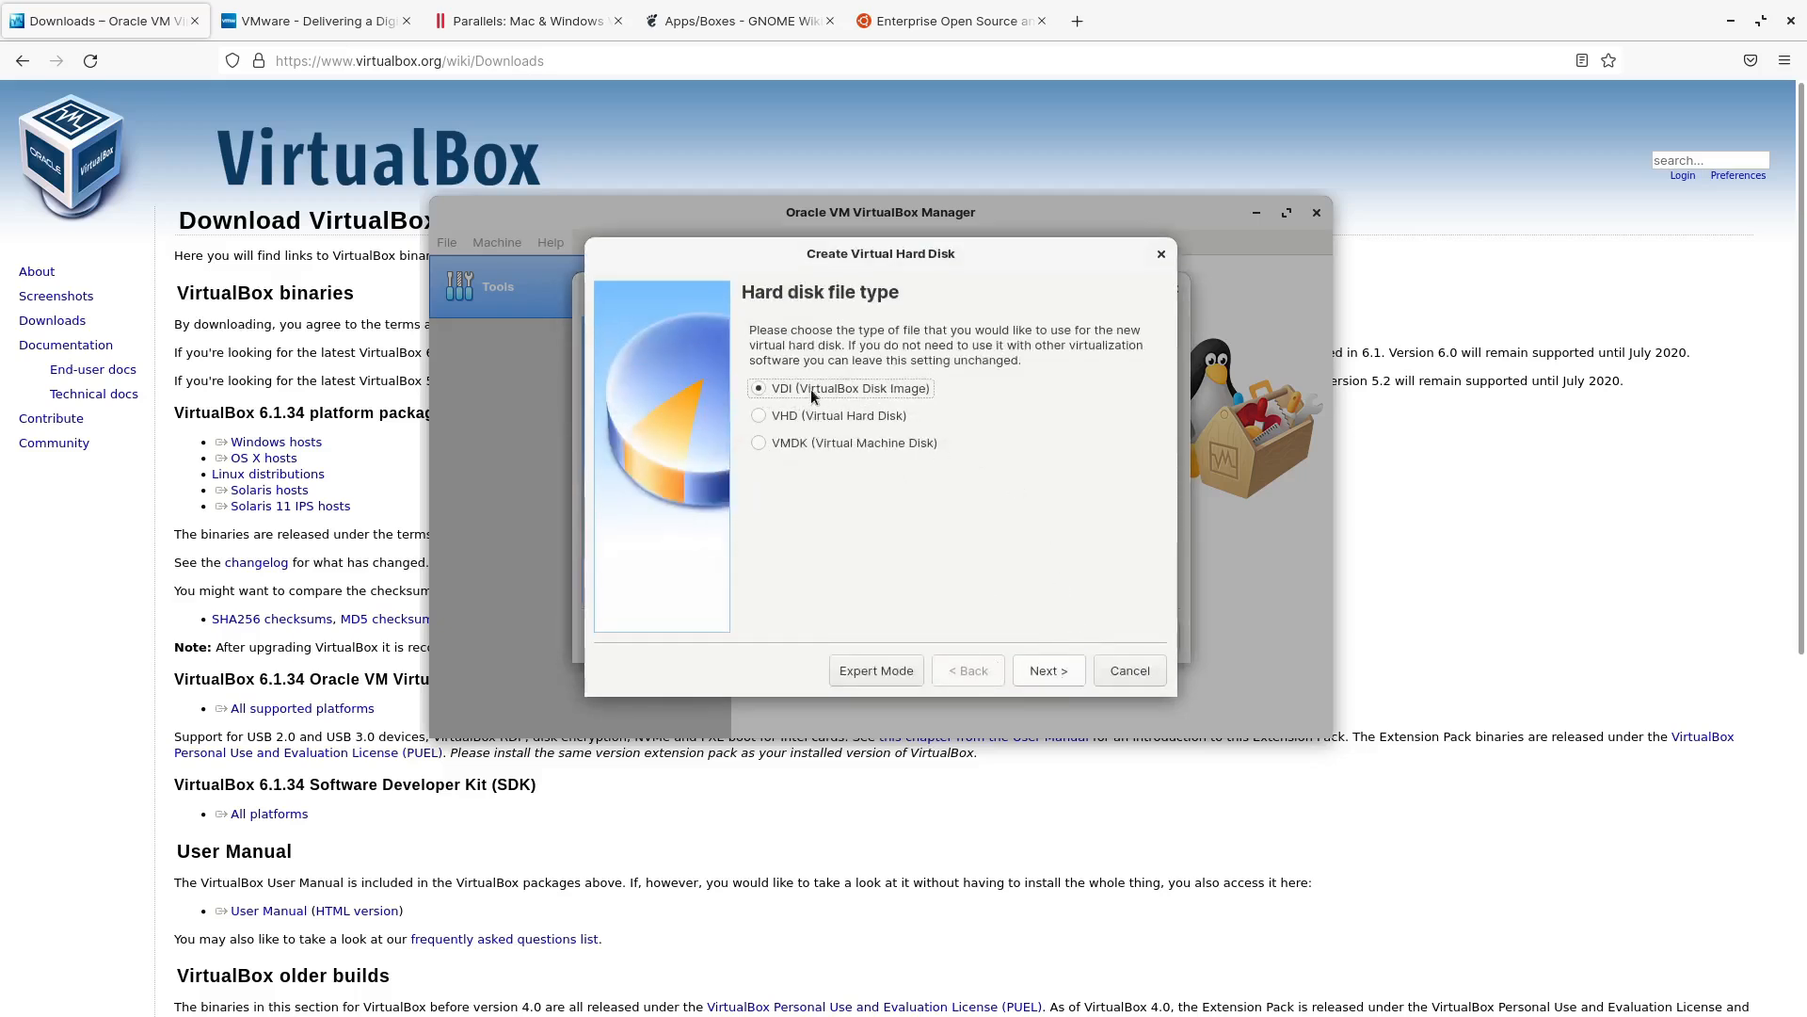
{"action": "left_click", "coordinate": [1047, 671]}
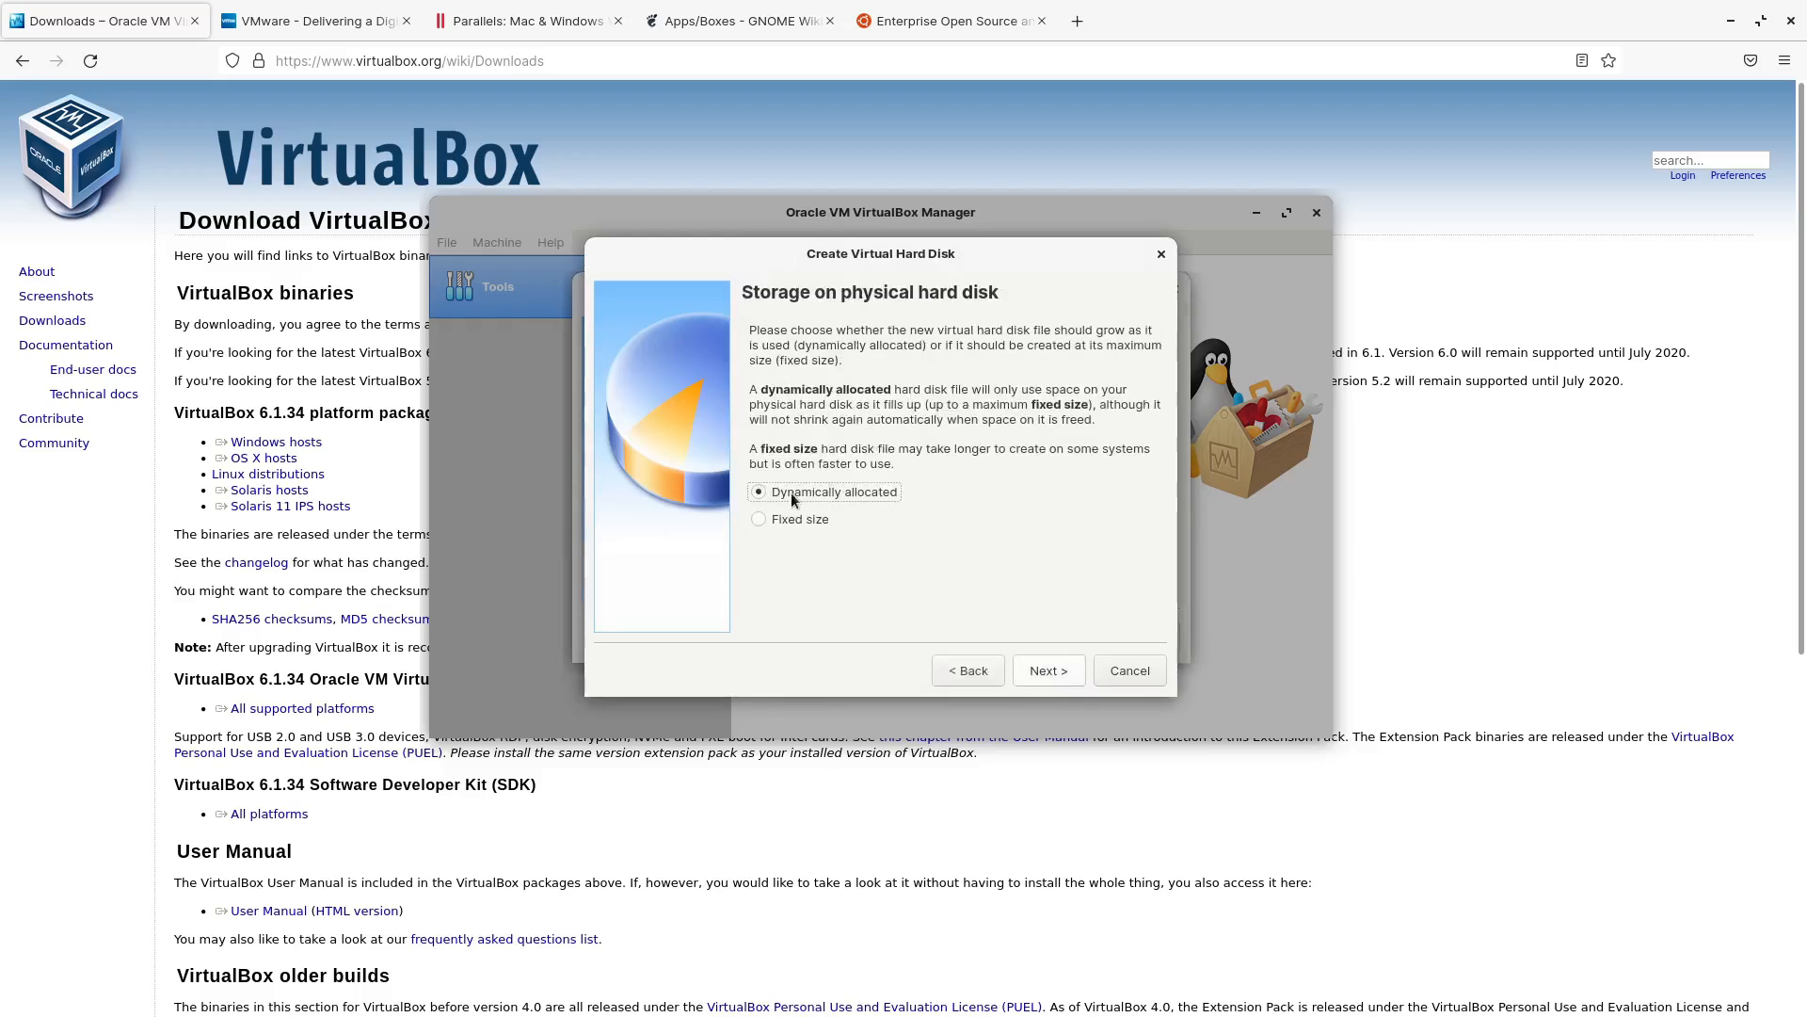
{"action": "left_click", "coordinate": [1061, 669]}
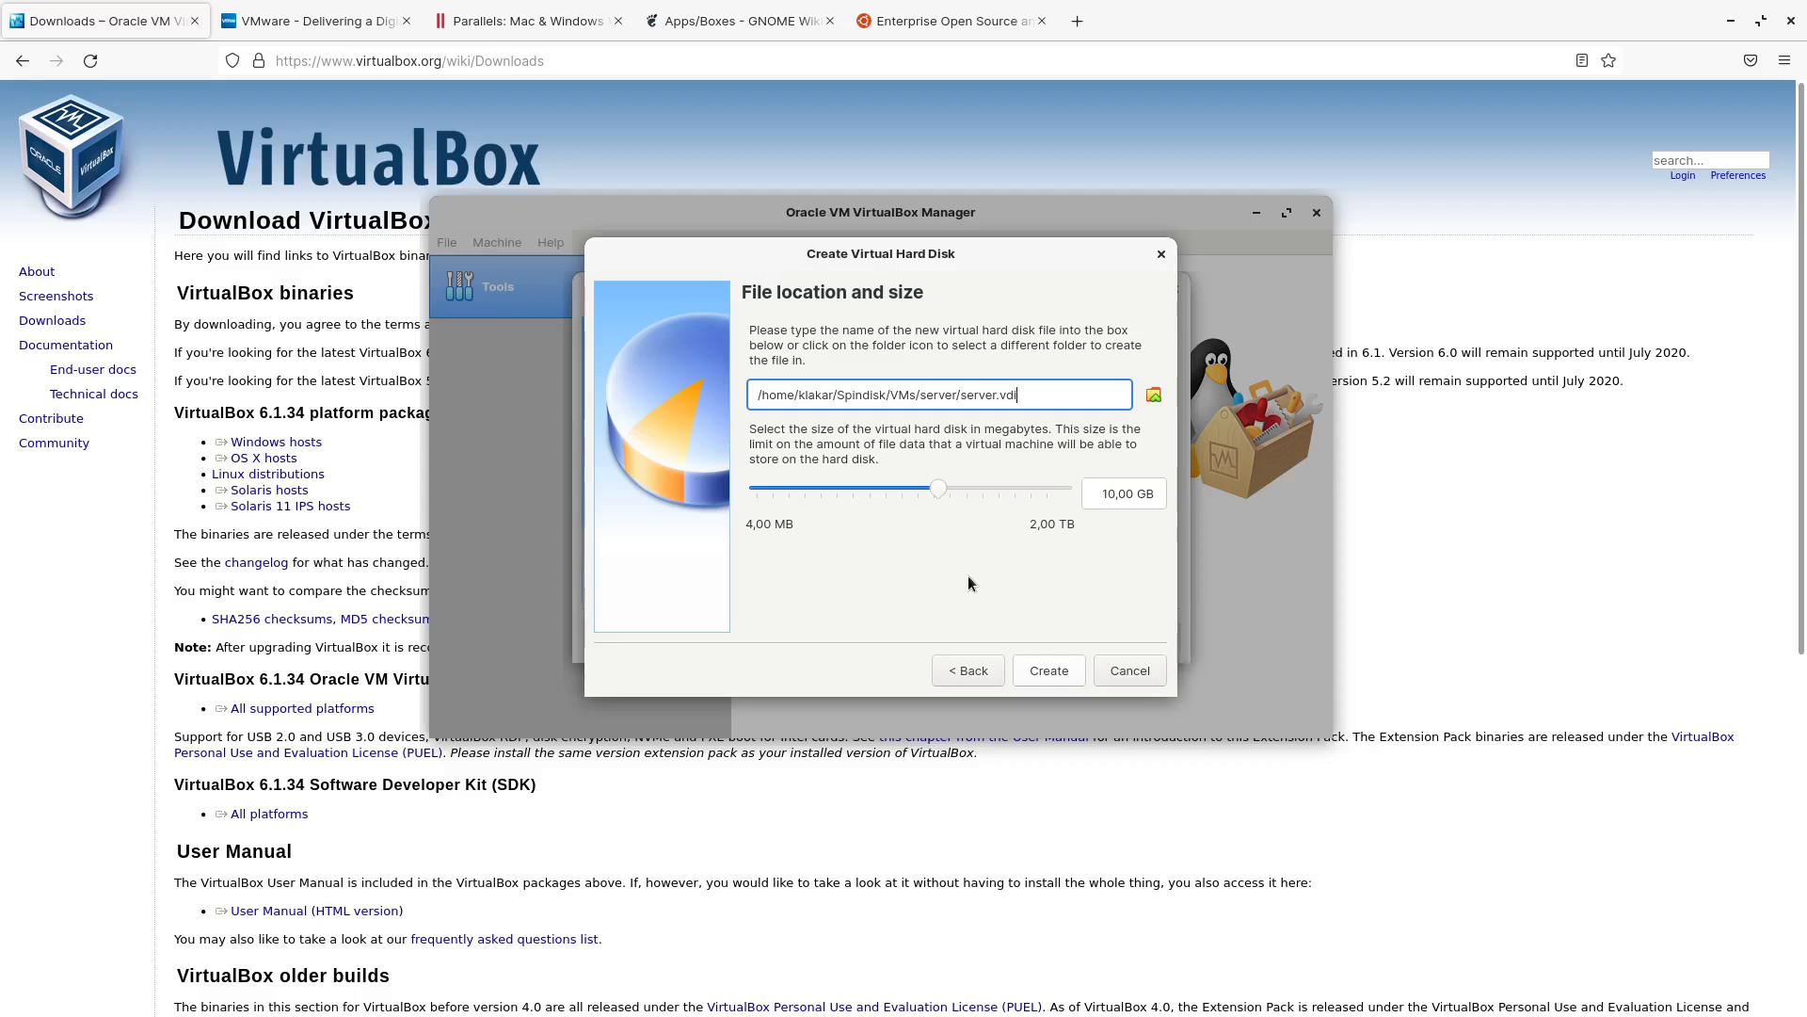
{"action": "left_click_drag", "start_coordinate": [941, 490], "coordinate": [945, 487]}
{"action": "mouse_move", "coordinate": [967, 483]}
{"action": "left_mouse_down"}
{"action": "mouse_move", "coordinate": [996, 480]}
{"action": "mouse_move", "coordinate": [941, 488]}
{"action": "mouse_move", "coordinate": [1002, 488]}
{"action": "mouse_move", "coordinate": [969, 488]}
{"action": "left_mouse_up"}
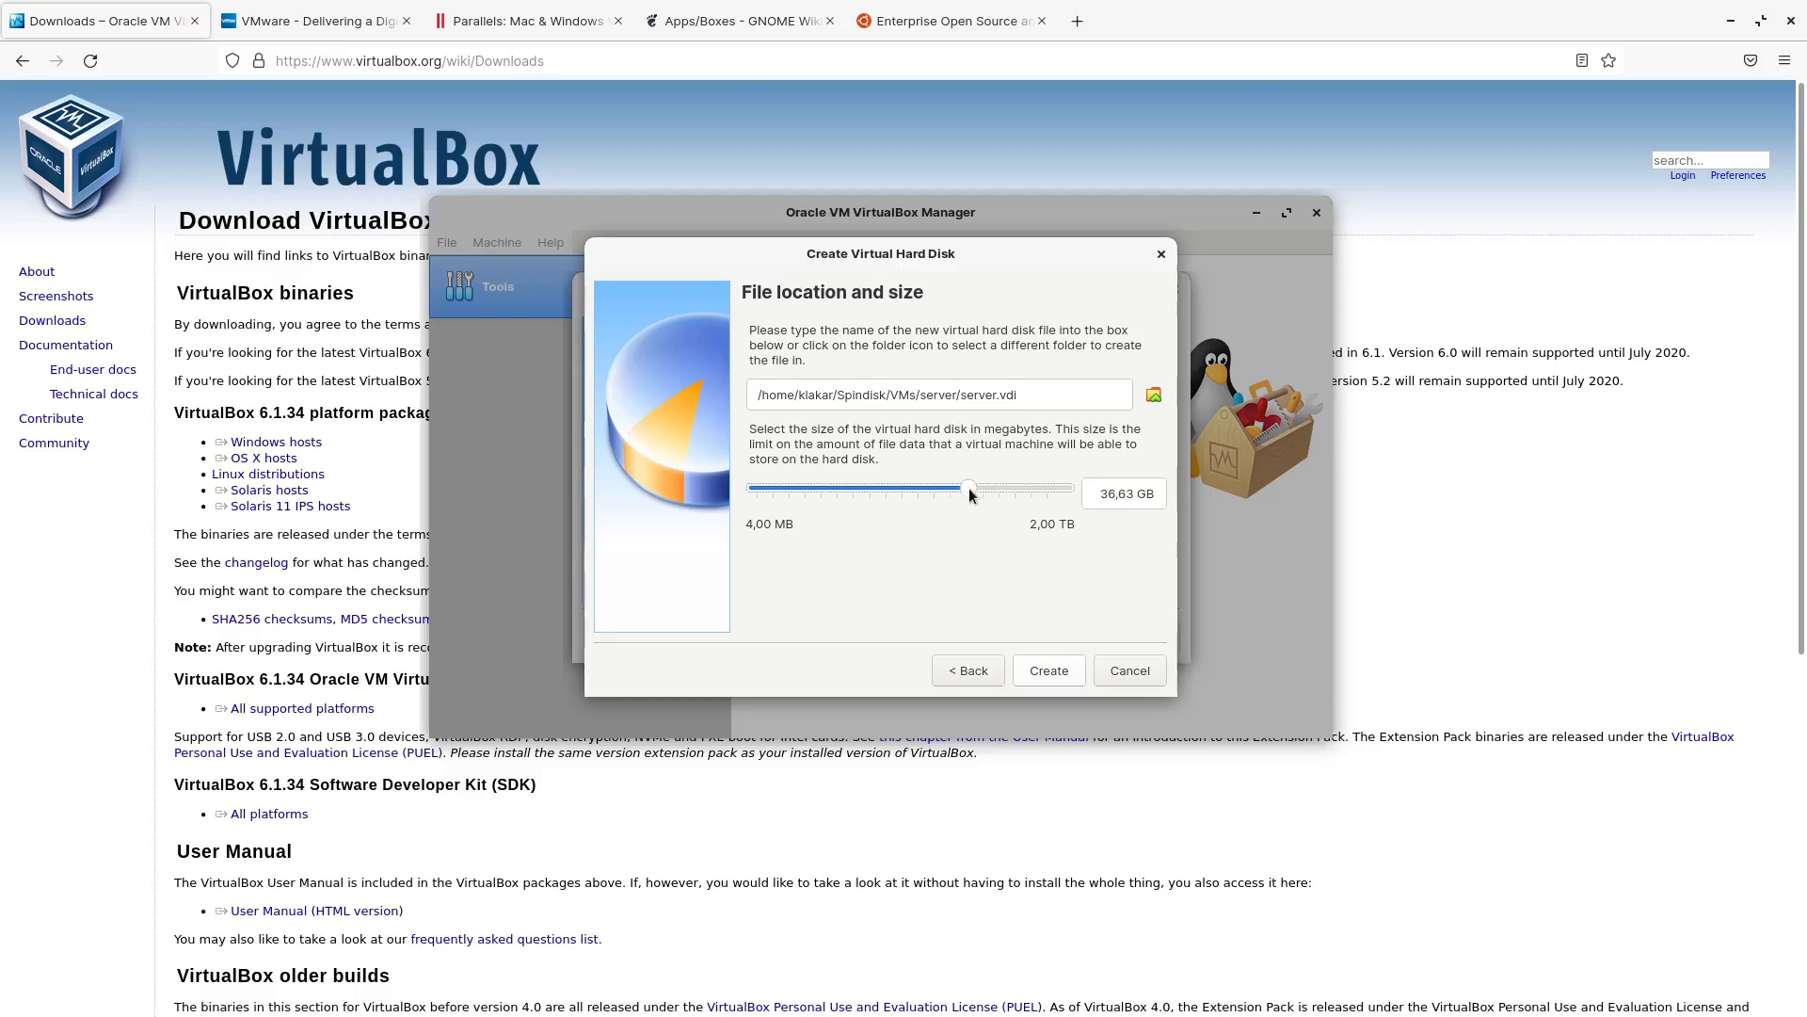
{"action": "double_click", "coordinate": [1120, 493]}
{"action": "type", "text": "50"}
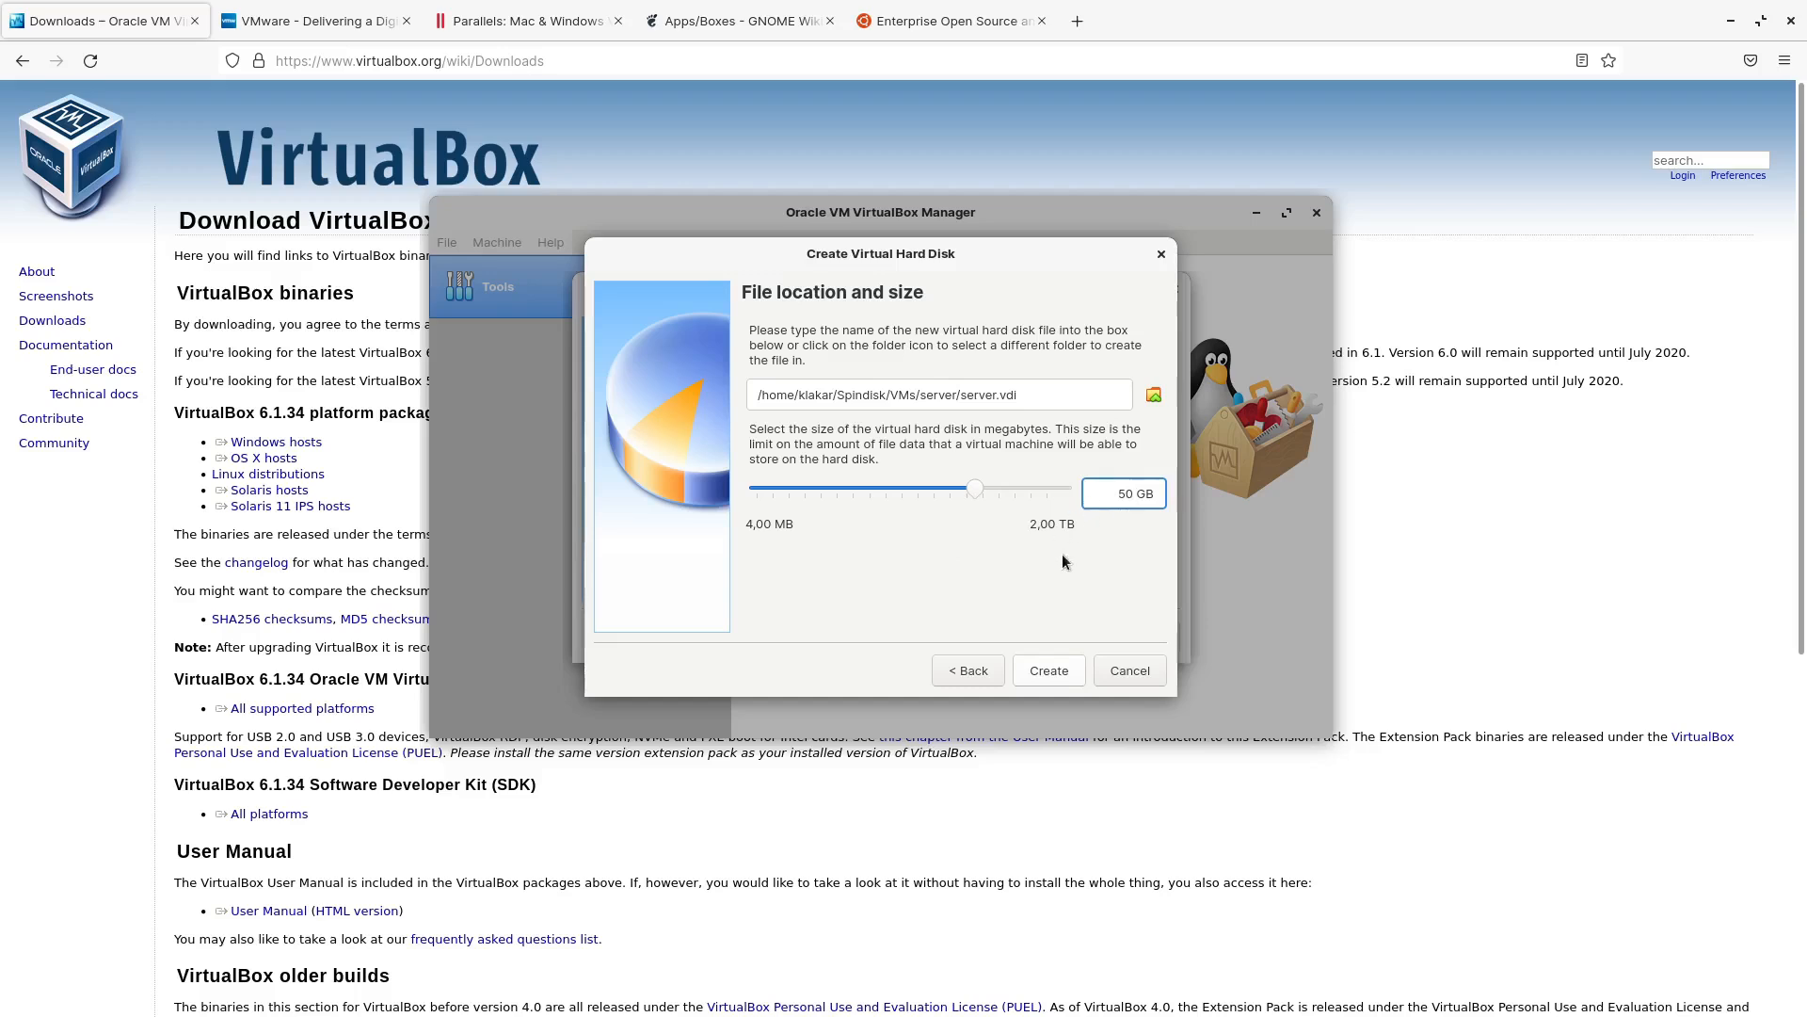
{"action": "left_click", "coordinate": [1048, 670]}
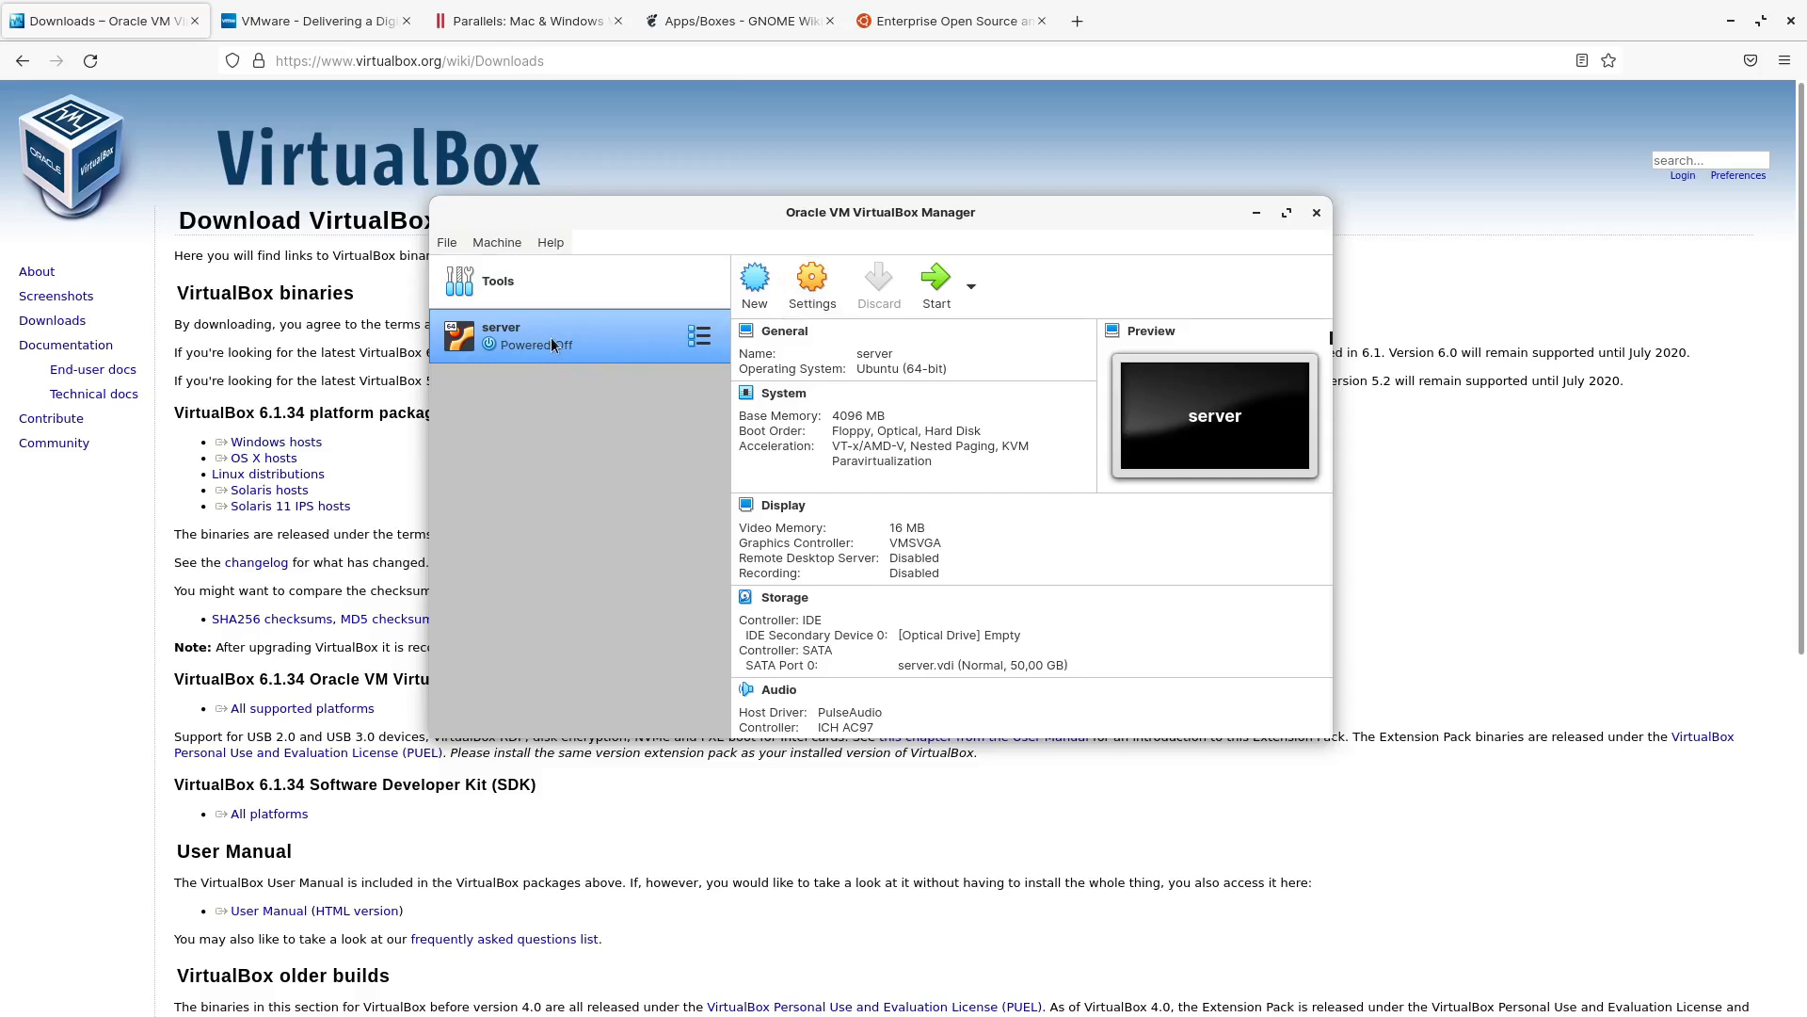
Open the server machine's settings and set its number of processors to 4
{"action": "left_click", "coordinate": [809, 301]}
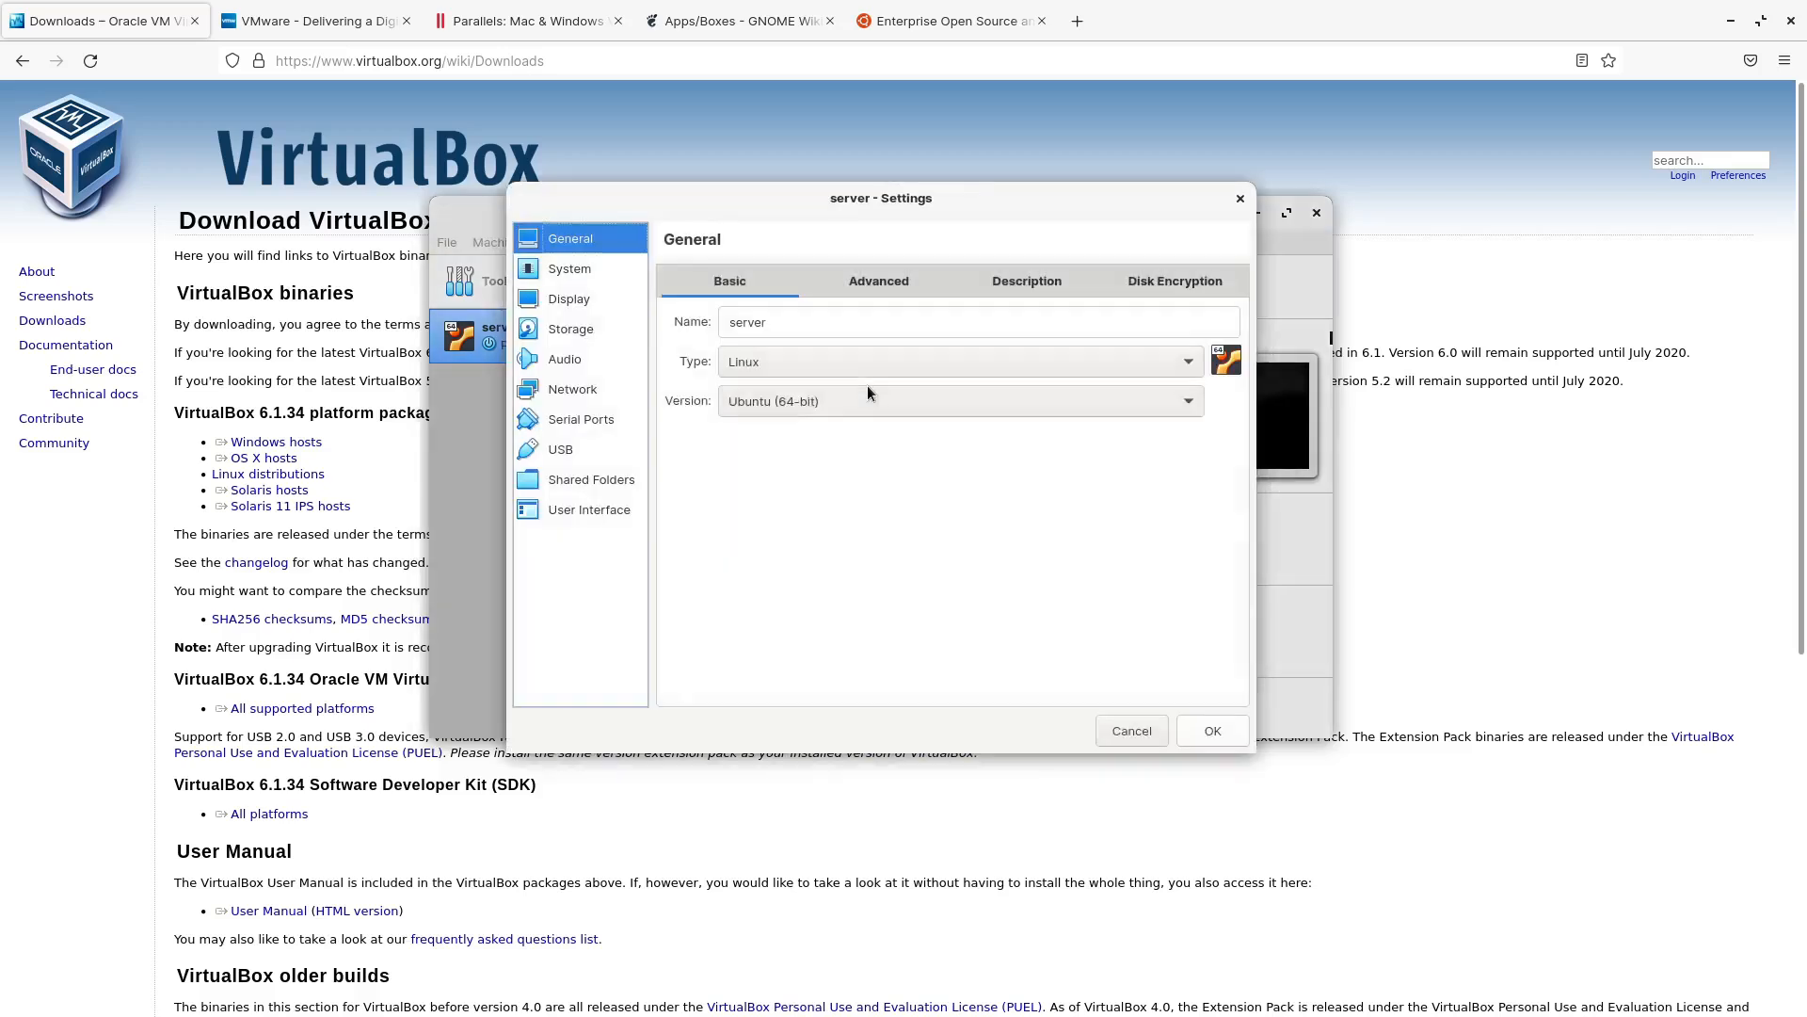
{"action": "left_click", "coordinate": [556, 271]}
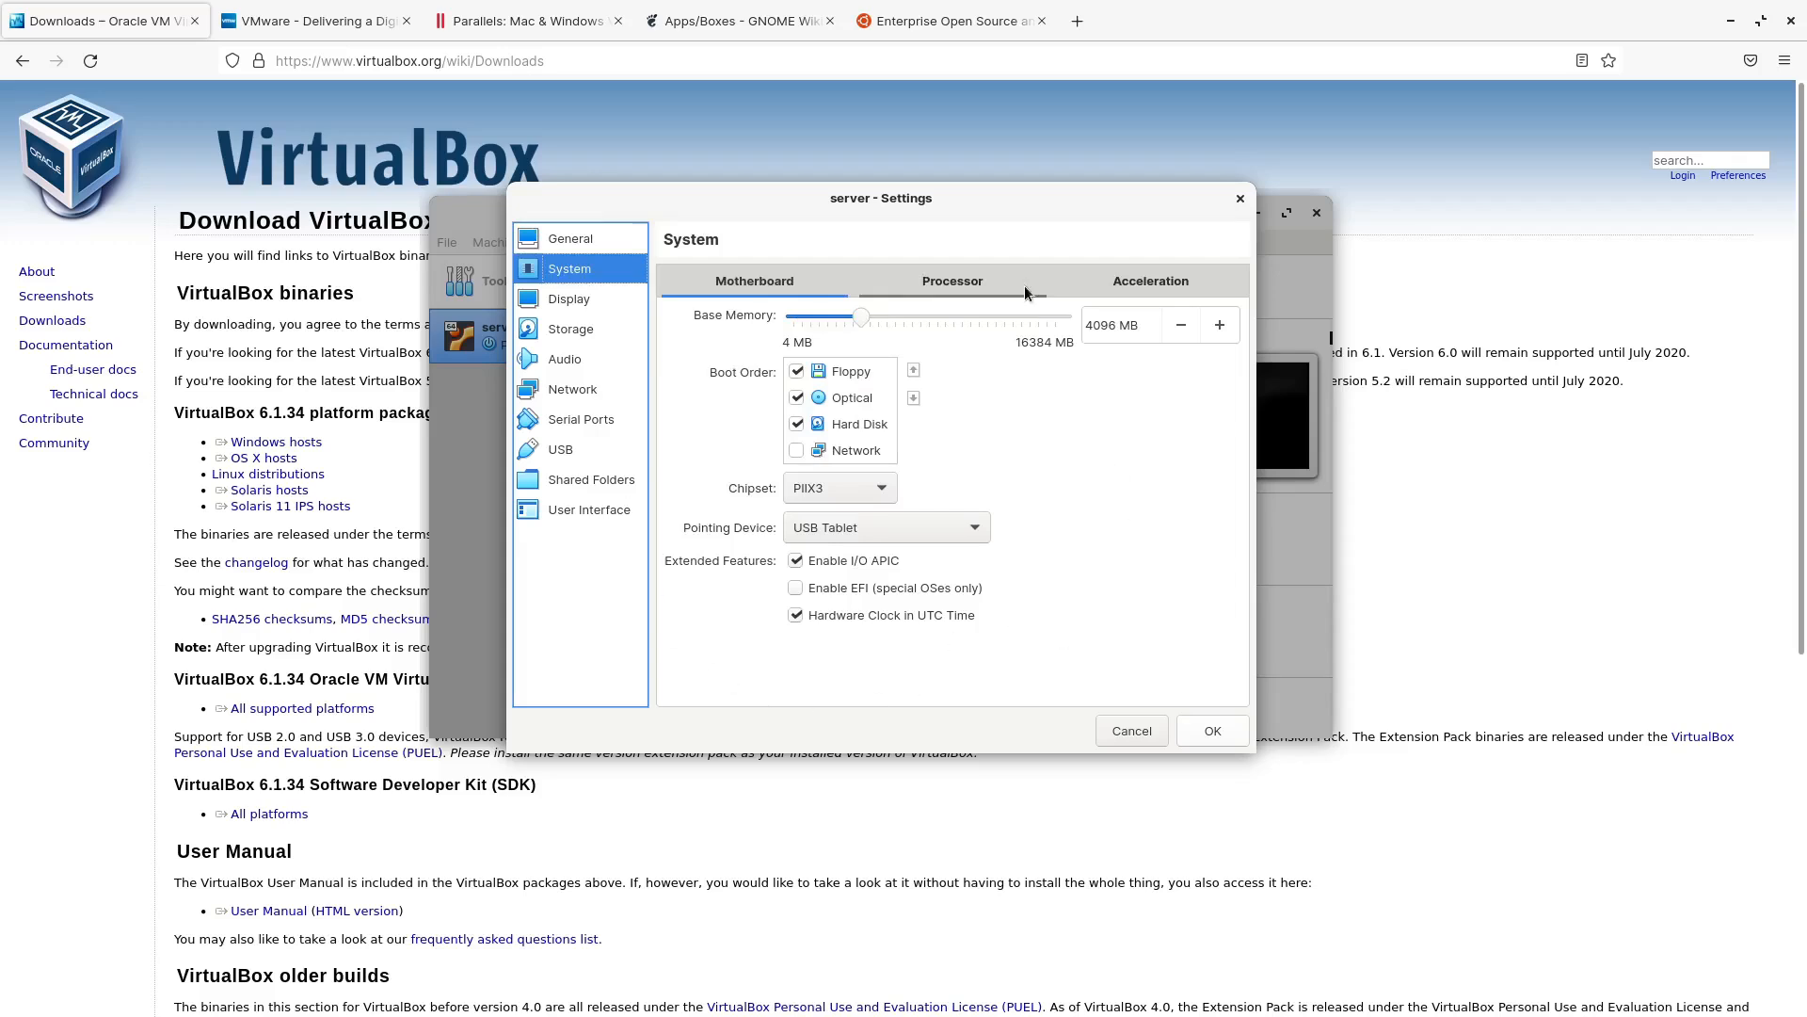
{"action": "left_click", "coordinate": [955, 285]}
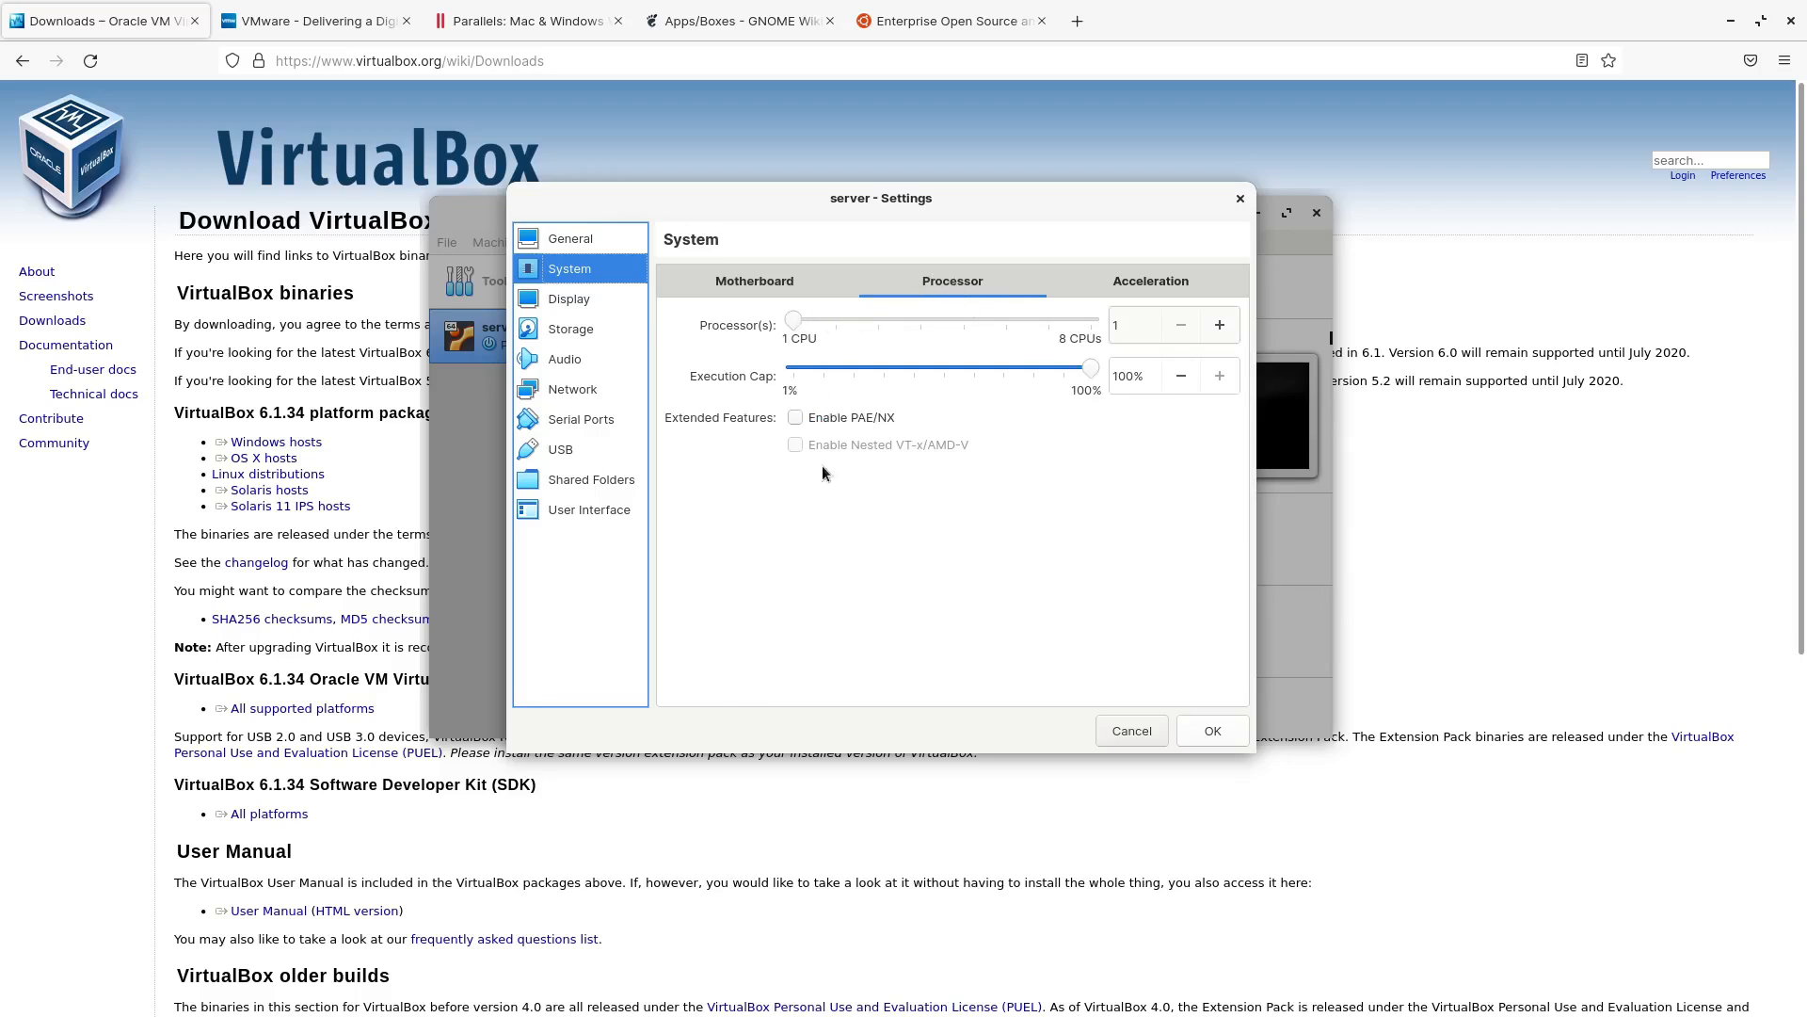
{"action": "left_click", "coordinate": [792, 316]}
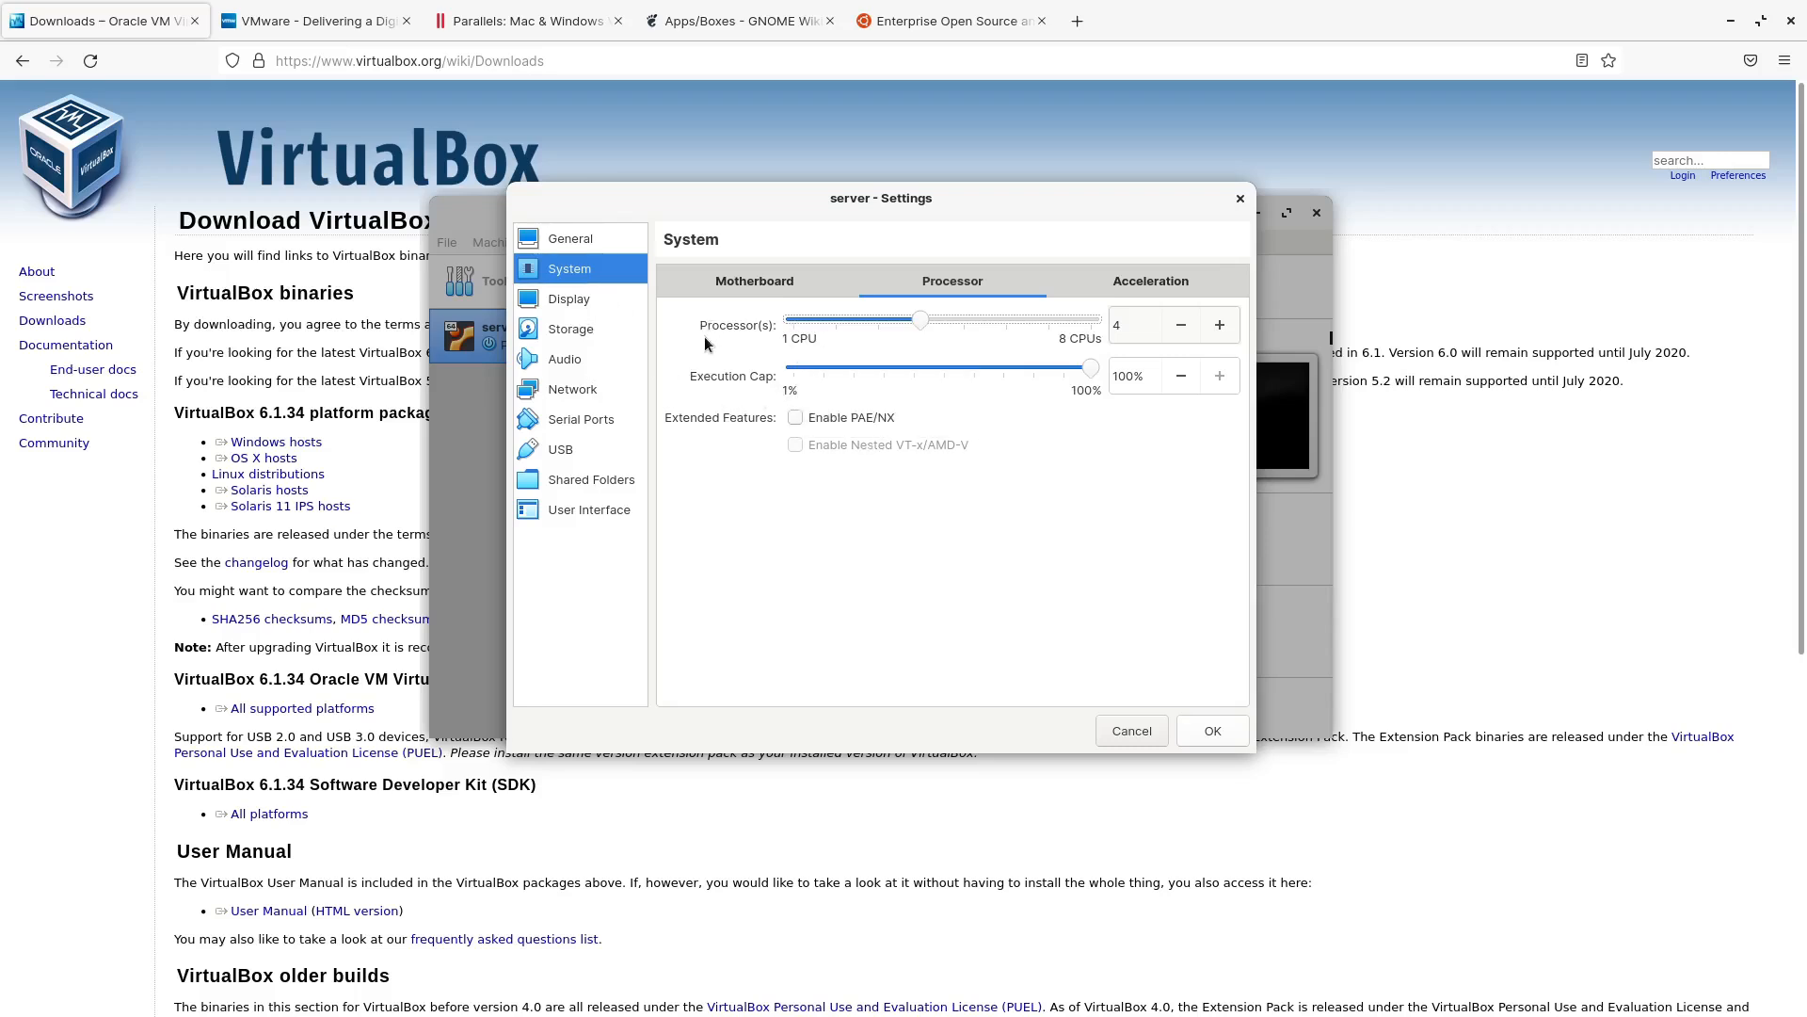
Enable Use Host I/O Cache for the SATA storage controller and select the empty optical drive under the IDE controller
{"action": "left_click", "coordinate": [557, 301]}
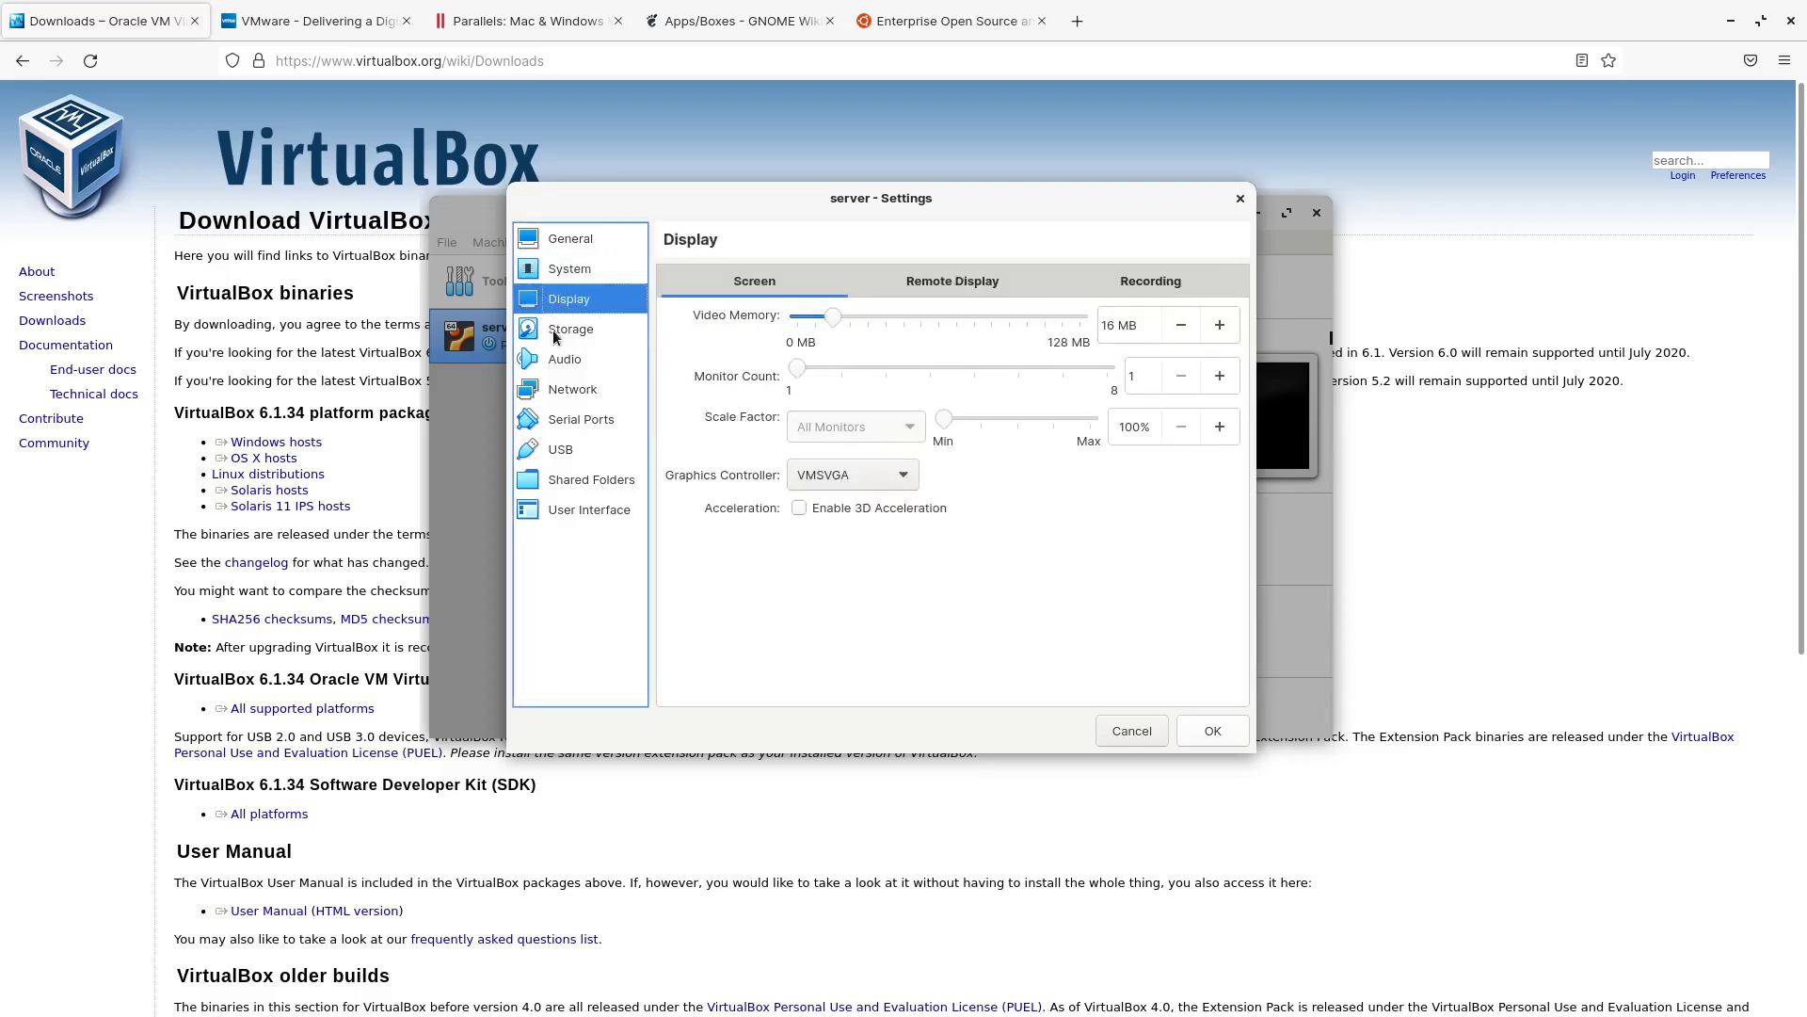
{"action": "left_click", "coordinate": [561, 325]}
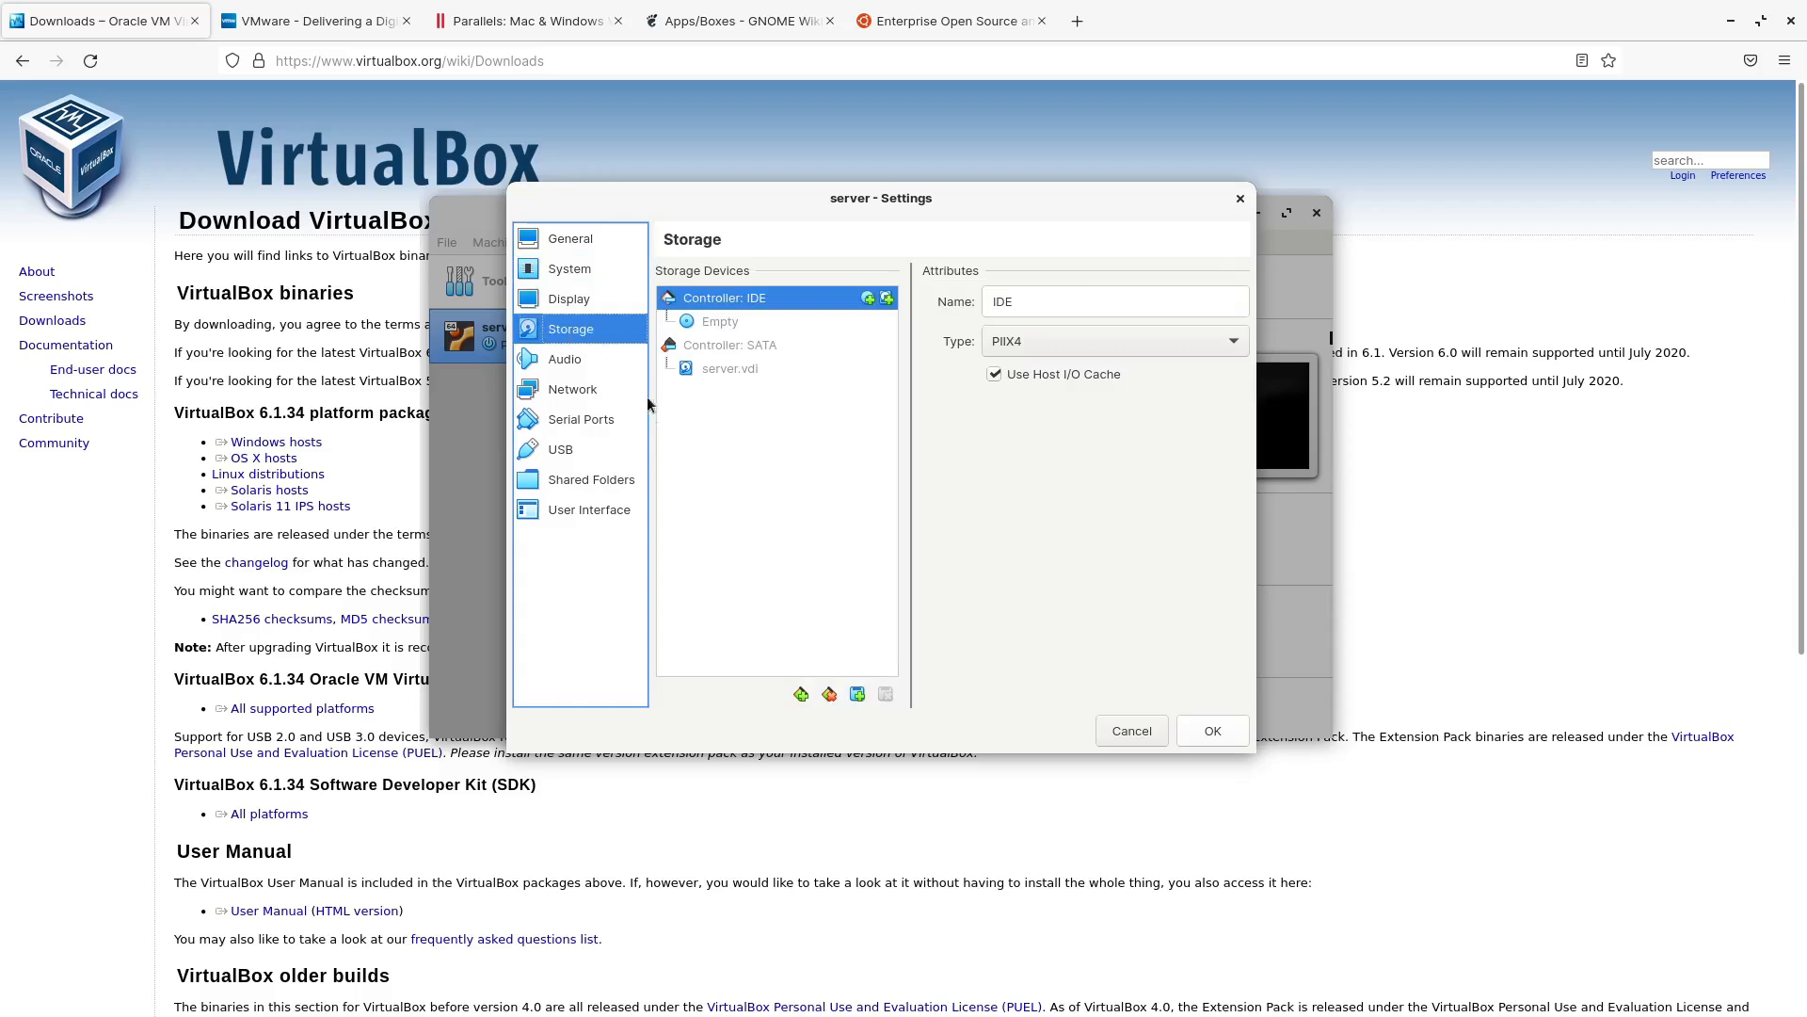
{"action": "left_click", "coordinate": [761, 347]}
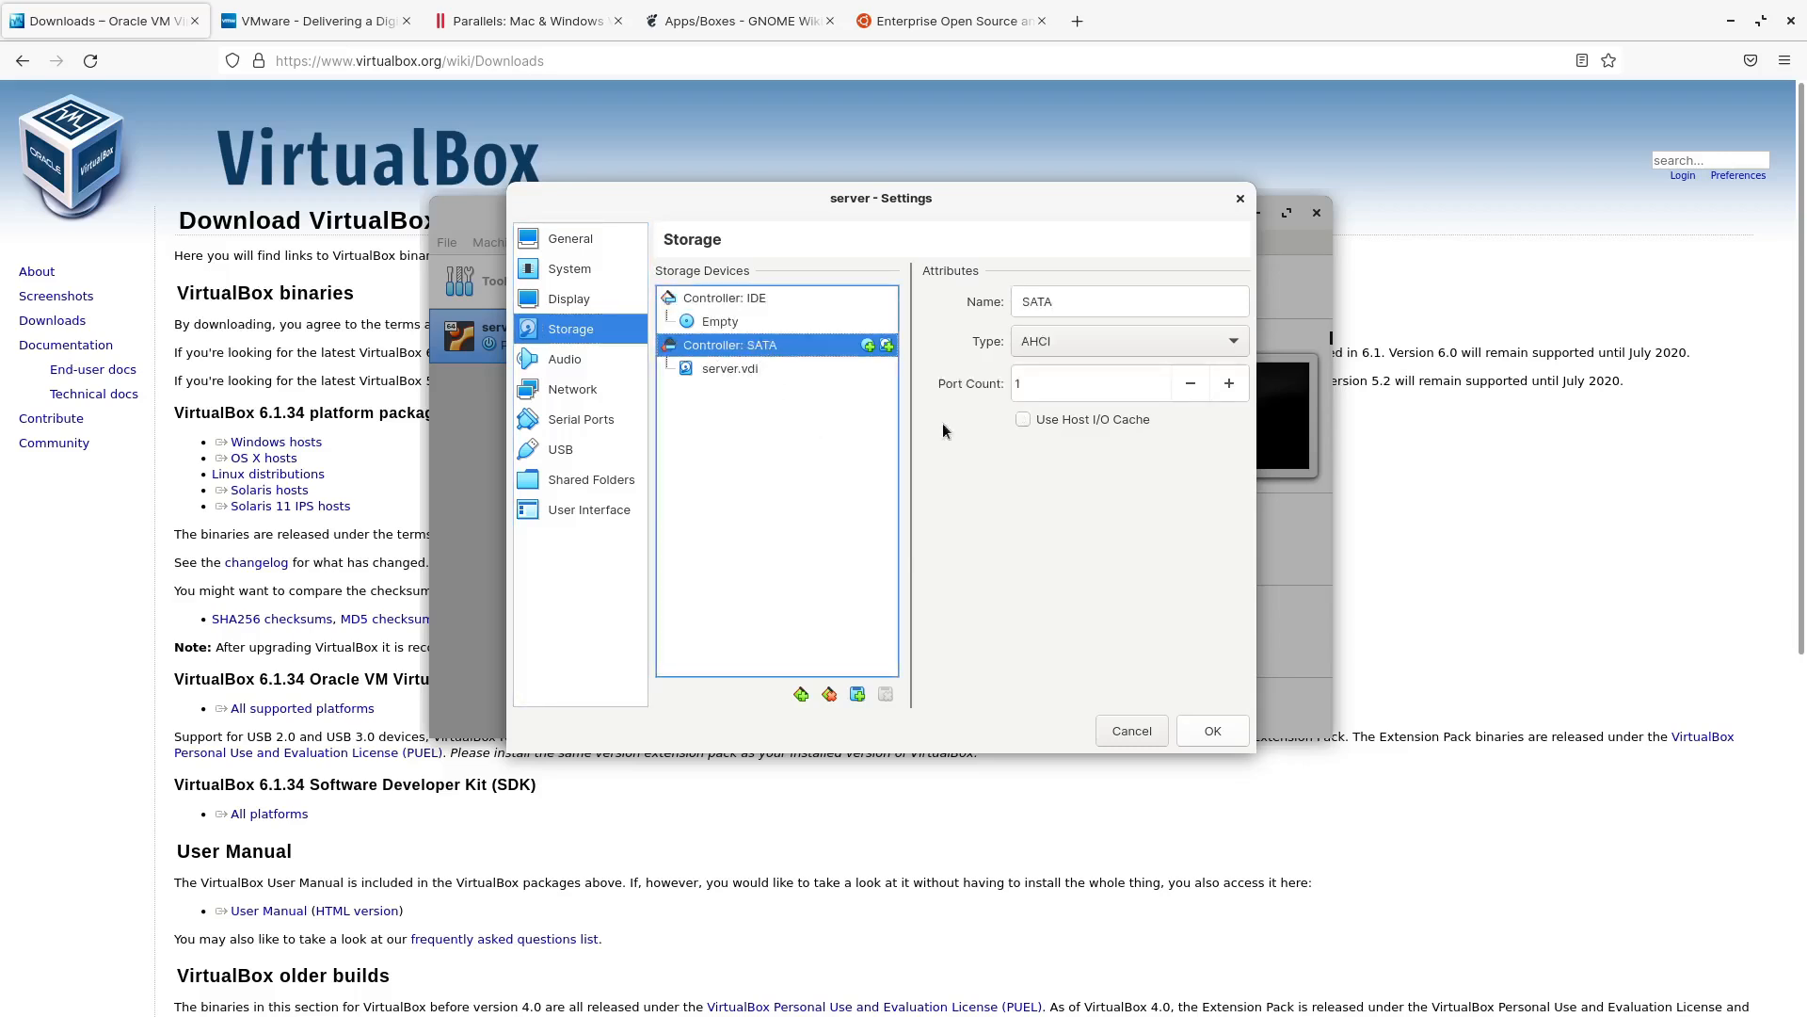
{"action": "left_click", "coordinate": [1023, 420]}
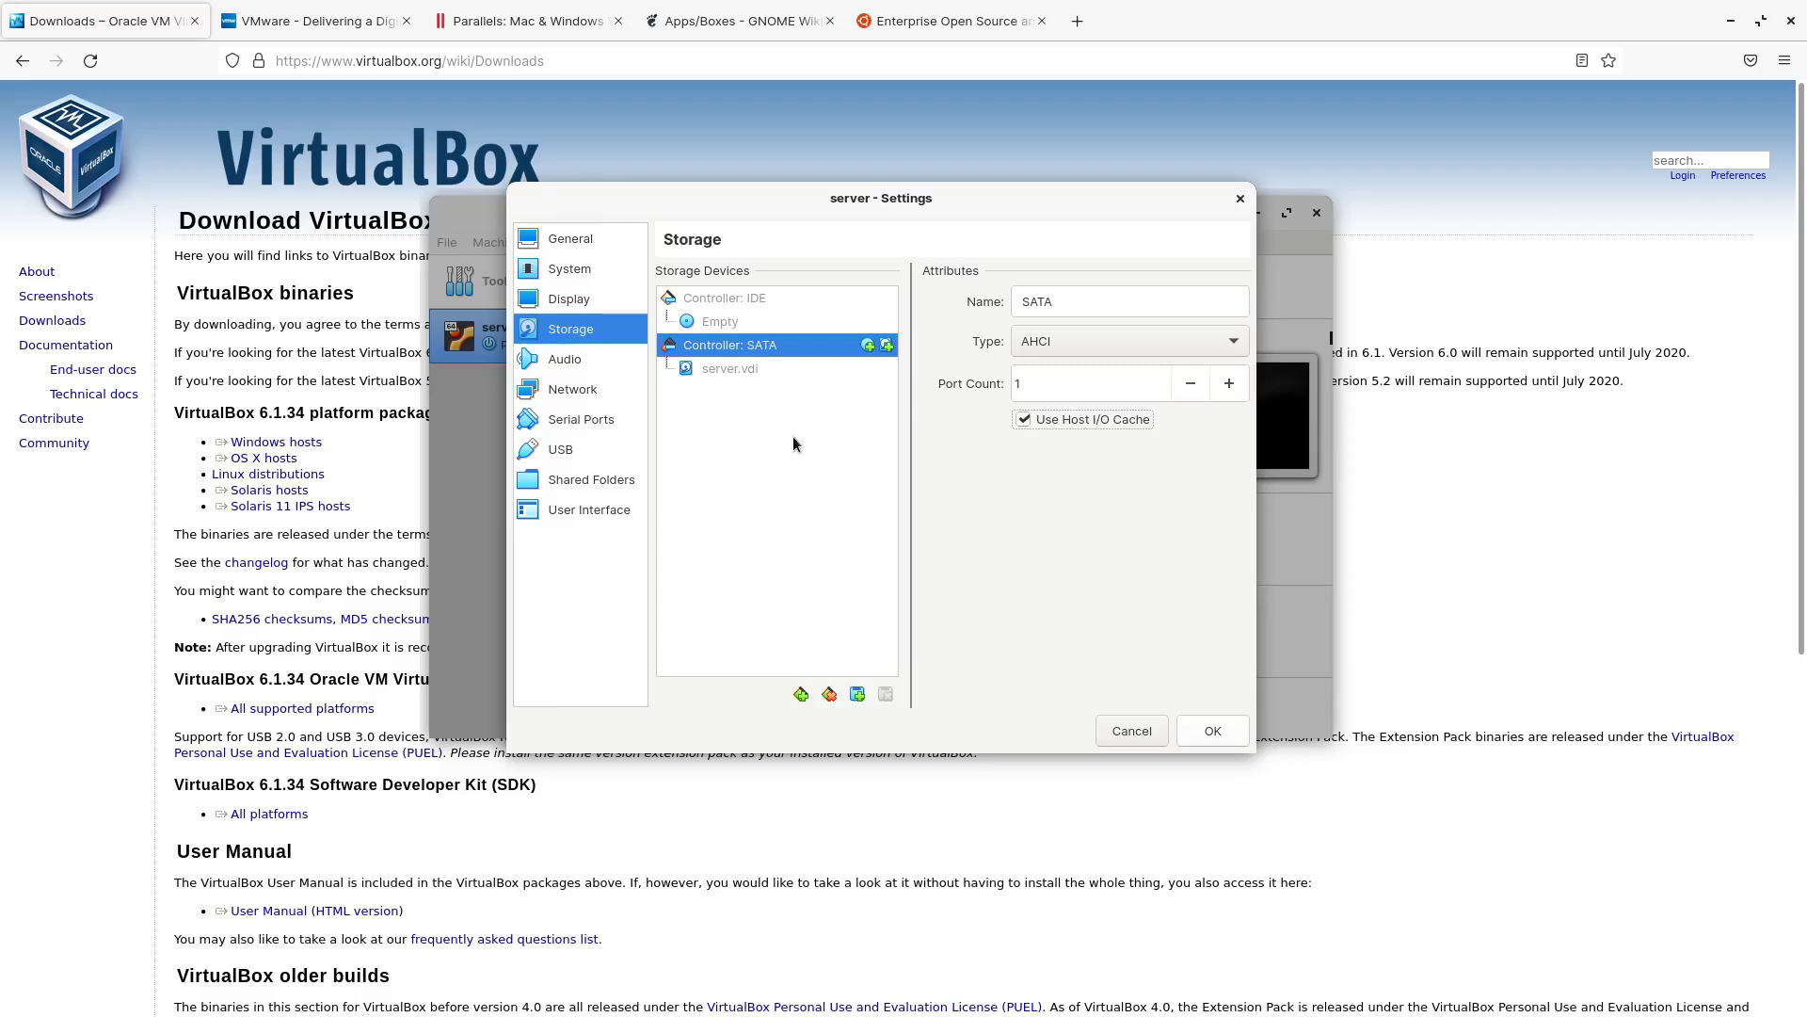
{"action": "left_click", "coordinate": [727, 325]}
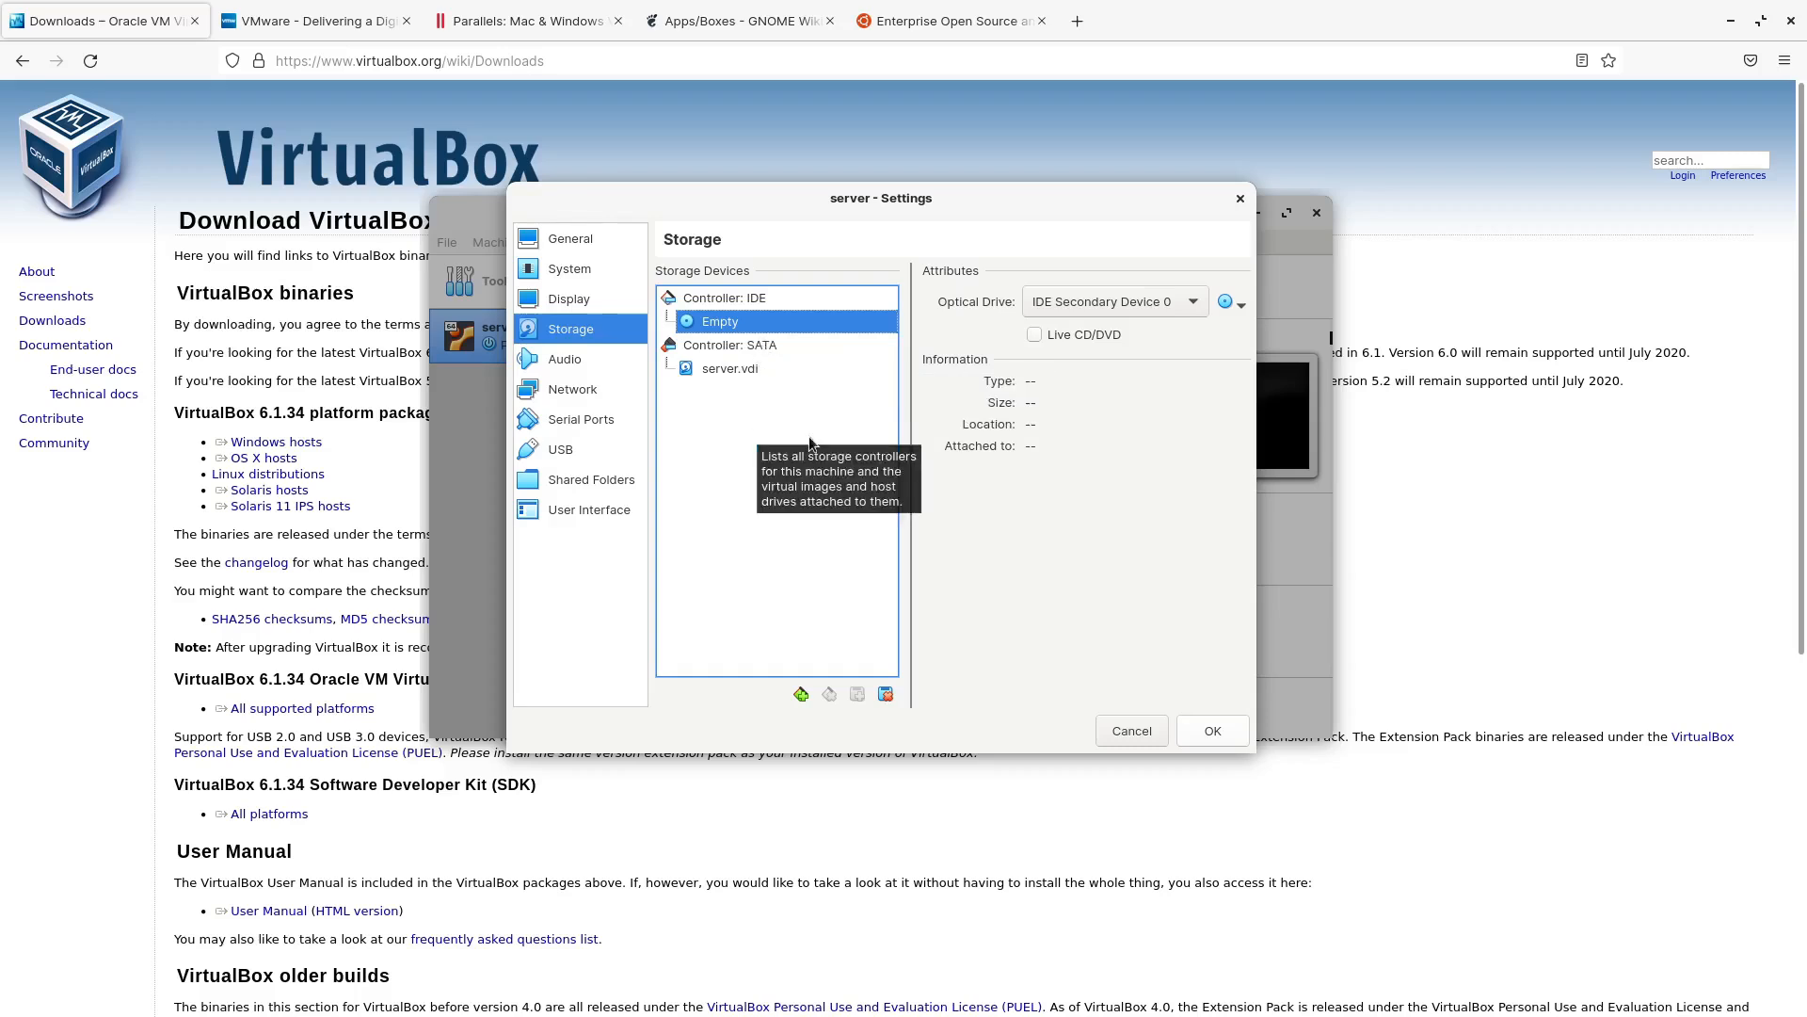
Switch to the Ubuntu website in the browser and open the manual server installation option for Ubuntu Server
{"action": "left_click", "coordinate": [945, 29]}
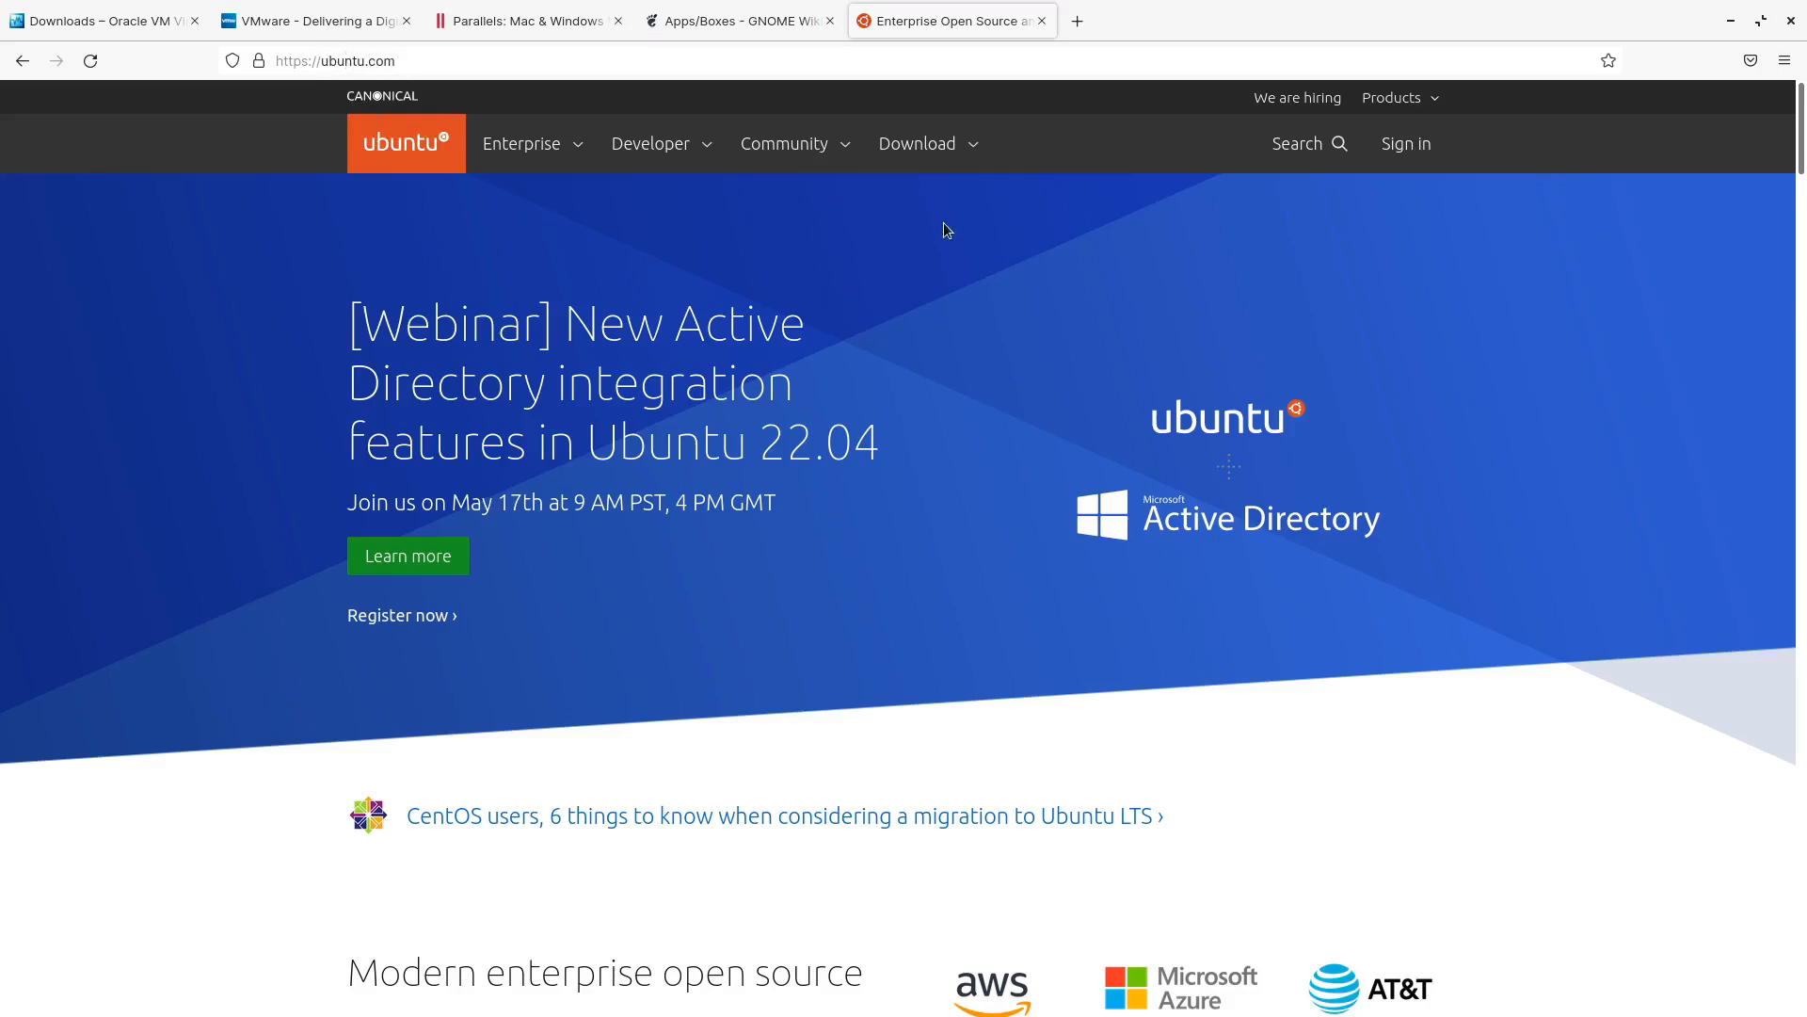
{"action": "left_click", "coordinate": [942, 150]}
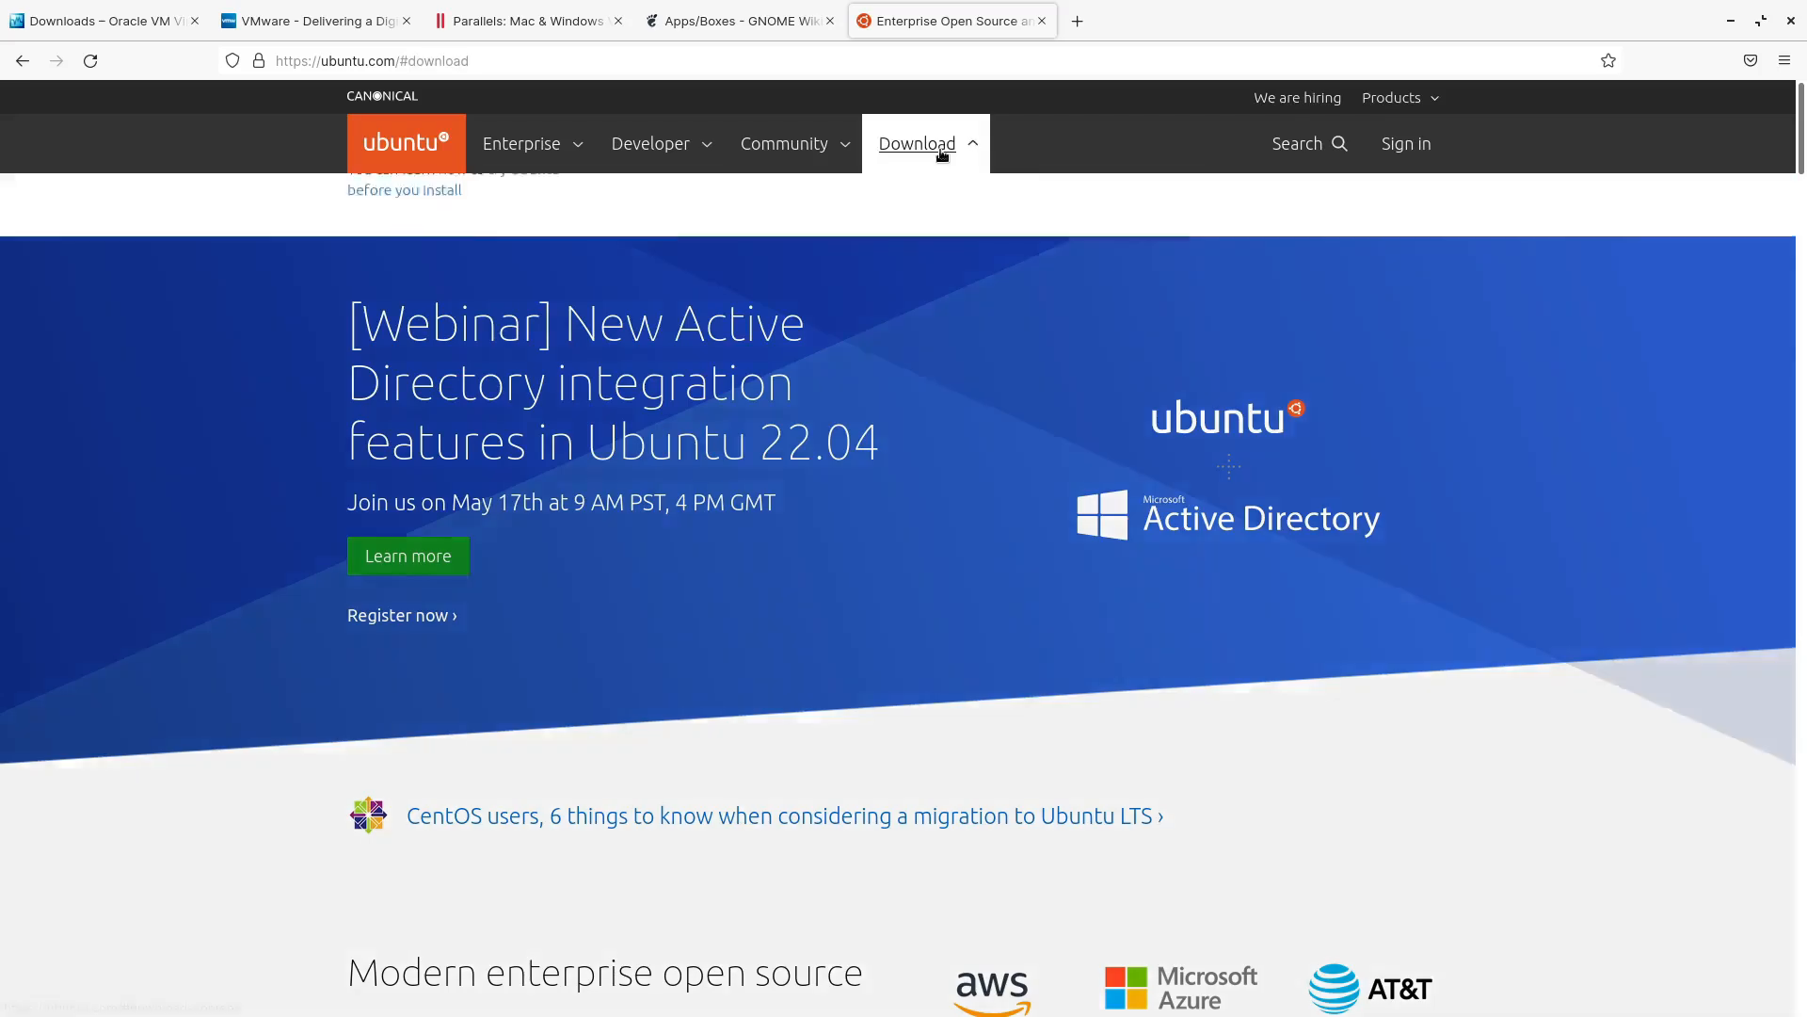
{"action": "left_click", "coordinate": [718, 388]}
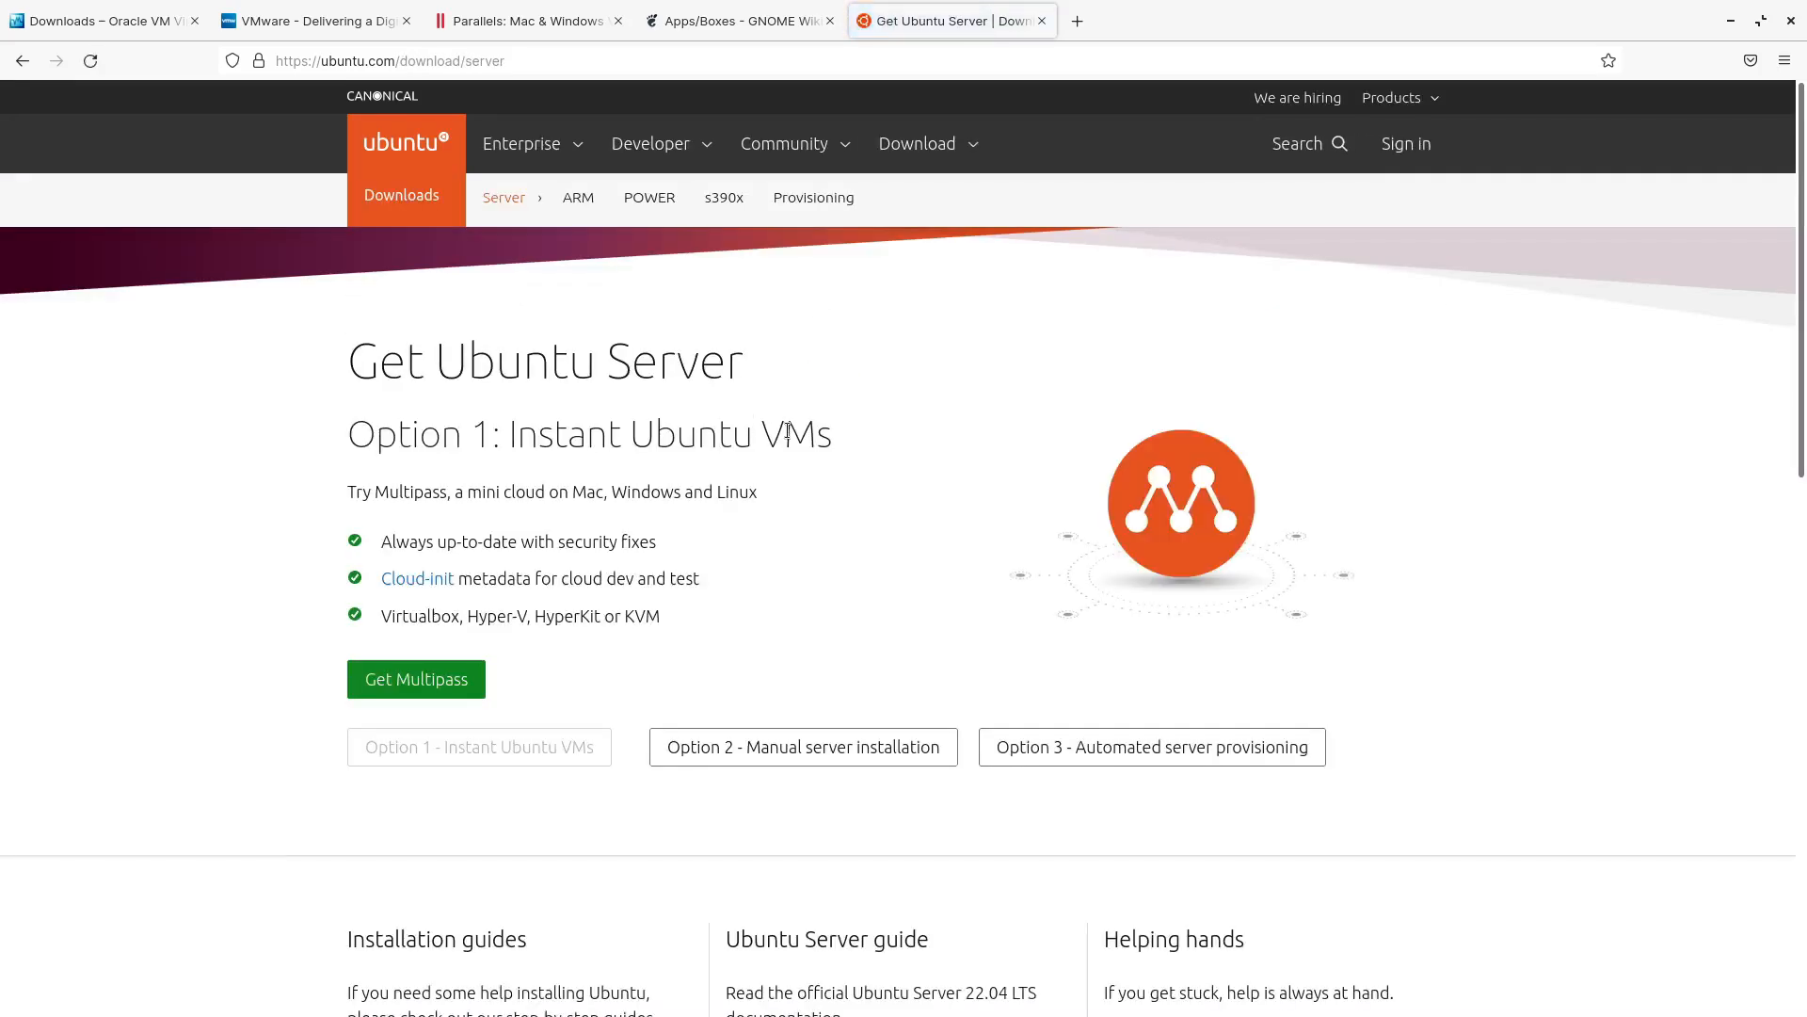
{"action": "scroll", "coordinate": [787, 430], "scroll_direction": "down", "scroll_amount": 3}
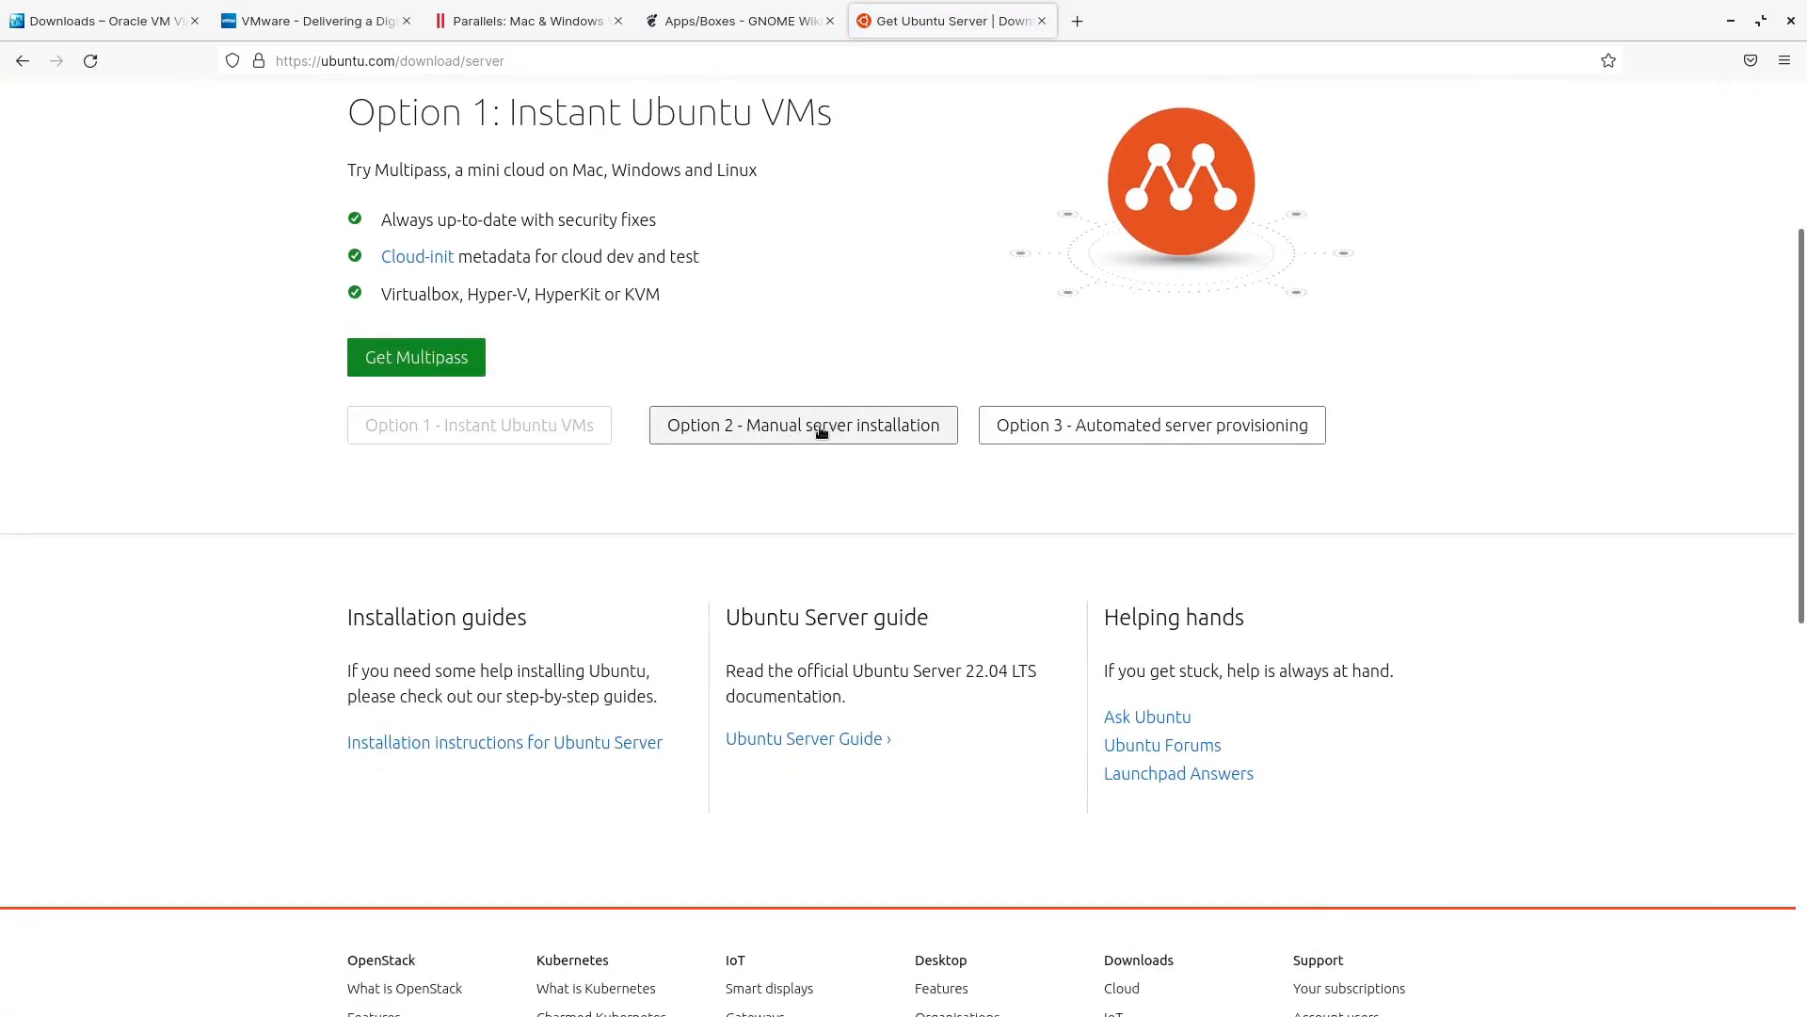
{"action": "left_click", "coordinate": [817, 432]}
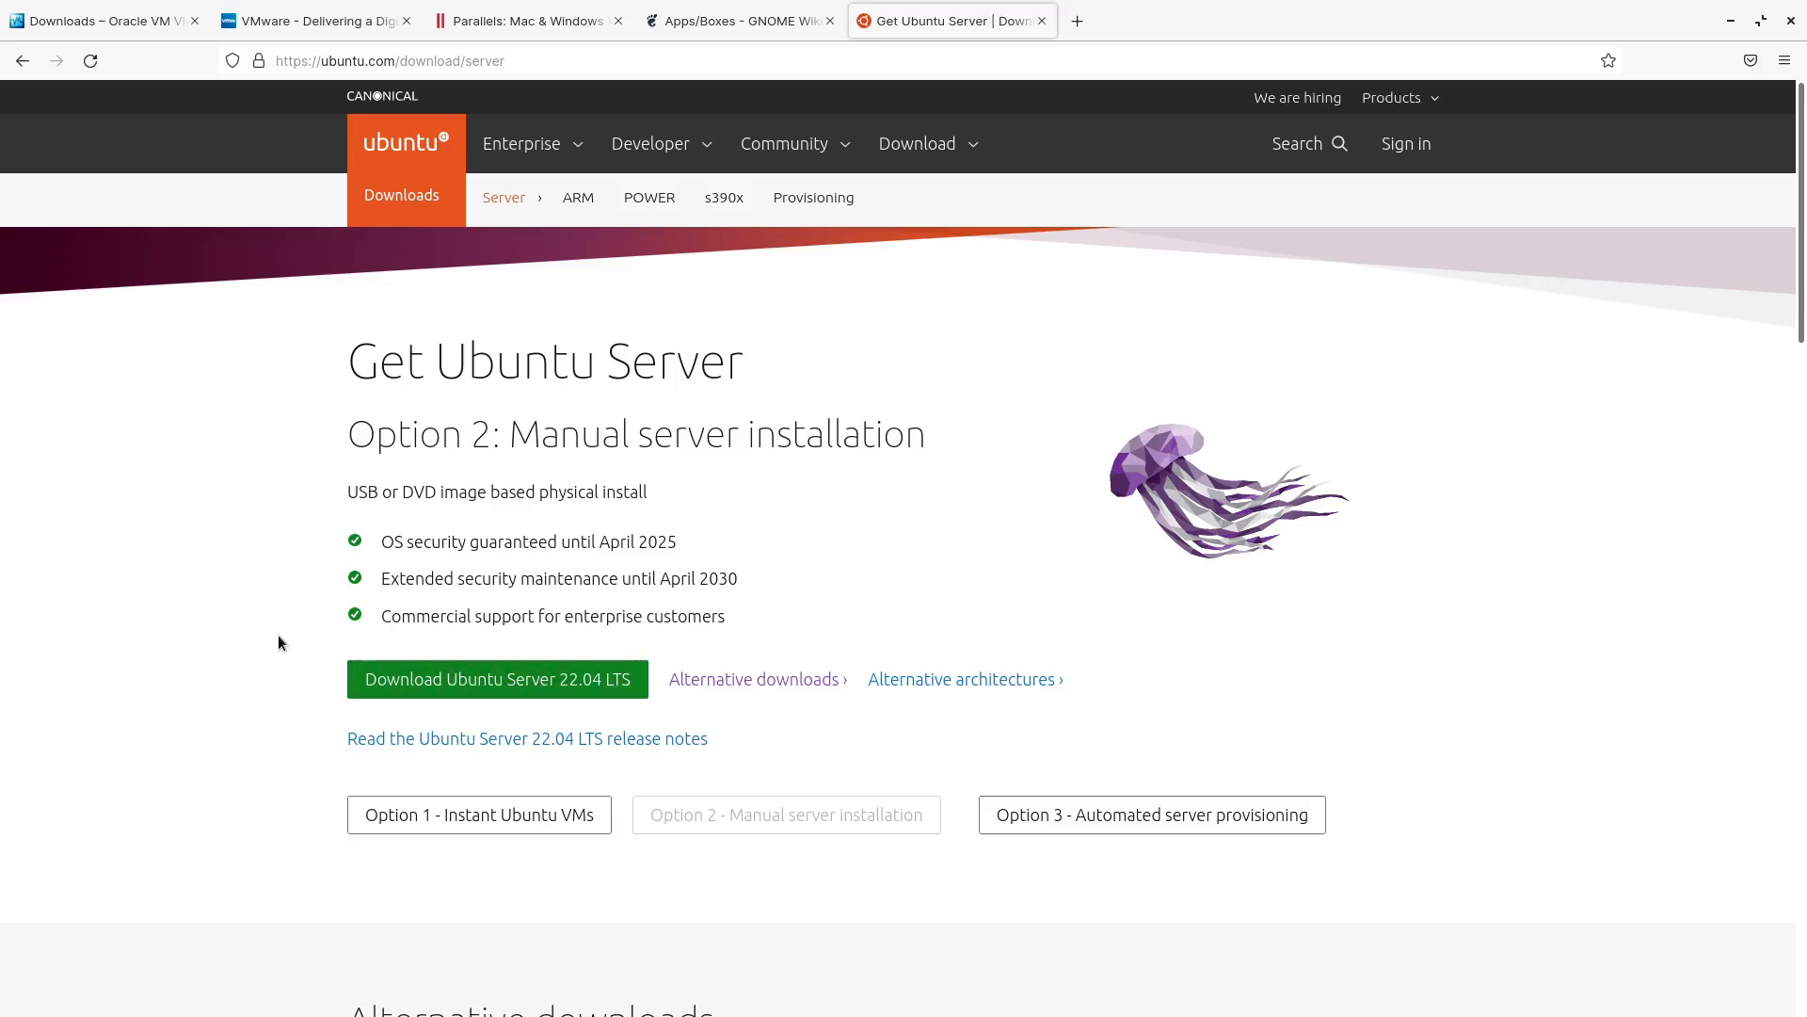
{"action": "scroll", "coordinate": [280, 640], "scroll_direction": "down", "scroll_amount": 2}
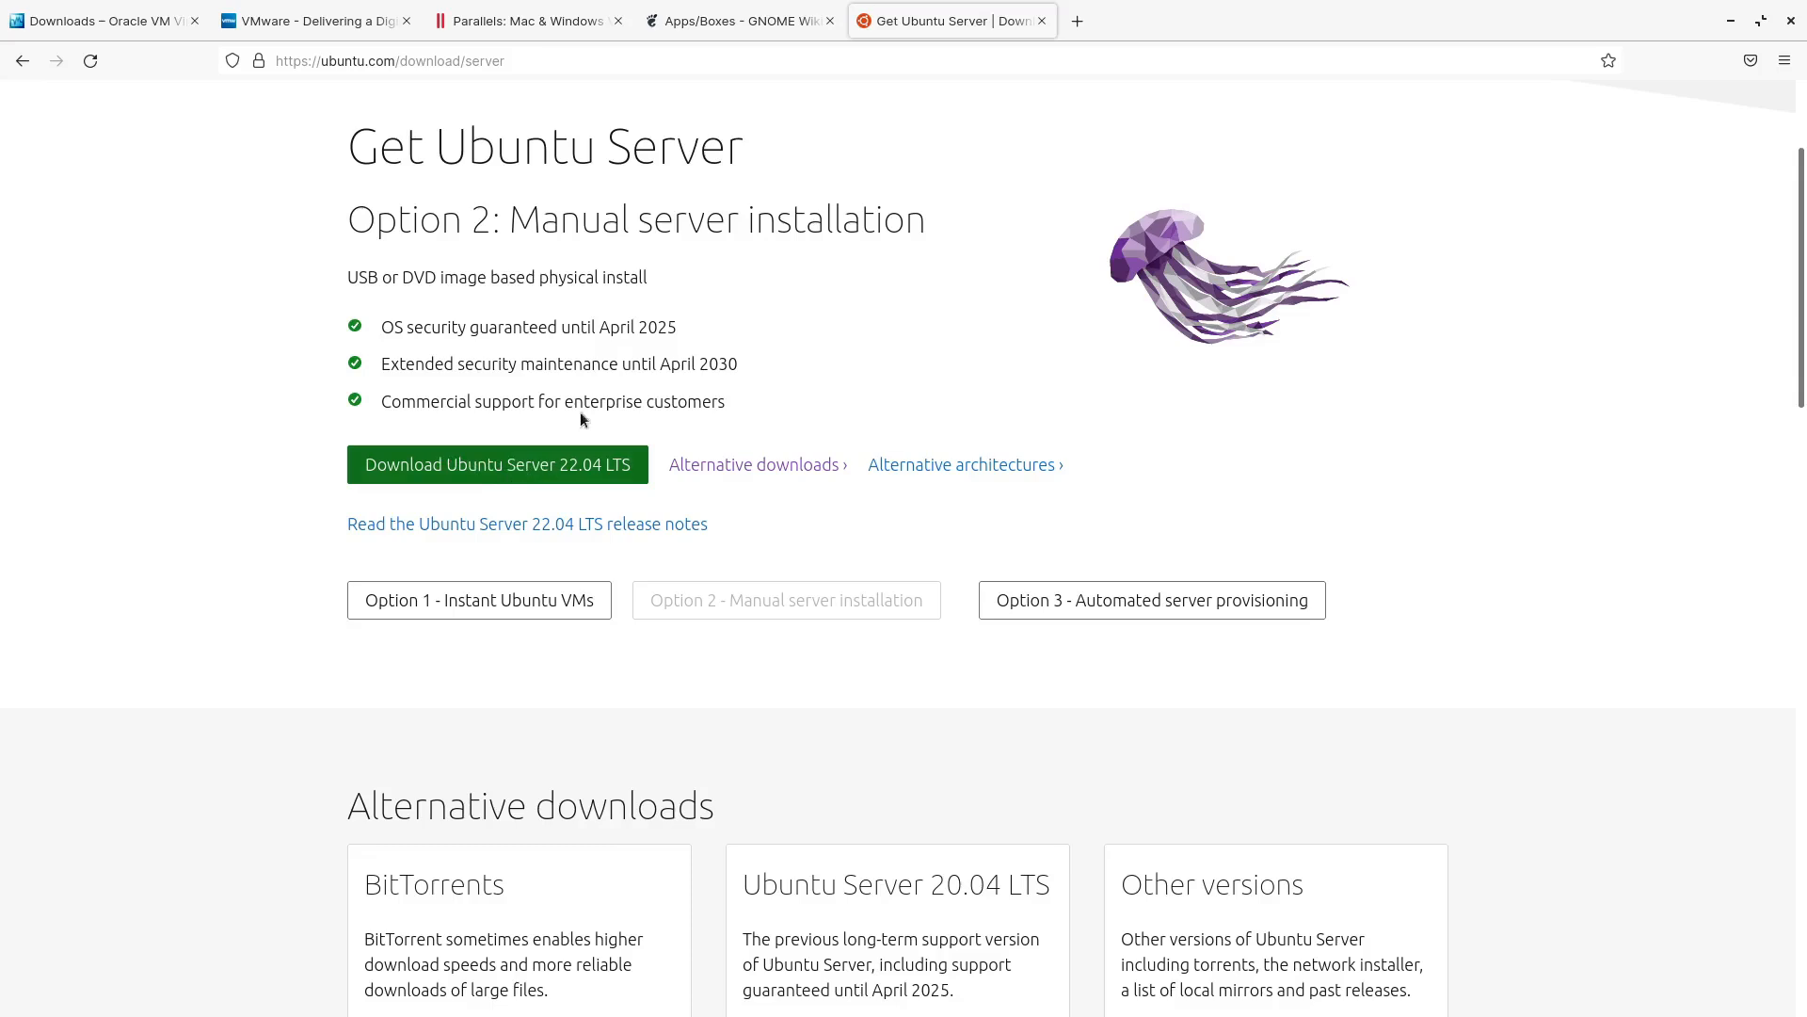
Switch back to the VirtualBox settings and load ubuntu-22.04-live-server-amd64.iso from Downloads into the empty IDE optical drive
{"action": "left_click", "coordinate": [1730, 22]}
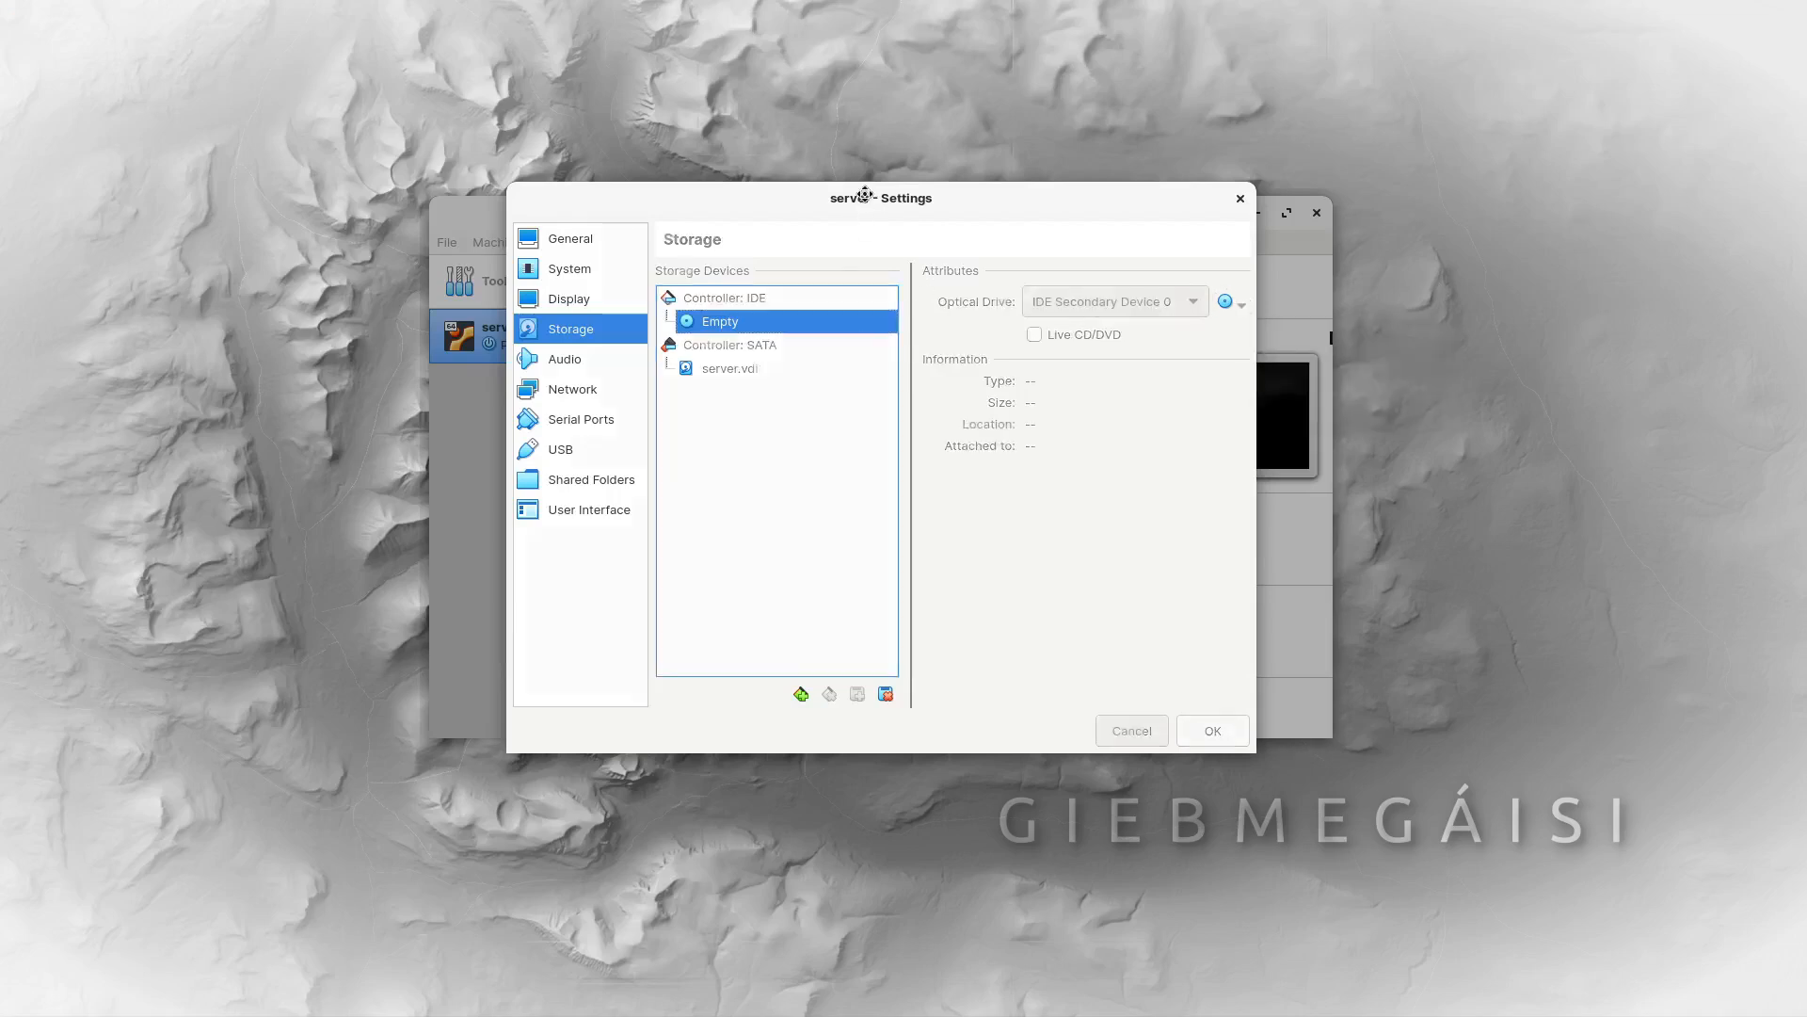
{"action": "left_click_drag", "start_coordinate": [864, 194], "coordinate": [866, 205]}
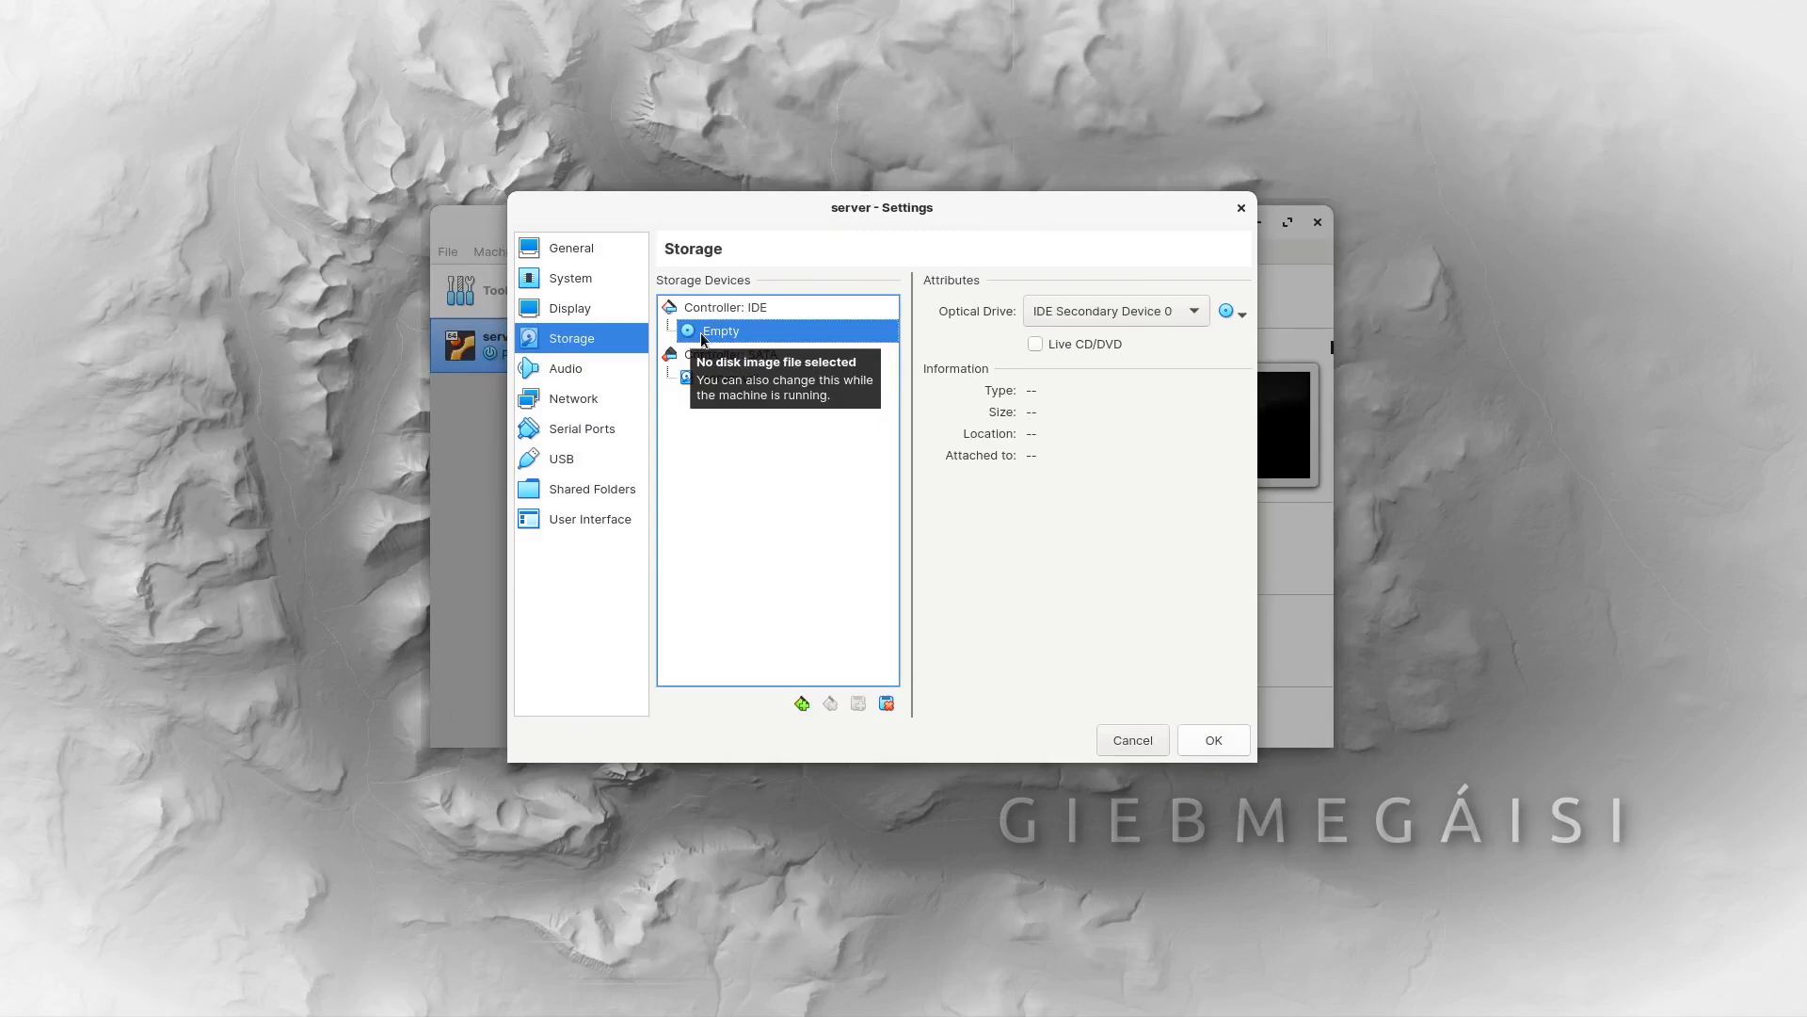
{"action": "left_click", "coordinate": [1245, 316]}
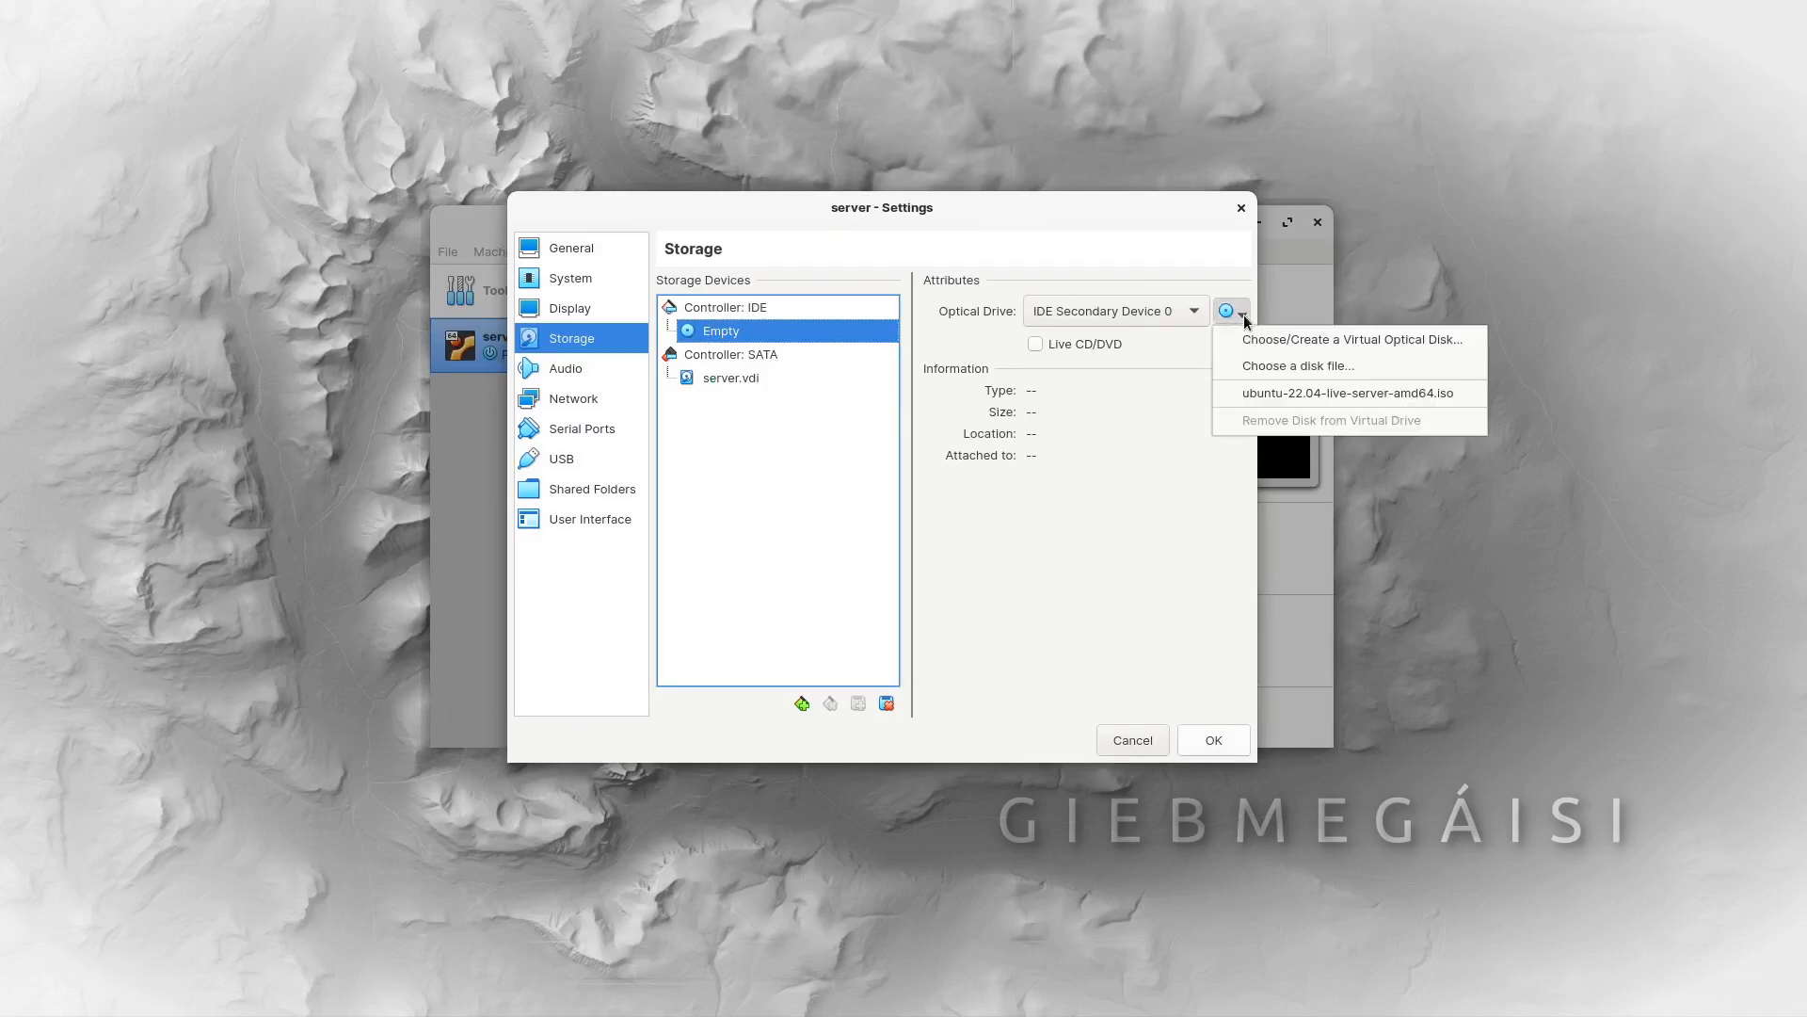
{"action": "left_click", "coordinate": [1284, 367]}
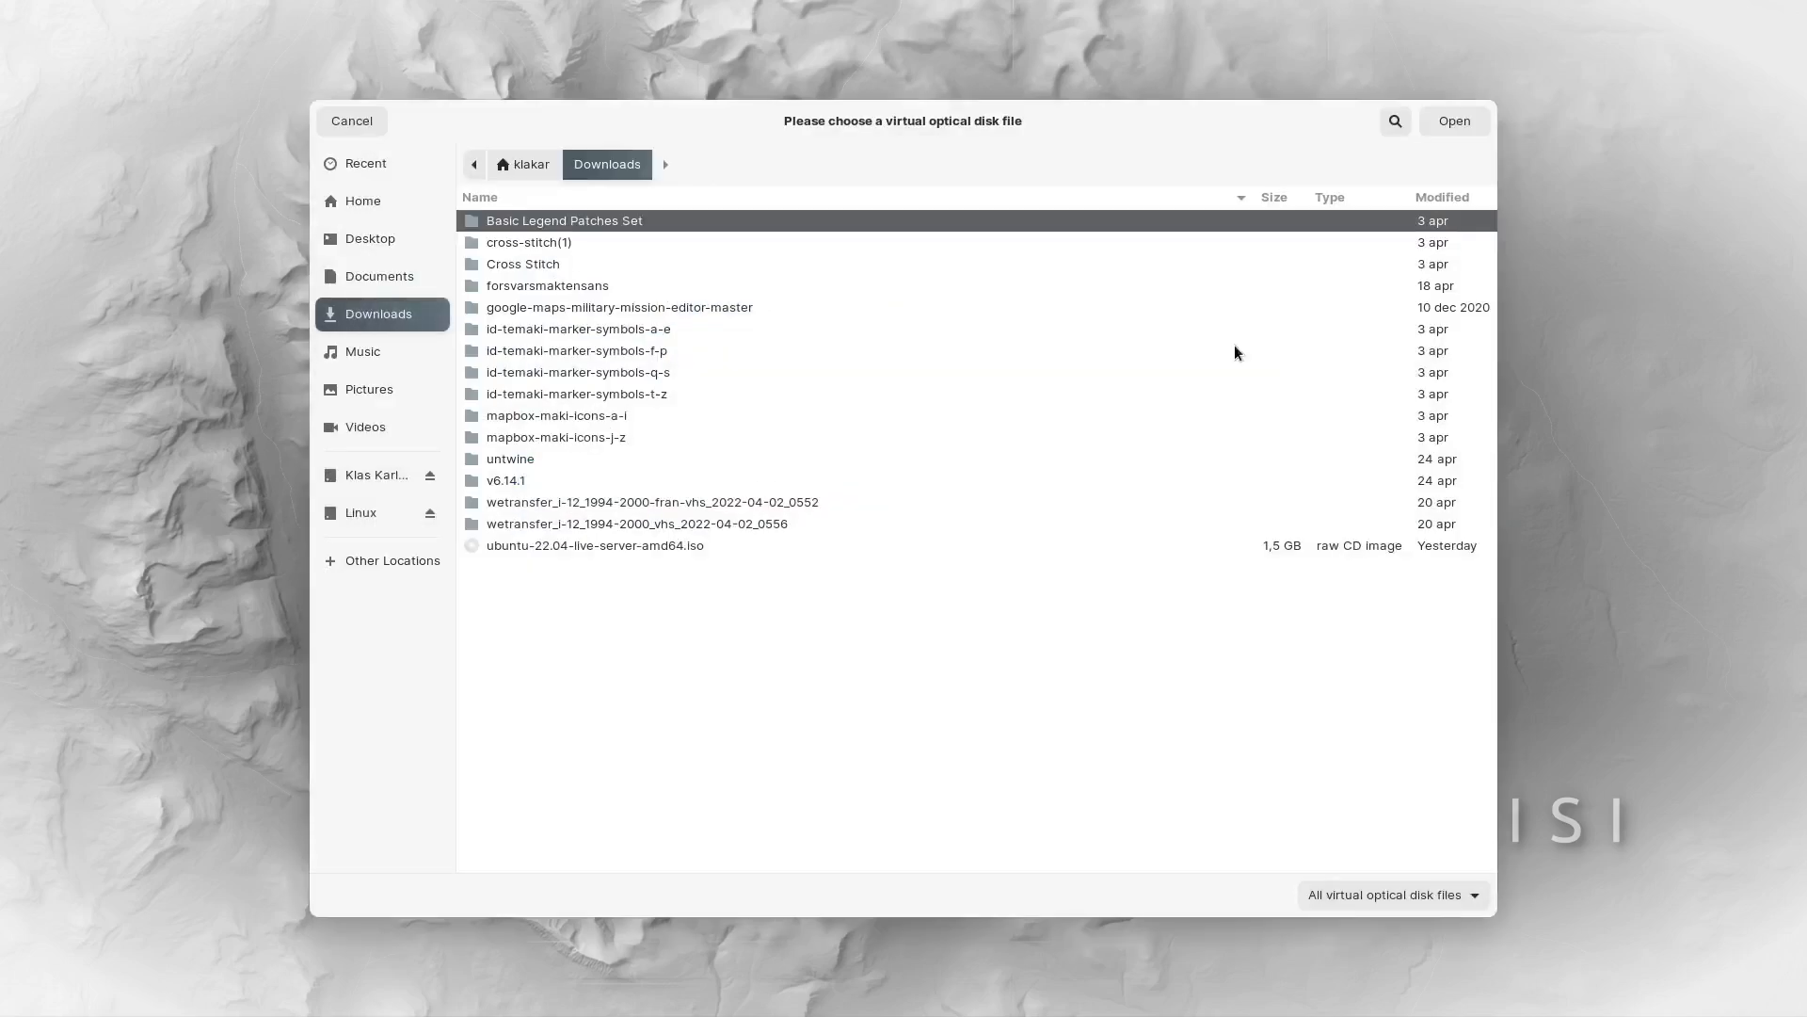
{"action": "left_click", "coordinate": [474, 552]}
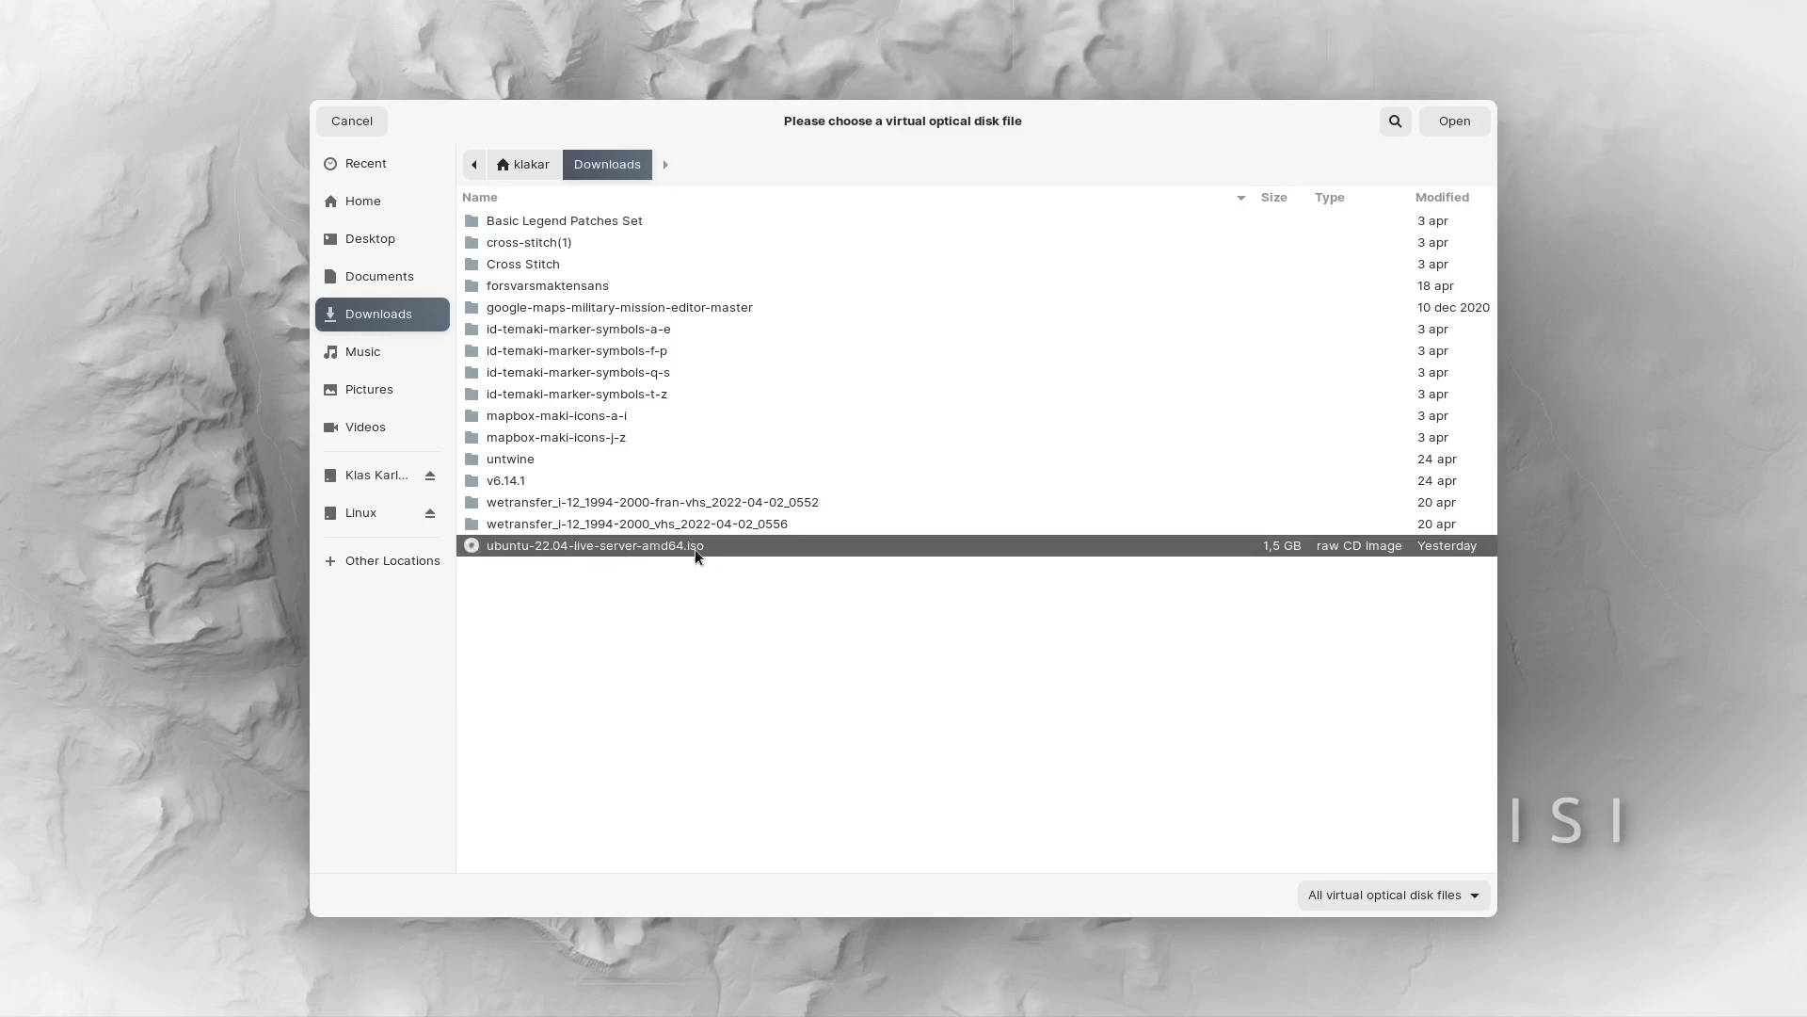
{"action": "left_click", "coordinate": [1455, 120]}
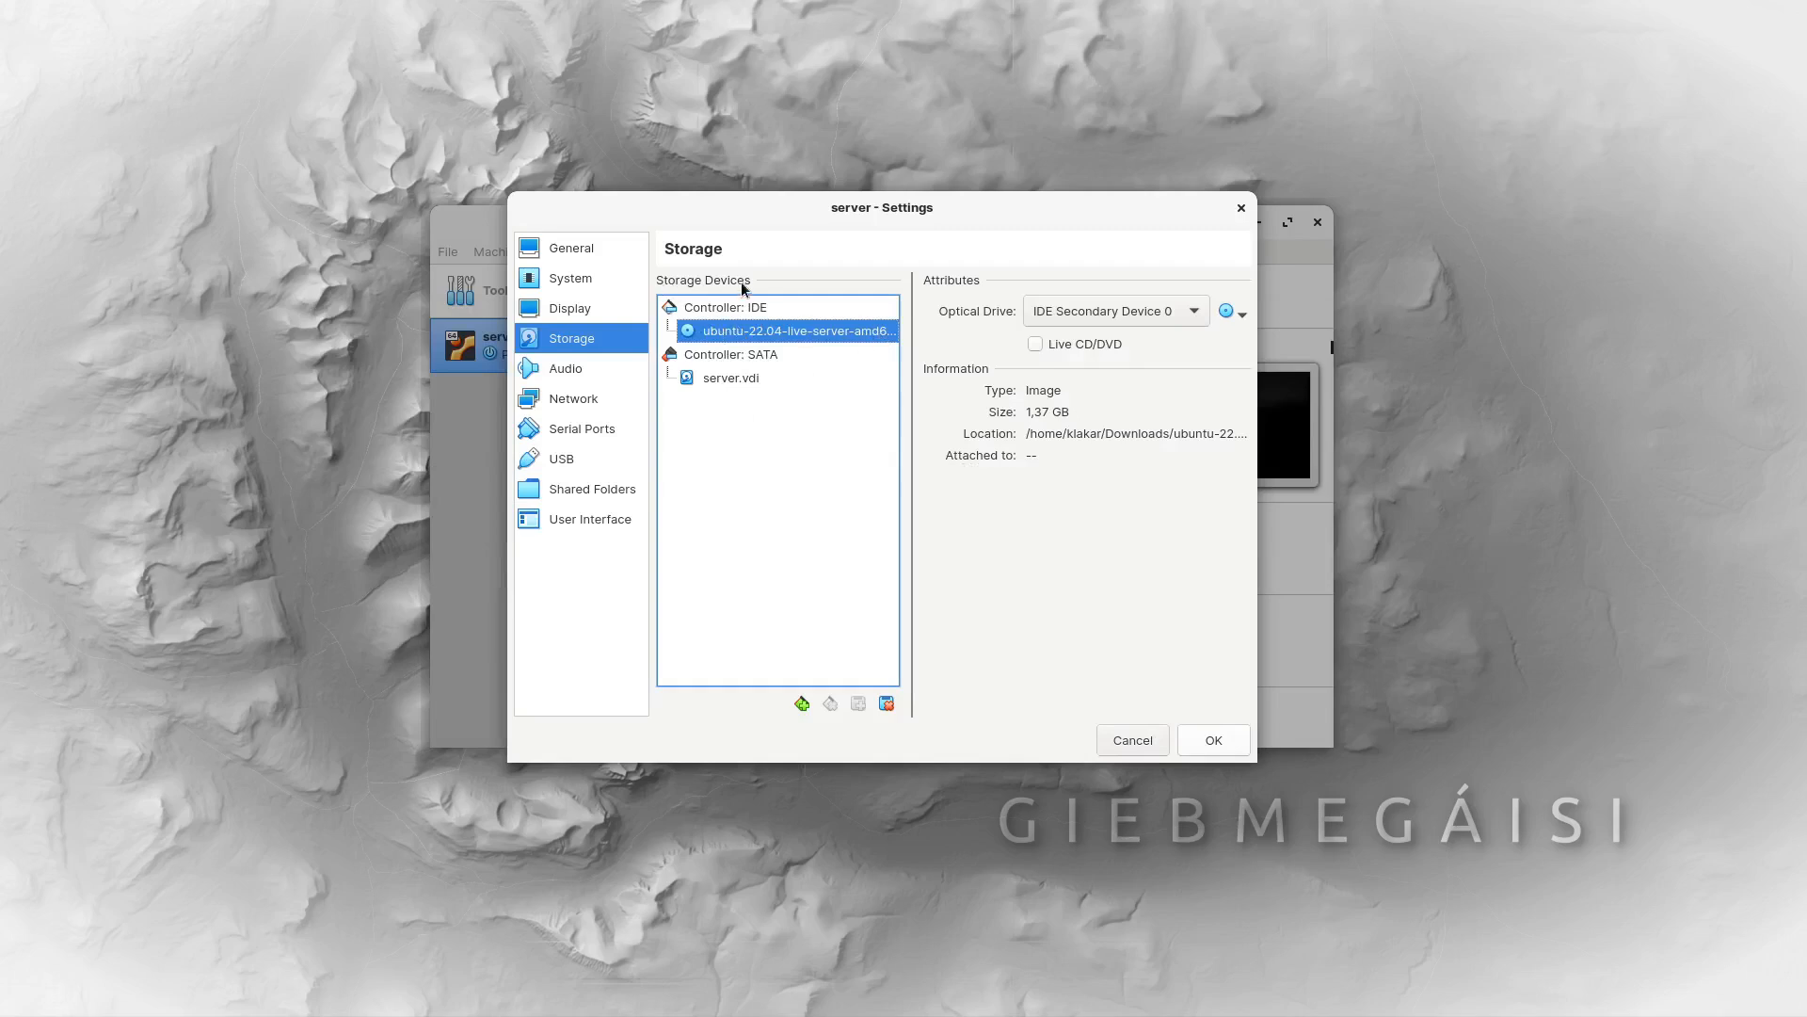
Attach network Adapter 1 to a Bridged Adapter and save the machine's settings
{"action": "left_click", "coordinate": [570, 399]}
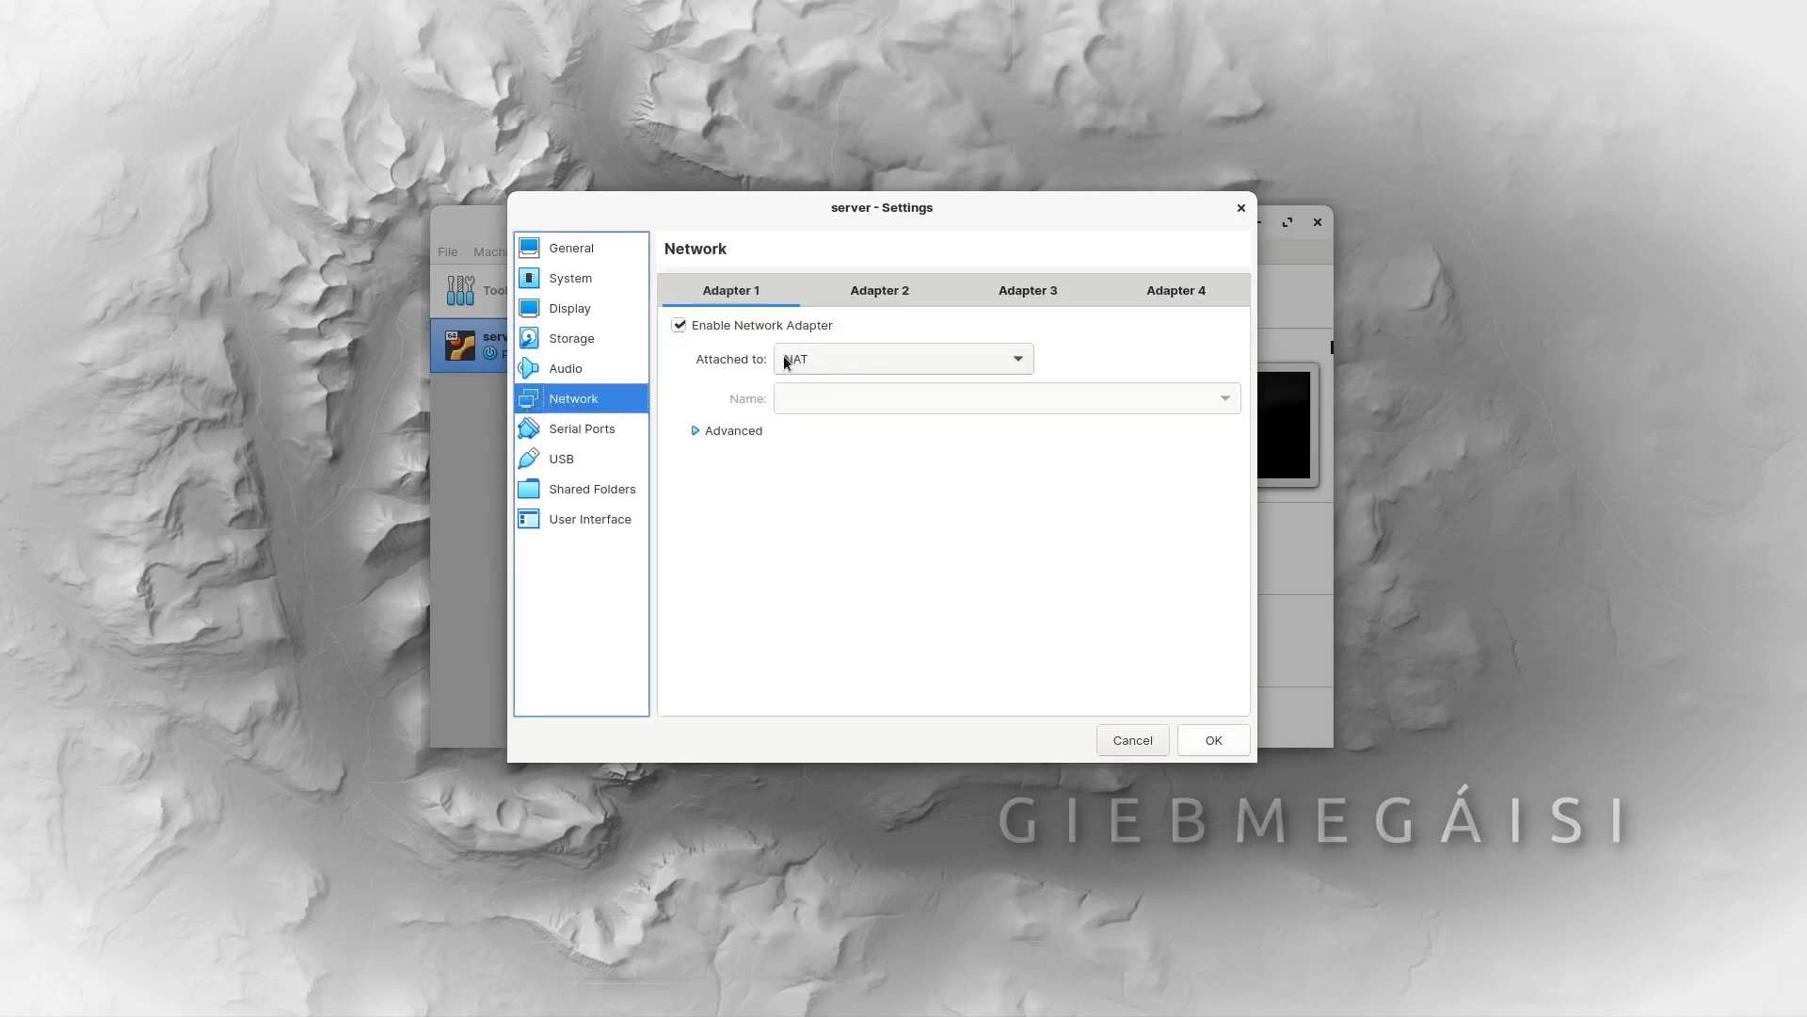
{"action": "left_click", "coordinate": [1020, 360]}
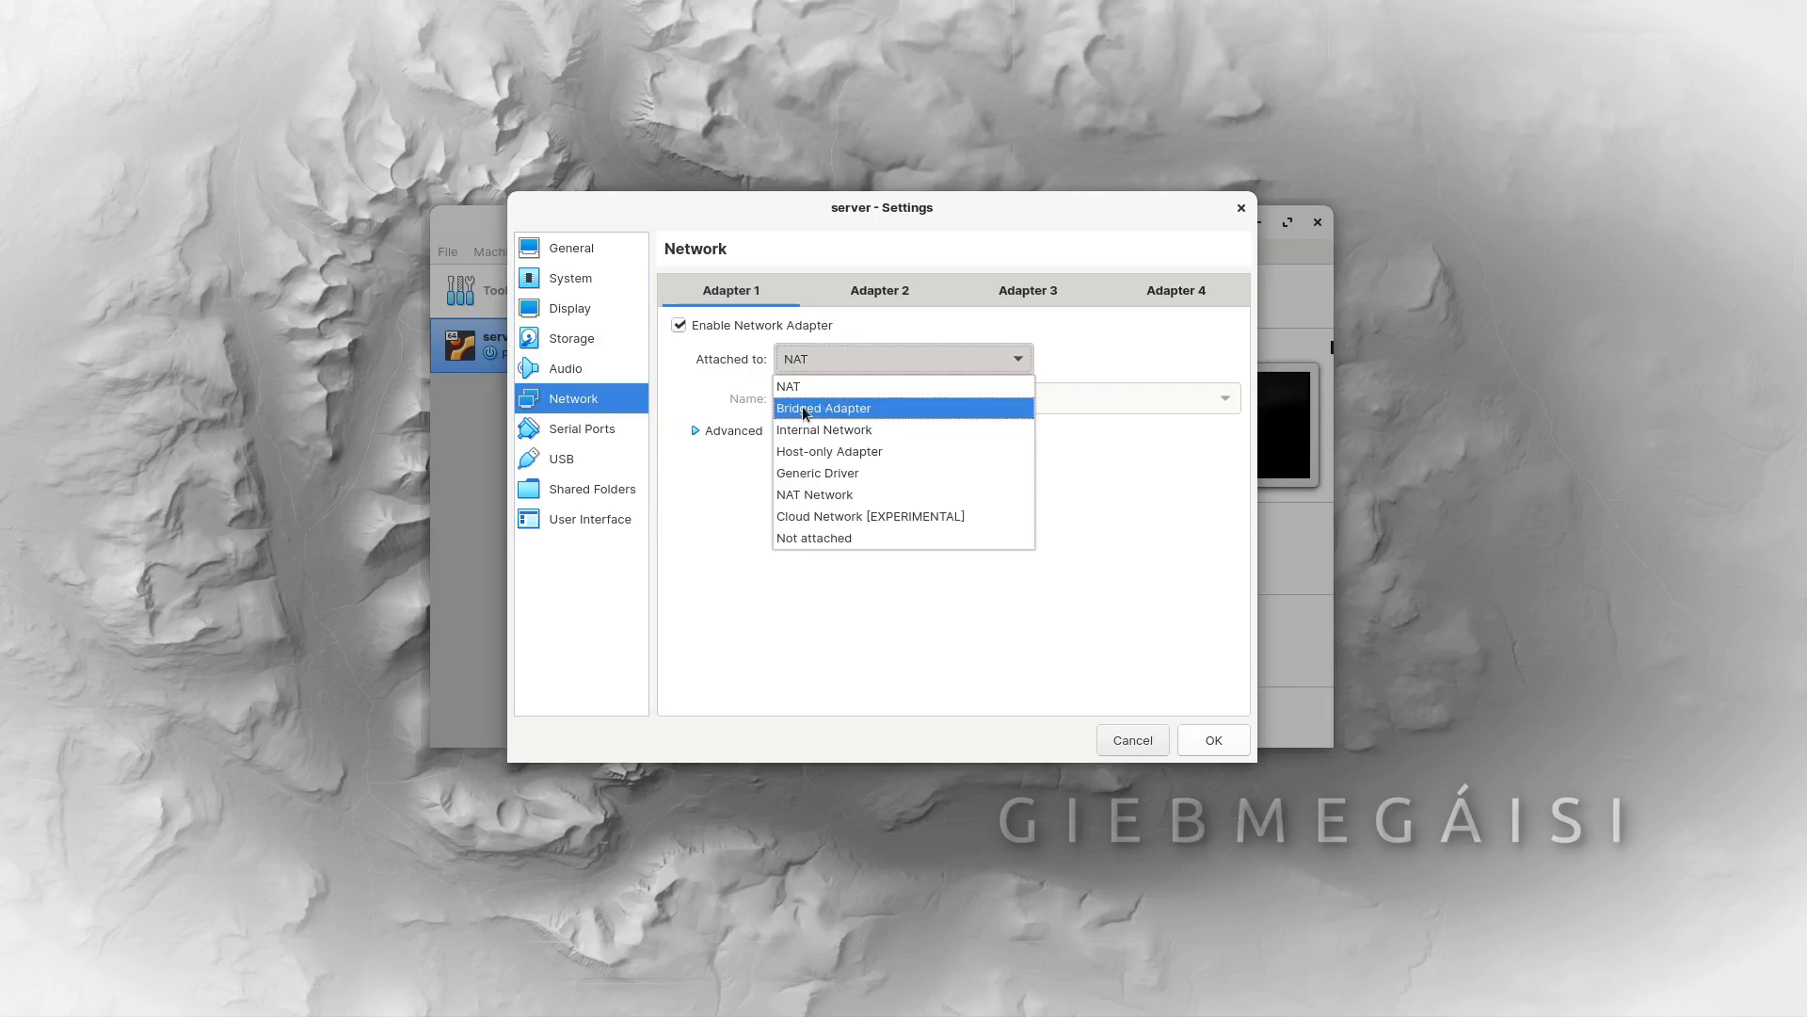
{"action": "left_click", "coordinate": [878, 409]}
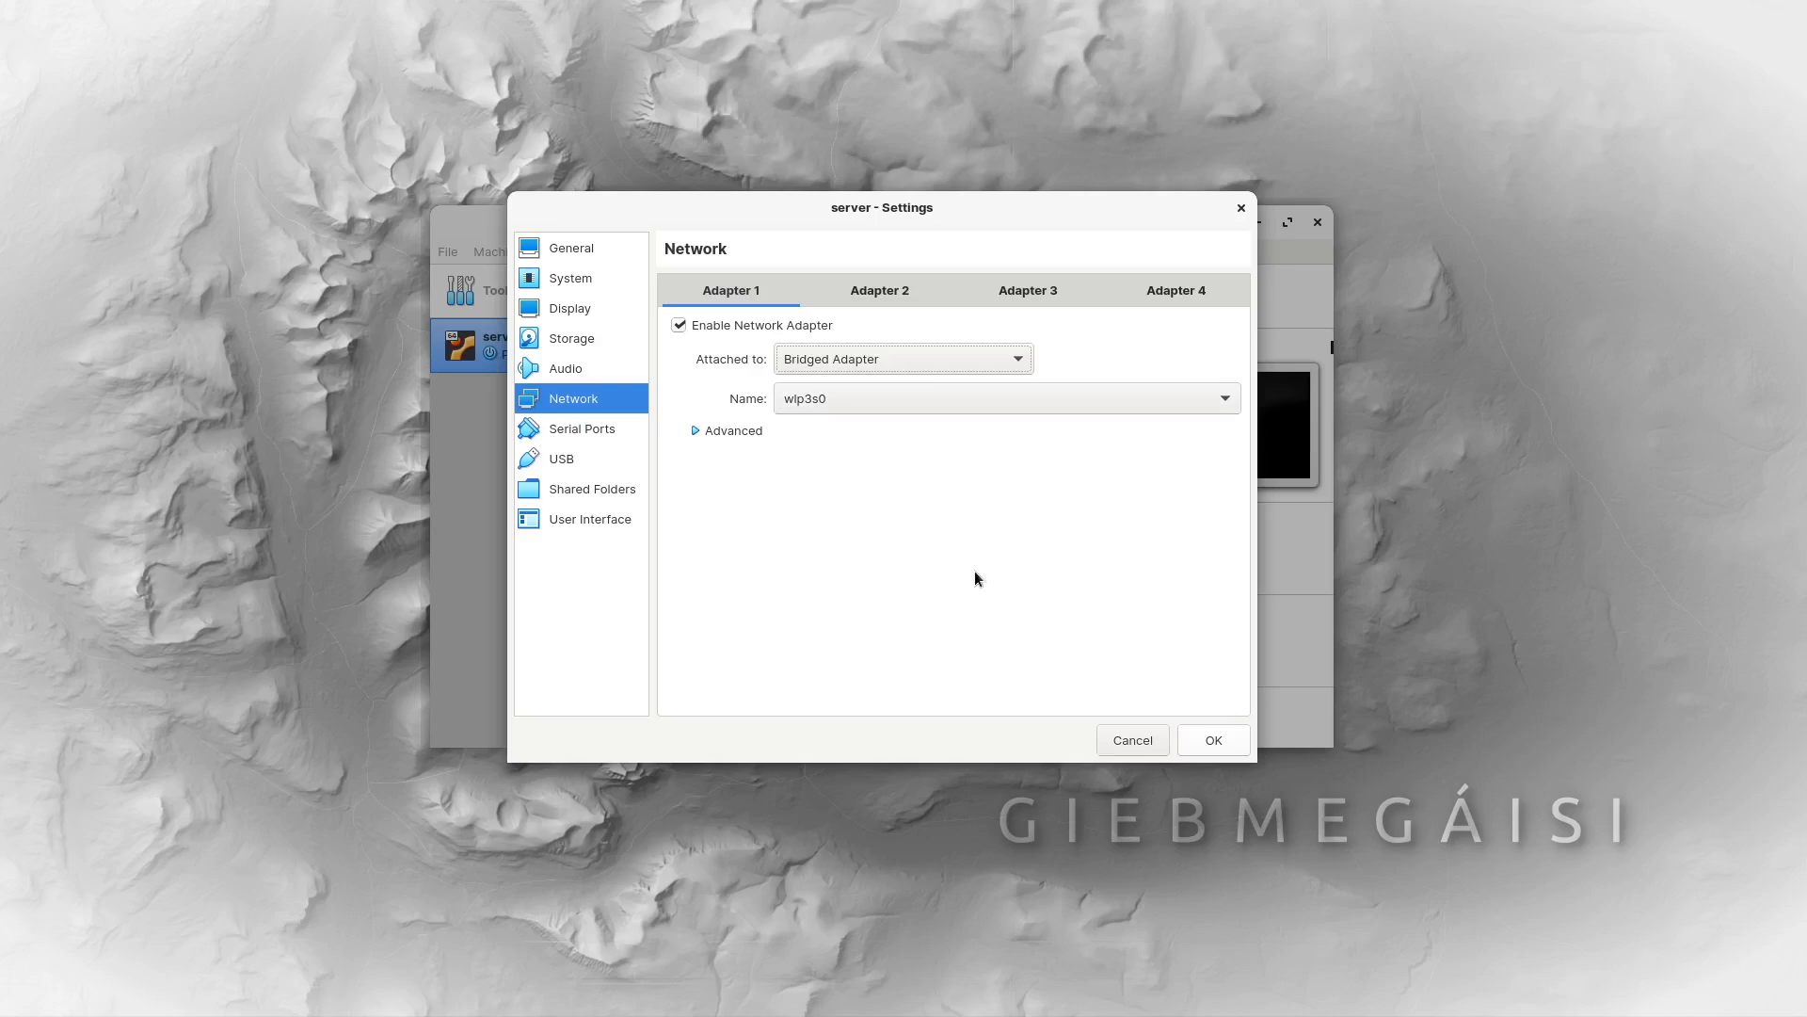
{"action": "left_click", "coordinate": [1222, 739]}
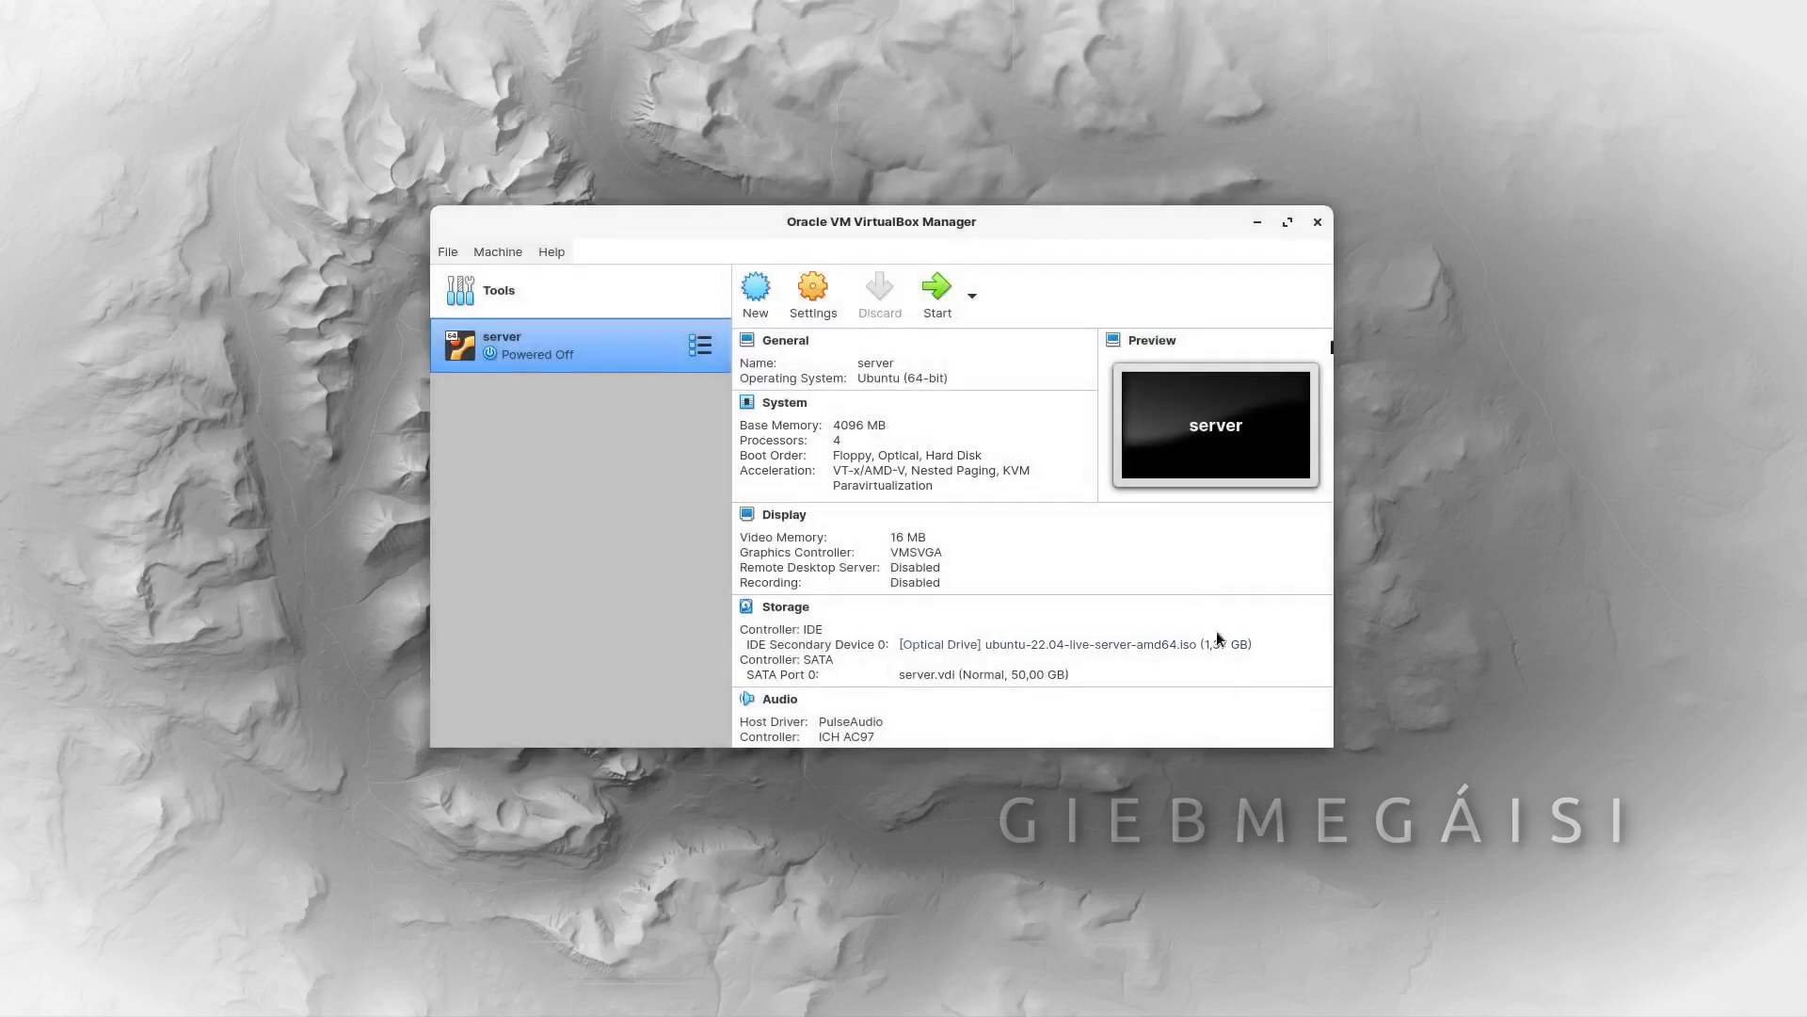
Start the server virtual machine and switch its window to scaled mode
{"action": "left_click", "coordinate": [935, 301]}
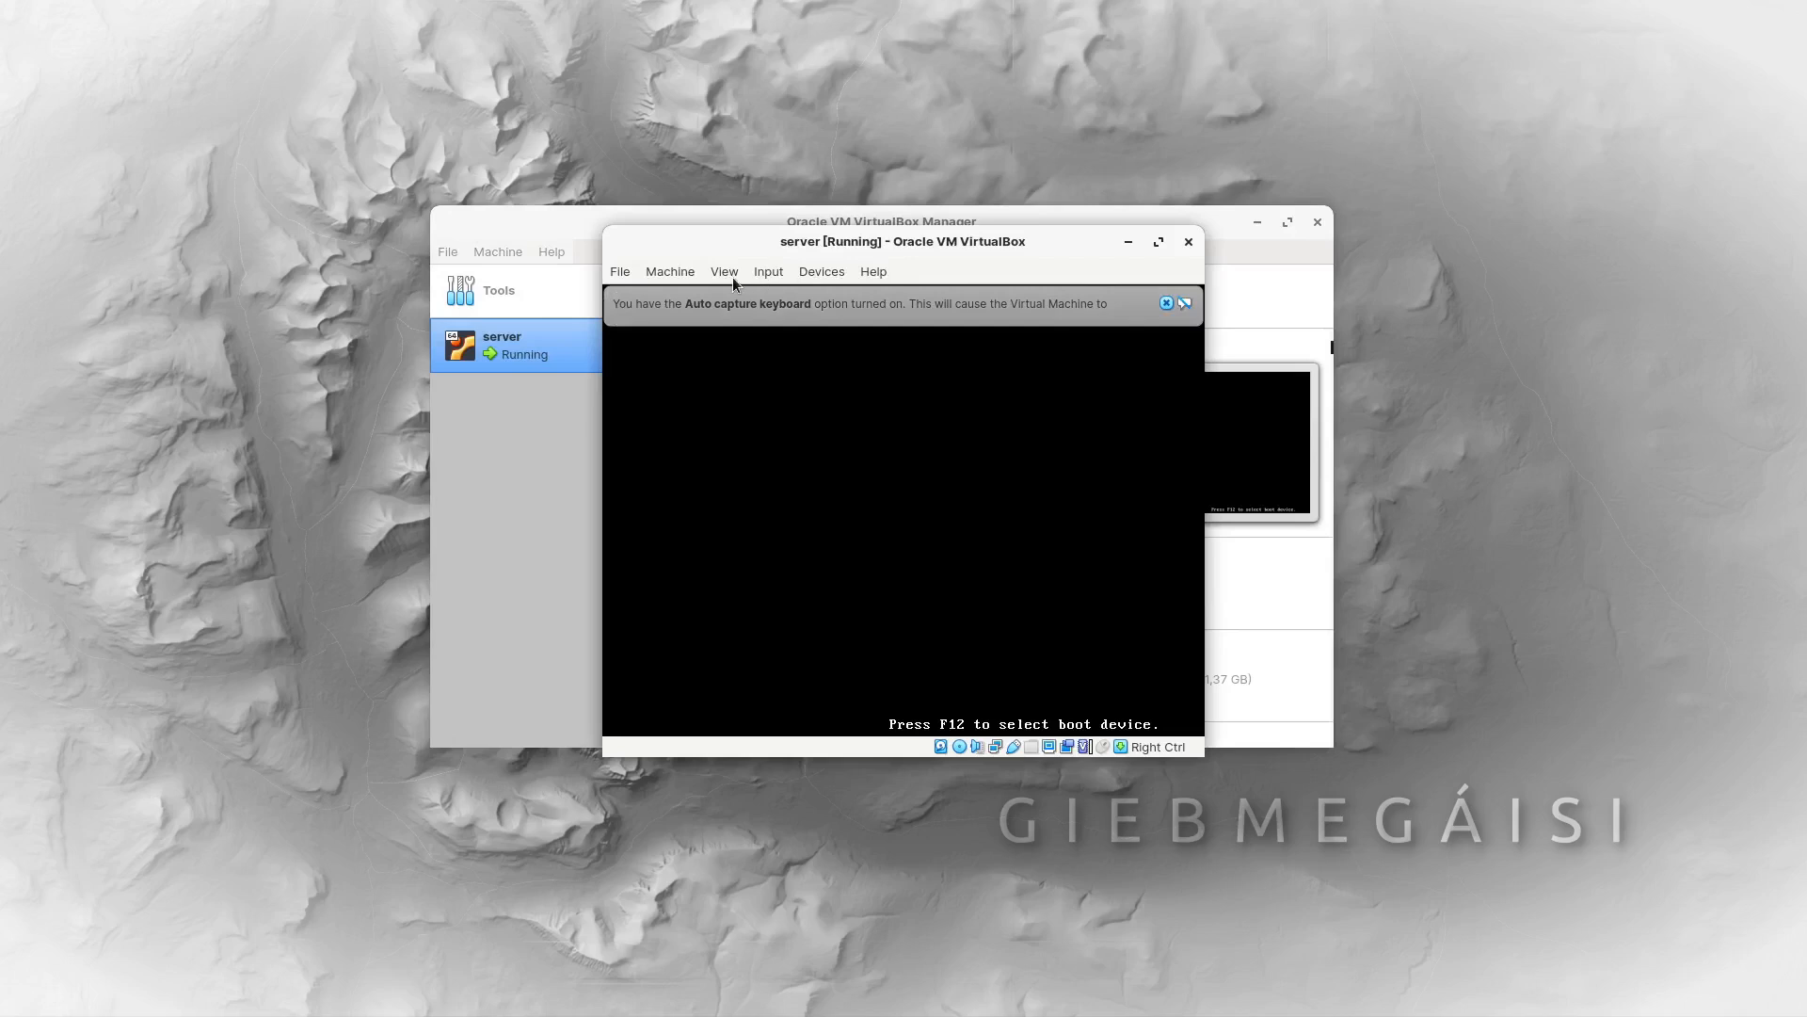
{"action": "left_click", "coordinate": [724, 271]}
{"action": "left_click", "coordinate": [758, 350]}
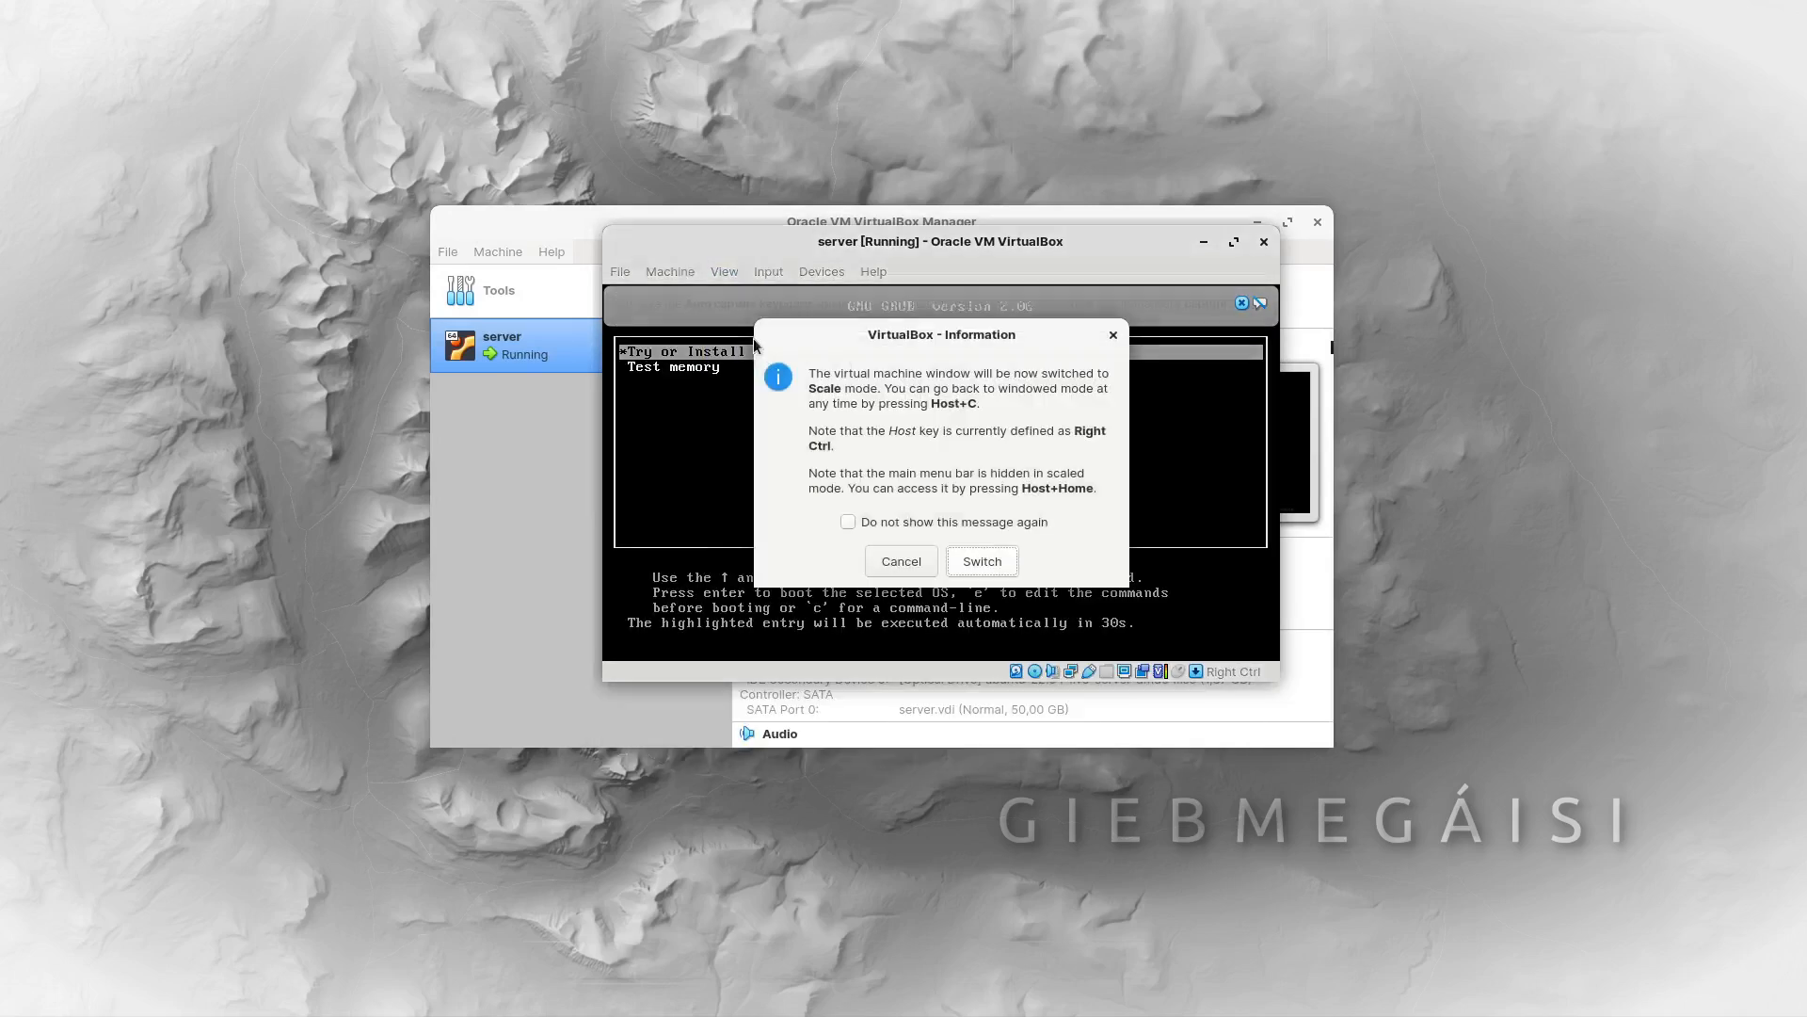
{"action": "left_click", "coordinate": [998, 563]}
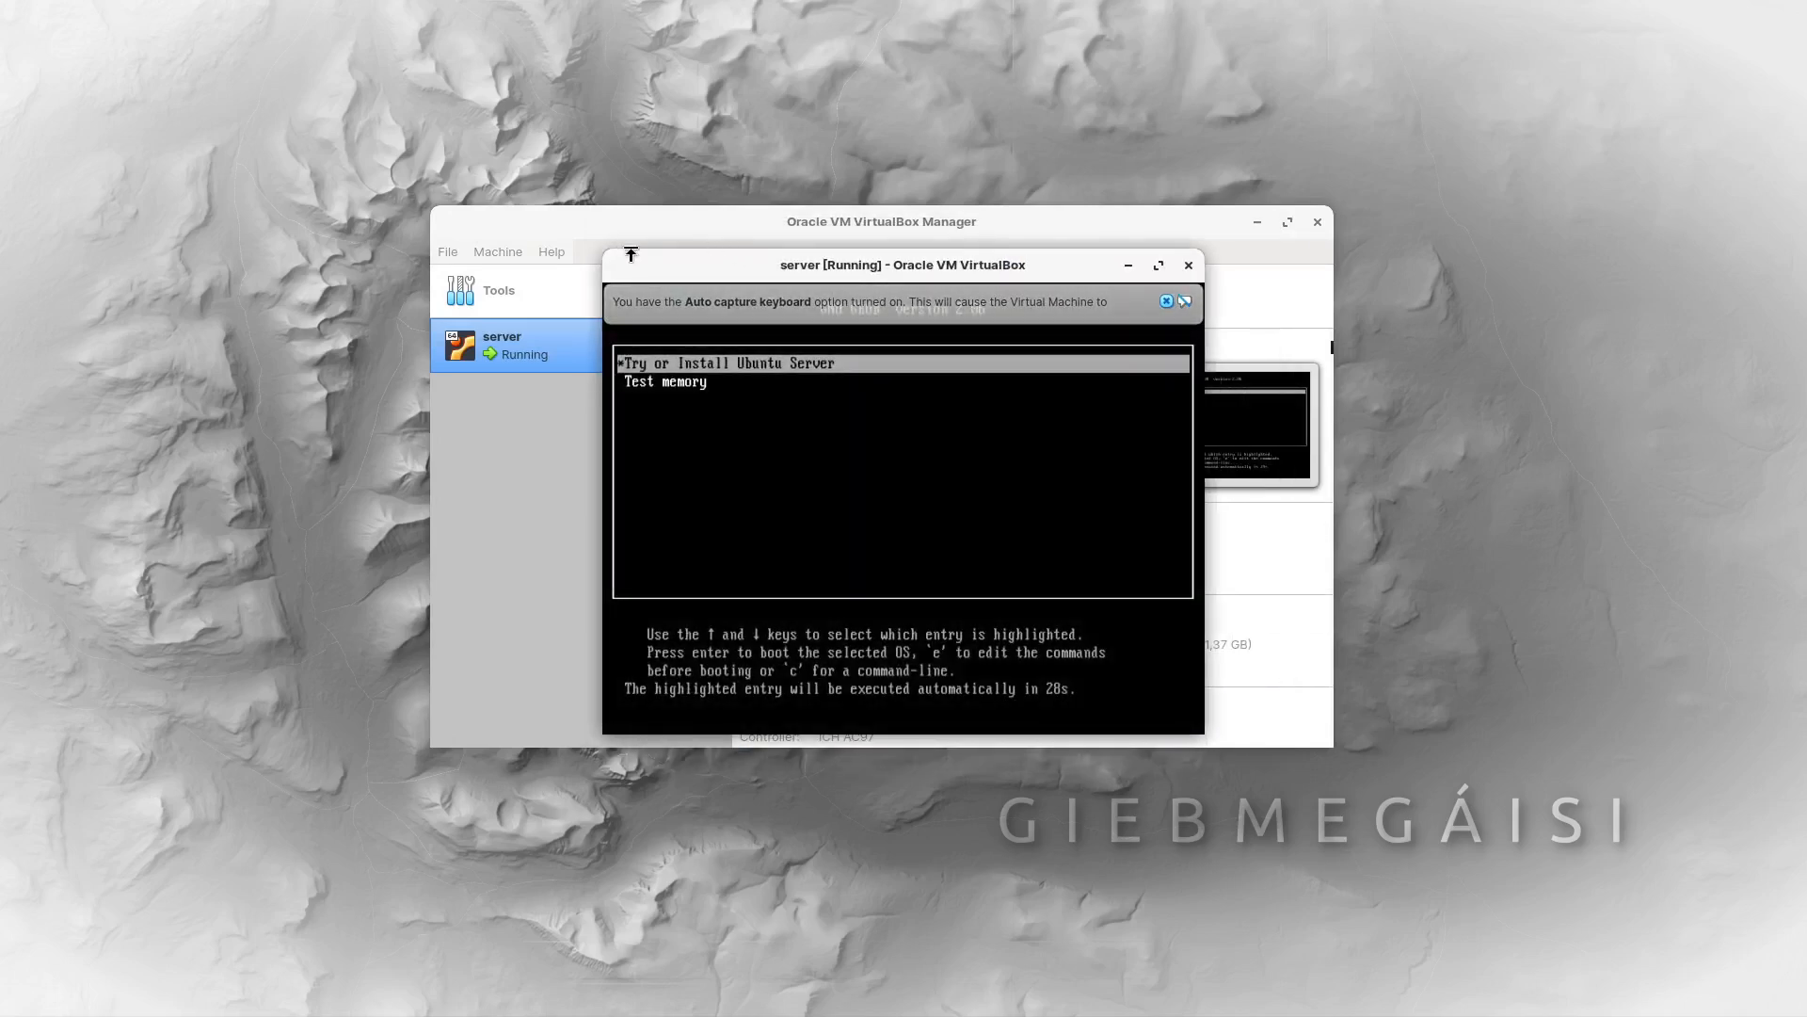
Enlarge the virtual machine window to fill most of the screen and dismiss the keyboard capture notice
{"action": "left_click_drag", "start_coordinate": [604, 249], "coordinate": [140, 31]}
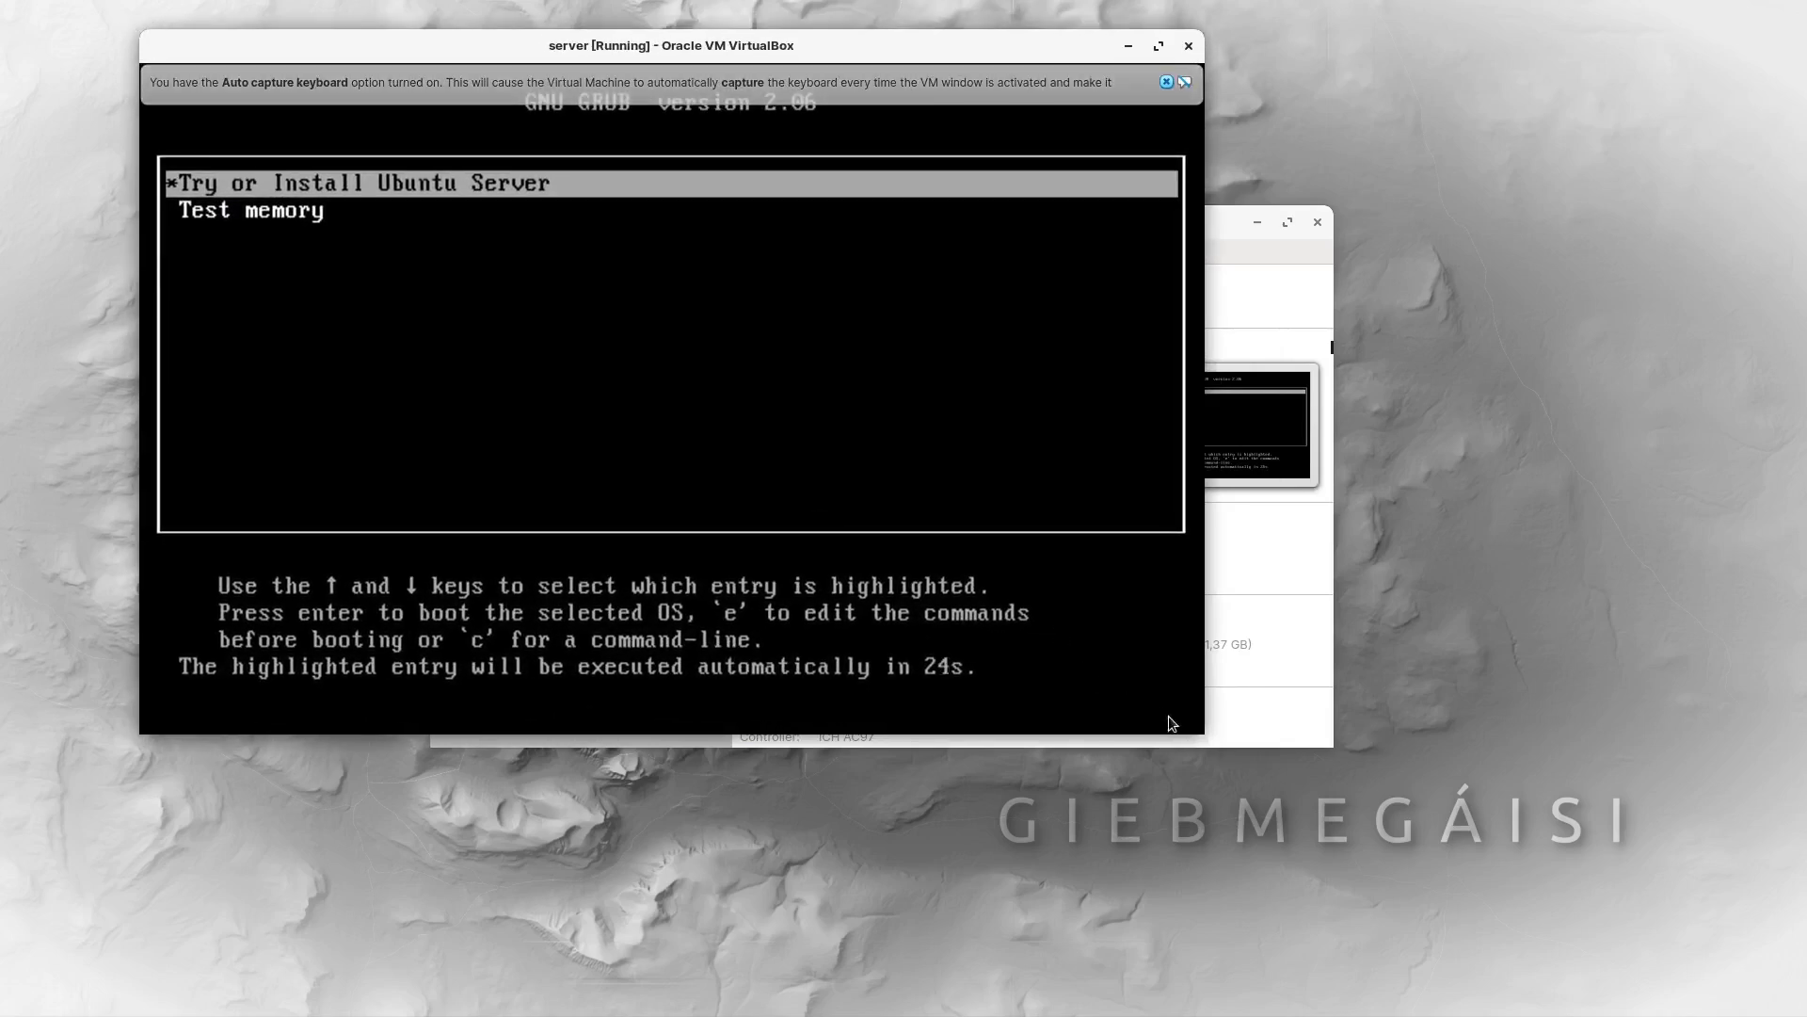
{"action": "left_click_drag", "start_coordinate": [1206, 739], "coordinate": [1578, 966]}
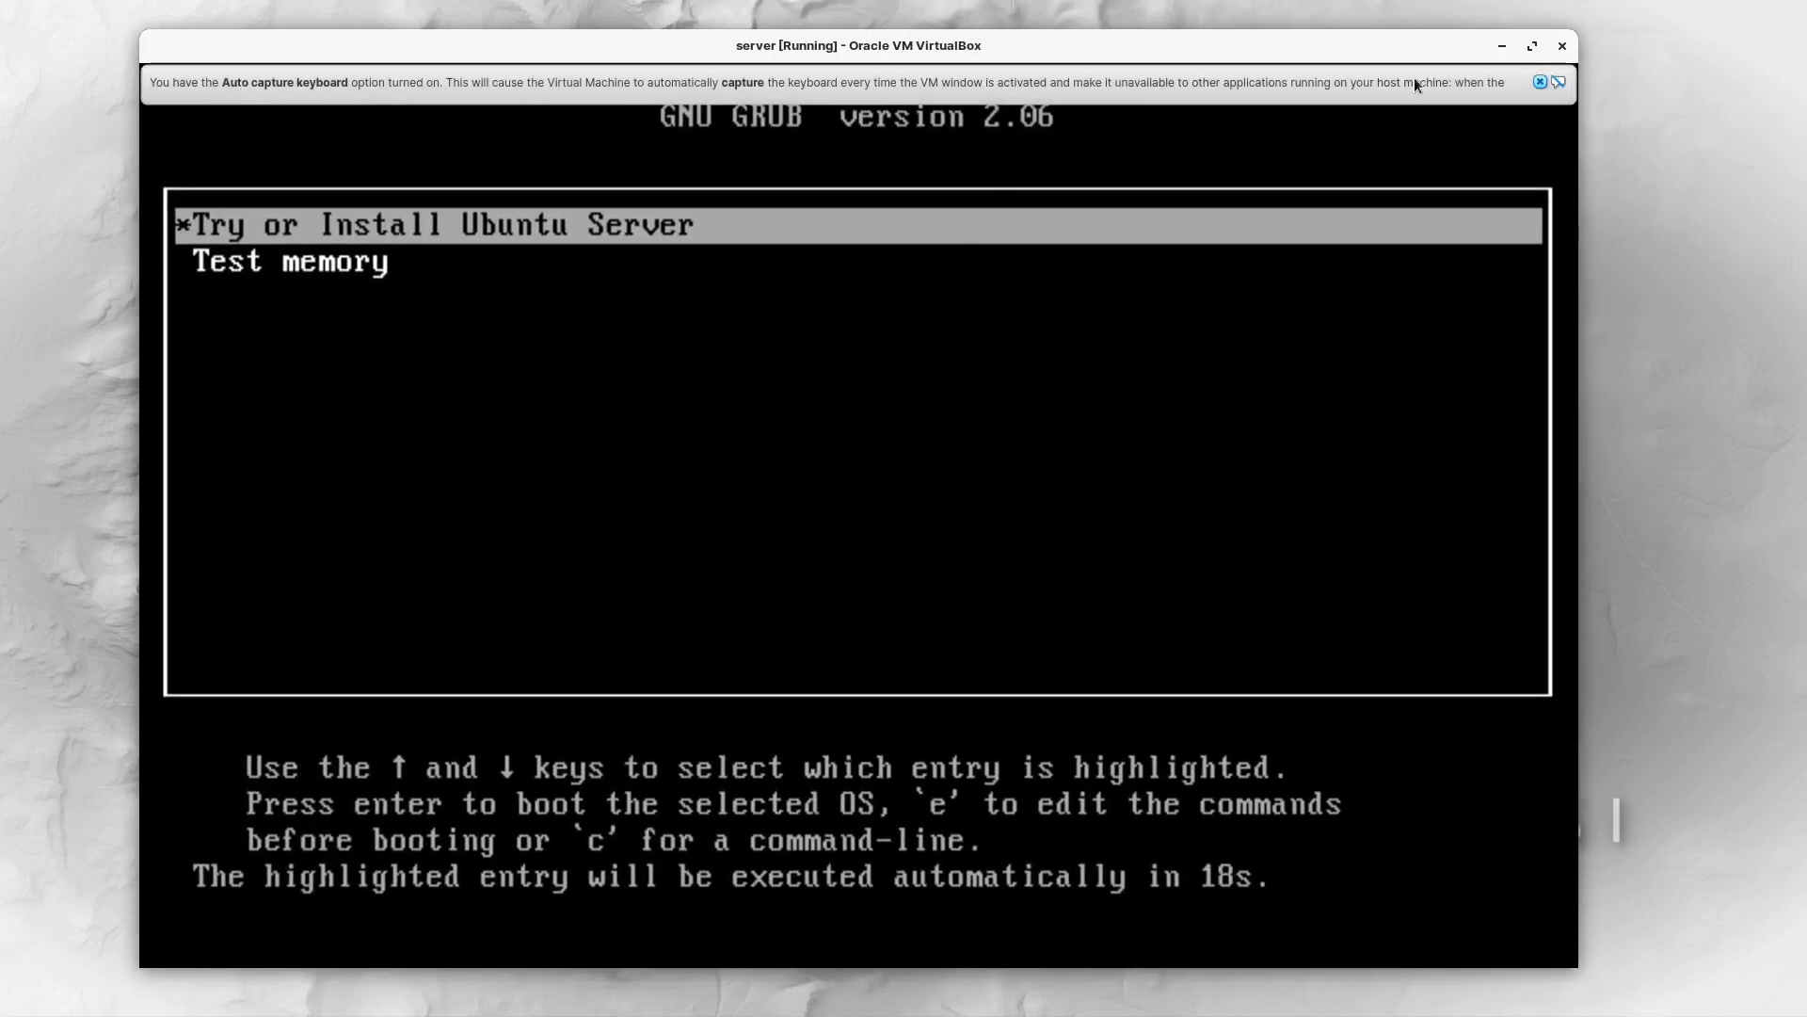
{"action": "left_click", "coordinate": [1540, 82]}
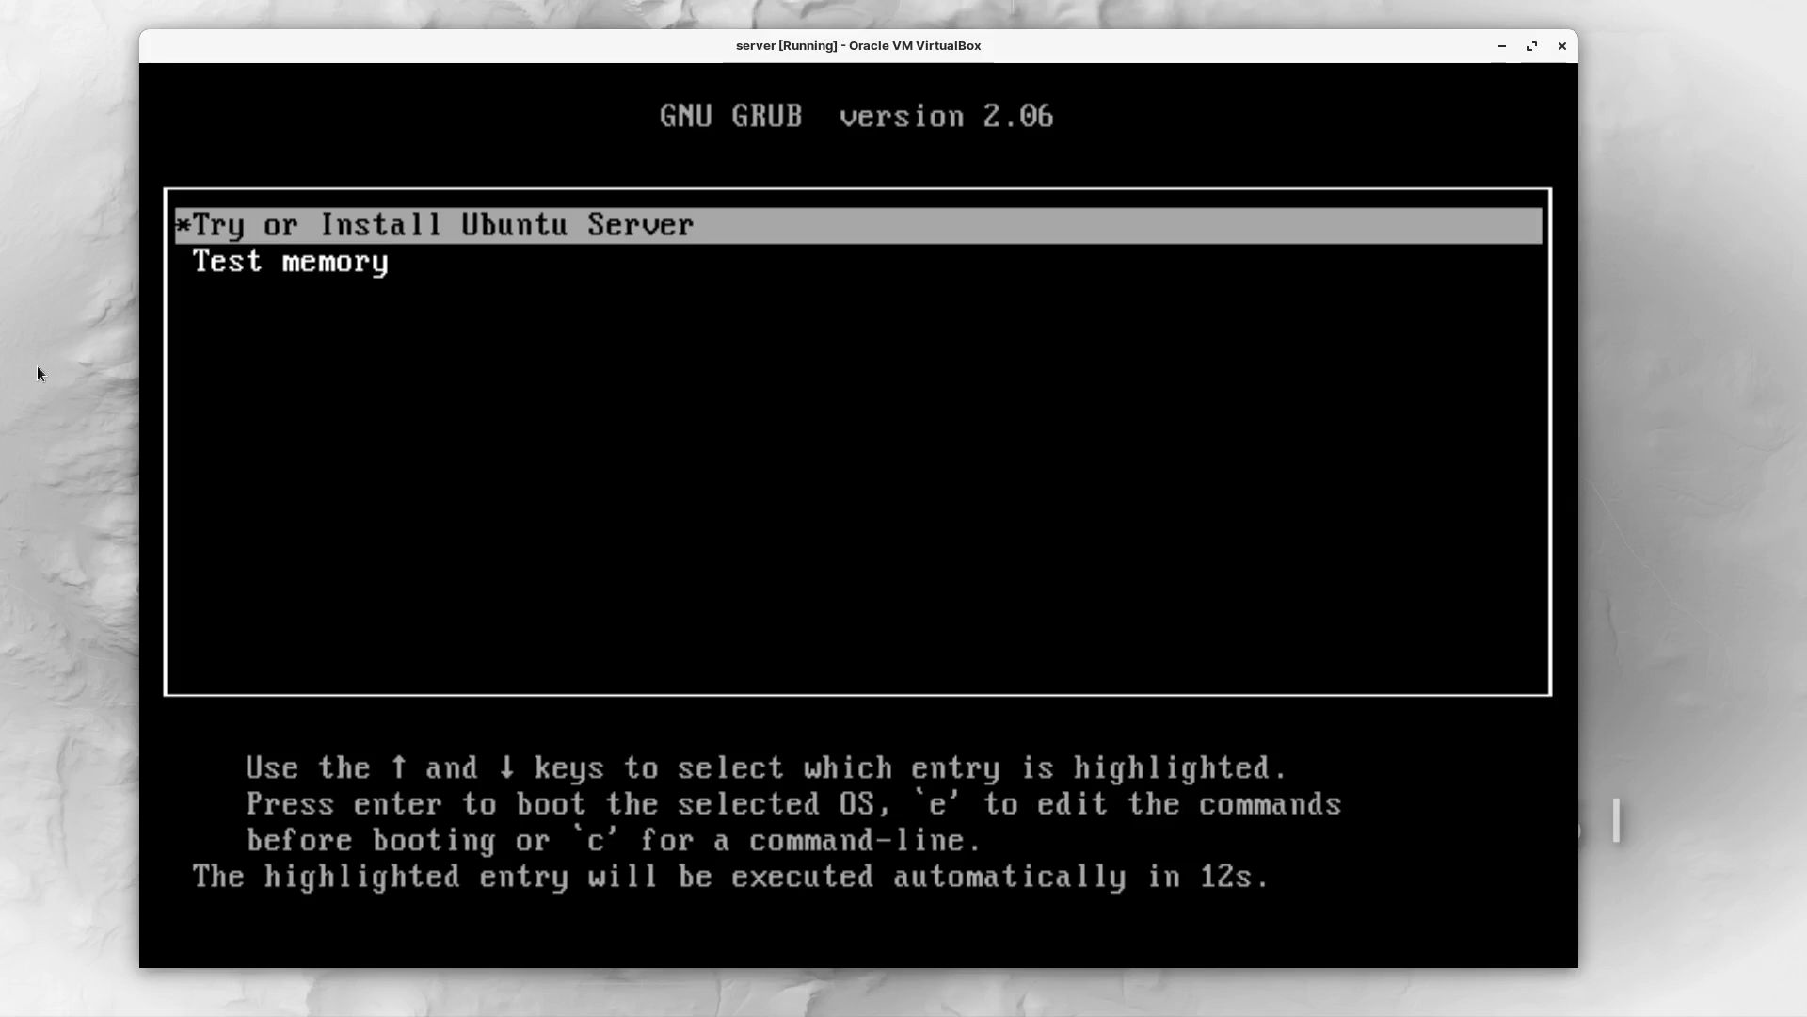
Boot the Try or Install Ubuntu Server entry and dismiss the mouse pointer integration notice
{"action": "key", "text": "Down"}
{"action": "key", "text": "Up"}
{"action": "key", "text": "Down"}
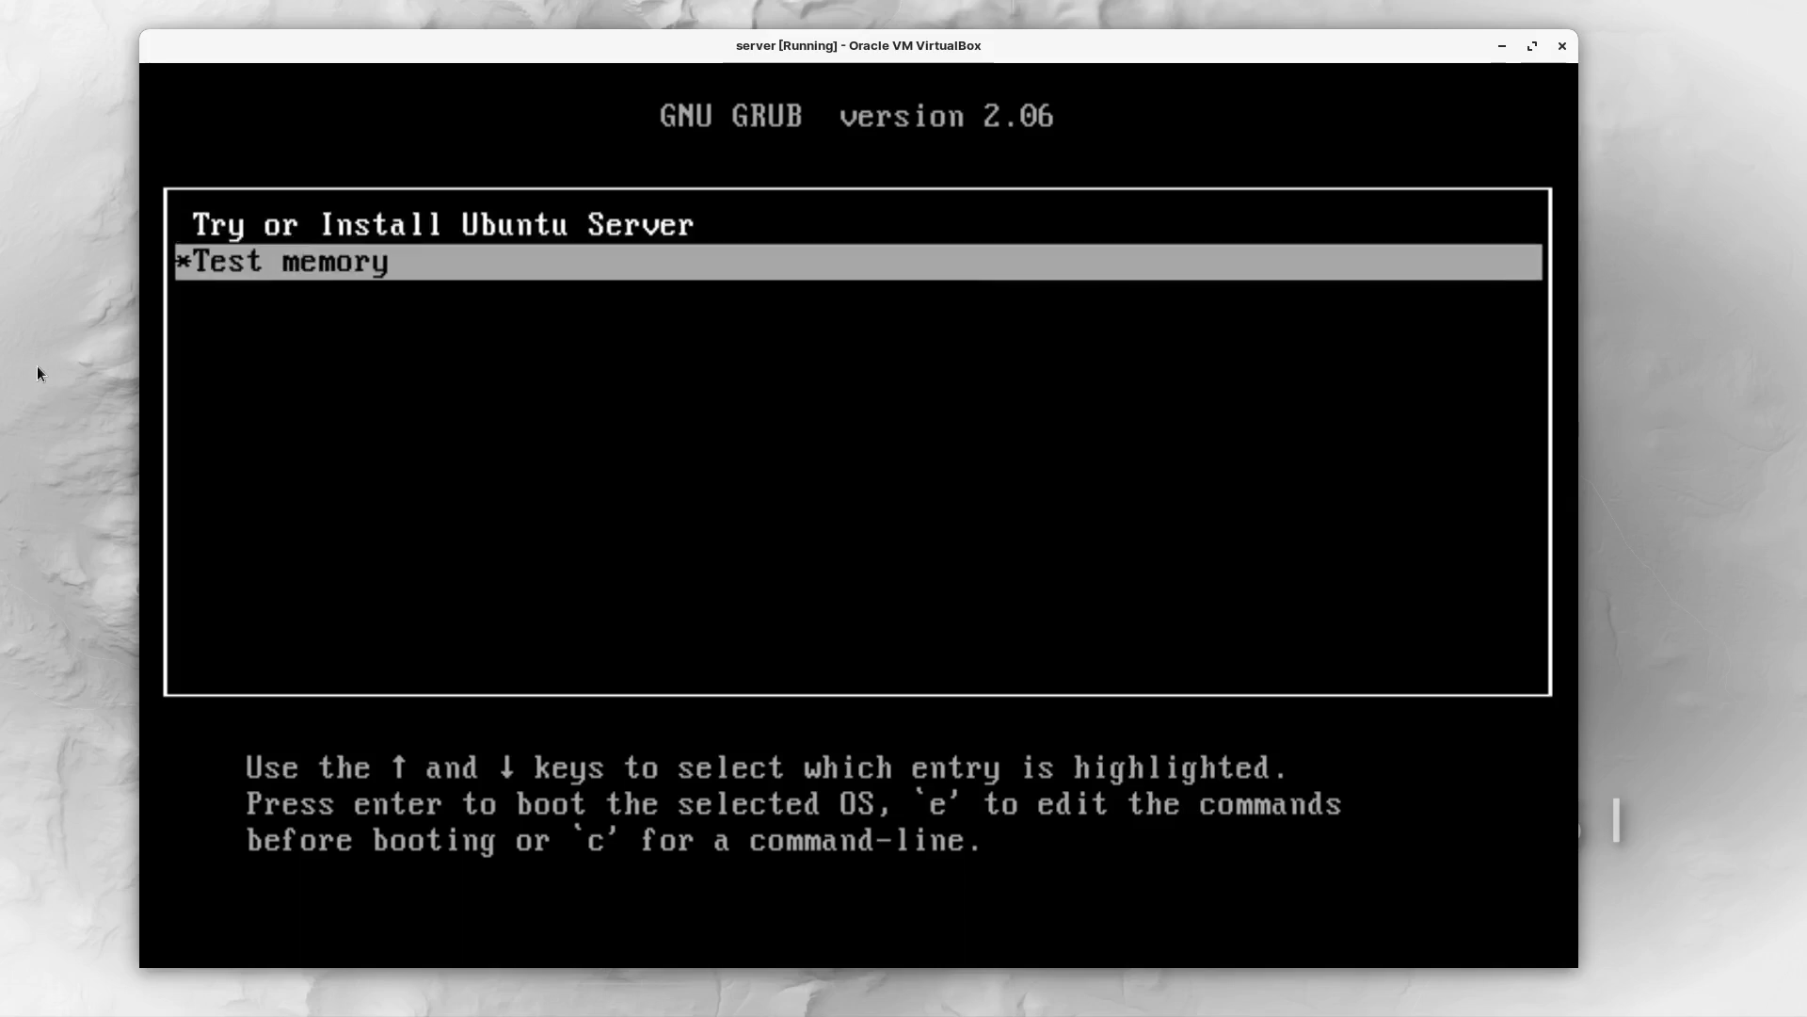
{"action": "key", "text": "Up"}
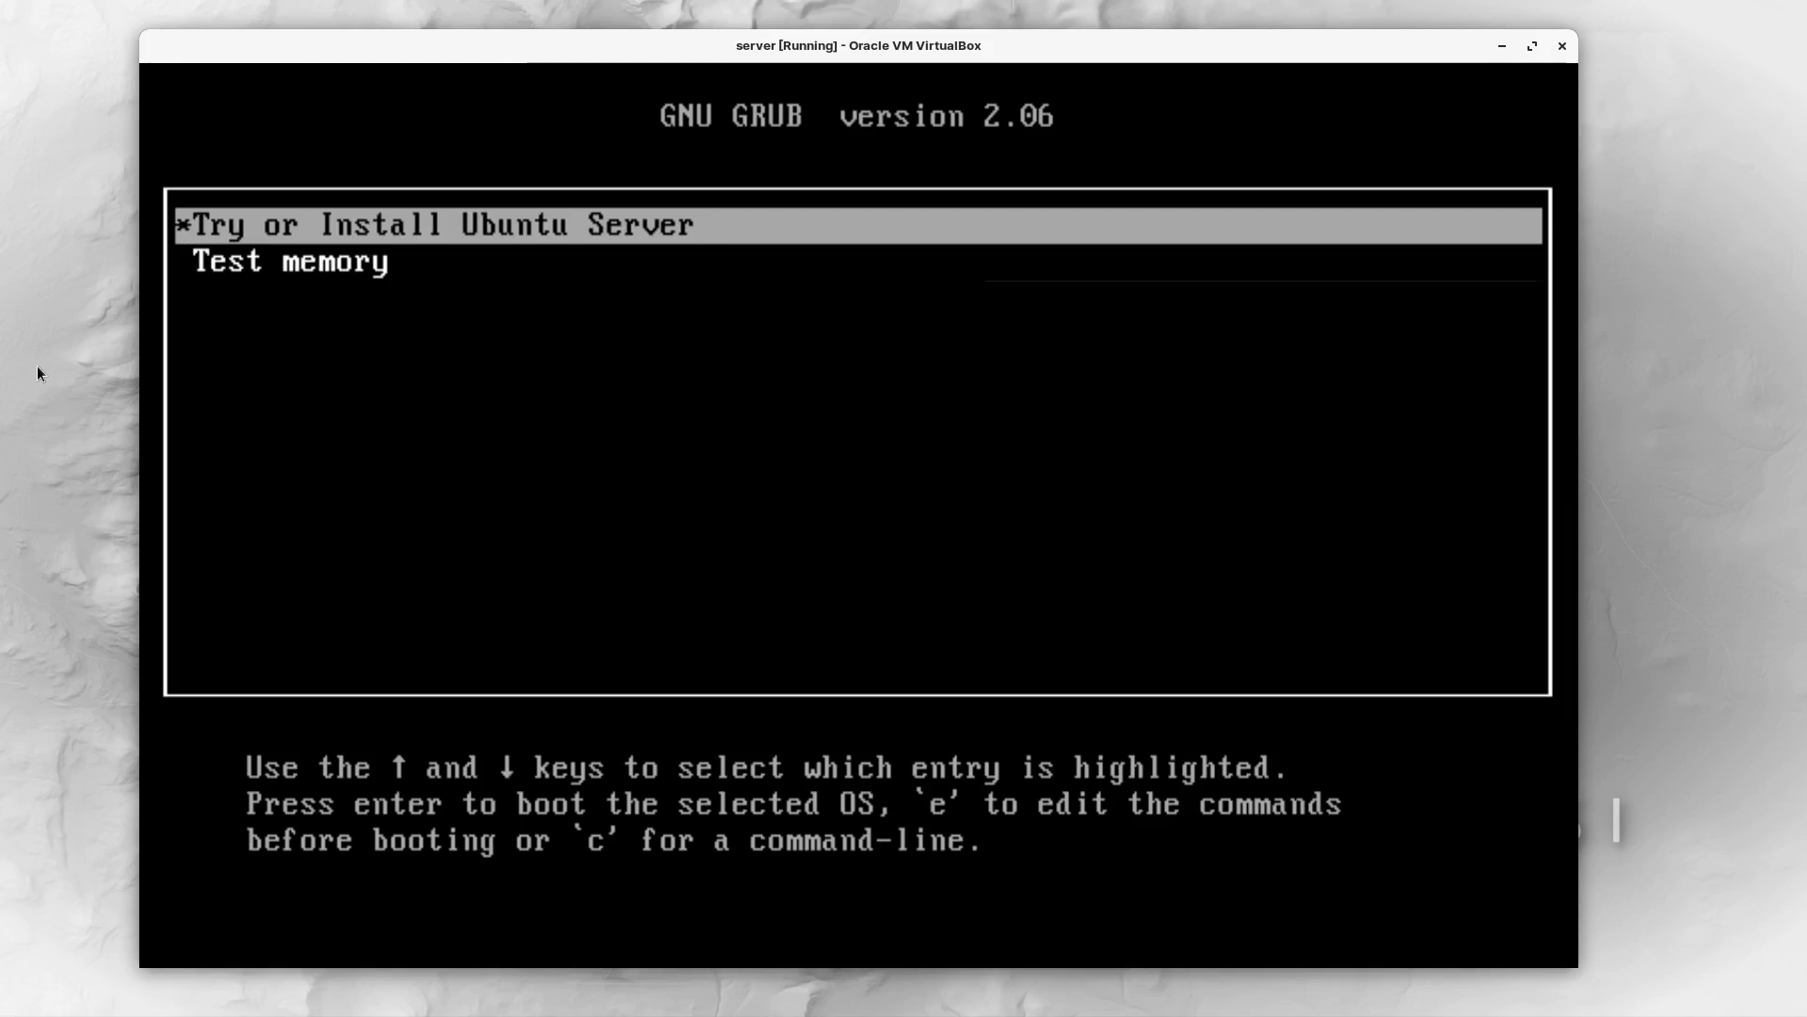
{"action": "key", "text": "Return"}
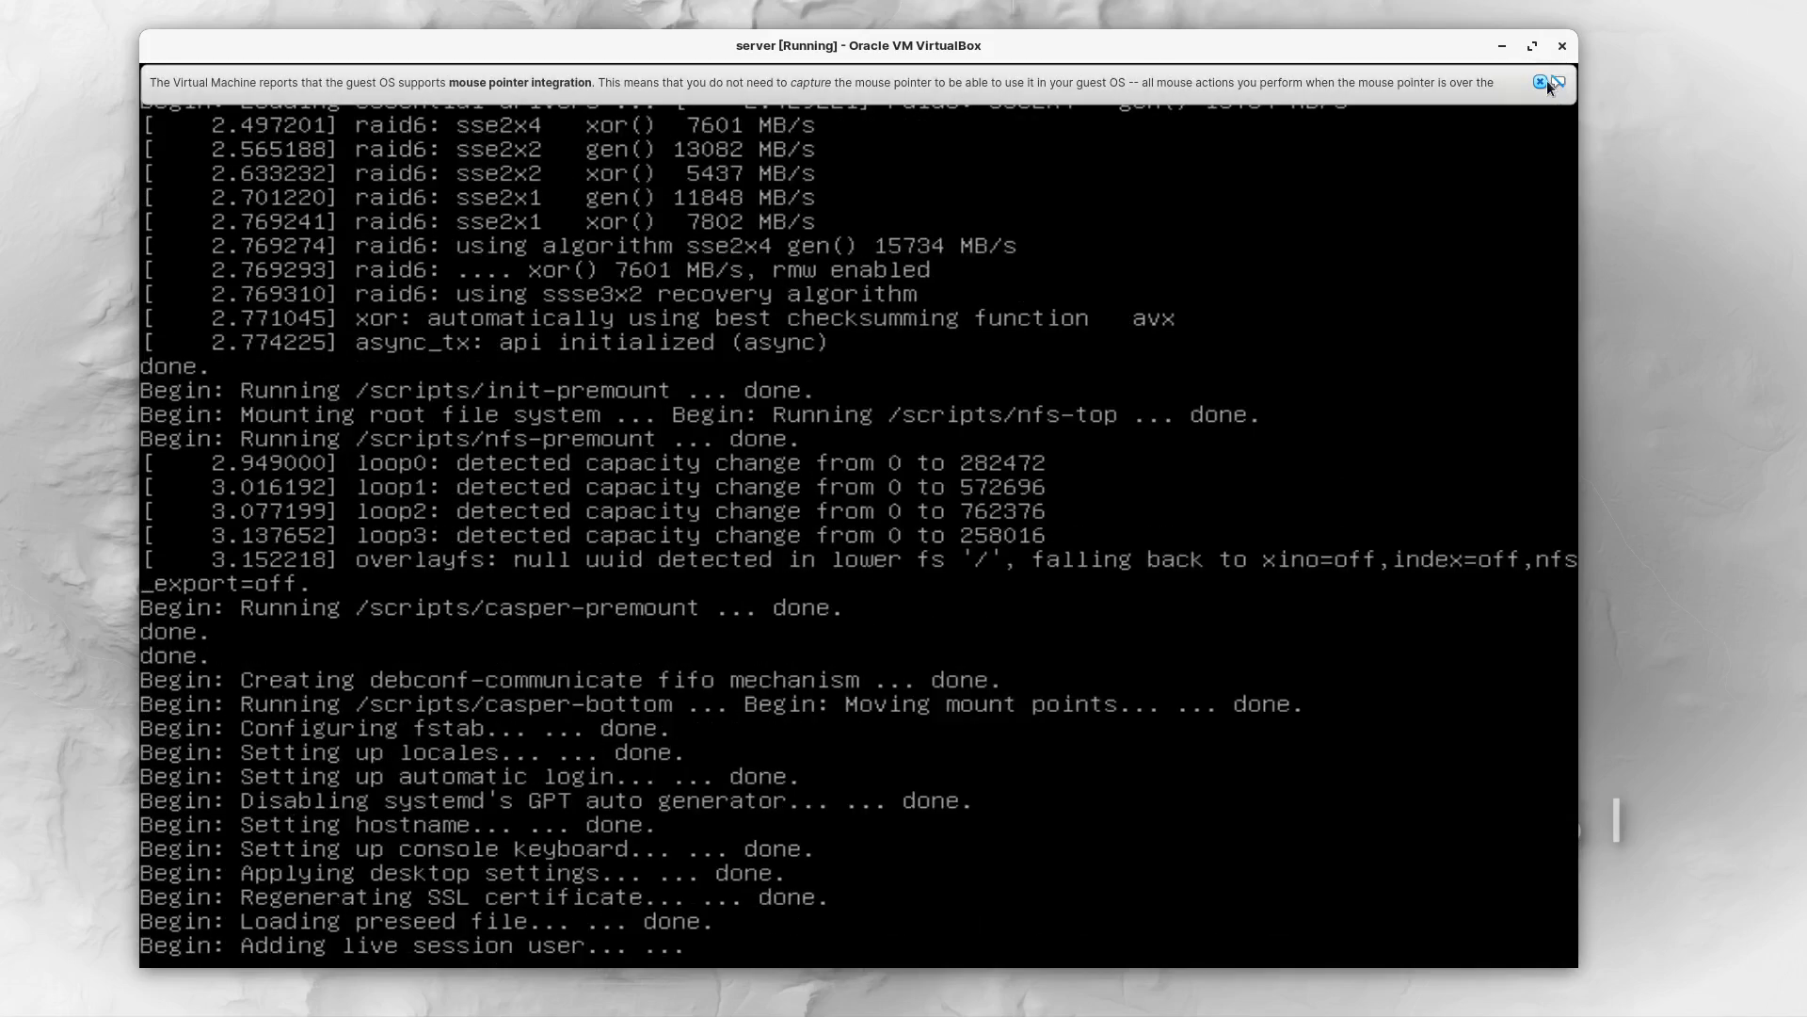
{"action": "left_click", "coordinate": [1539, 82]}
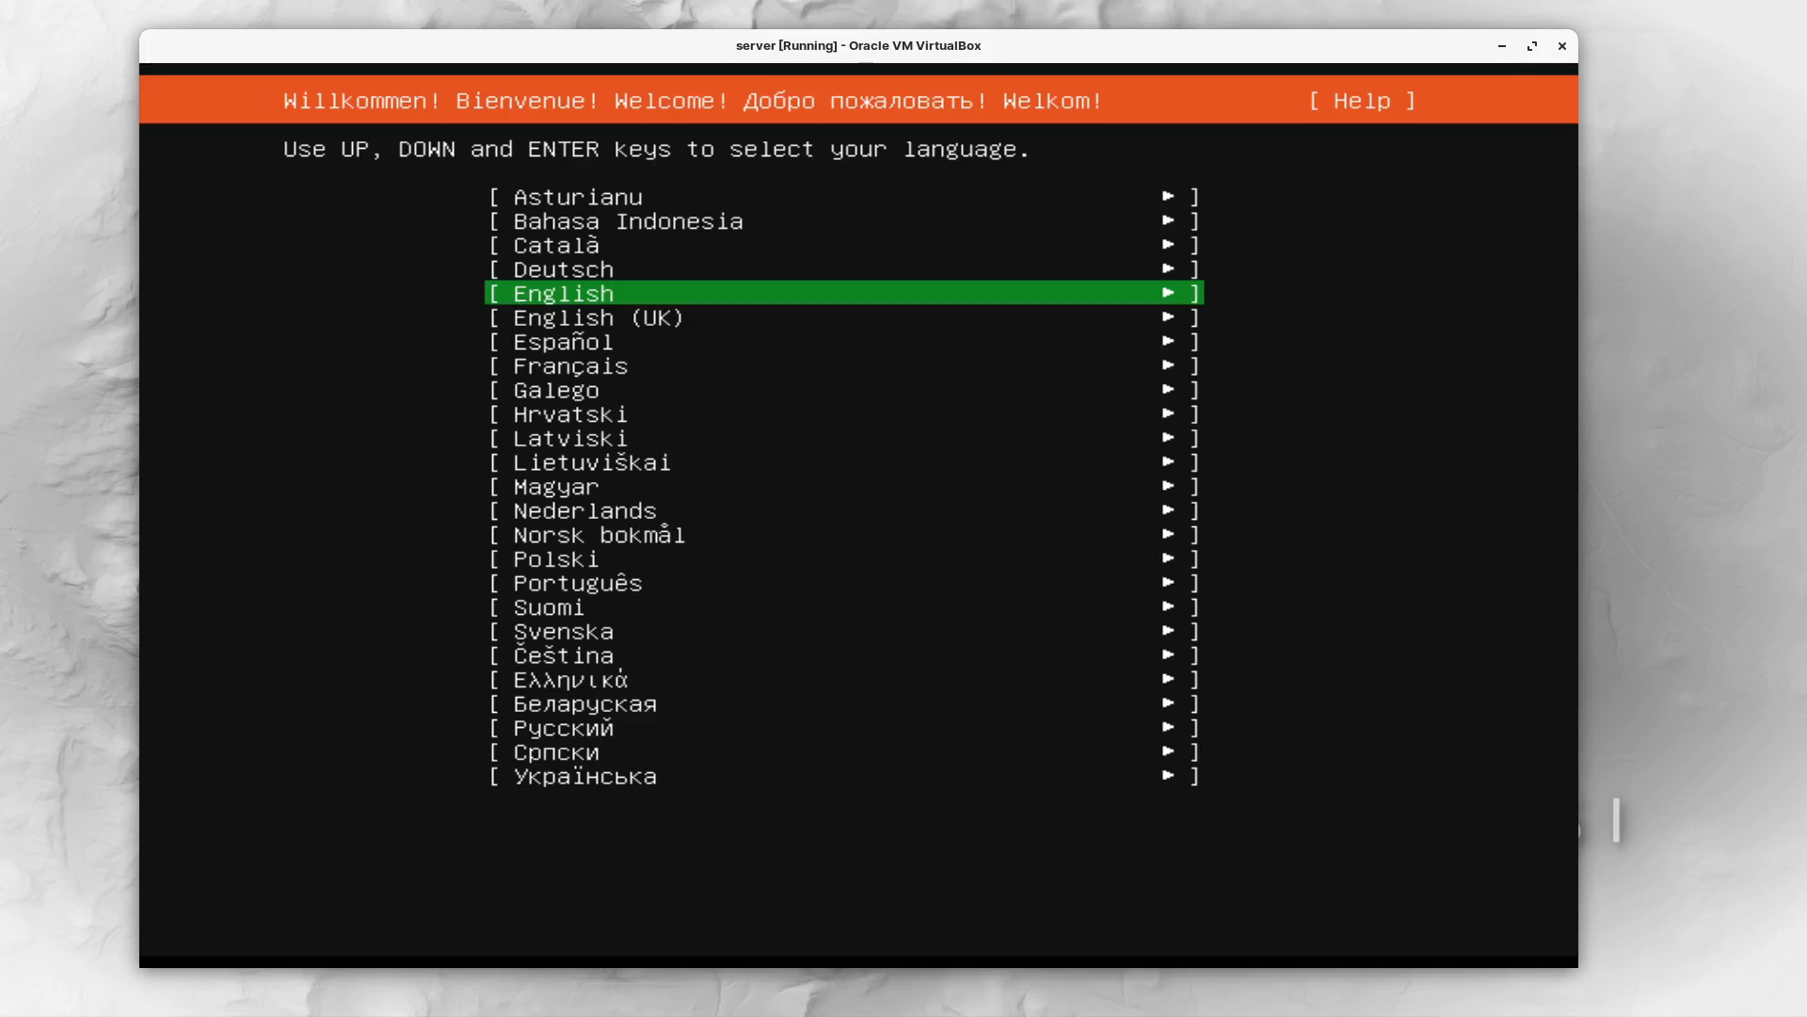
Choose English as the installer language
{"action": "key", "text": "Down"}
{"action": "key", "text": "Up"}
{"action": "key", "text": "Return"}
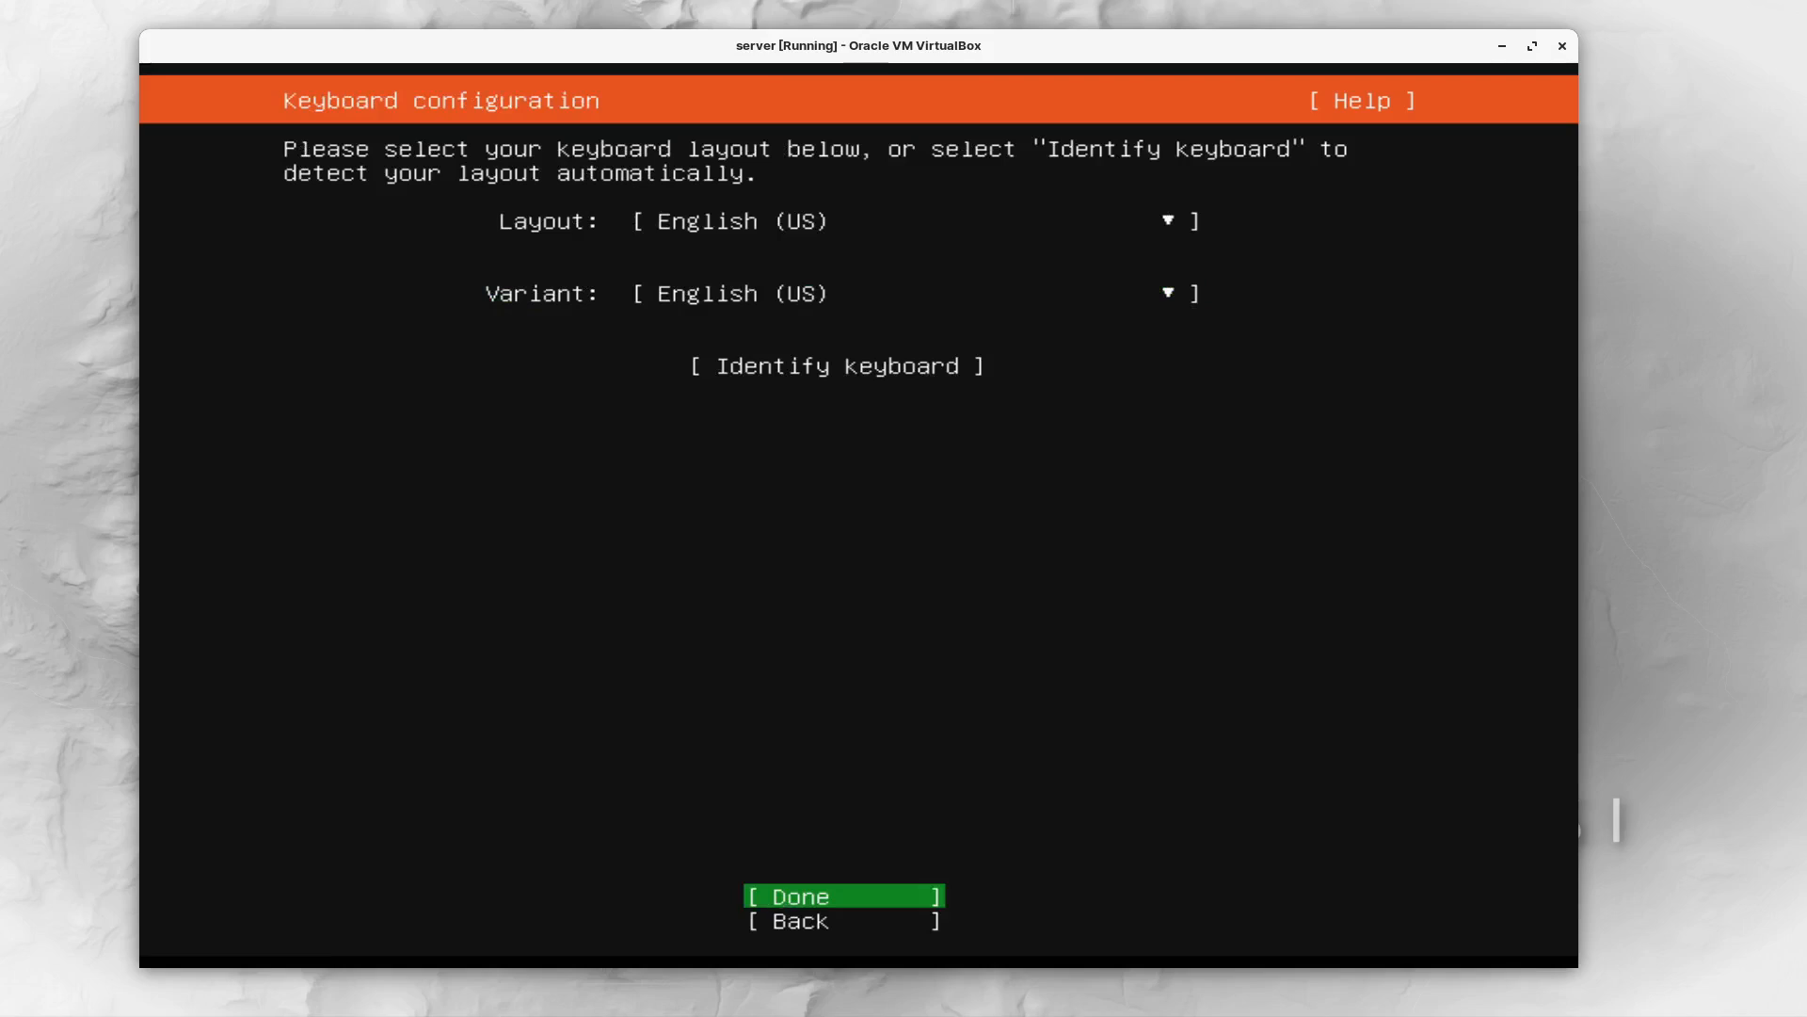
Set the keyboard layout to Swedish, keep the Swedish variant and accept the keyboard configuration
{"action": "key", "text": "Up"}
{"action": "key", "text": "Up"}
{"action": "key", "text": "Up"}
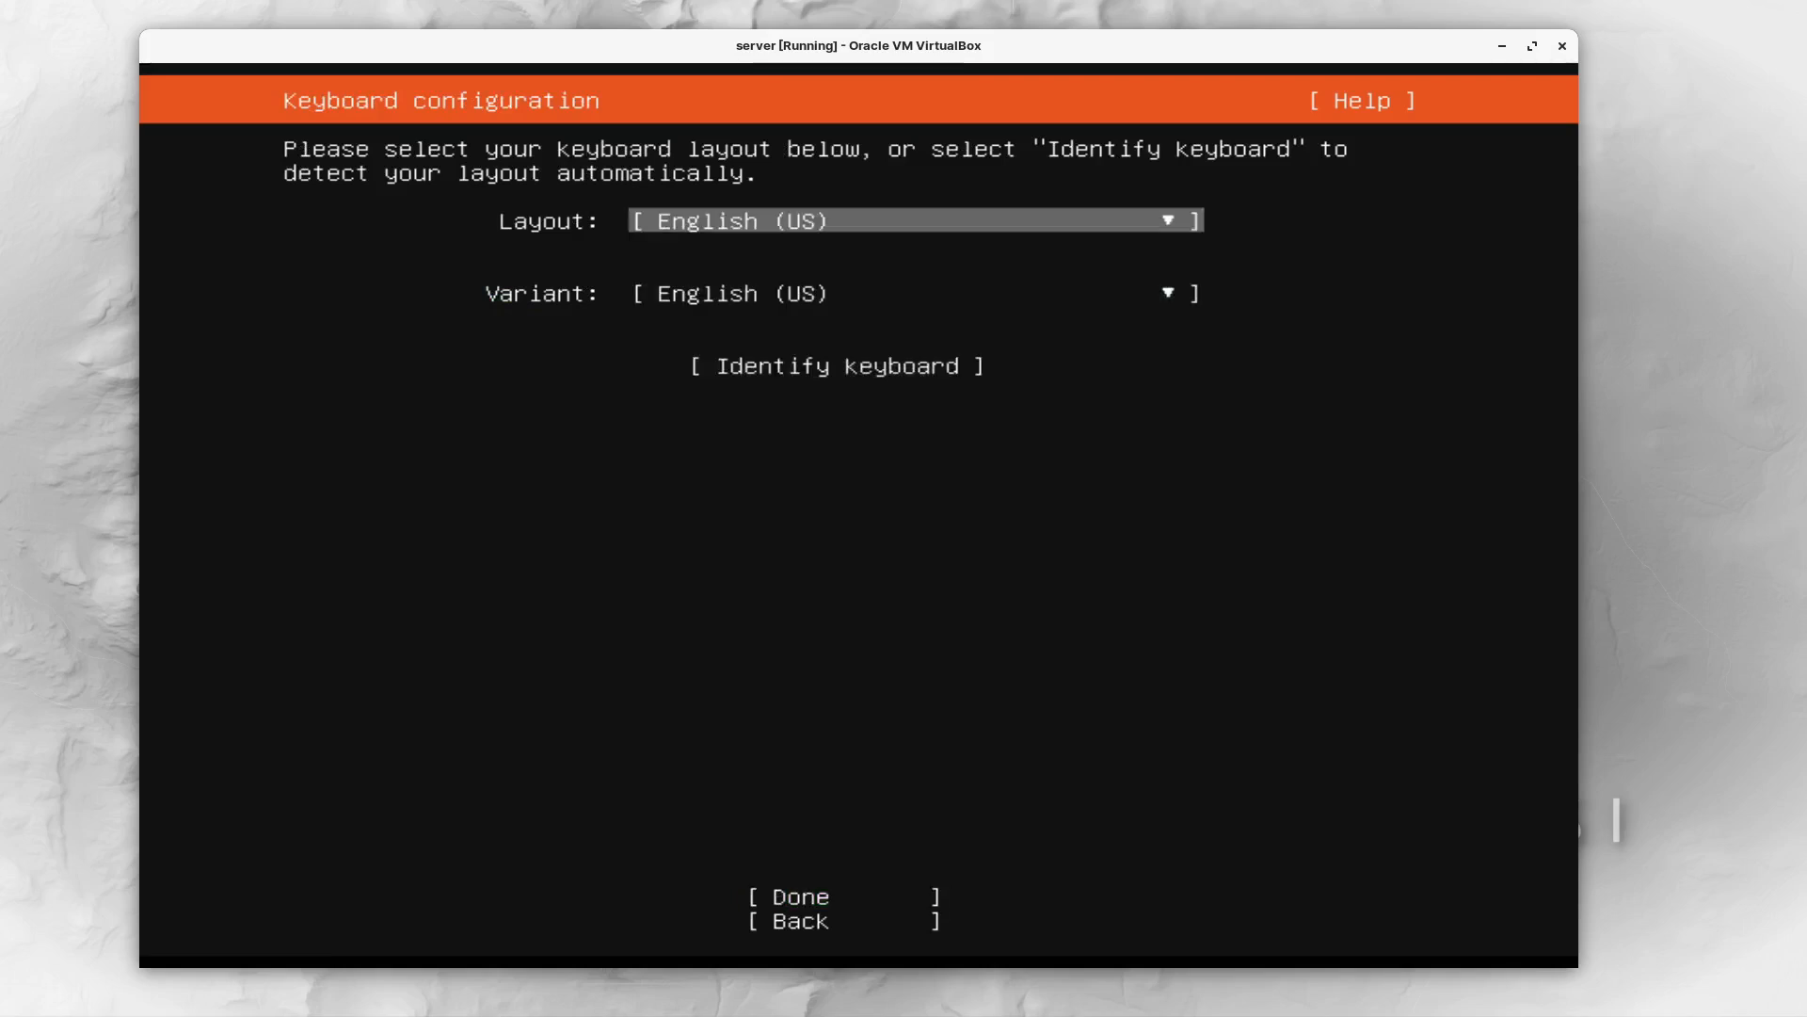
{"action": "key", "text": "Return"}
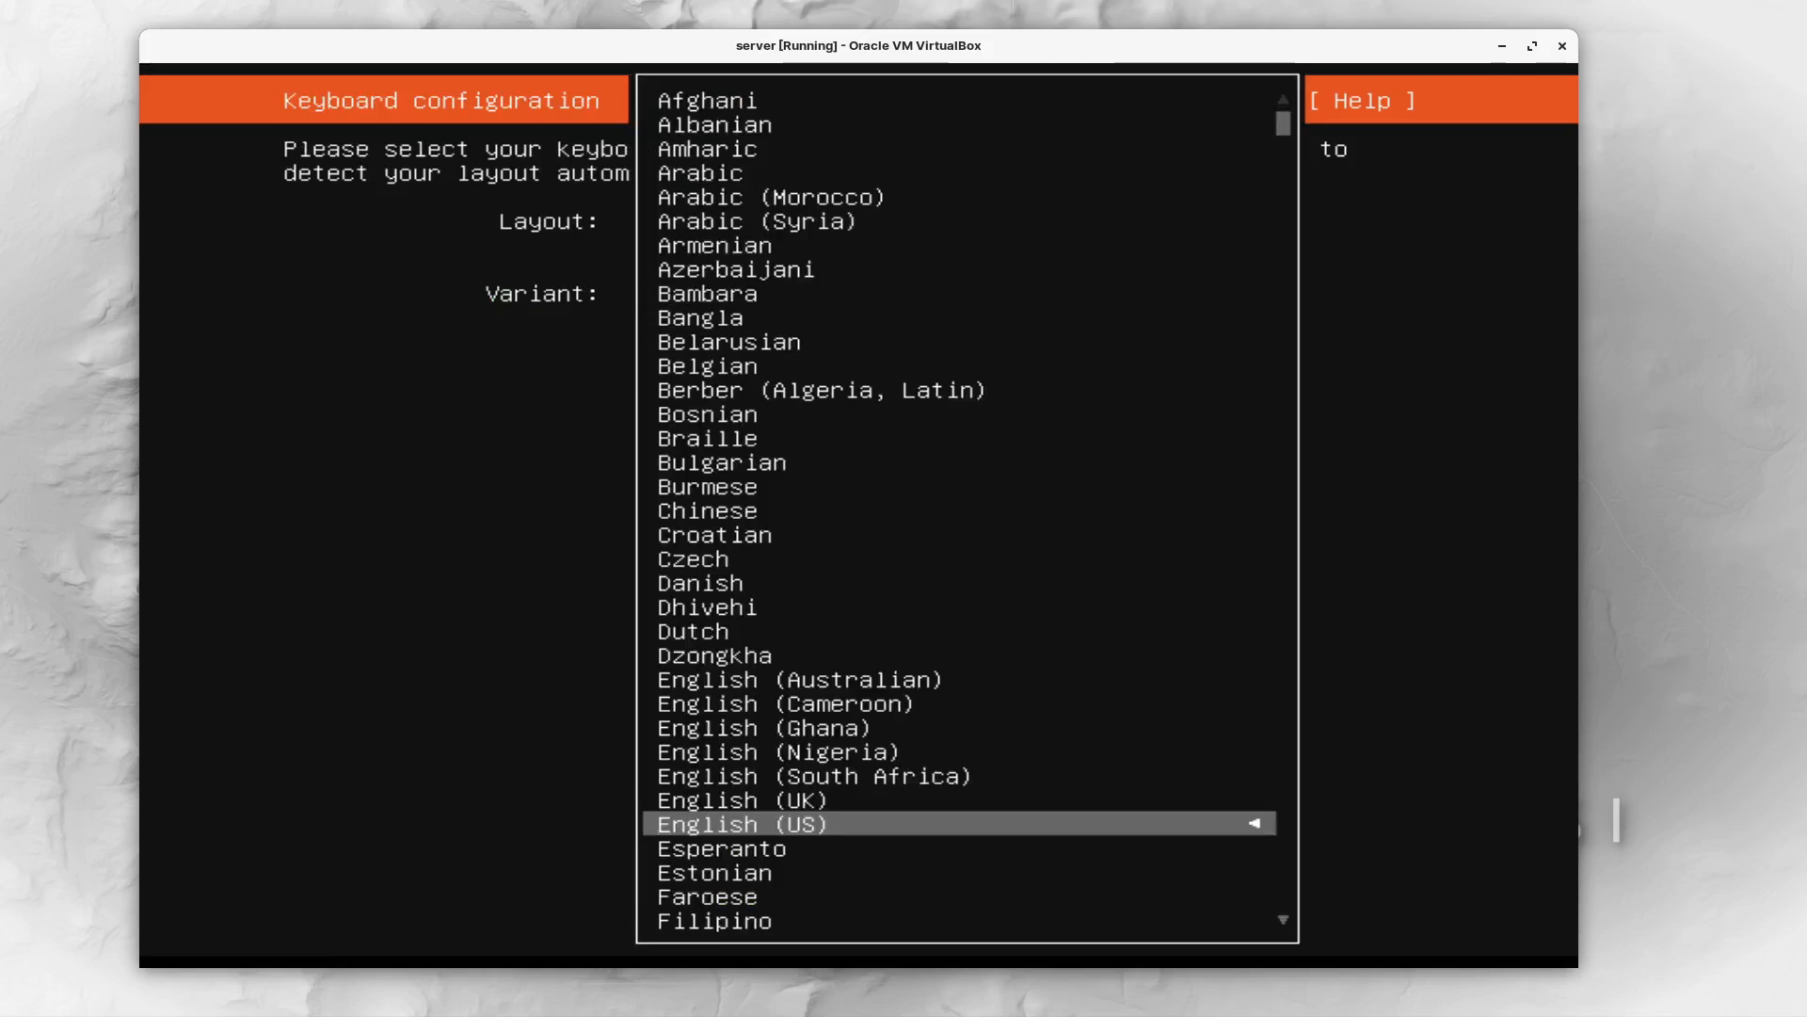
{"action": "key", "text": "Down"}
{"action": "key", "text": "Down"}
{"action": "key", "text": "Down"}
{"action": "key", "text": "Down"}
{"action": "key", "text": "Down"}
{"action": "key", "text": "Down"}
{"action": "key", "text": "Down"}
{"action": "key", "text": "Down"}
{"action": "key", "text": "Down"}
{"action": "key", "text": "Down"}
{"action": "key", "text": "Down"}
{"action": "key", "text": "Down"}
{"action": "key", "text": "Down"}
{"action": "key", "text": "Down"}
{"action": "key", "text": "Down"}
{"action": "key", "text": "Down"}
{"action": "key", "text": "Down"}
{"action": "key", "text": "Down"}
{"action": "key", "text": "Down"}
{"action": "key", "text": "Down"}
{"action": "key", "text": "Down"}
{"action": "key", "text": "Down"}
{"action": "key", "text": "Down"}
{"action": "key", "text": "Down"}
{"action": "key", "text": "Down"}
{"action": "key", "text": "Down"}
{"action": "key", "text": "Down"}
{"action": "key", "text": "Down"}
{"action": "key", "text": "Down"}
{"action": "key", "text": "Down"}
{"action": "key", "text": "Down"}
{"action": "key", "text": "Down"}
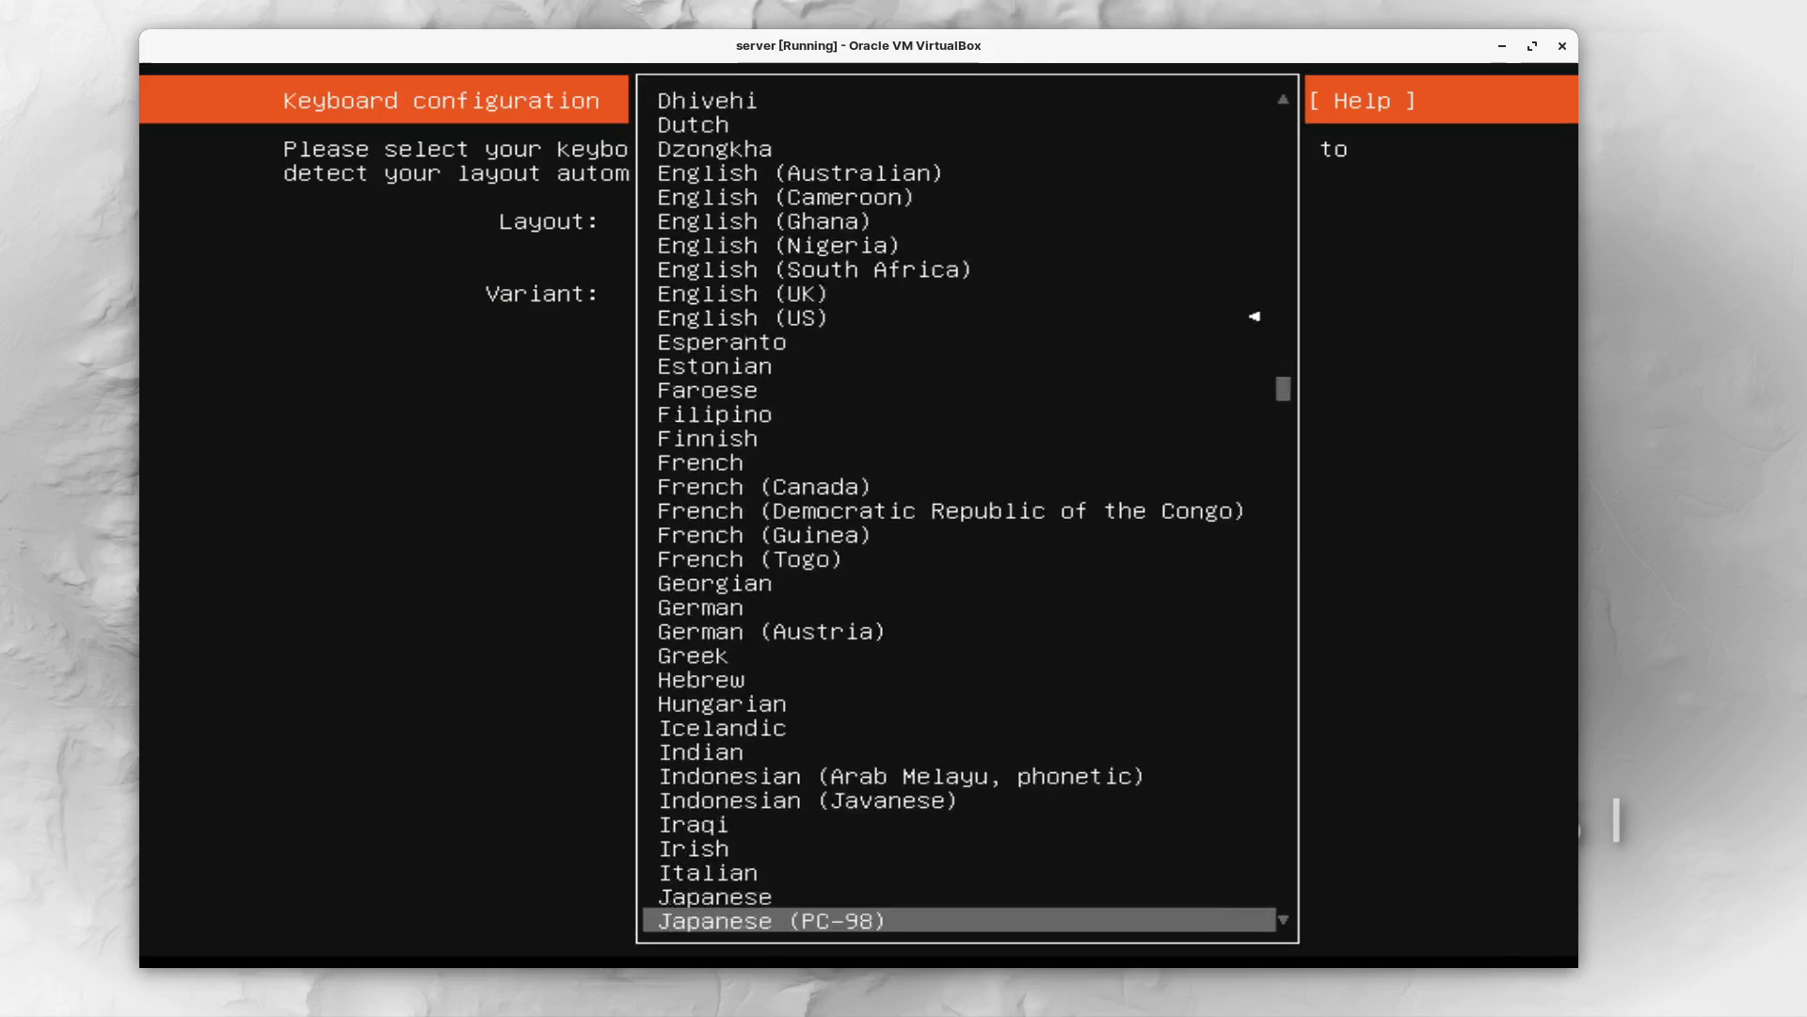
{"action": "key", "text": "Up"}
{"action": "key", "text": "Up"}
{"action": "key", "text": "Up"}
{"action": "key", "text": "Up"}
{"action": "key", "text": "Up"}
{"action": "key", "text": "Up"}
{"action": "key", "text": "Up"}
{"action": "key", "text": "Up"}
{"action": "key", "text": "Up"}
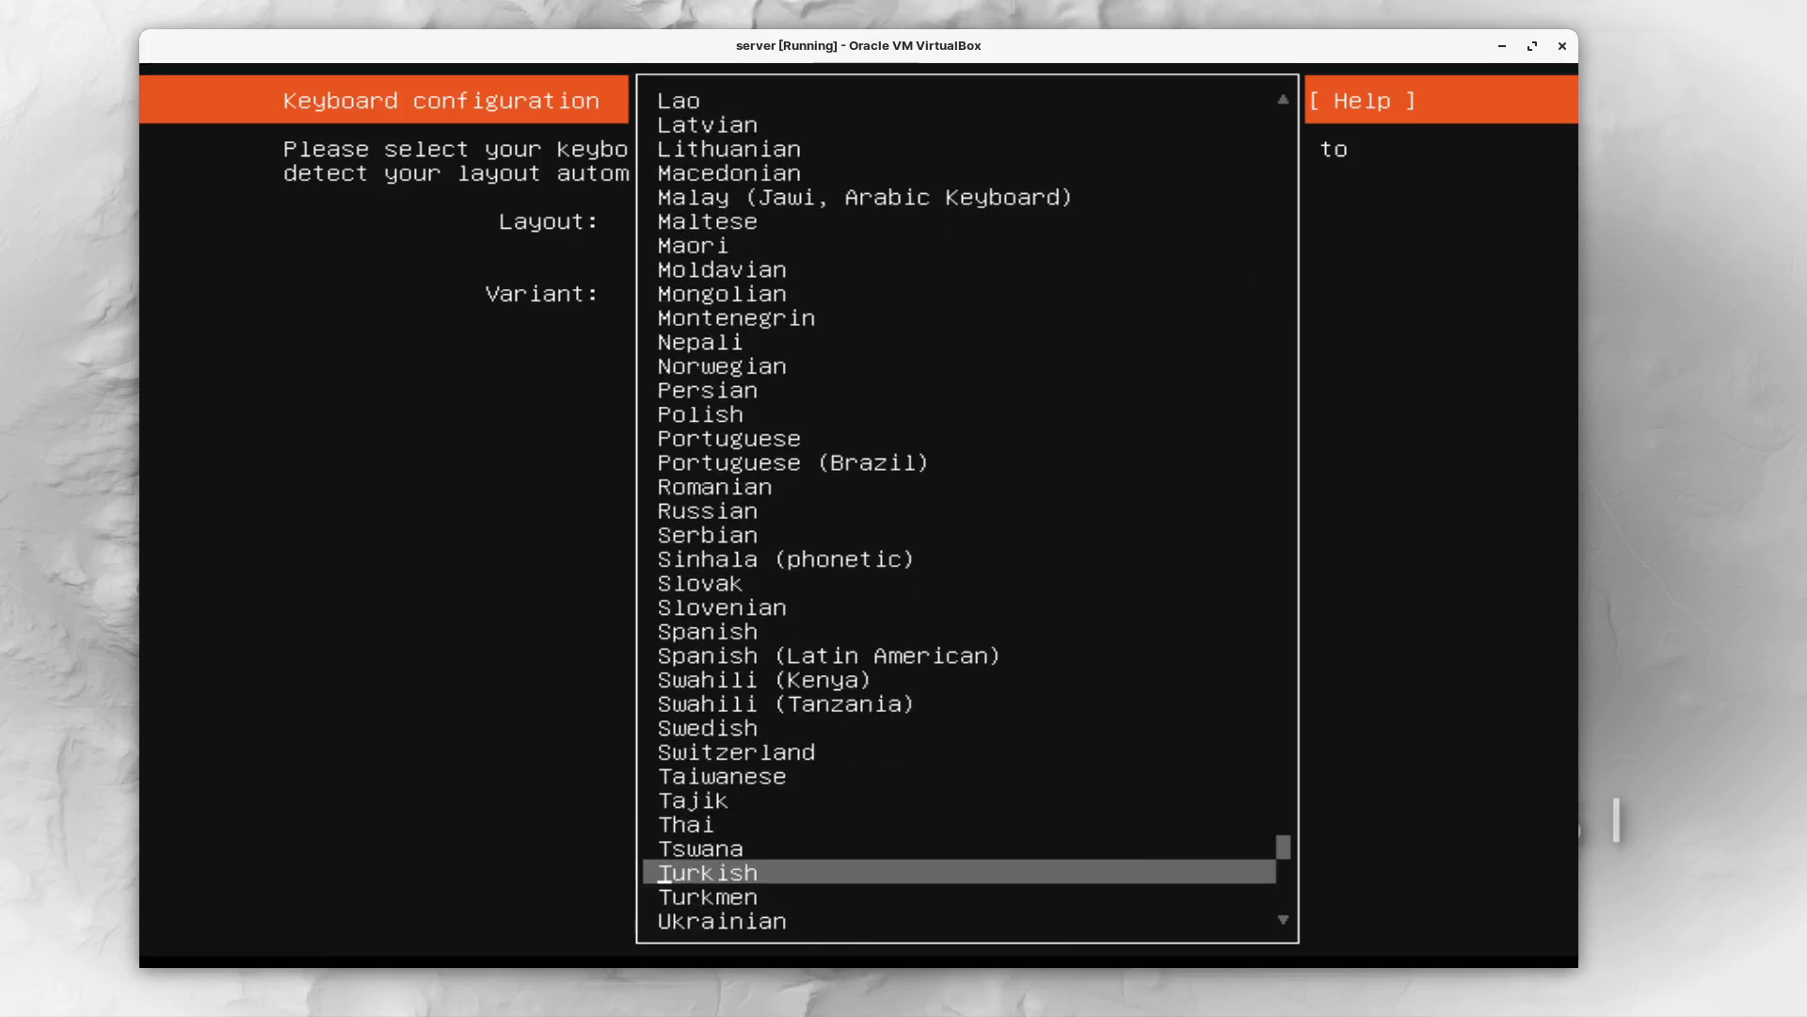
{"action": "key", "text": "Down"}
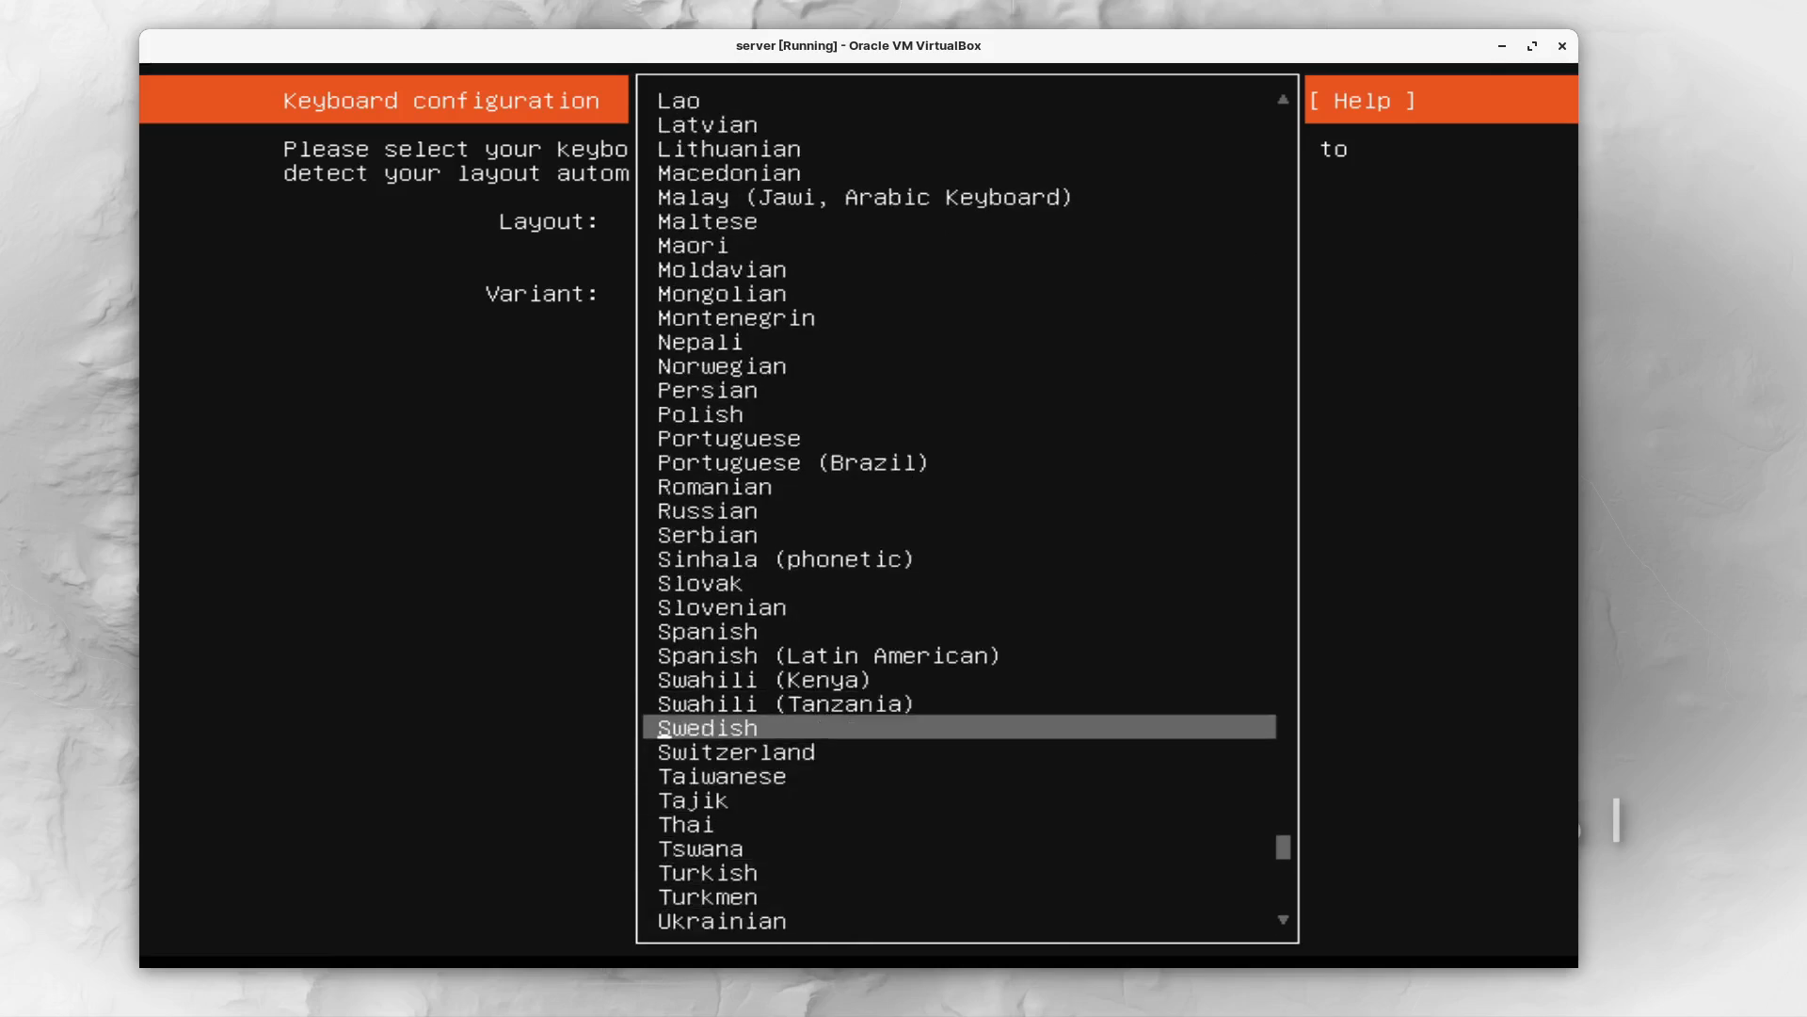
{"action": "key", "text": "Return"}
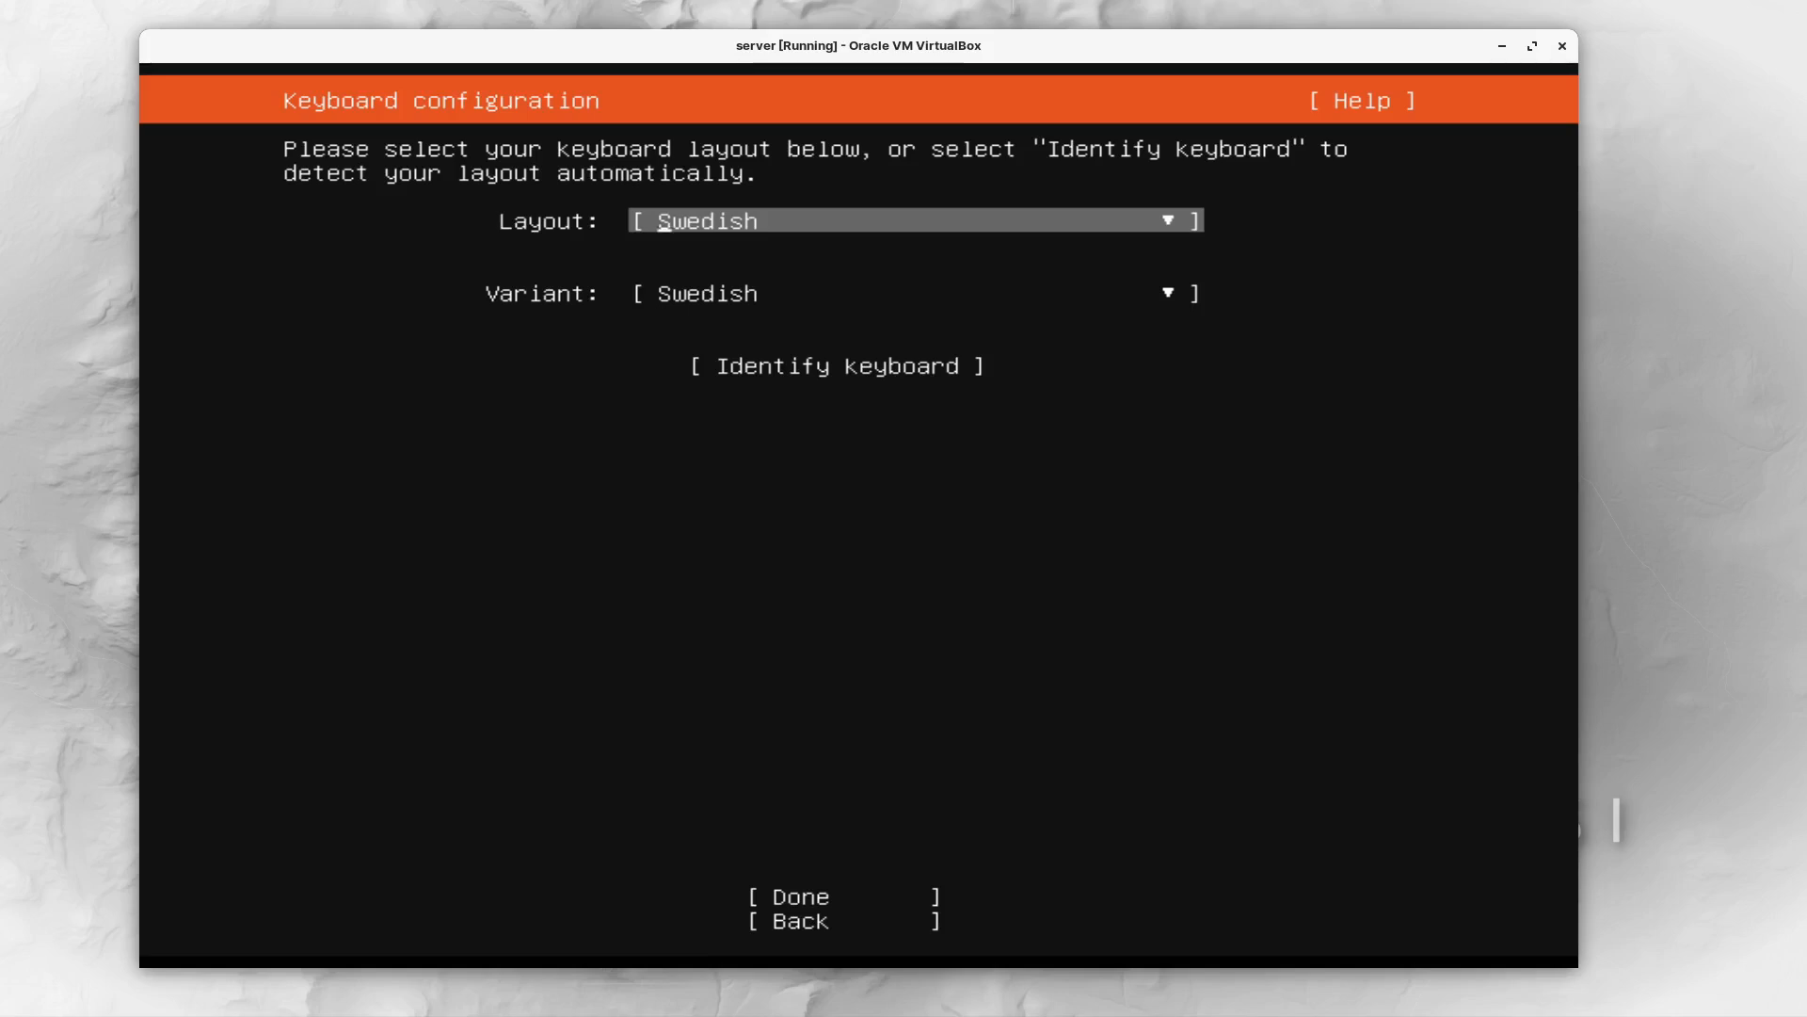
{"action": "key", "text": "Tab"}
{"action": "key", "text": "Tab"}
{"action": "key", "text": "Tab"}
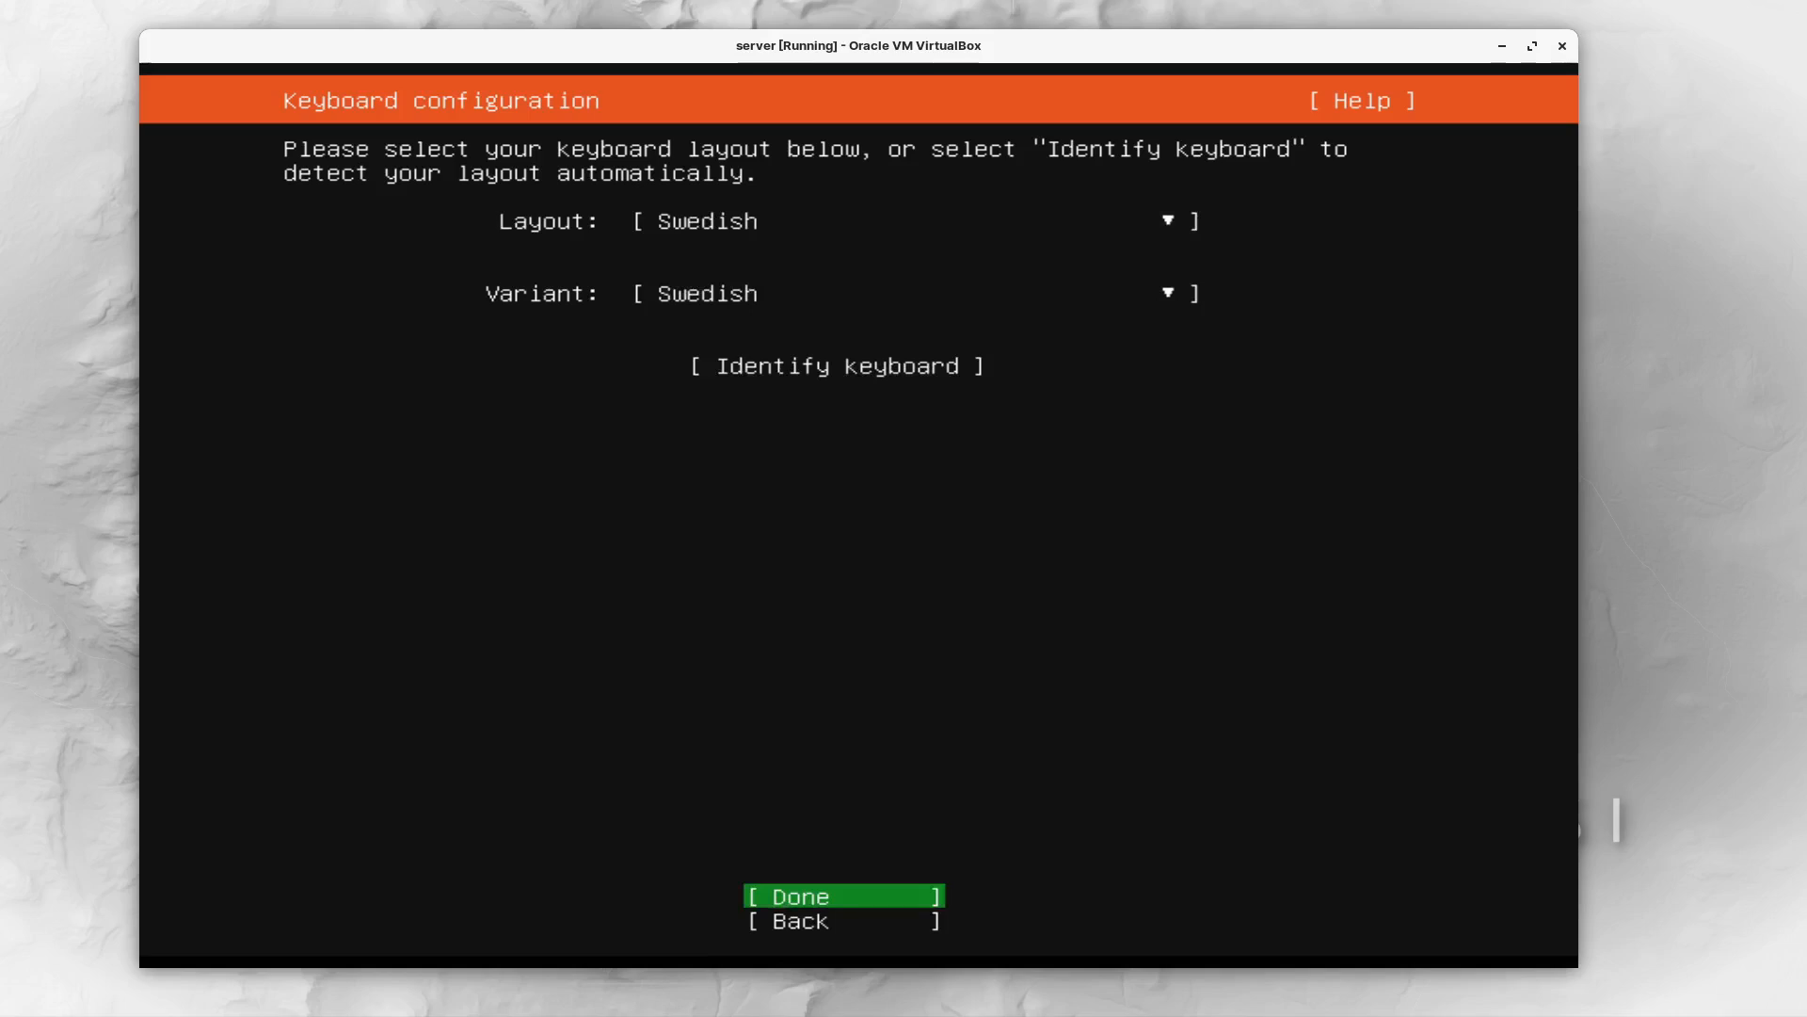
{"action": "key", "text": "Return"}
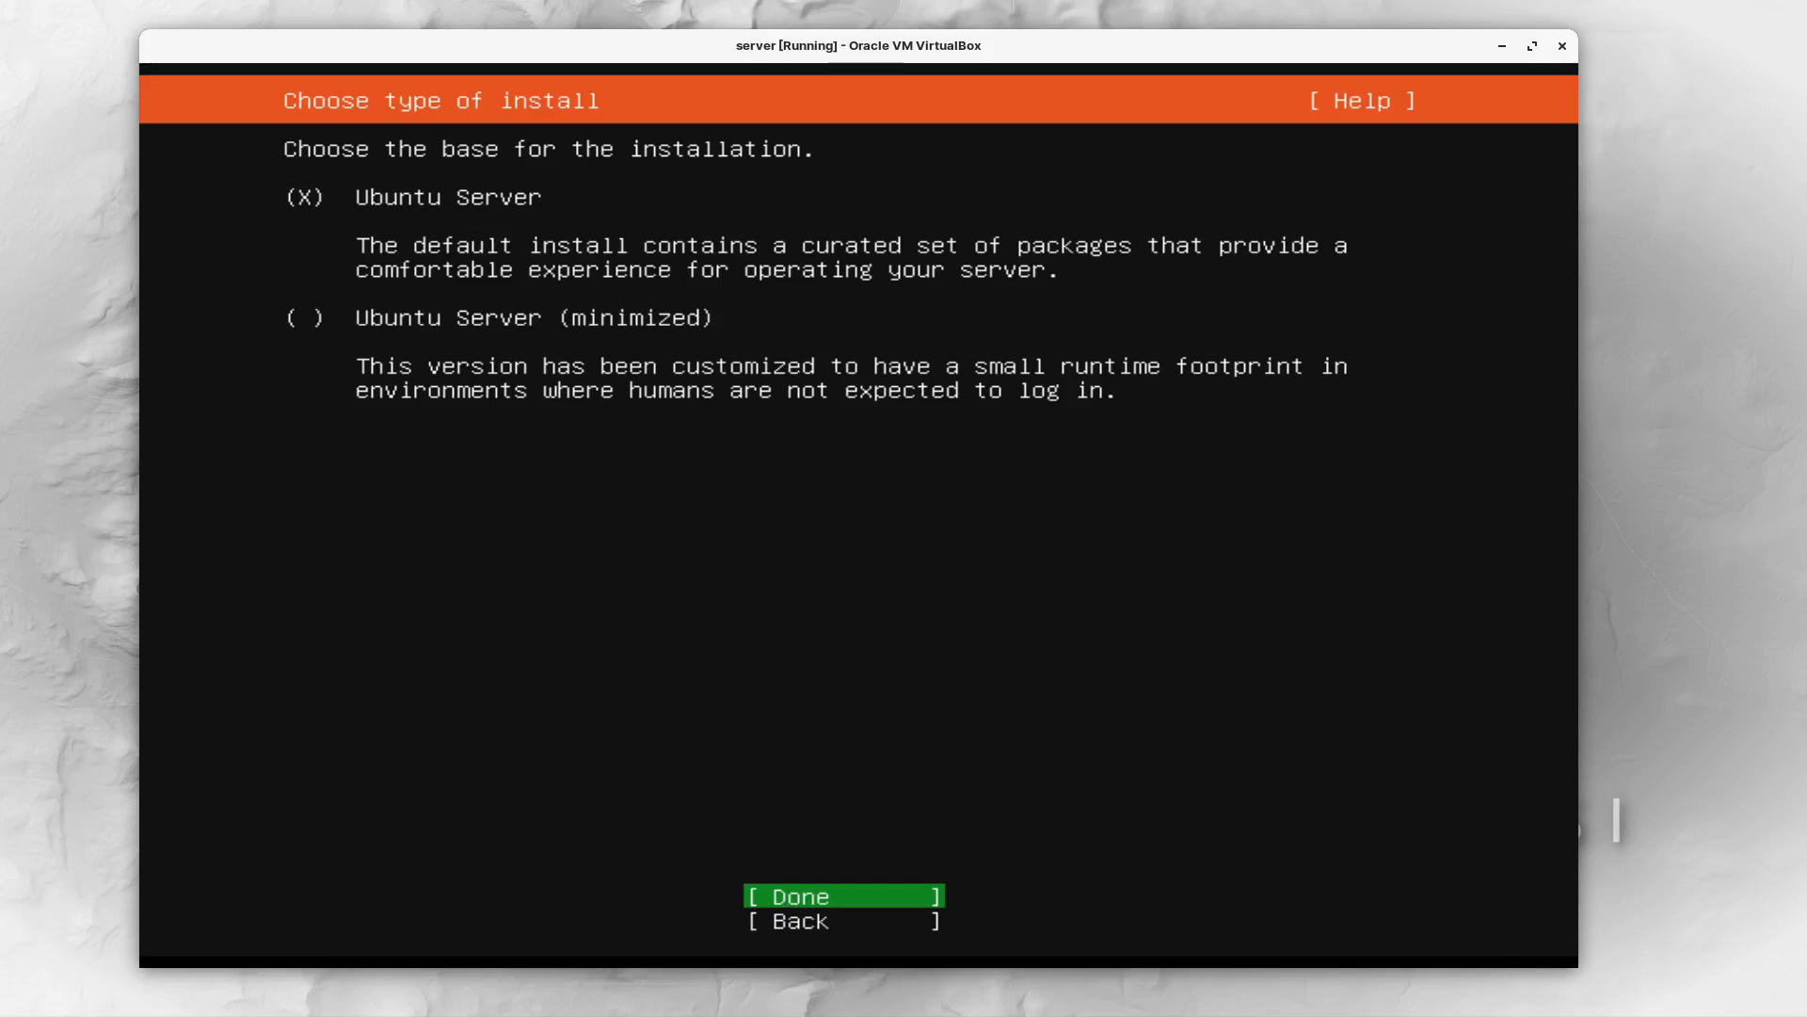
Keep the default Ubuntu Server base rather than the minimized one and continue the installation
{"action": "key", "text": "Down"}
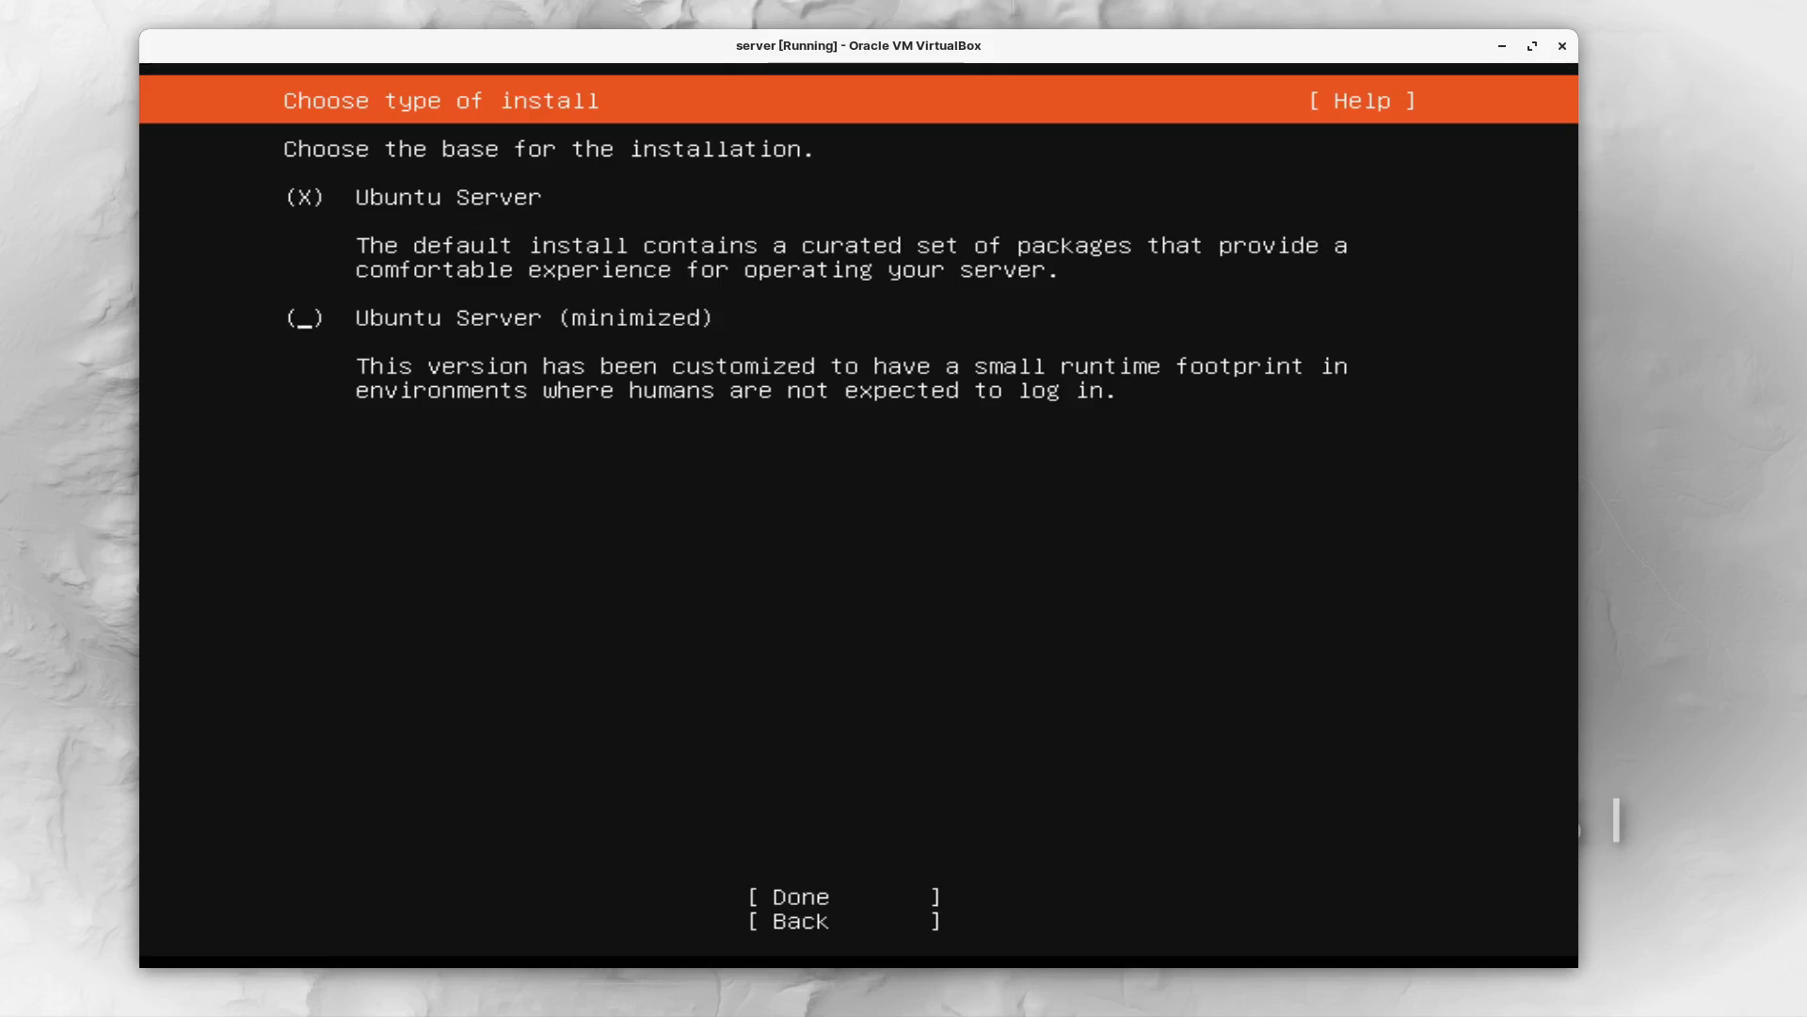
{"action": "key", "text": "space"}
{"action": "key", "text": "space"}
{"action": "key", "text": "Down"}
{"action": "key", "text": "Down"}
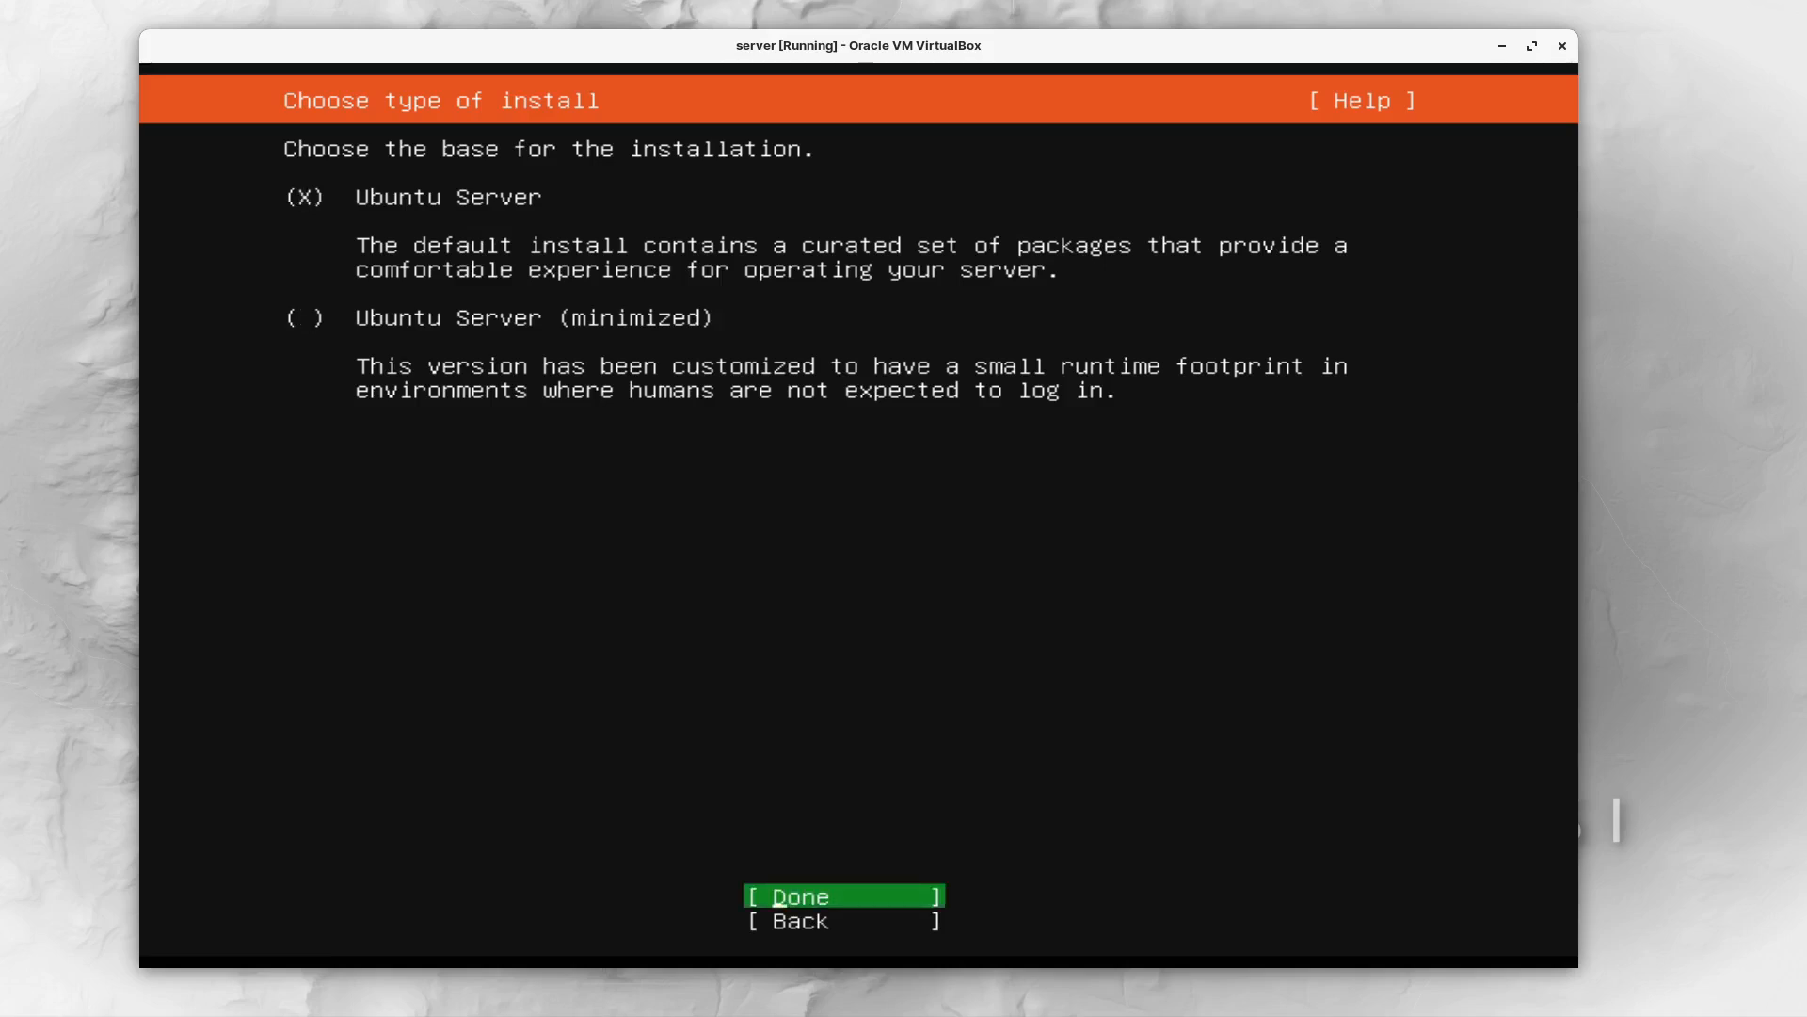
{"action": "key", "text": "Return"}
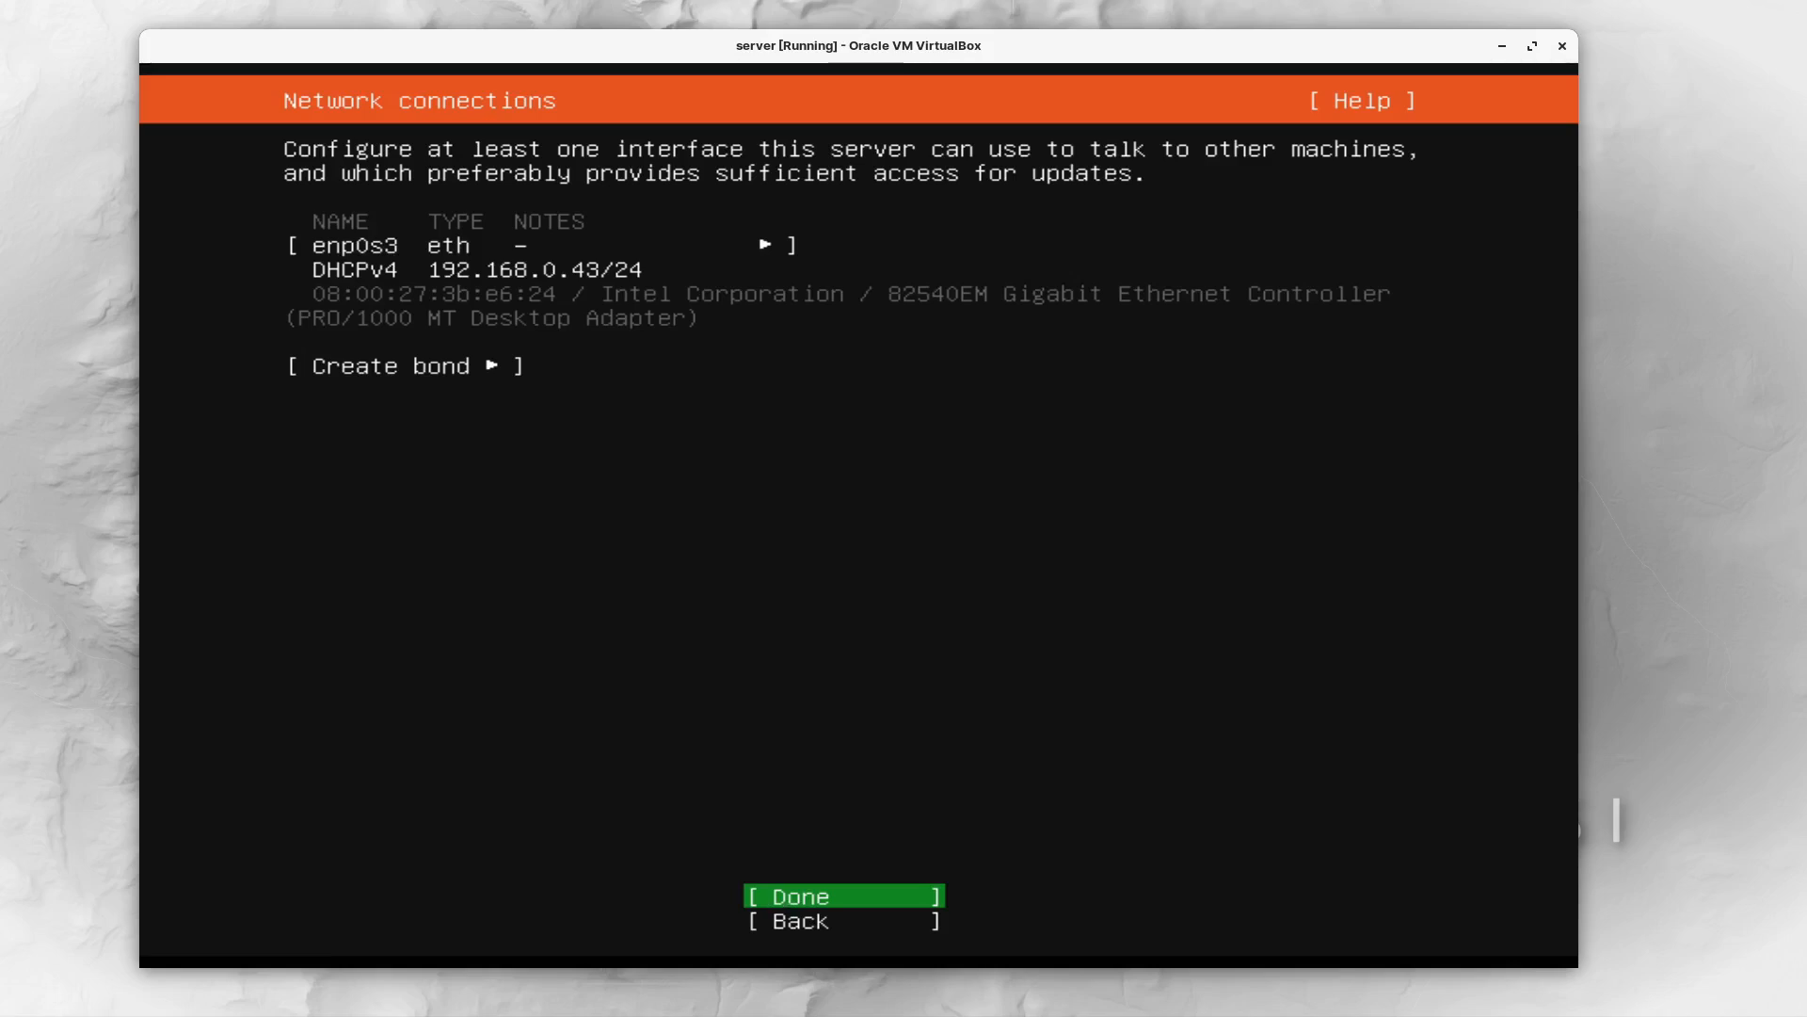
{"action": "key", "text": "Up"}
{"action": "key", "text": "Up"}
{"action": "key", "text": "Up"}
{"action": "key", "text": "Down"}
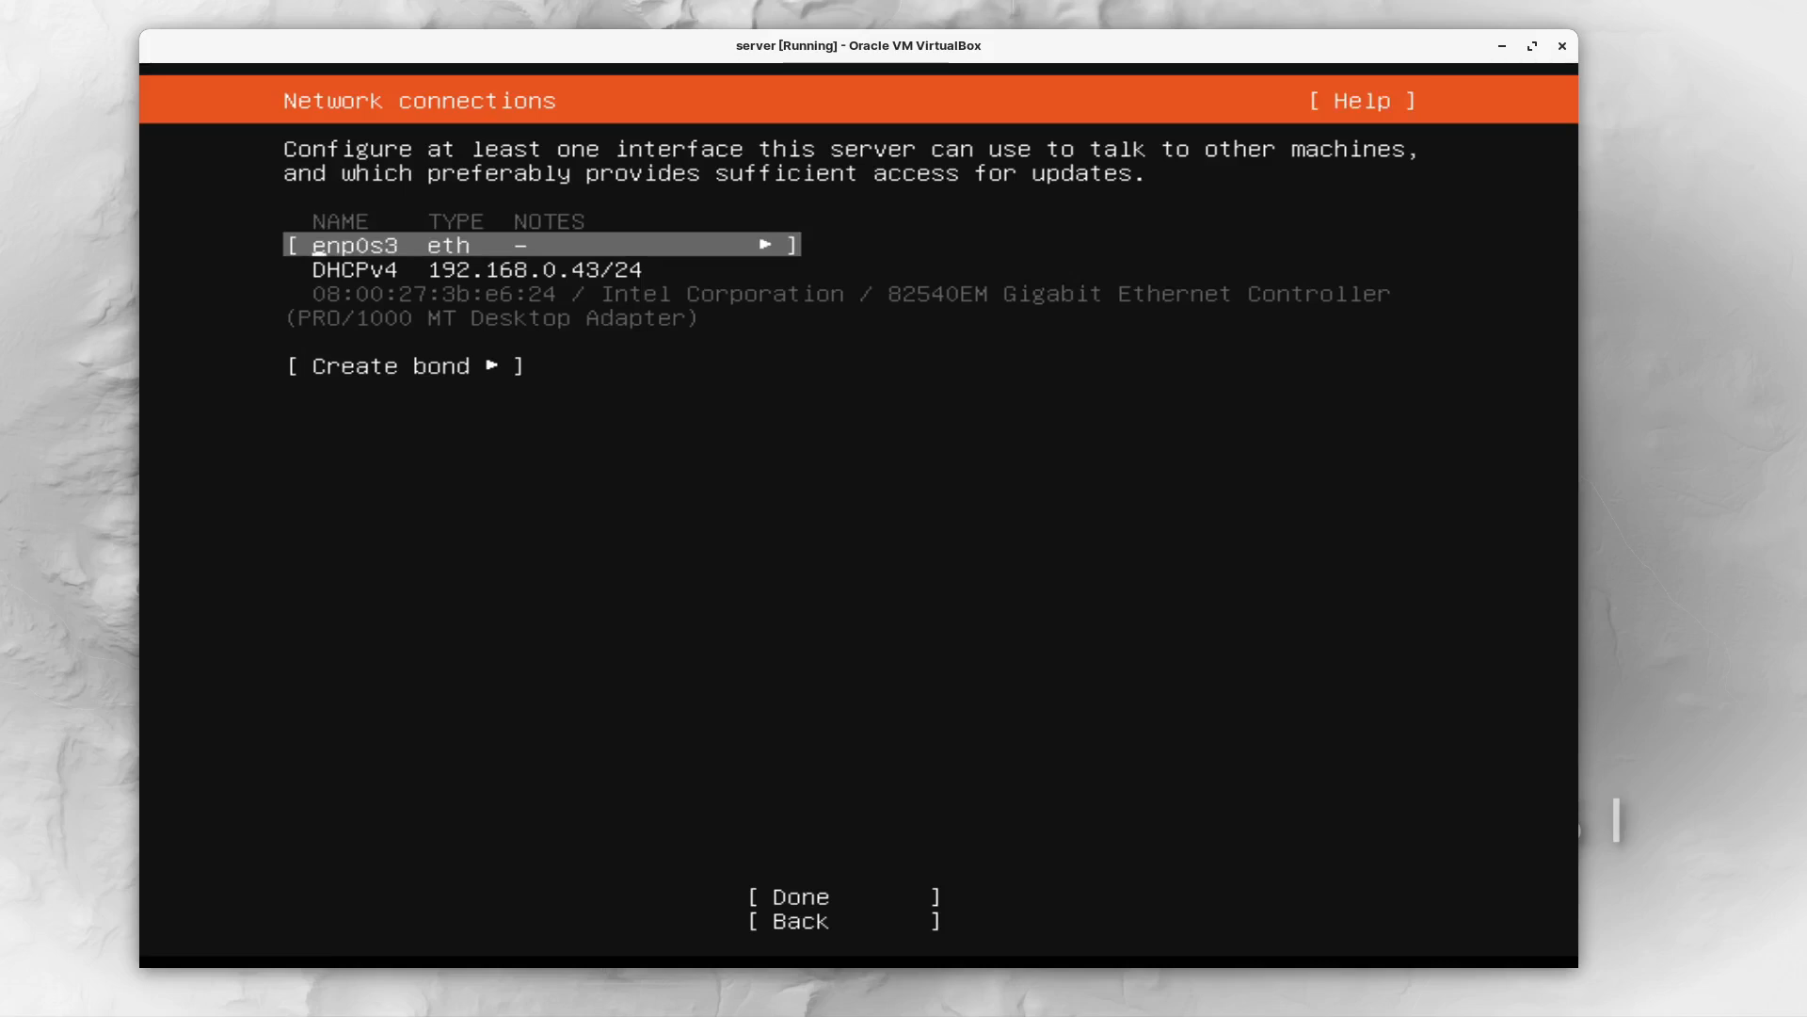
{"action": "key", "text": "Return"}
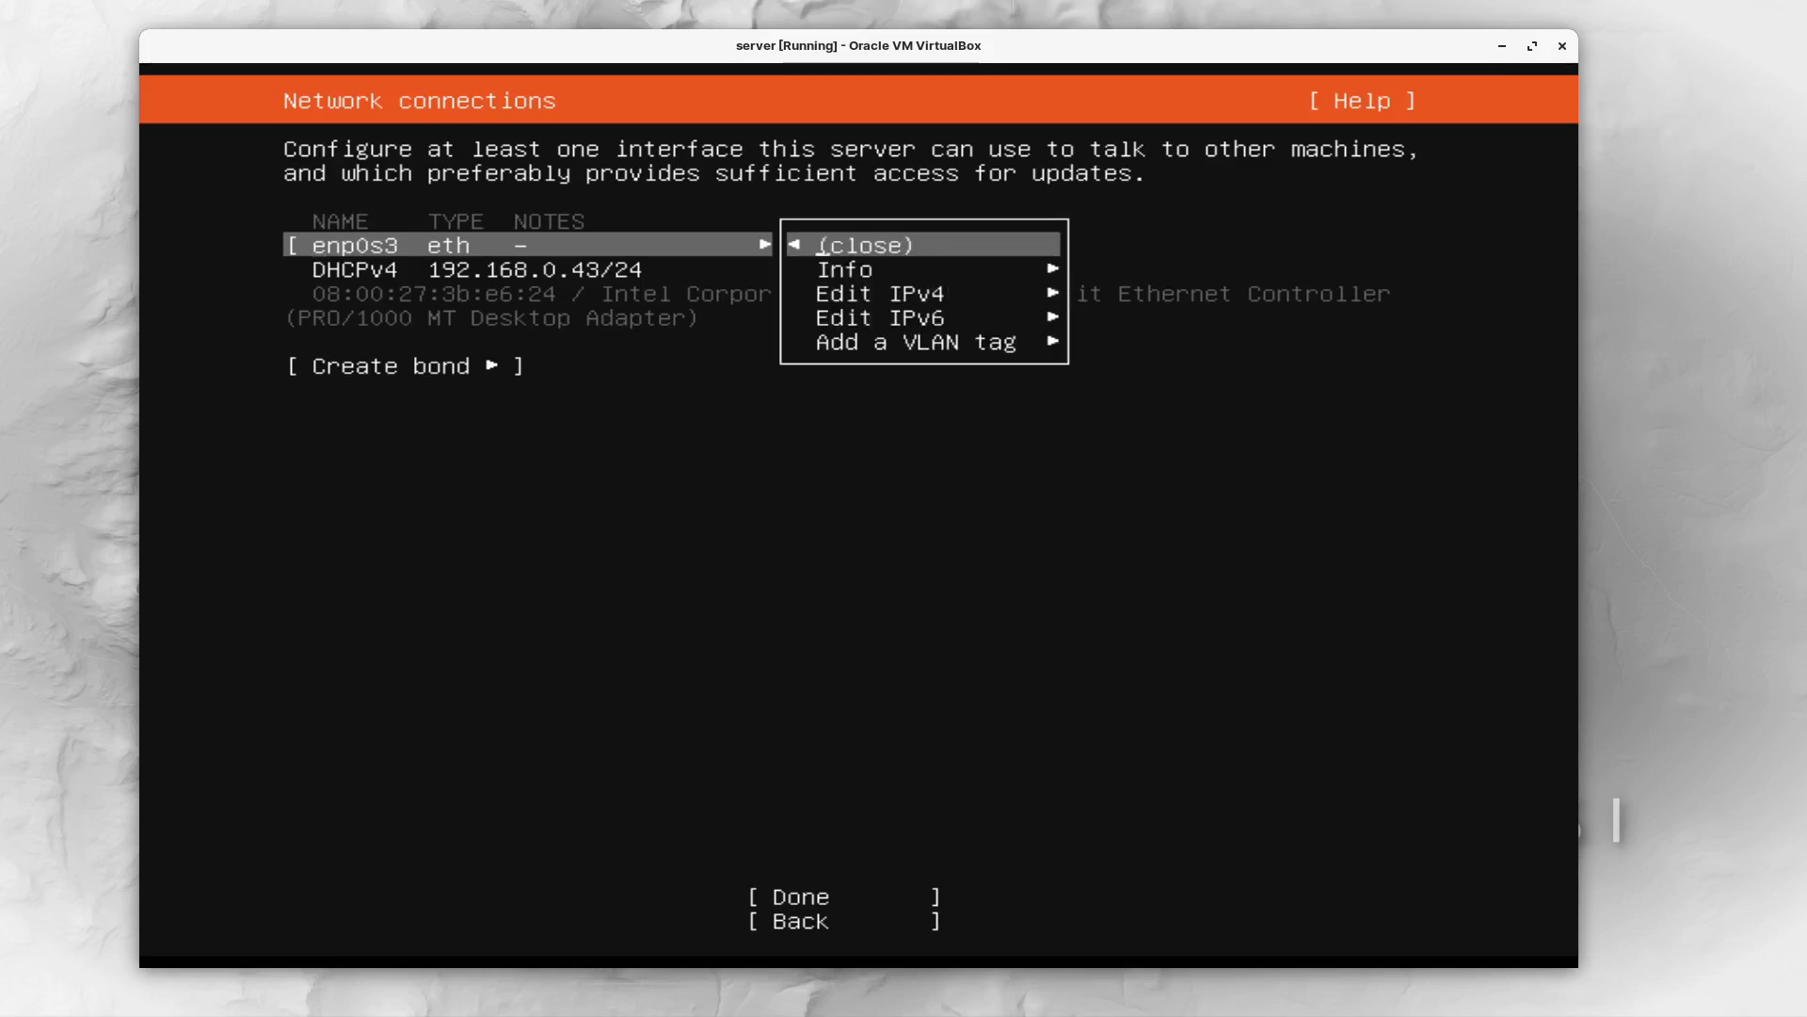
{"action": "key", "text": "Down"}
{"action": "key", "text": "Down"}
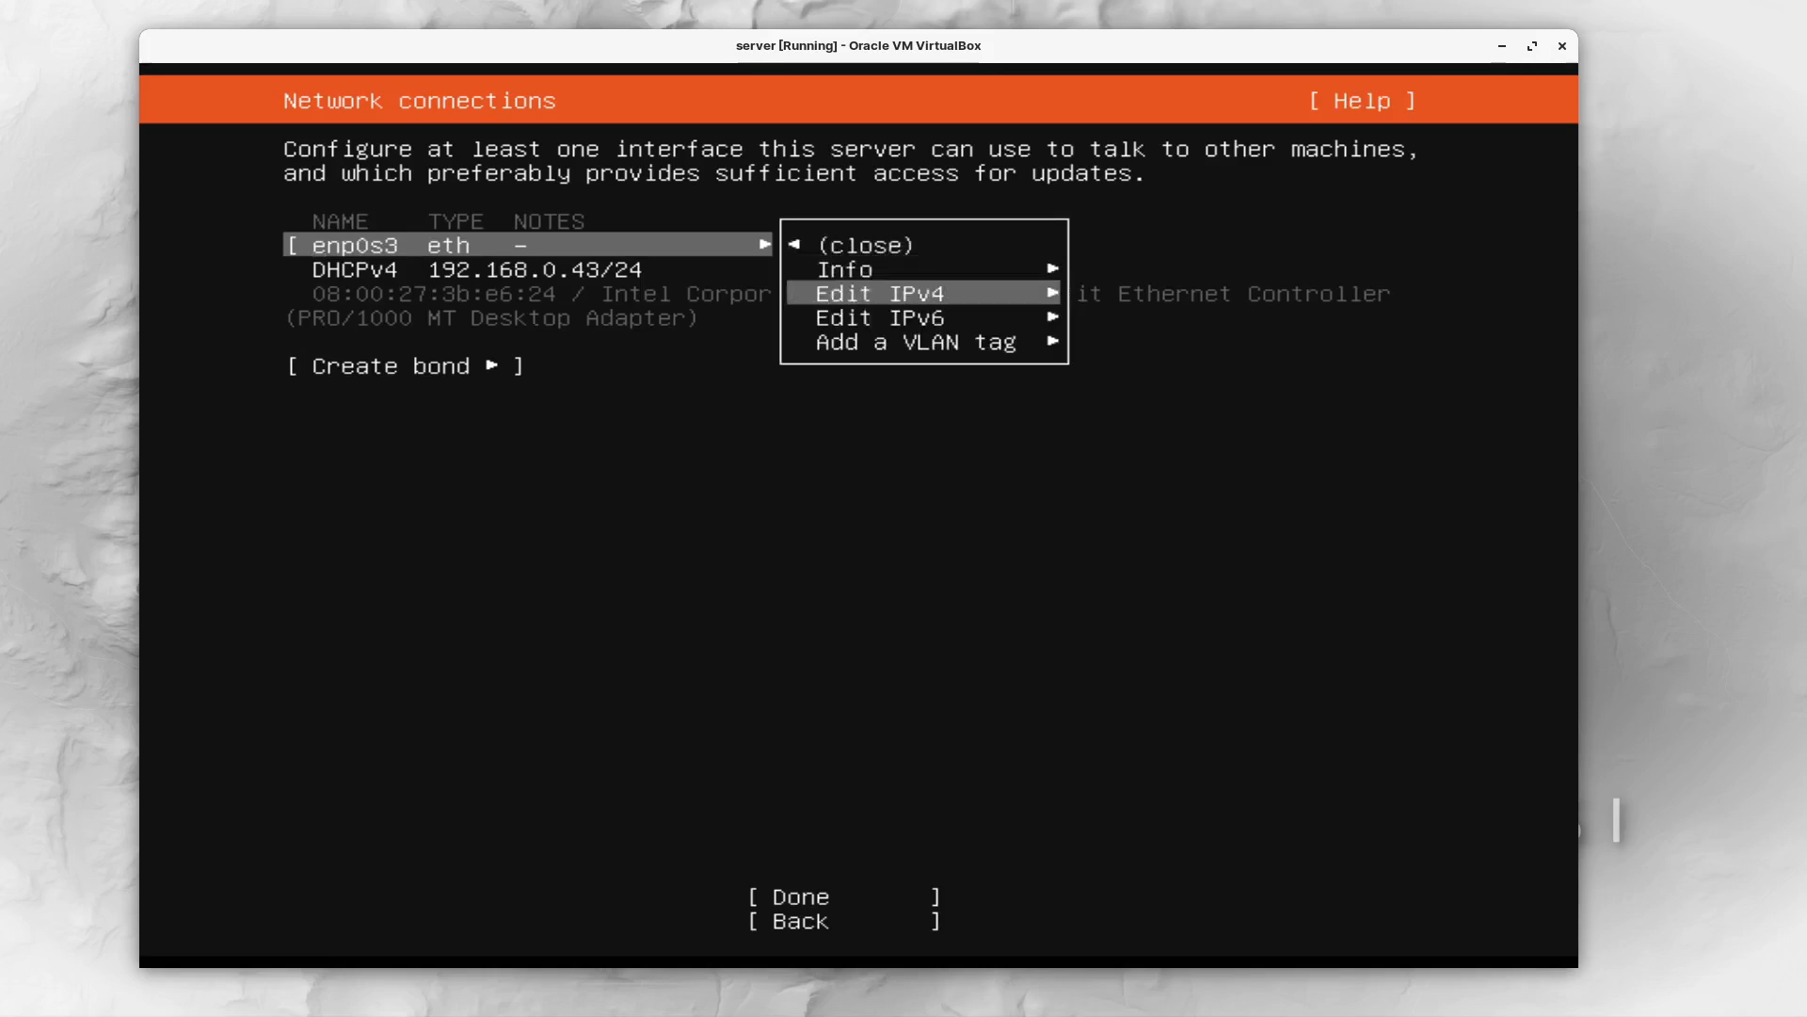
{"action": "key", "text": "Return"}
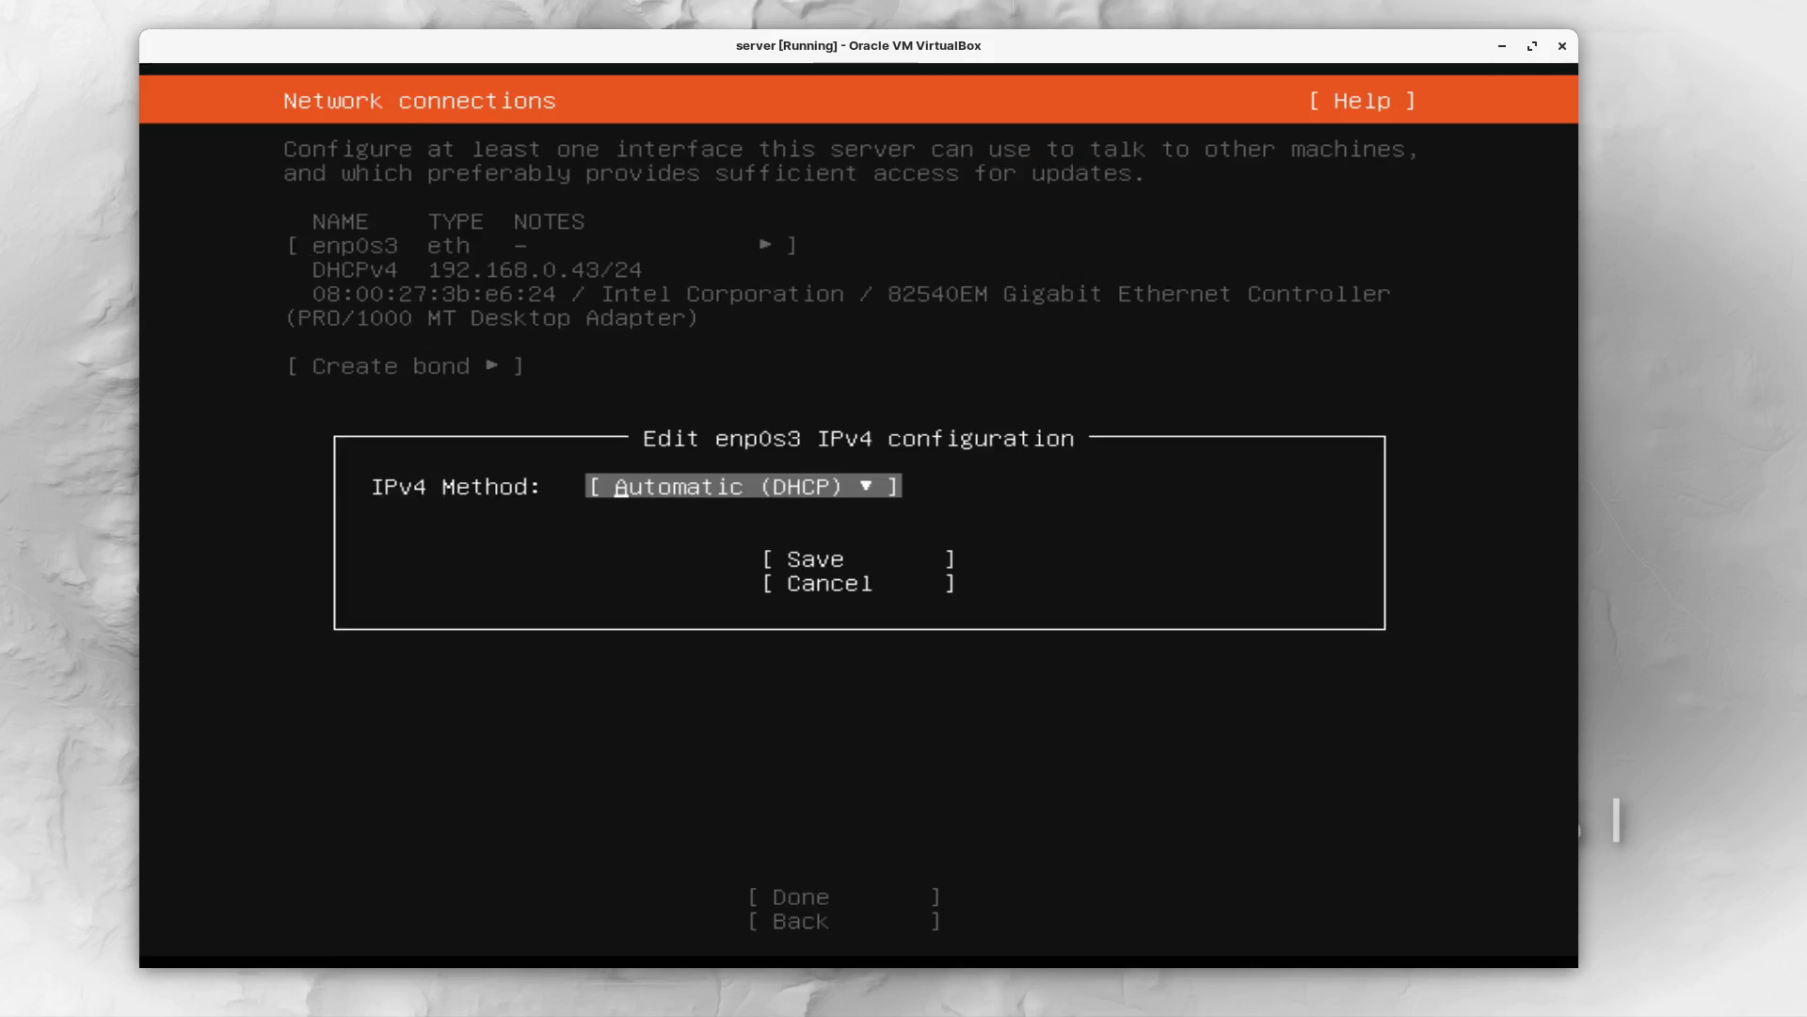
{"action": "key", "text": "Return"}
{"action": "key", "text": "Down"}
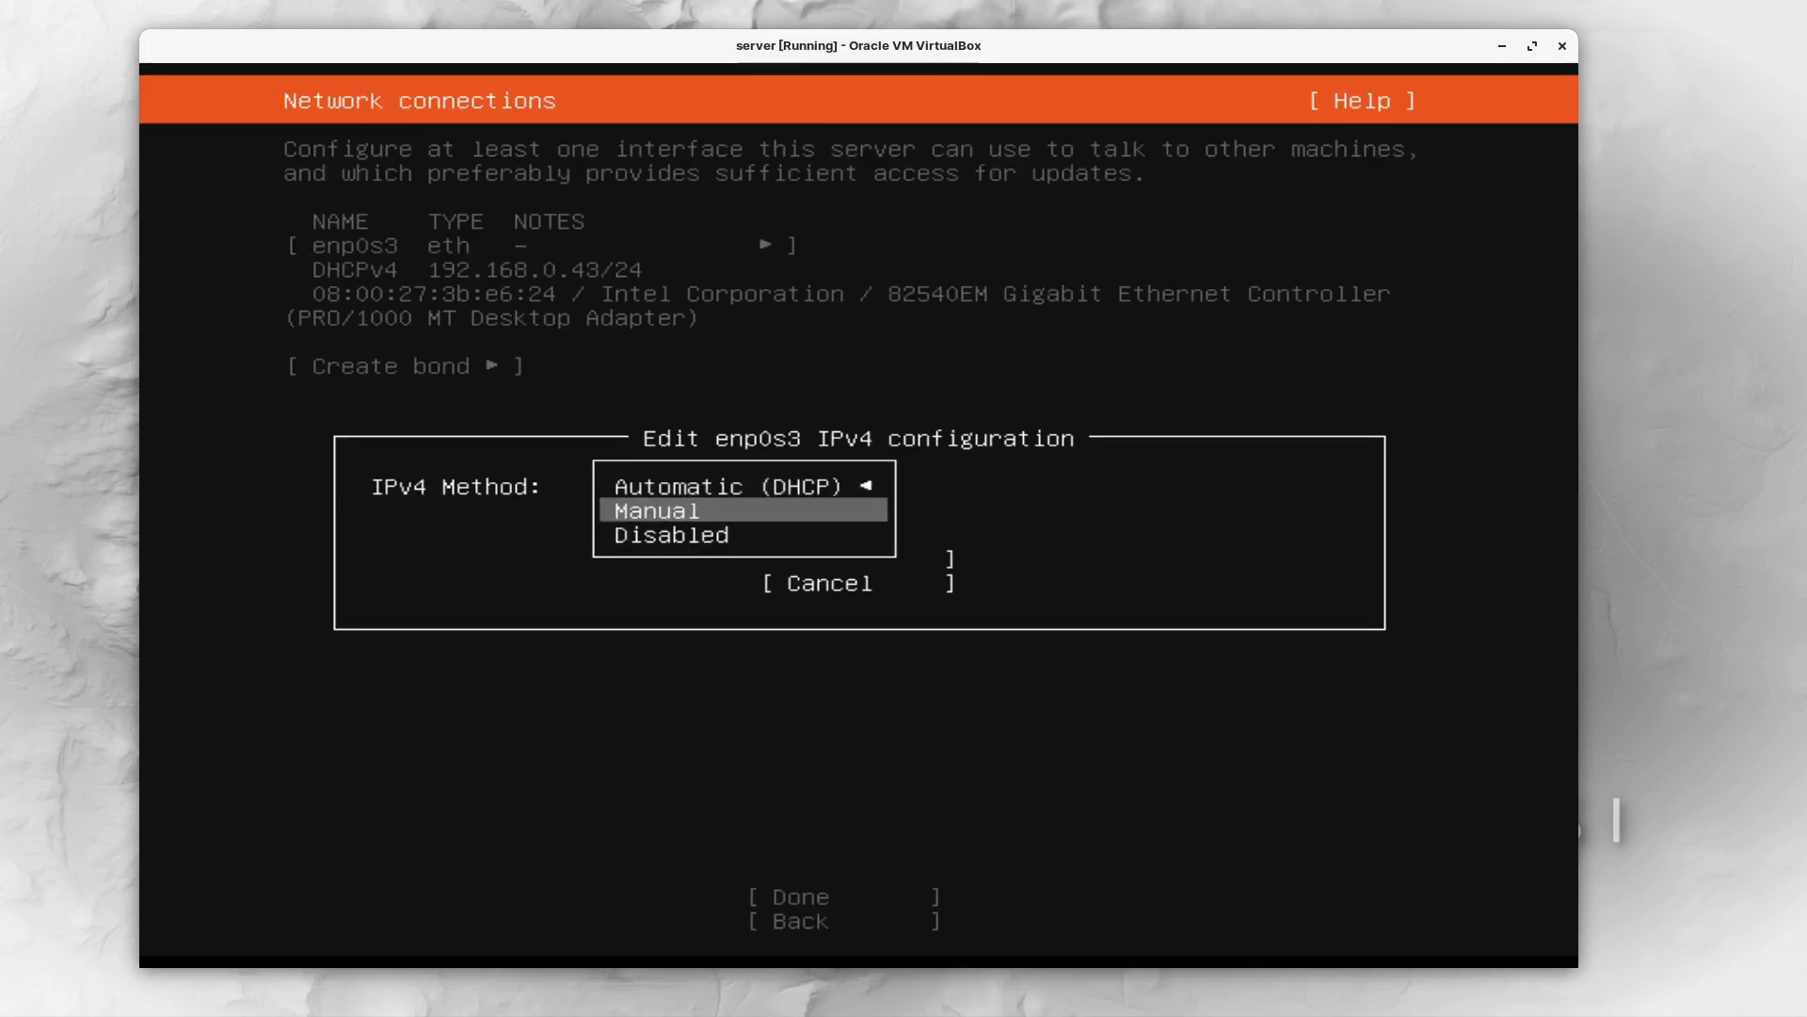
{"action": "key", "text": "Return"}
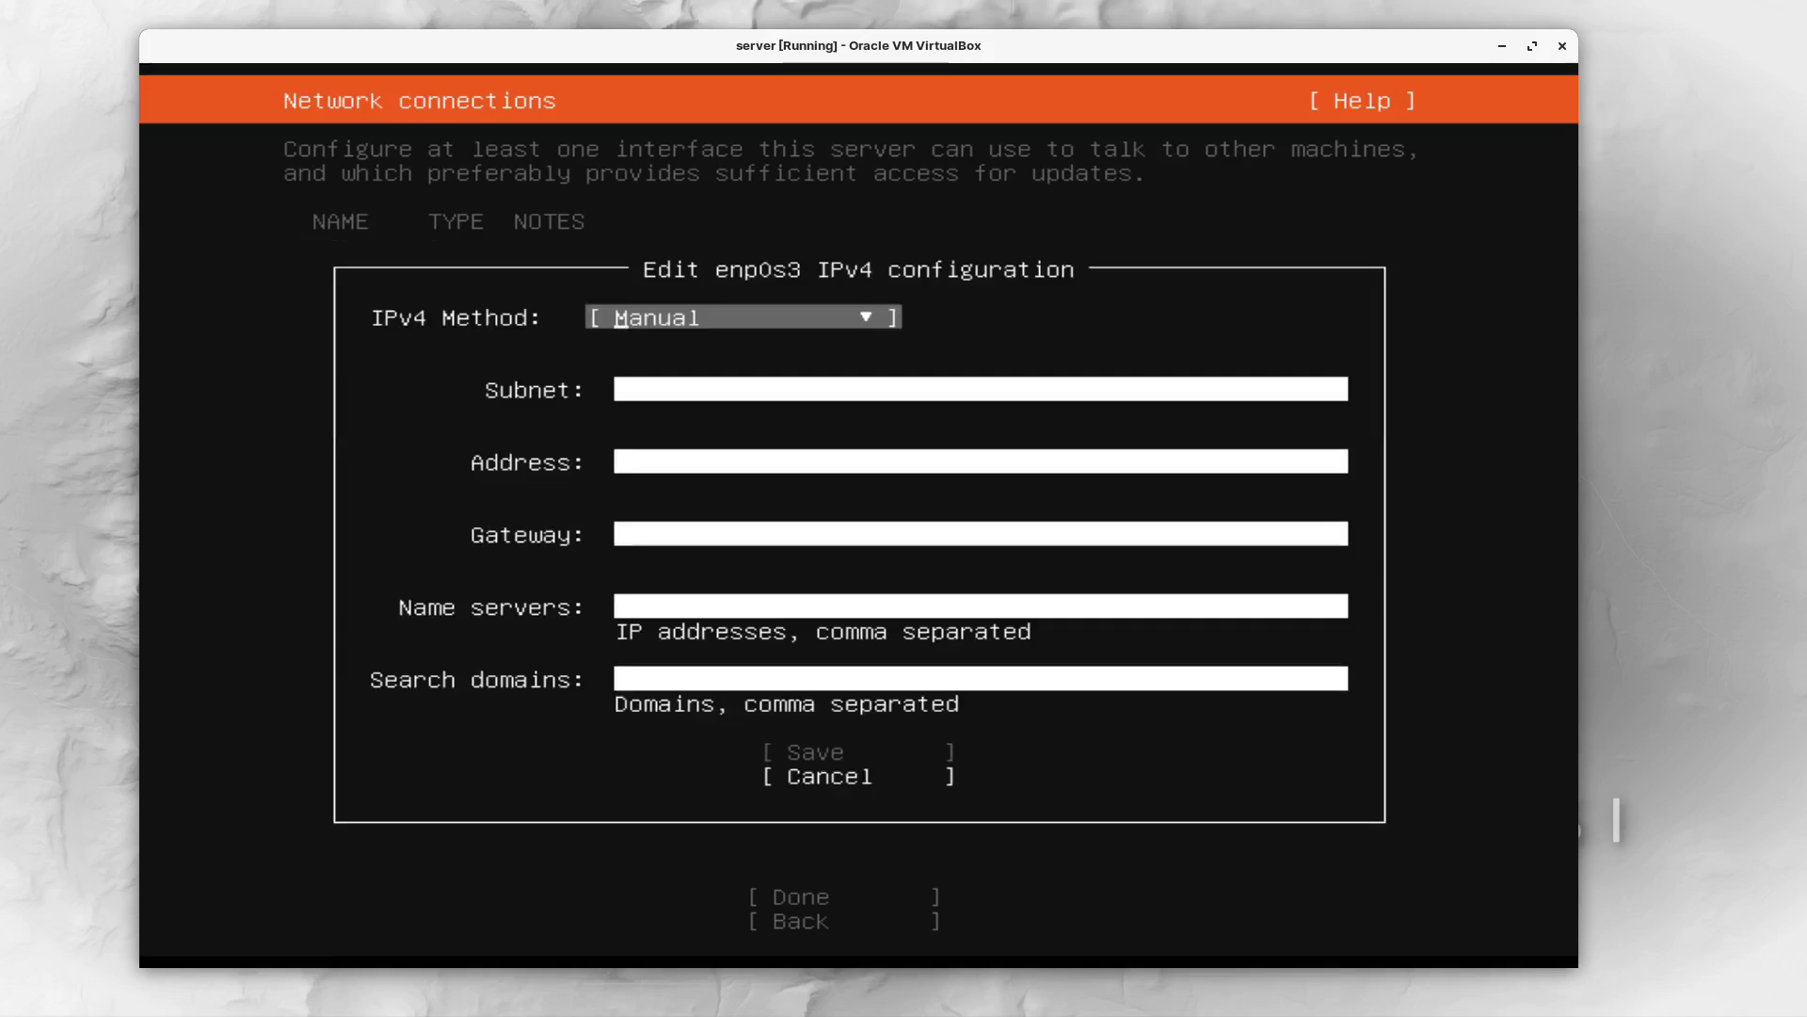
{"action": "key", "text": "Down"}
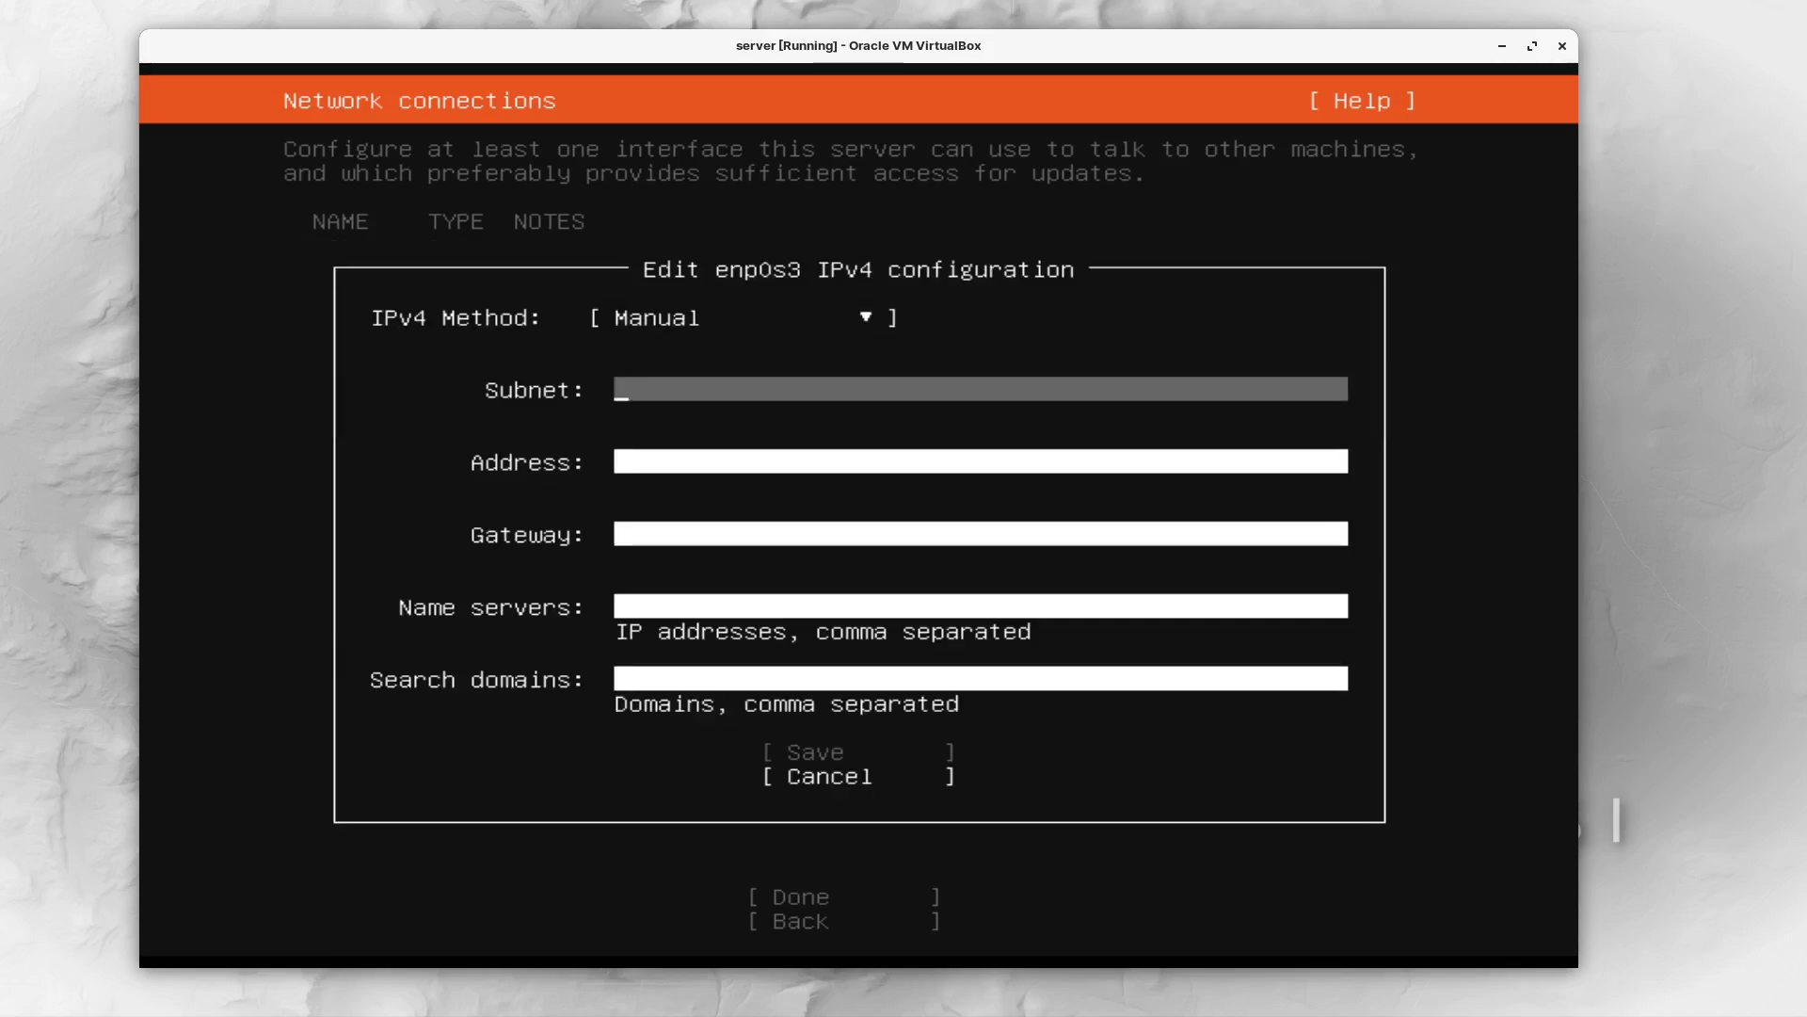
{"action": "key", "text": "Escape"}
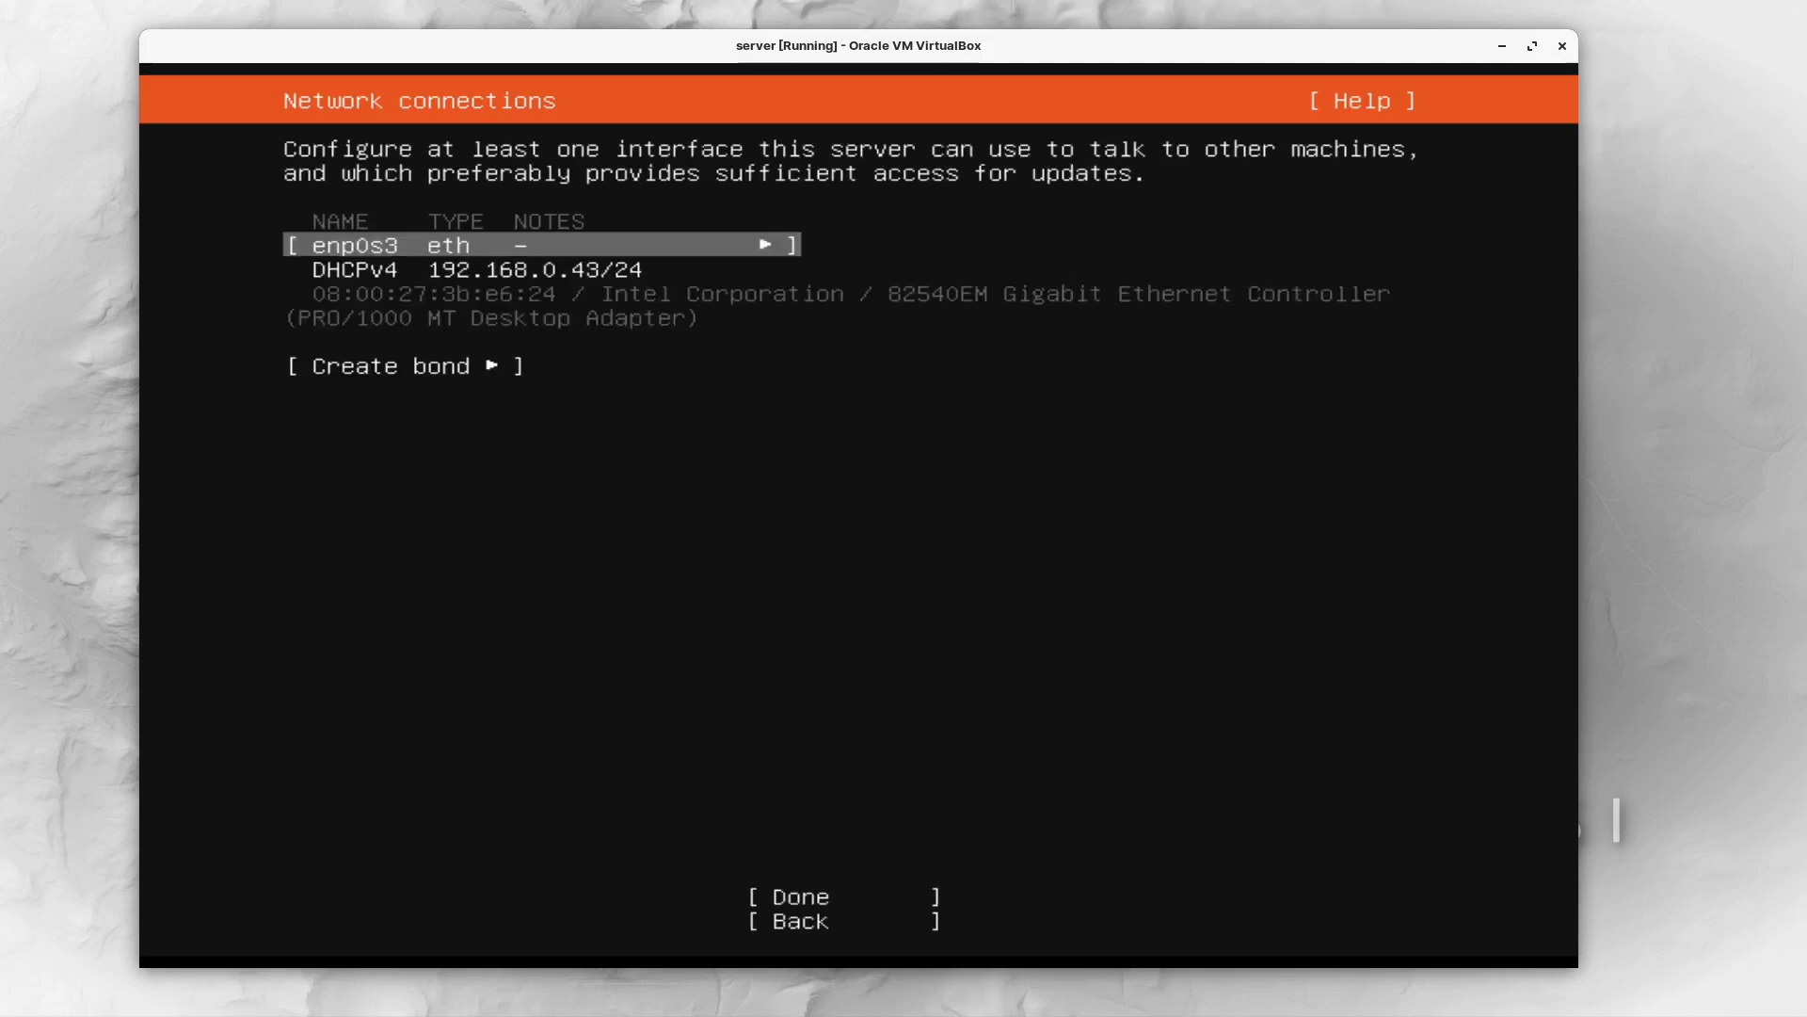
Edit the IPv4 configuration of interface enp0s3 and set its method to Manual
{"action": "key", "text": "Down"}
{"action": "key", "text": "Up"}
{"action": "key", "text": "Return"}
{"action": "key", "text": "Down"}
{"action": "key", "text": "Down"}
{"action": "key", "text": "Return"}
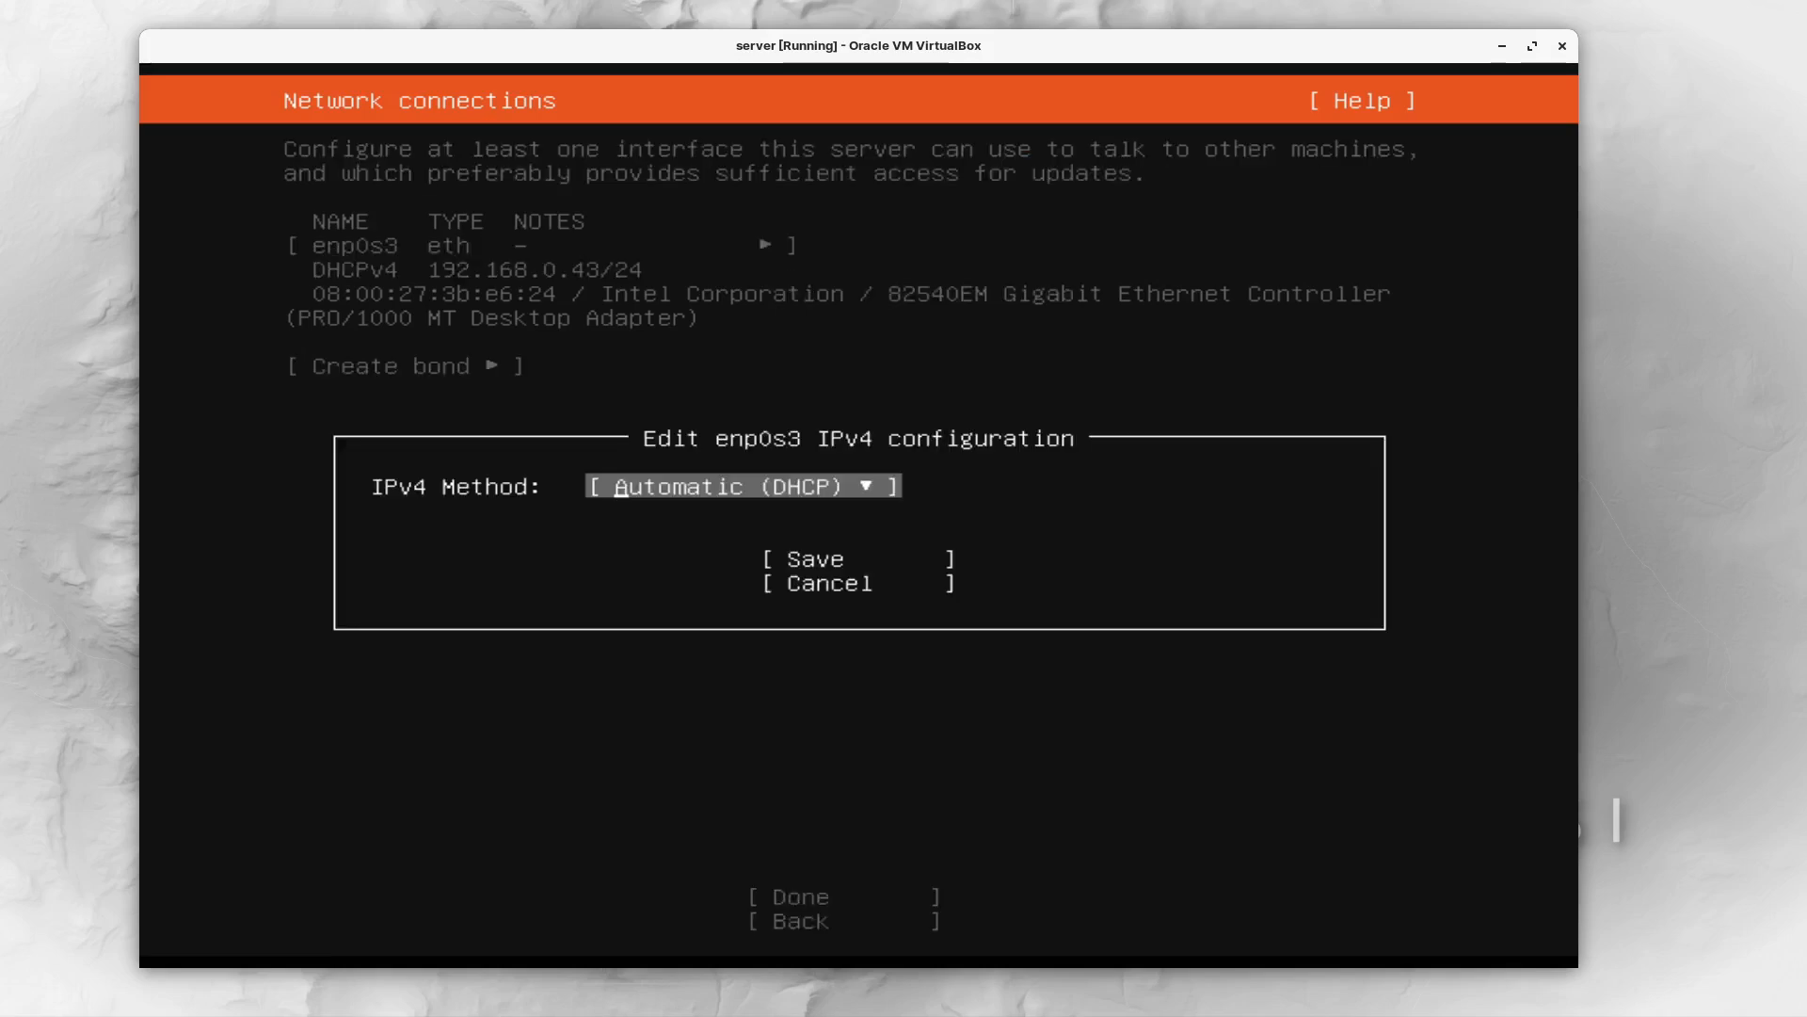
{"action": "key", "text": "Return"}
{"action": "key", "text": "Down"}
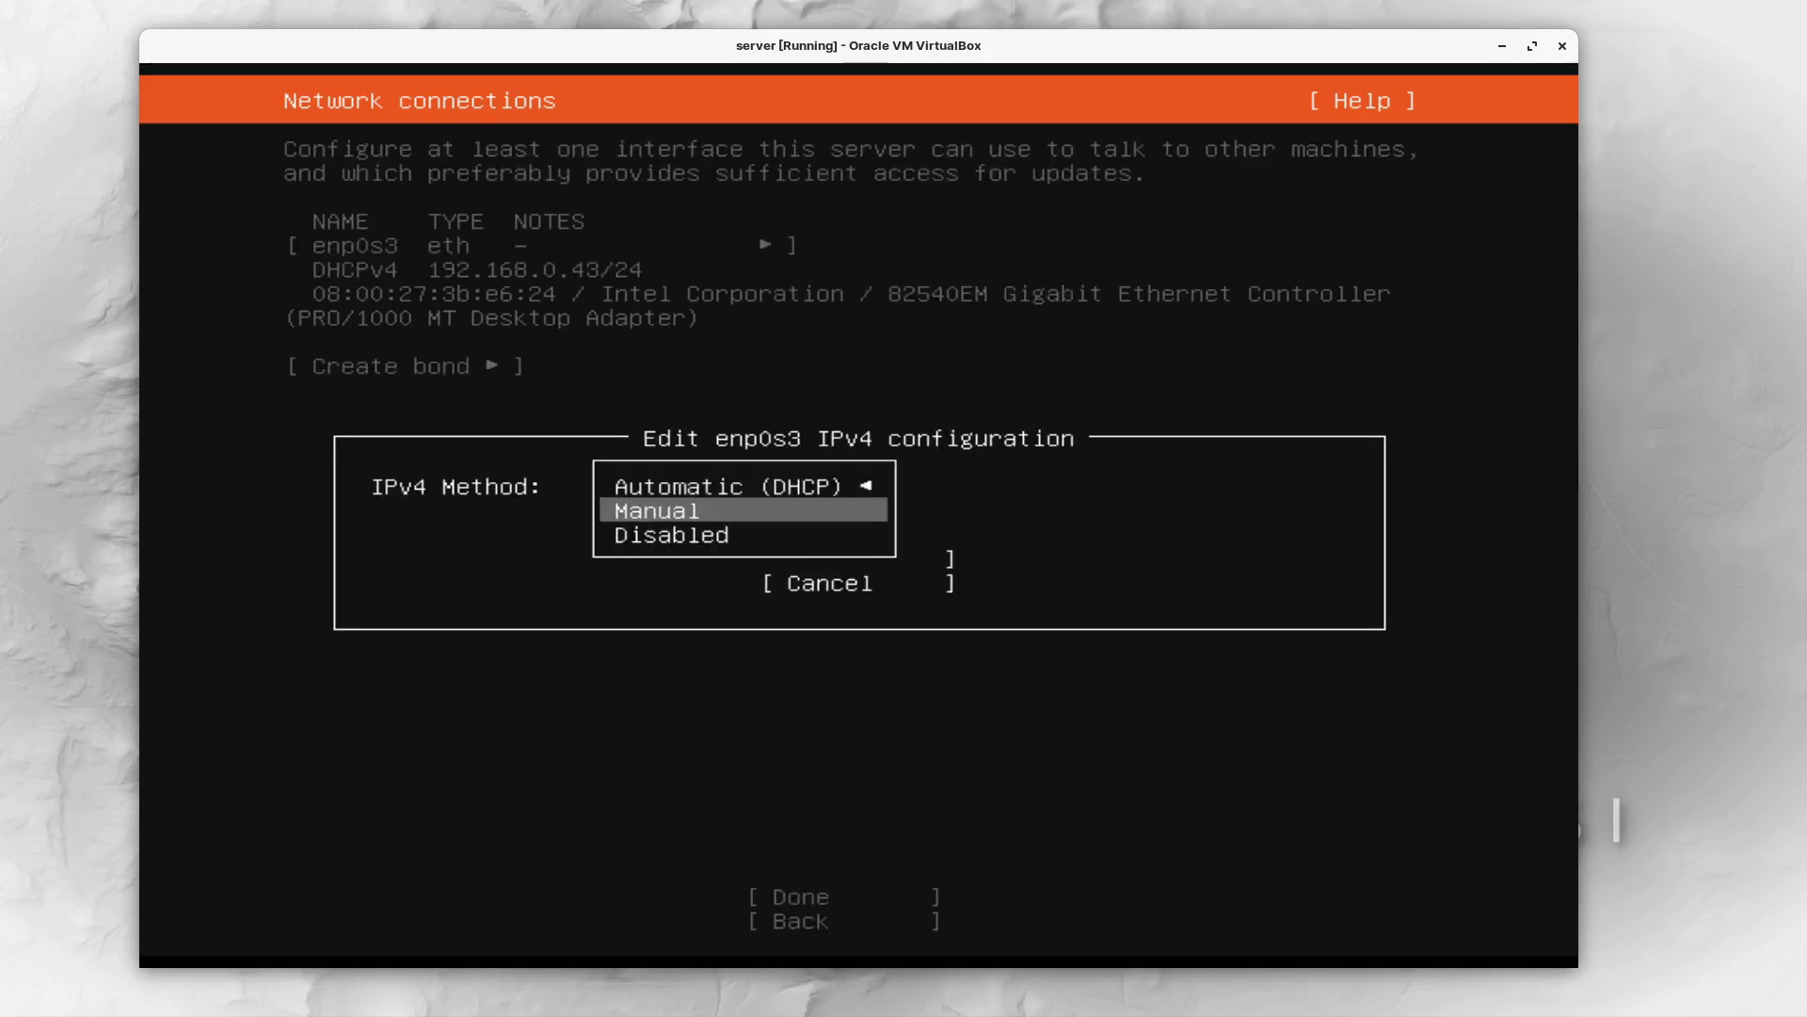
{"action": "key", "text": "Return"}
Set the IPv4 subnet to 192.168.0.0/24 and the server's address to 192.168.0.215
{"action": "key", "text": "Tab"}
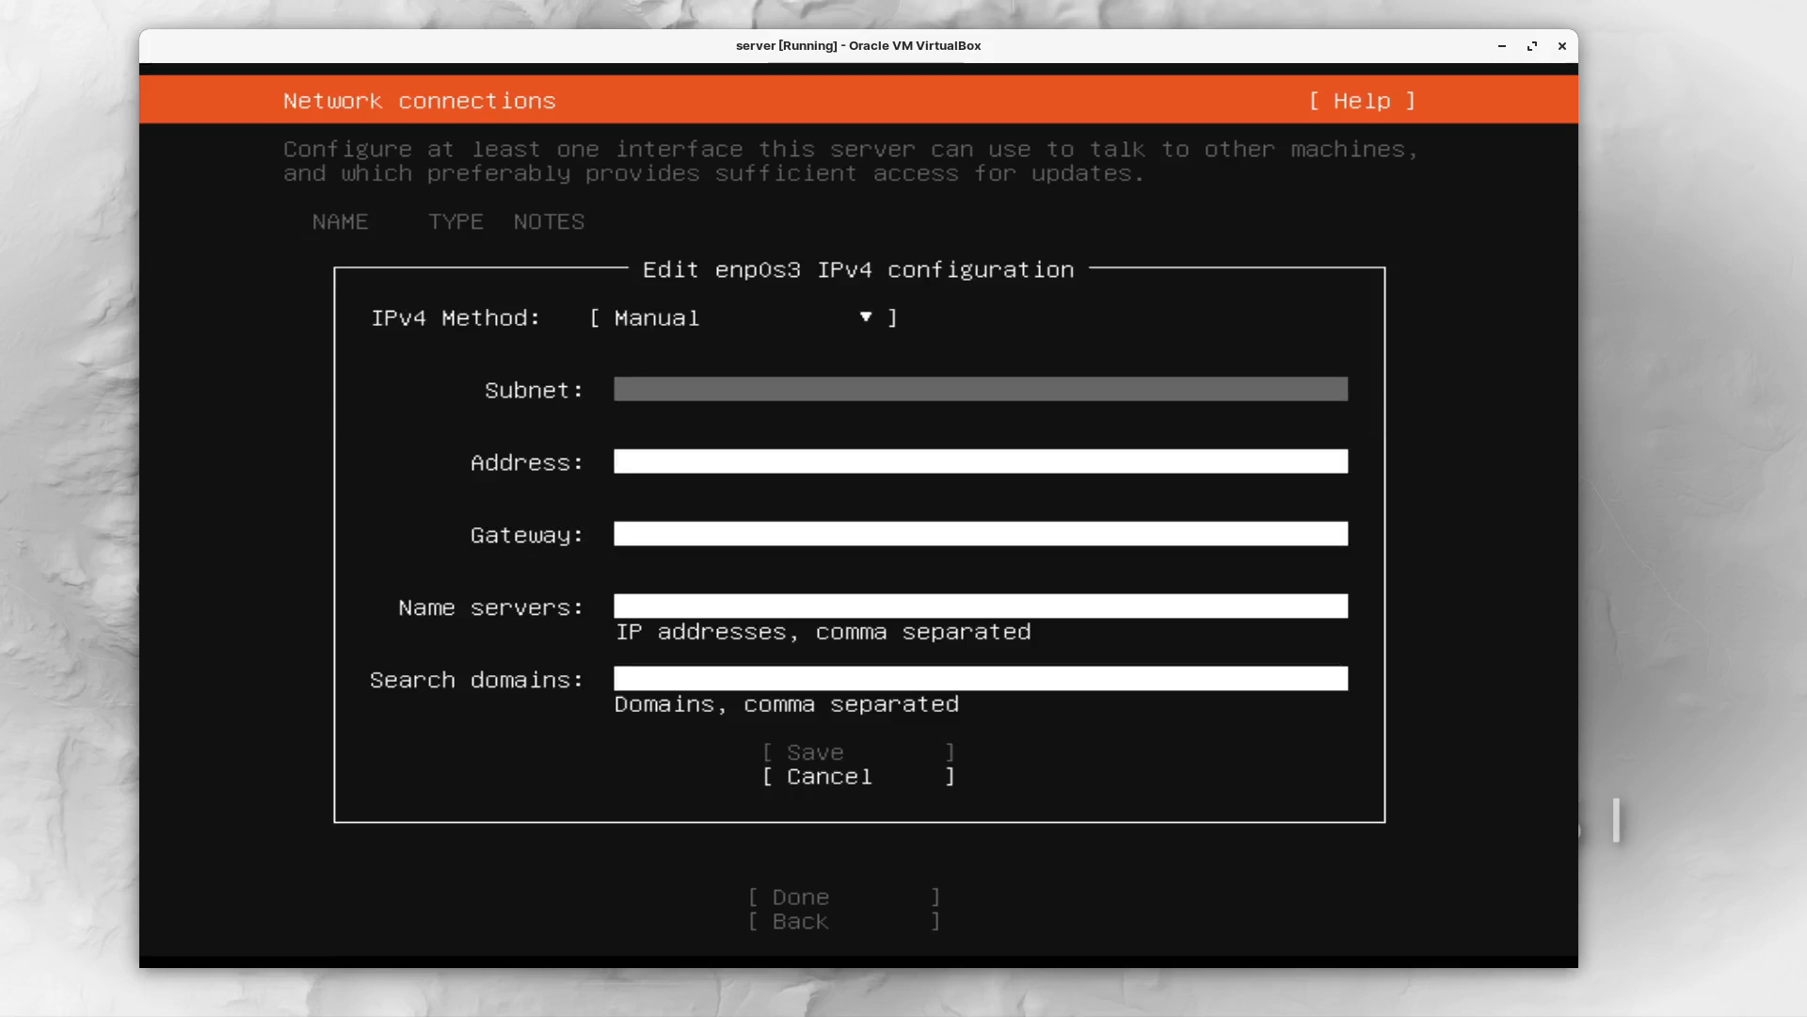
{"action": "type", "text": "192.168.0.0"}
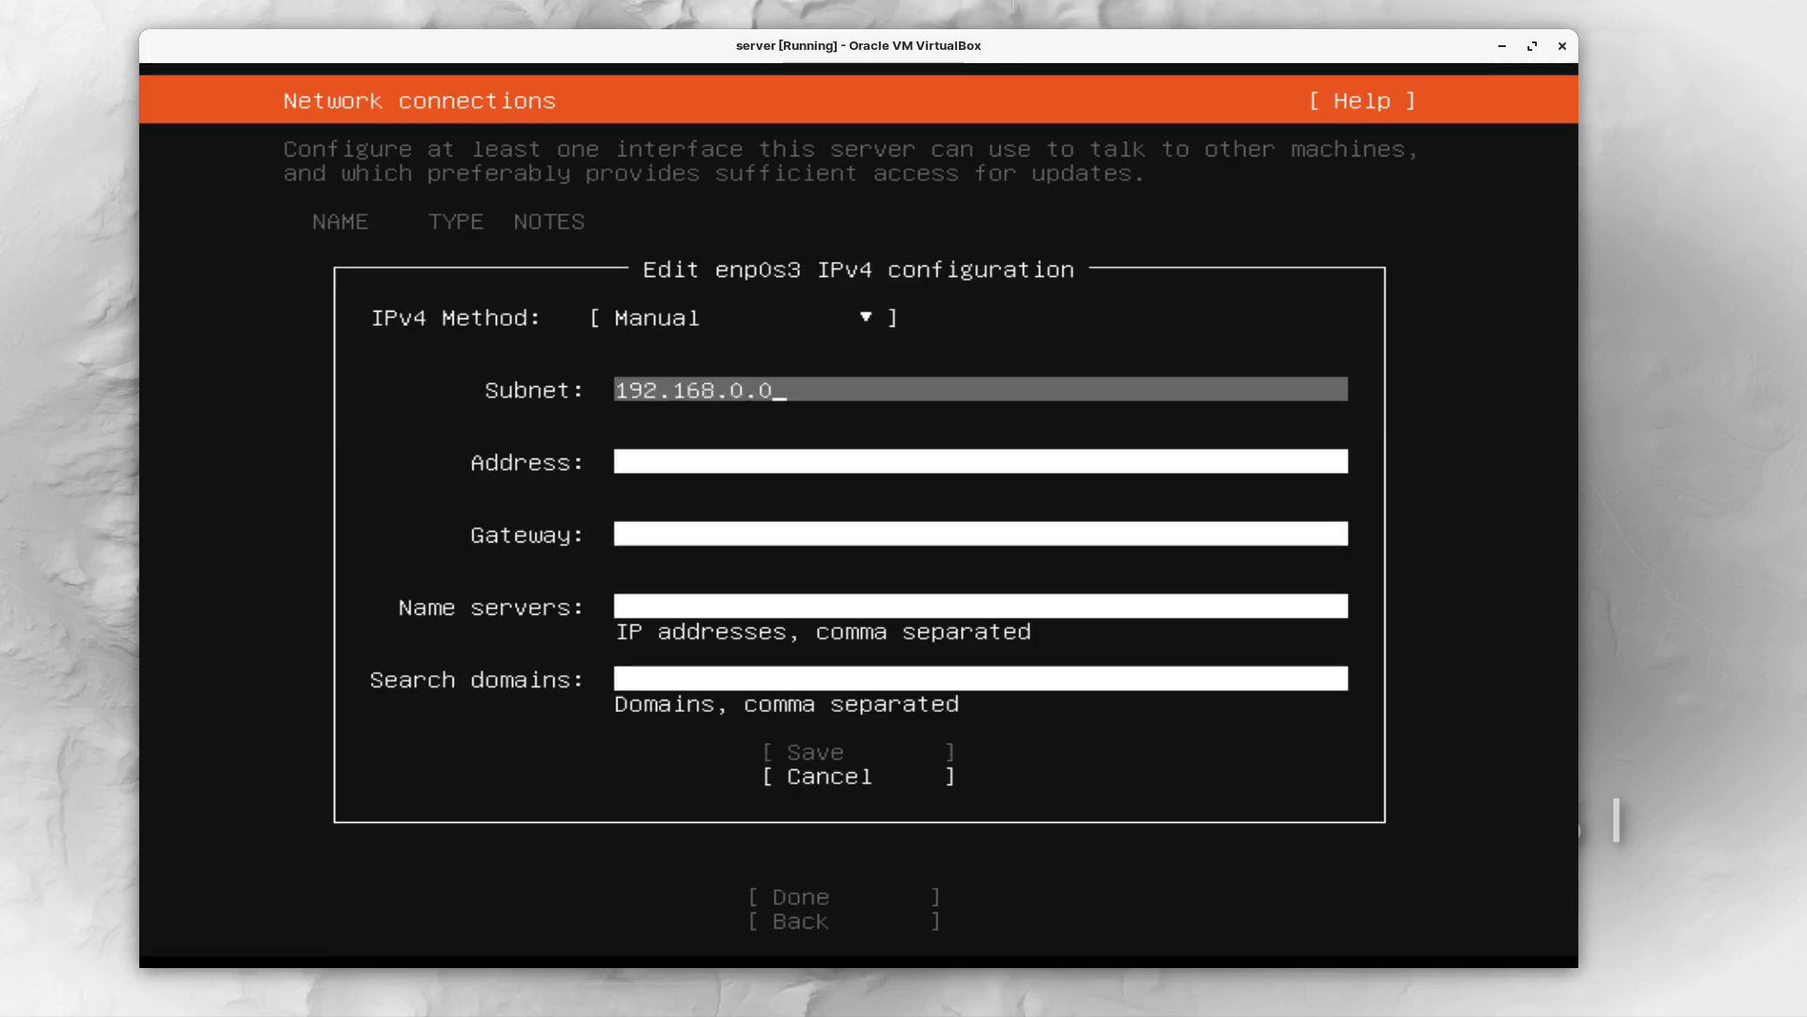
{"action": "type", "text": "/24"}
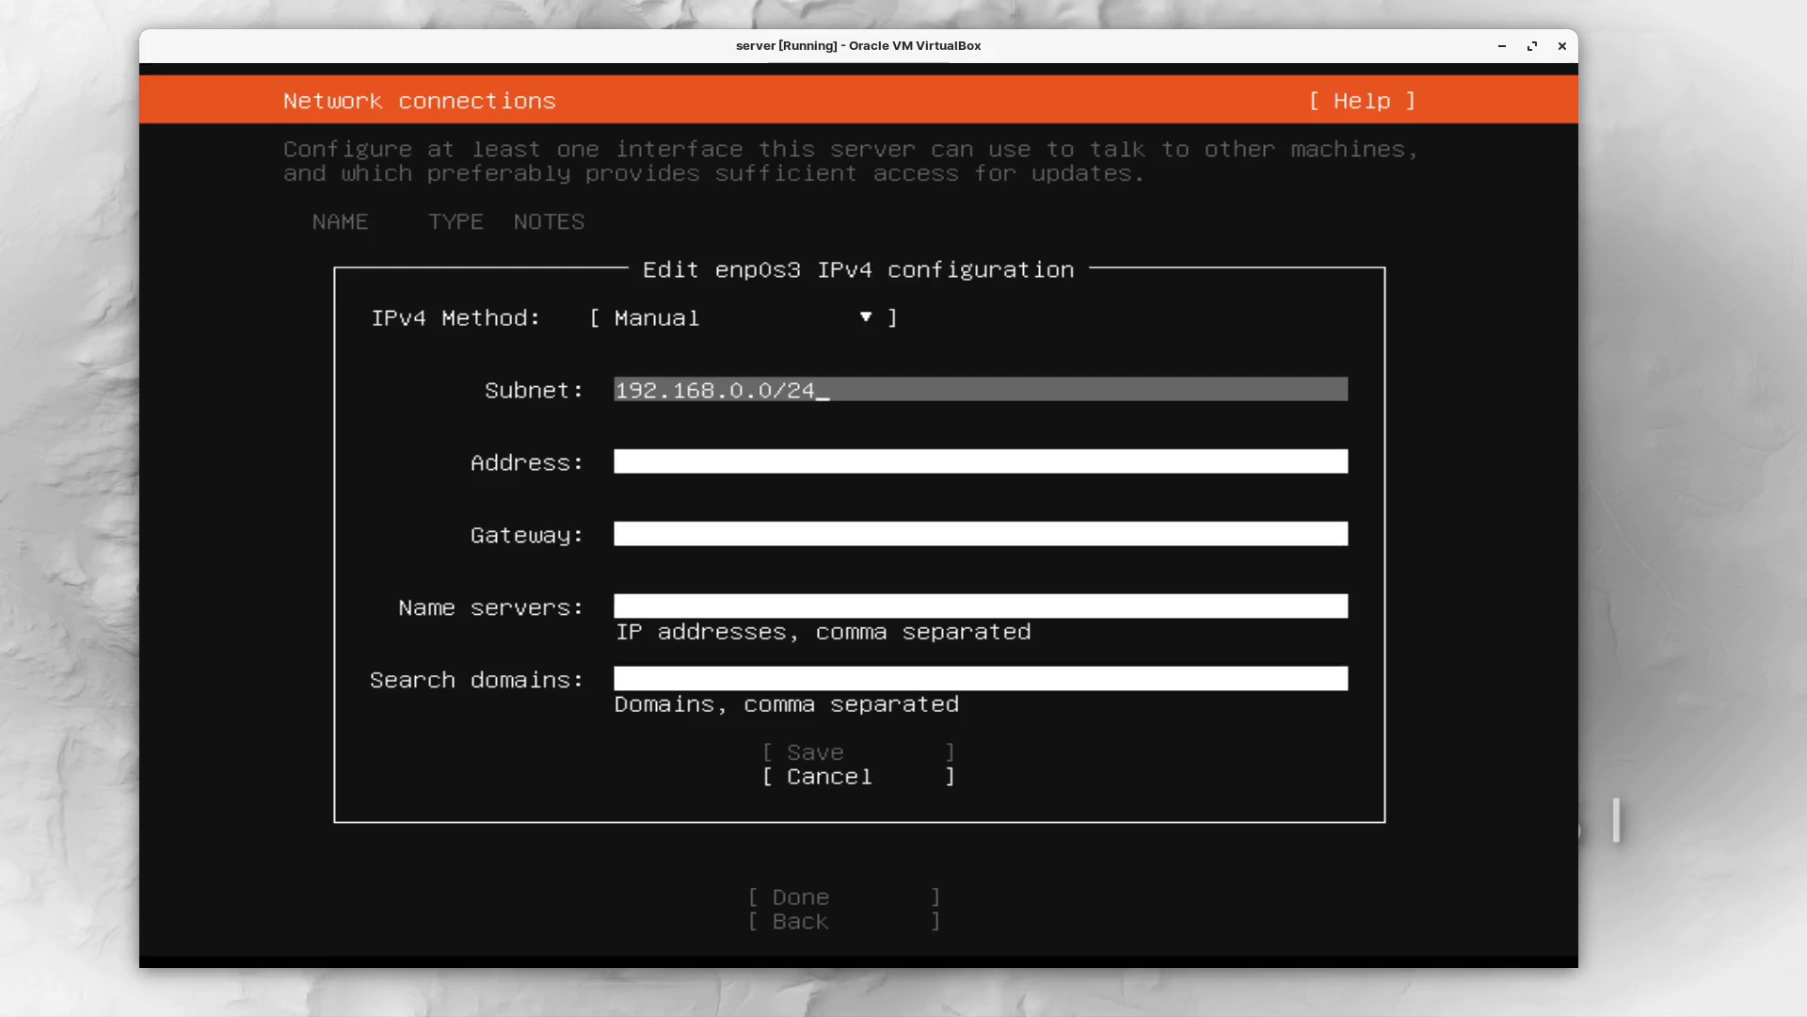
{"action": "key", "text": "Tab"}
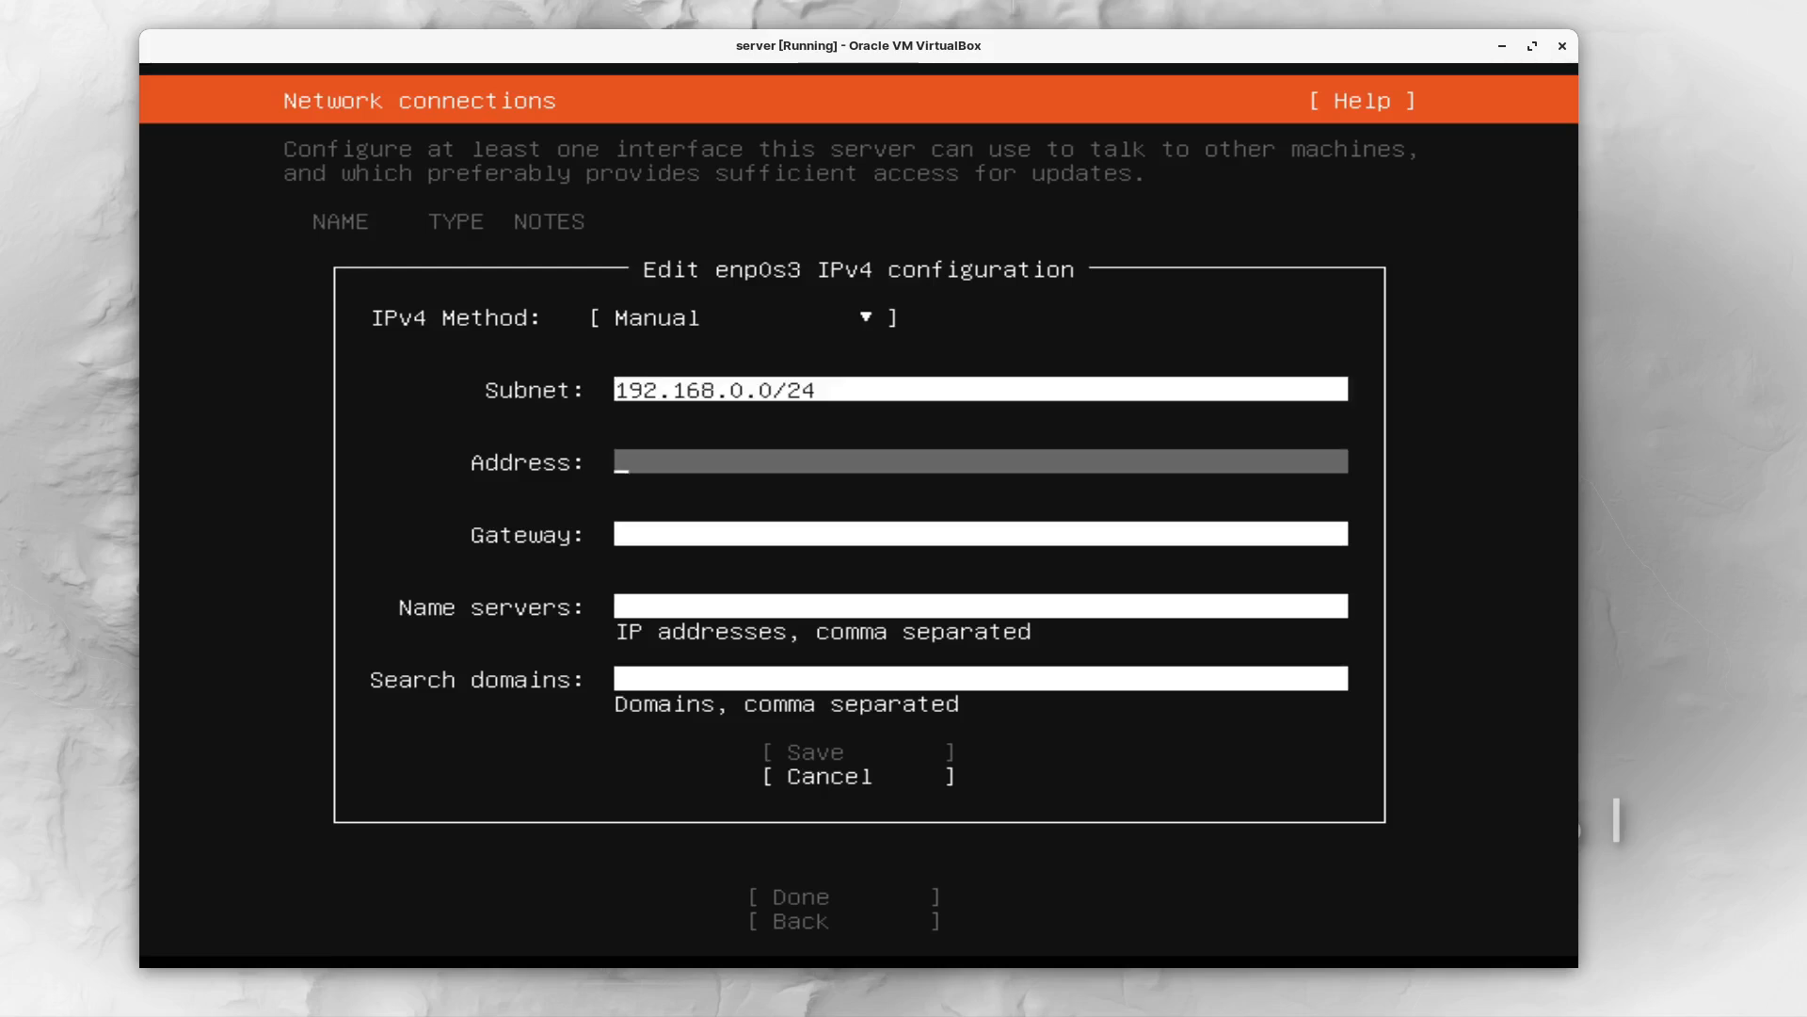
{"action": "type", "text": "192.168.0.215"}
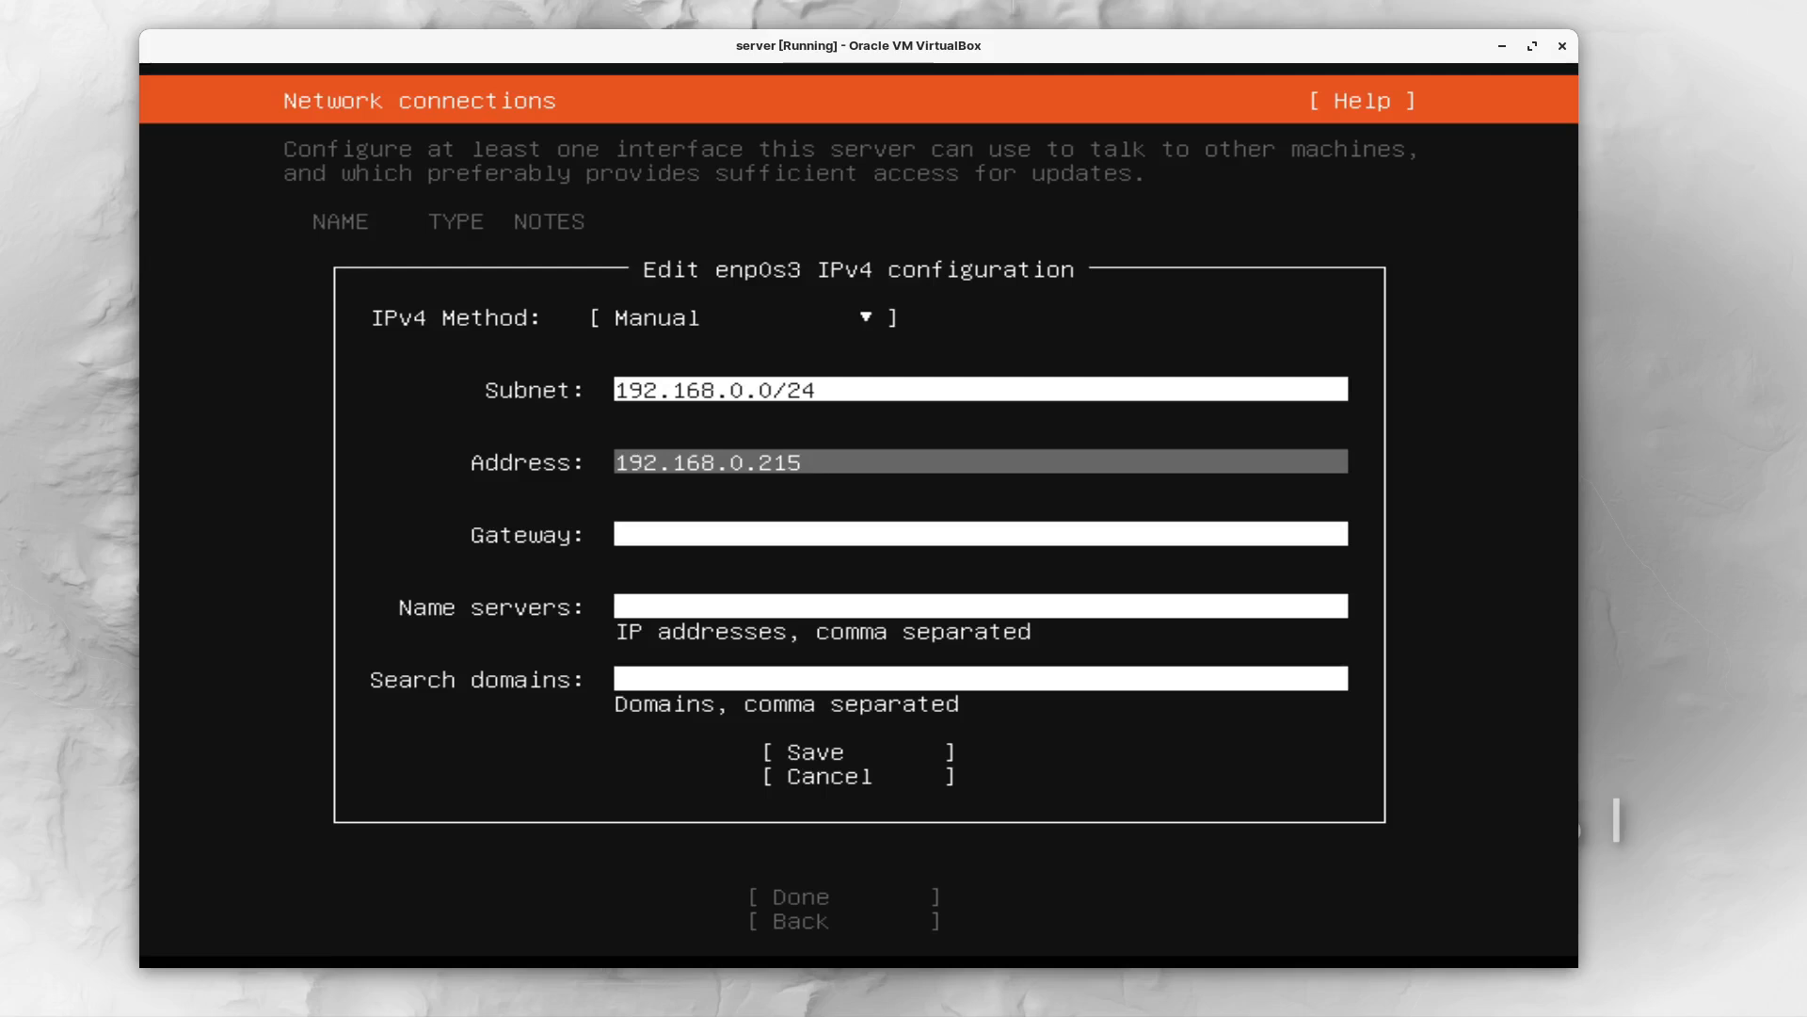
Set the gateway to 192.168.0.1 and the name server to 8.8.8.8, leave search domains empty, and save the IPv4 configuration
{"action": "key", "text": "Tab"}
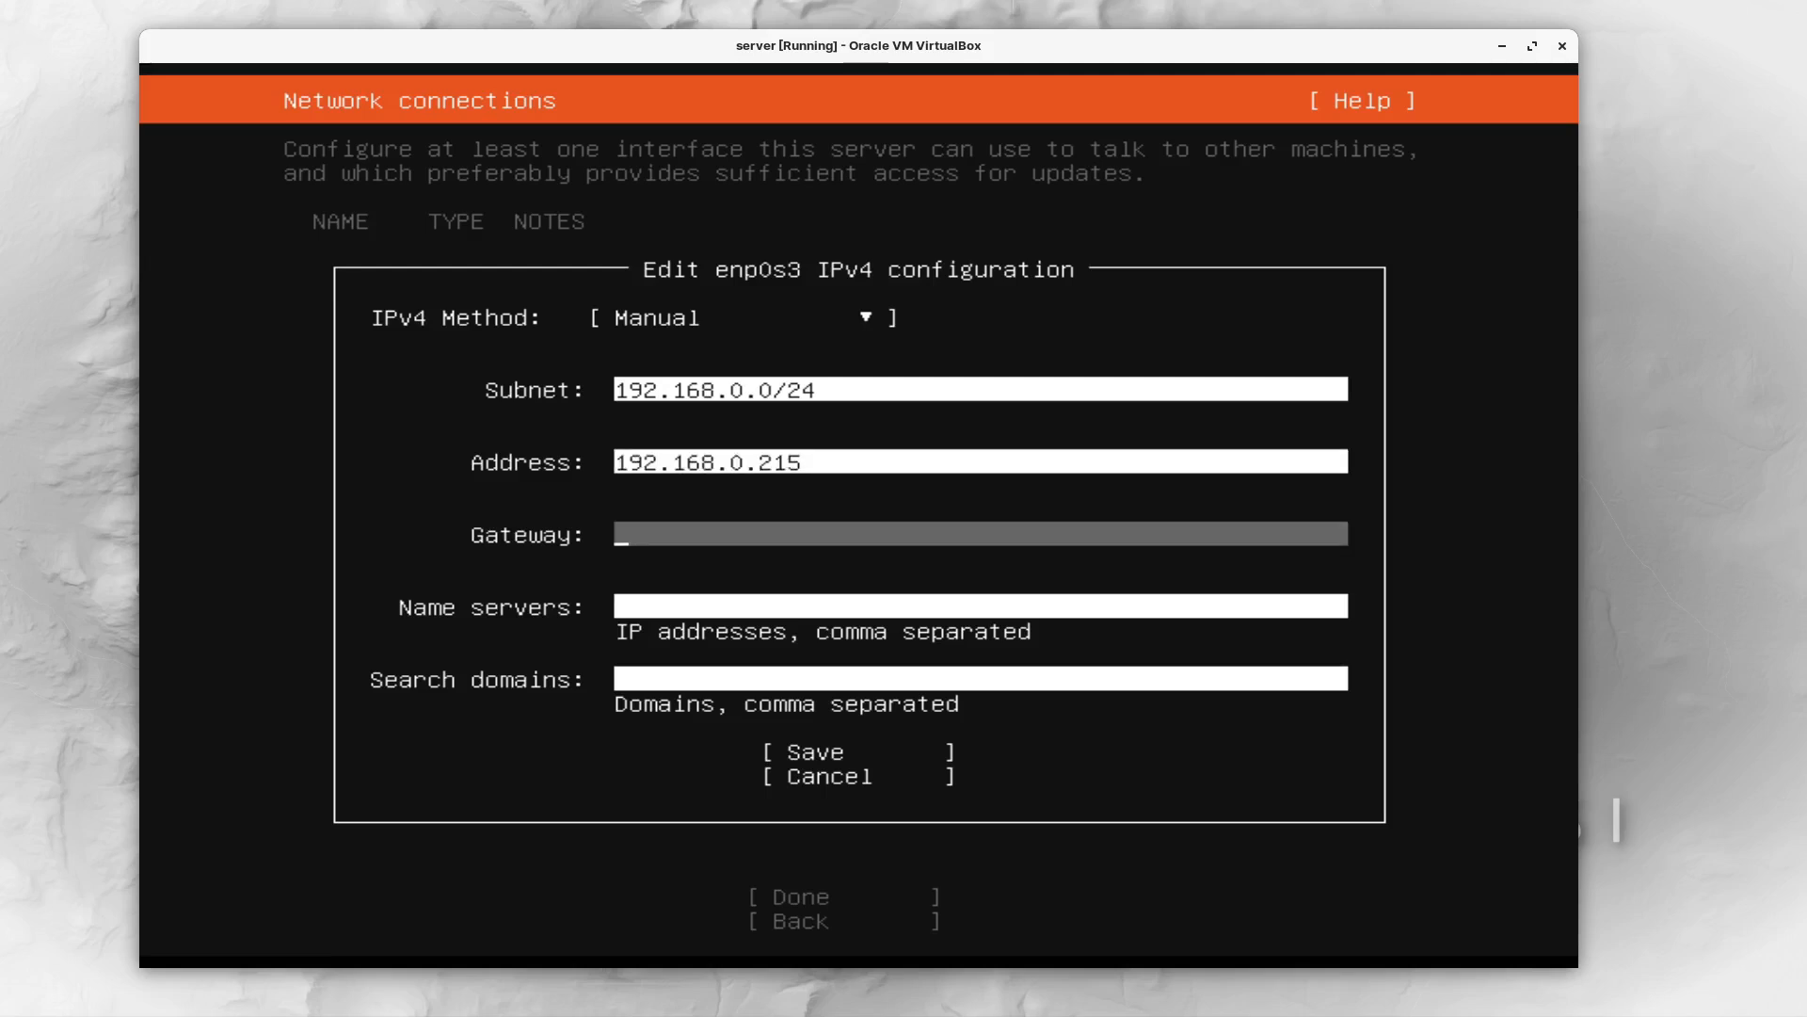
{"action": "type", "text": "192.168.0.1"}
{"action": "key", "text": "Tab"}
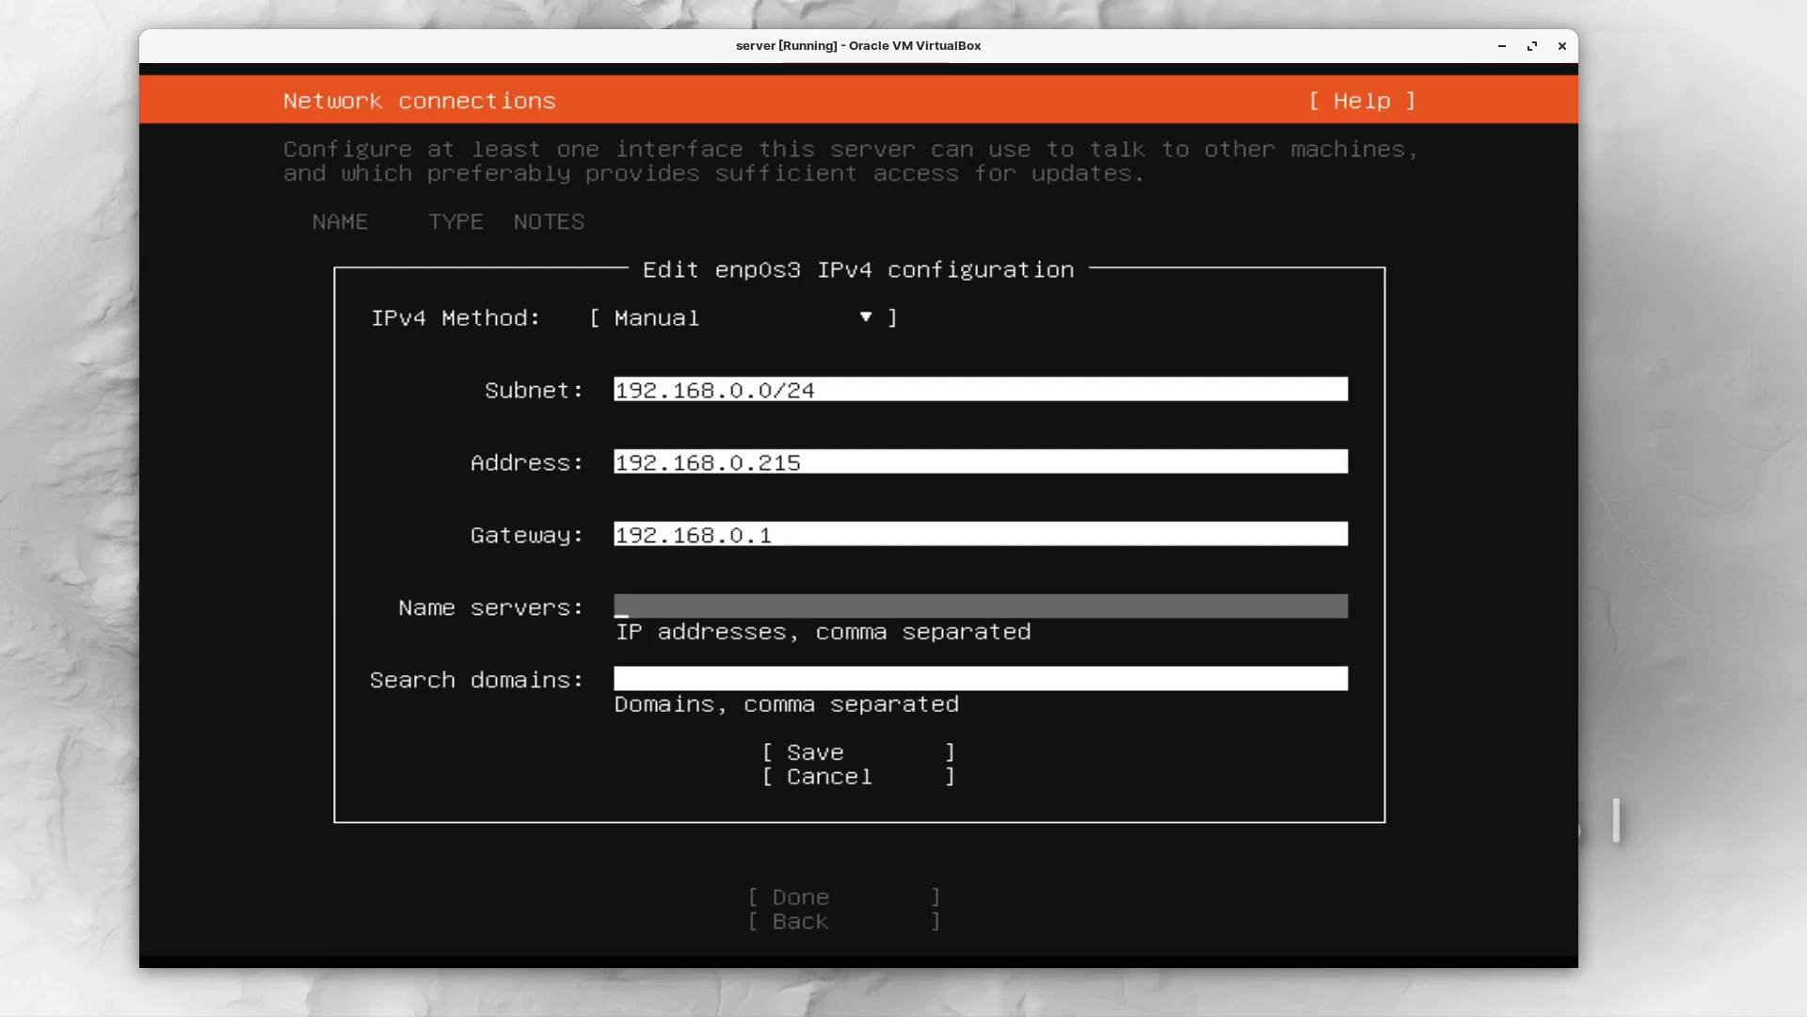
{"action": "type", "text": "8.8.8.8"}
{"action": "key", "text": "Tab"}
{"action": "key", "text": "Tab"}
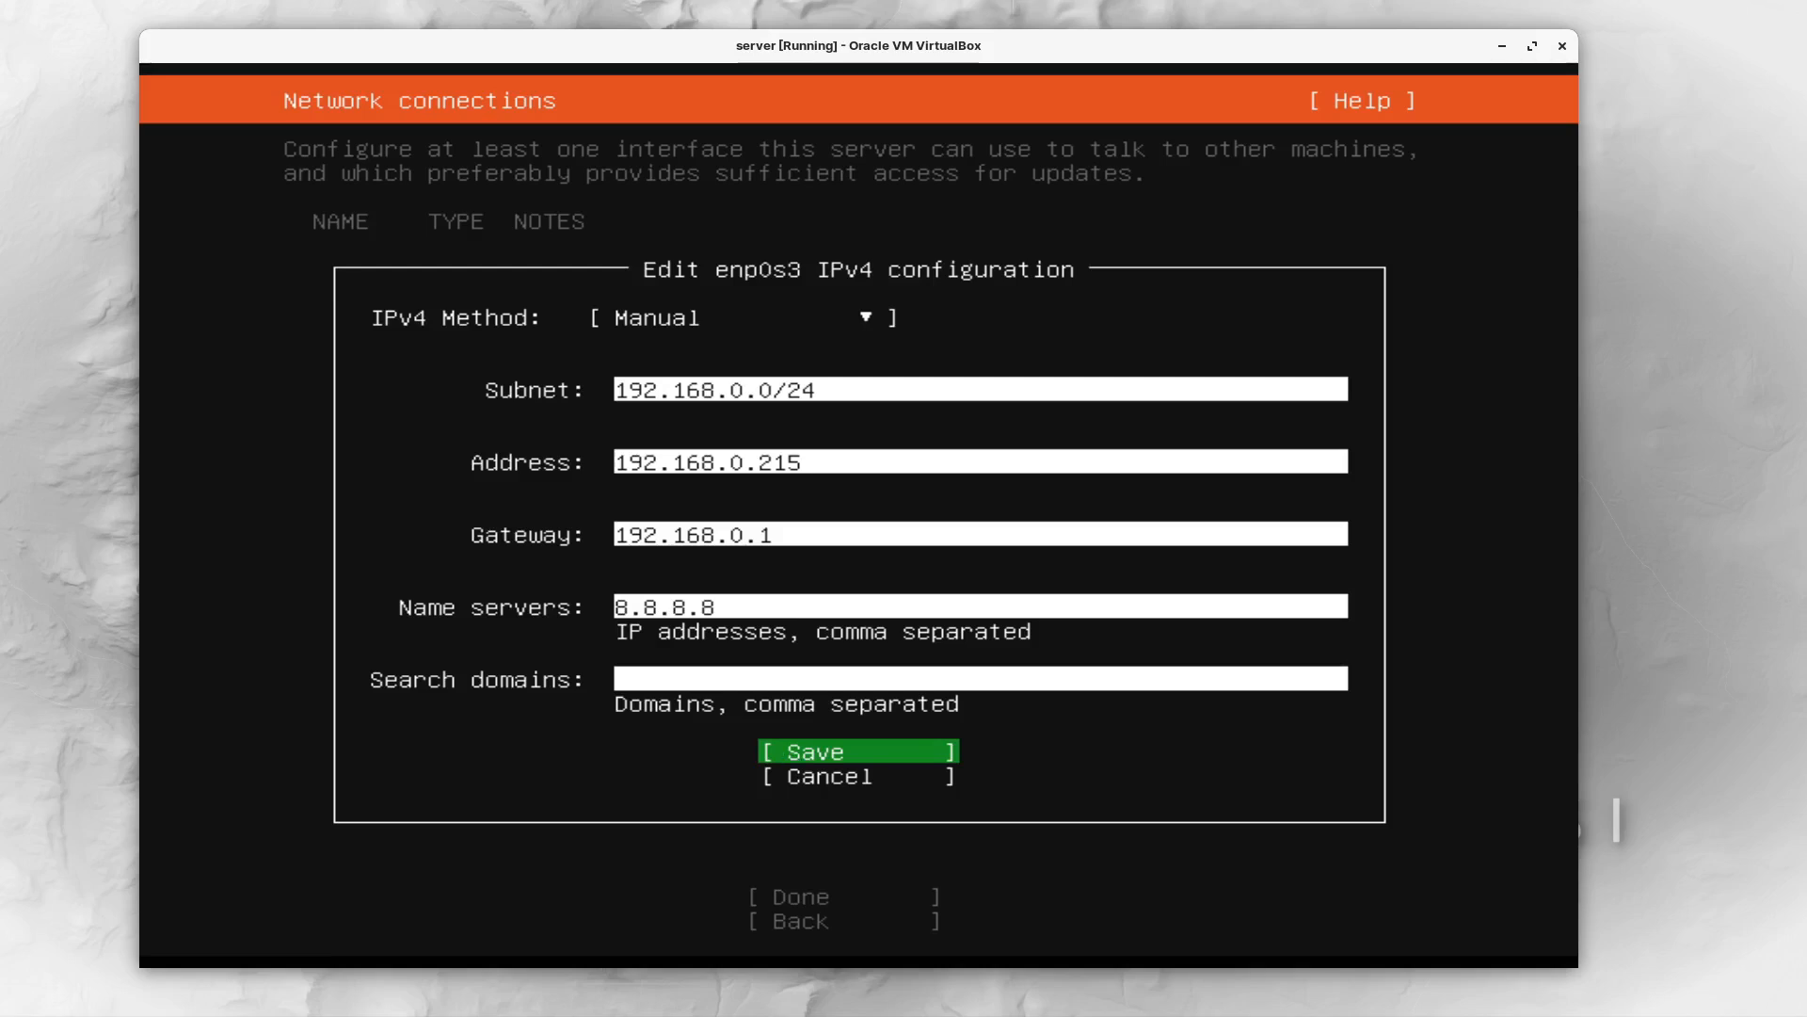
{"action": "key", "text": "Return"}
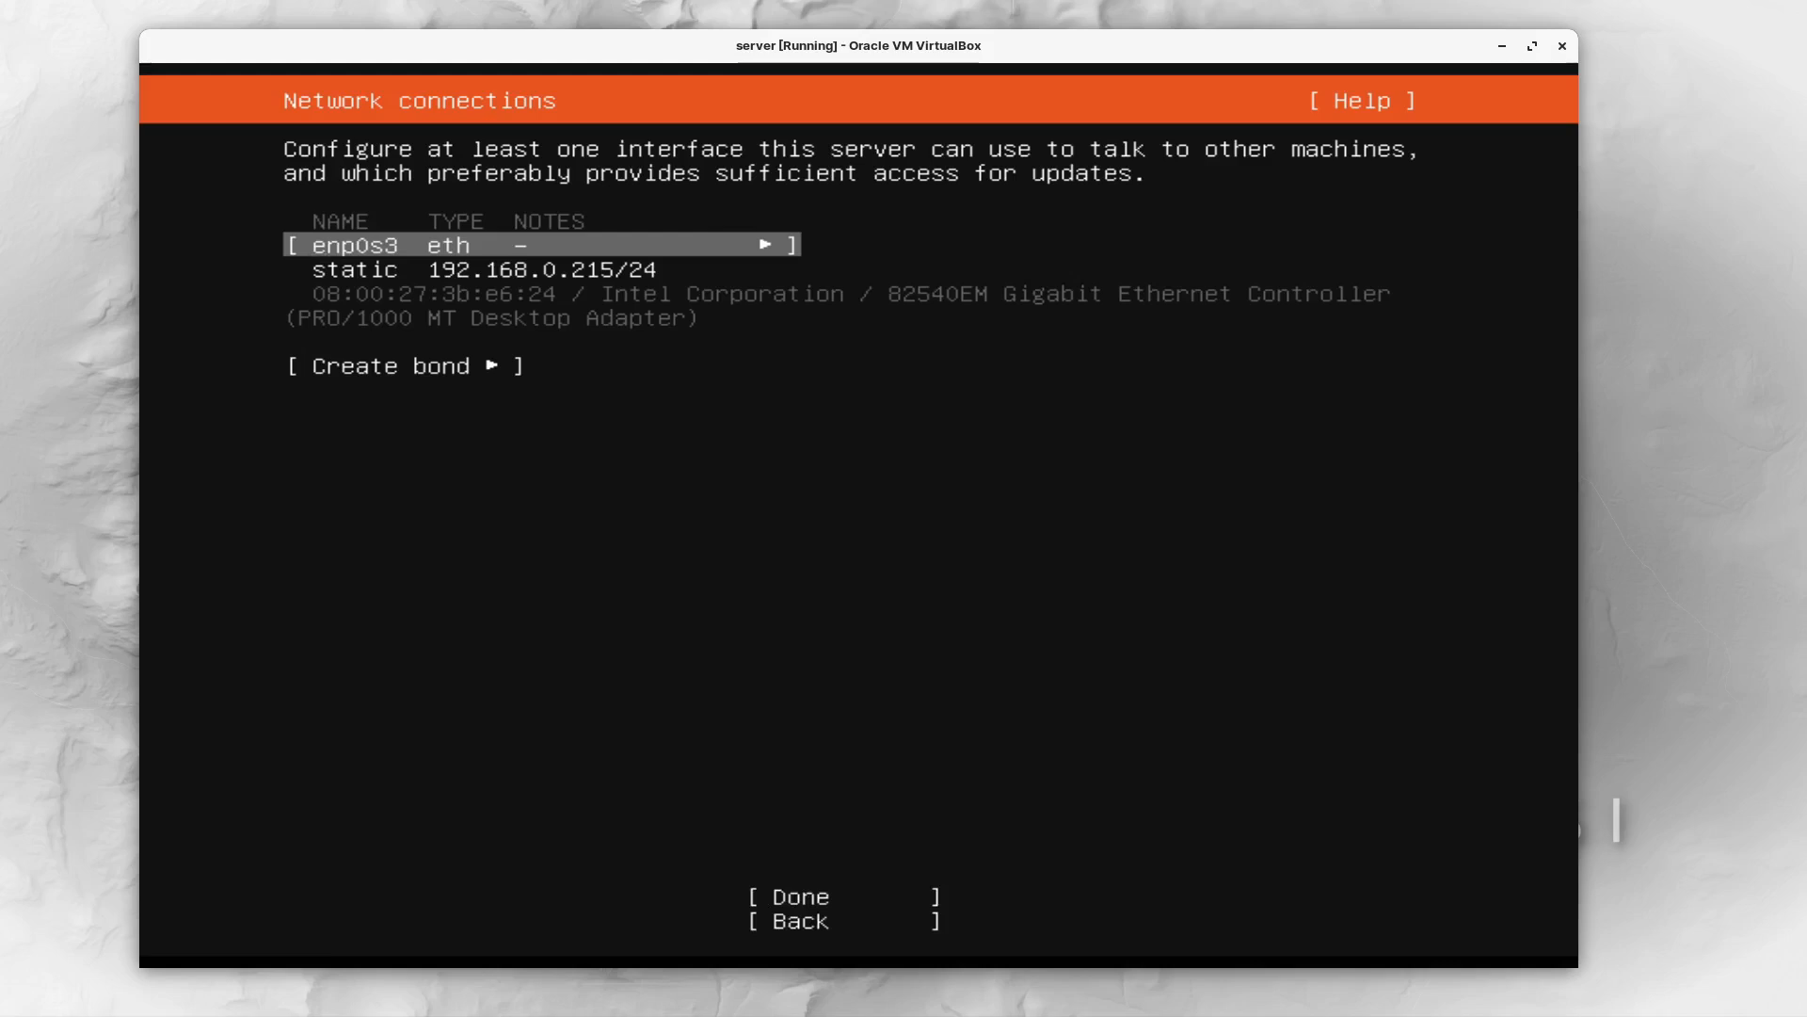
Accept the network connections and continue past the proxy configuration with the proxy address left blank
{"action": "key", "text": "Down"}
{"action": "key", "text": "Down"}
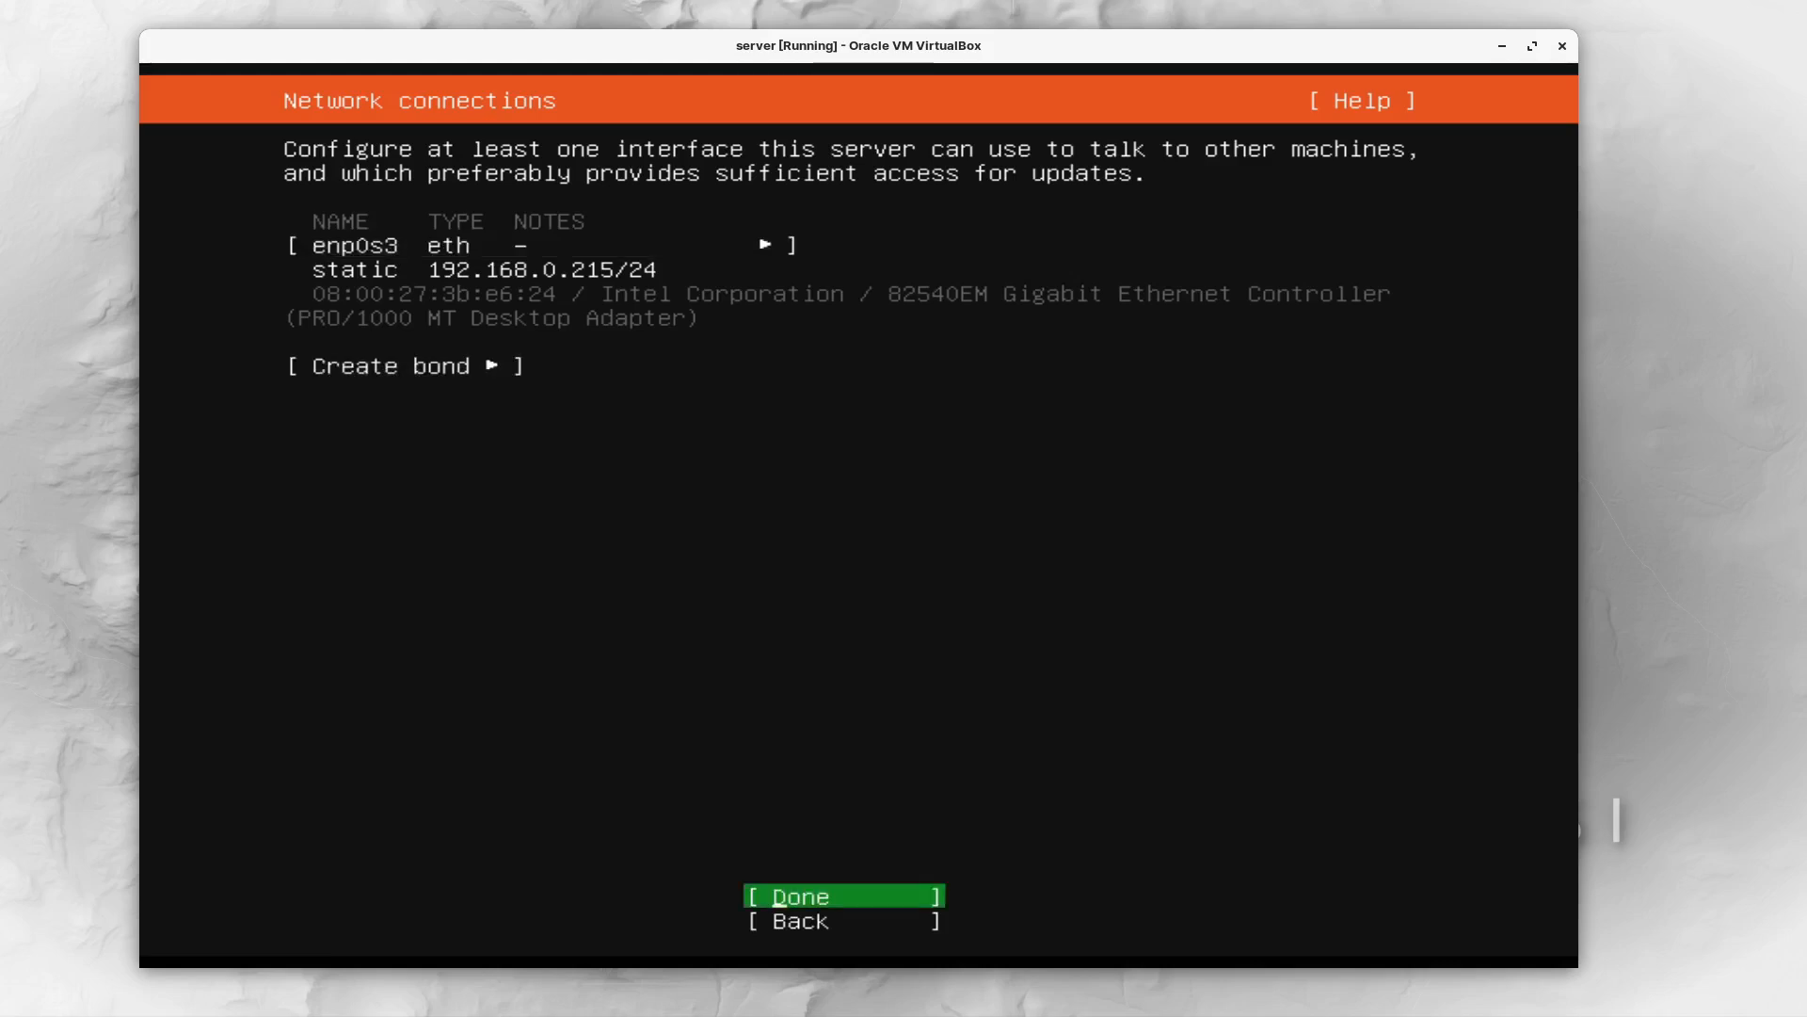
{"action": "key", "text": "Return"}
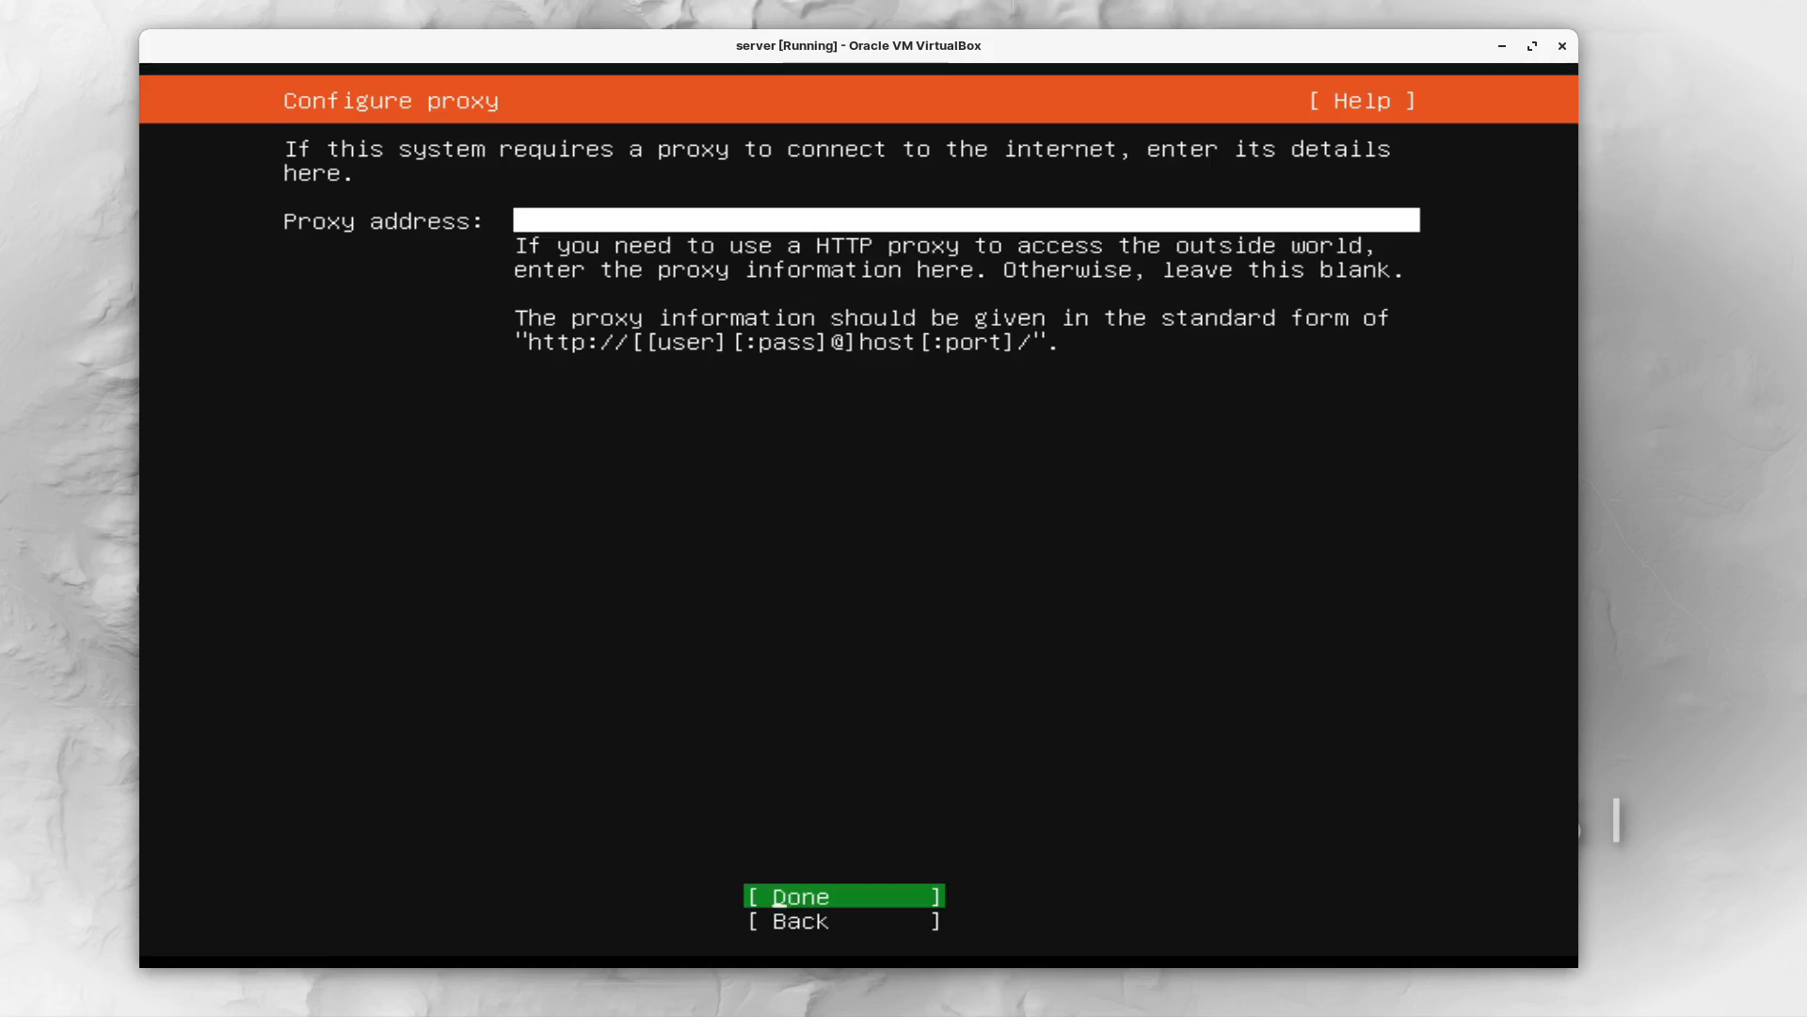
{"action": "key", "text": "Return"}
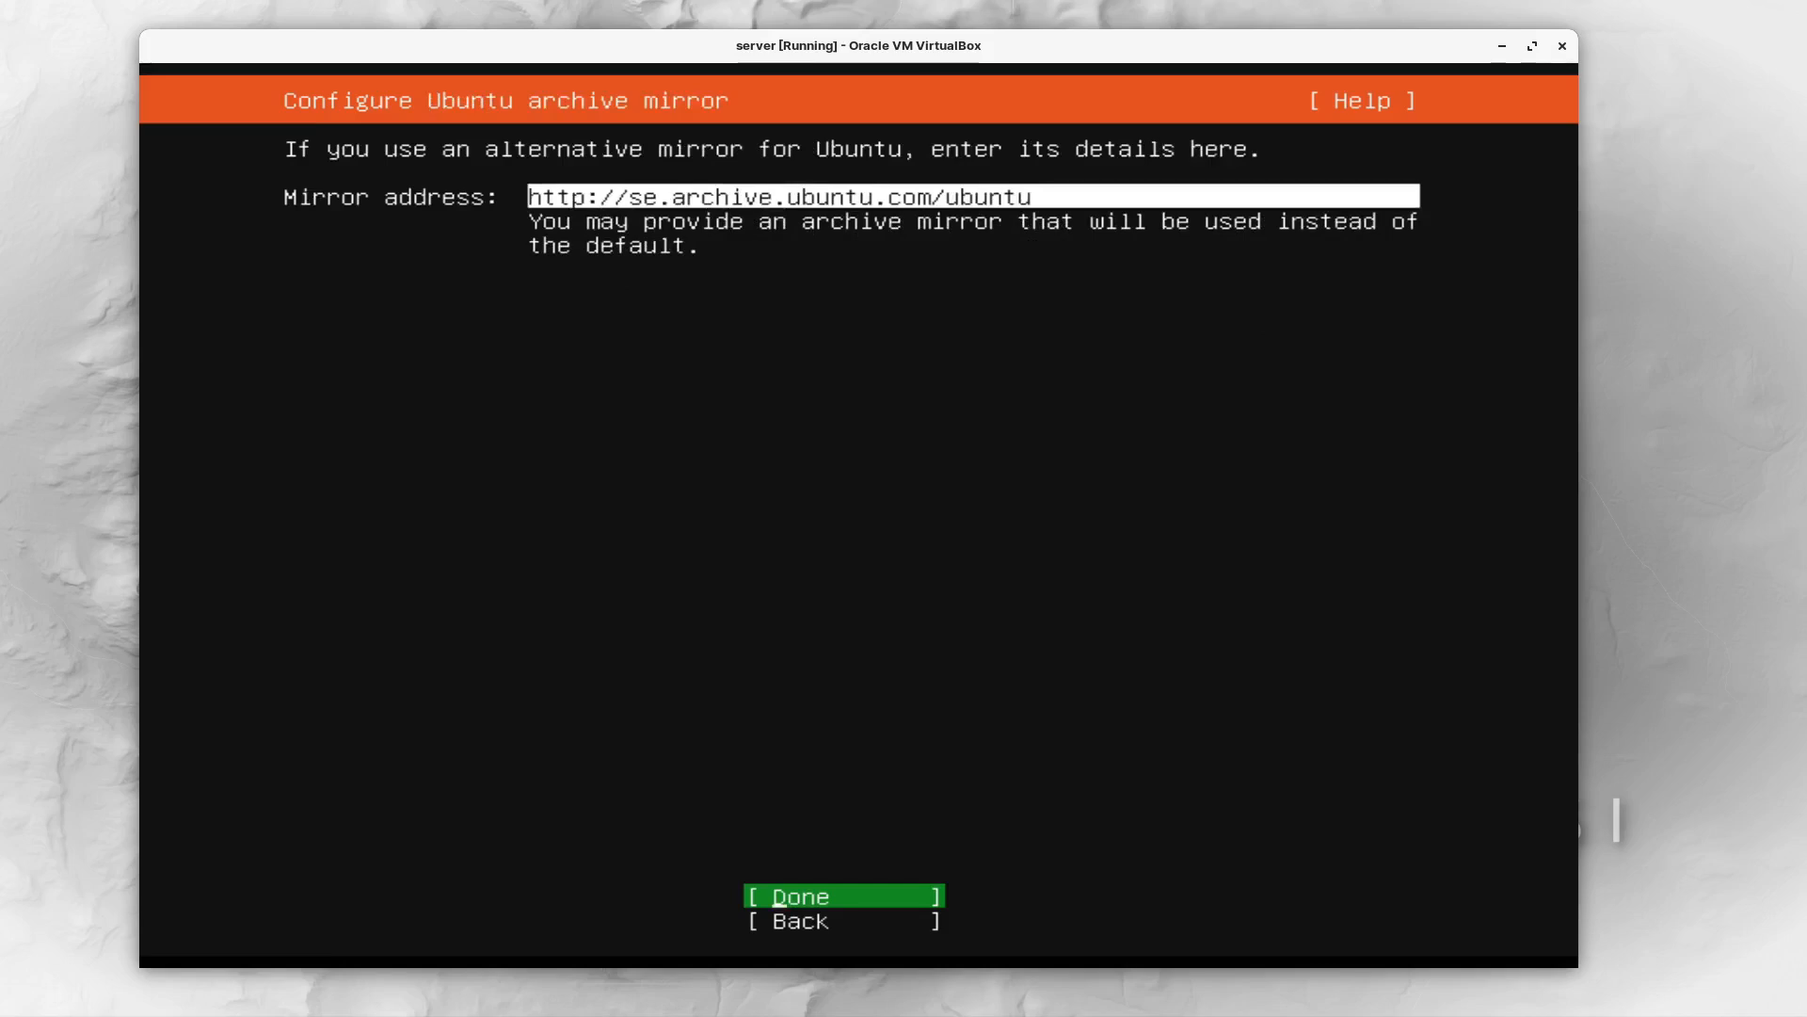
{"action": "key", "text": "Up"}
{"action": "key", "text": "Right"}
{"action": "key", "text": "Right"}
{"action": "key", "text": "Right"}
{"action": "key", "text": "Right"}
{"action": "key", "text": "Right"}
{"action": "key", "text": "Right"}
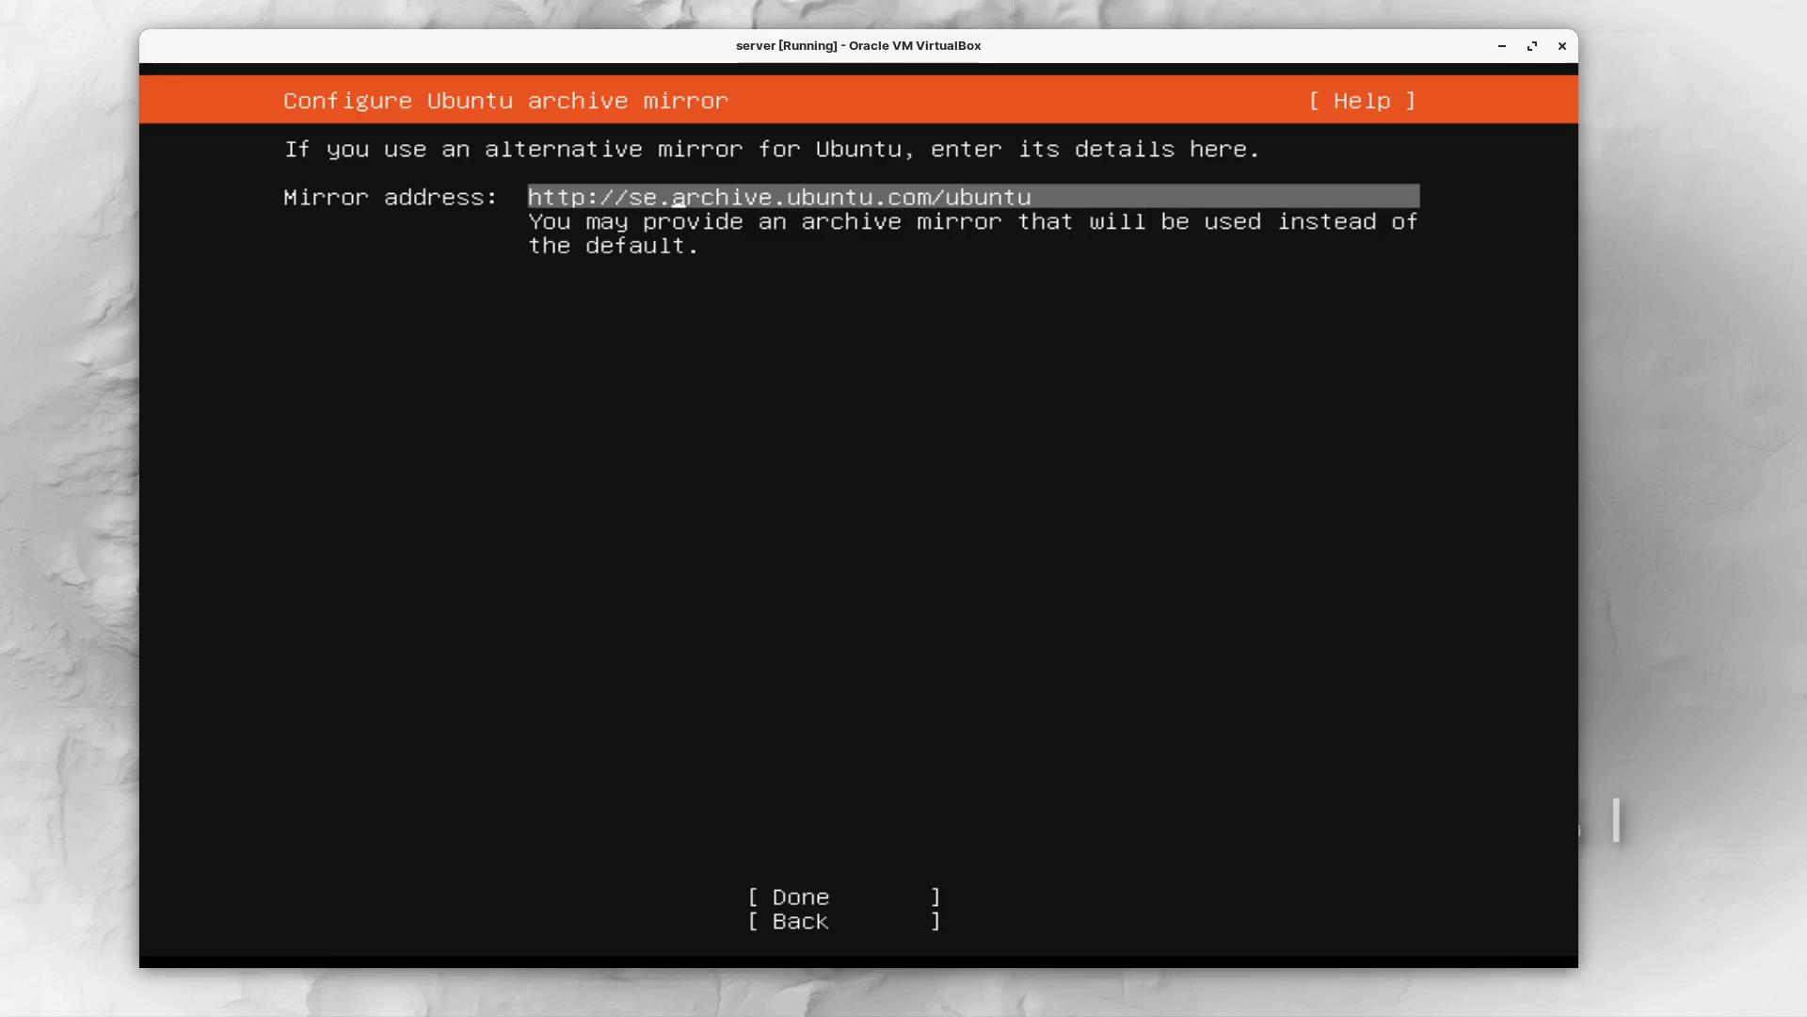
{"action": "key", "text": "BackSpace"}
{"action": "key", "text": "BackSpace"}
{"action": "key", "text": "BackSpace"}
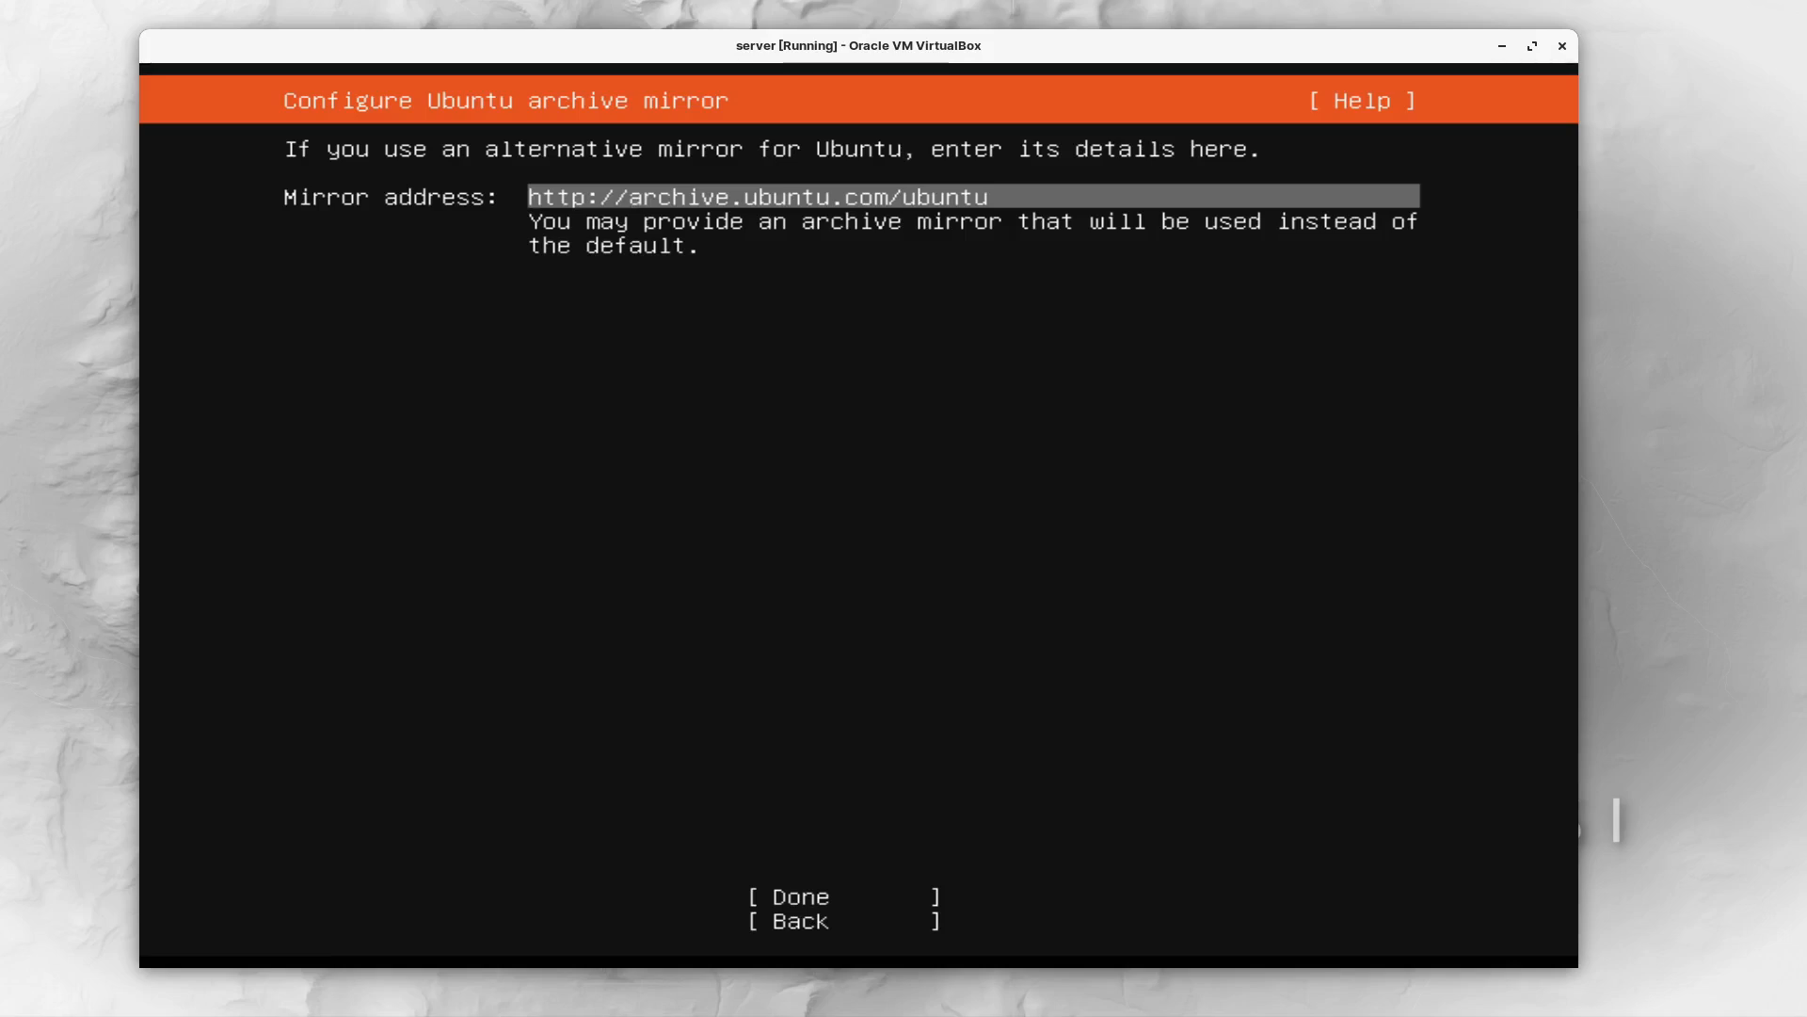
{"action": "key", "text": "Tab"}
{"action": "key", "text": "Up"}
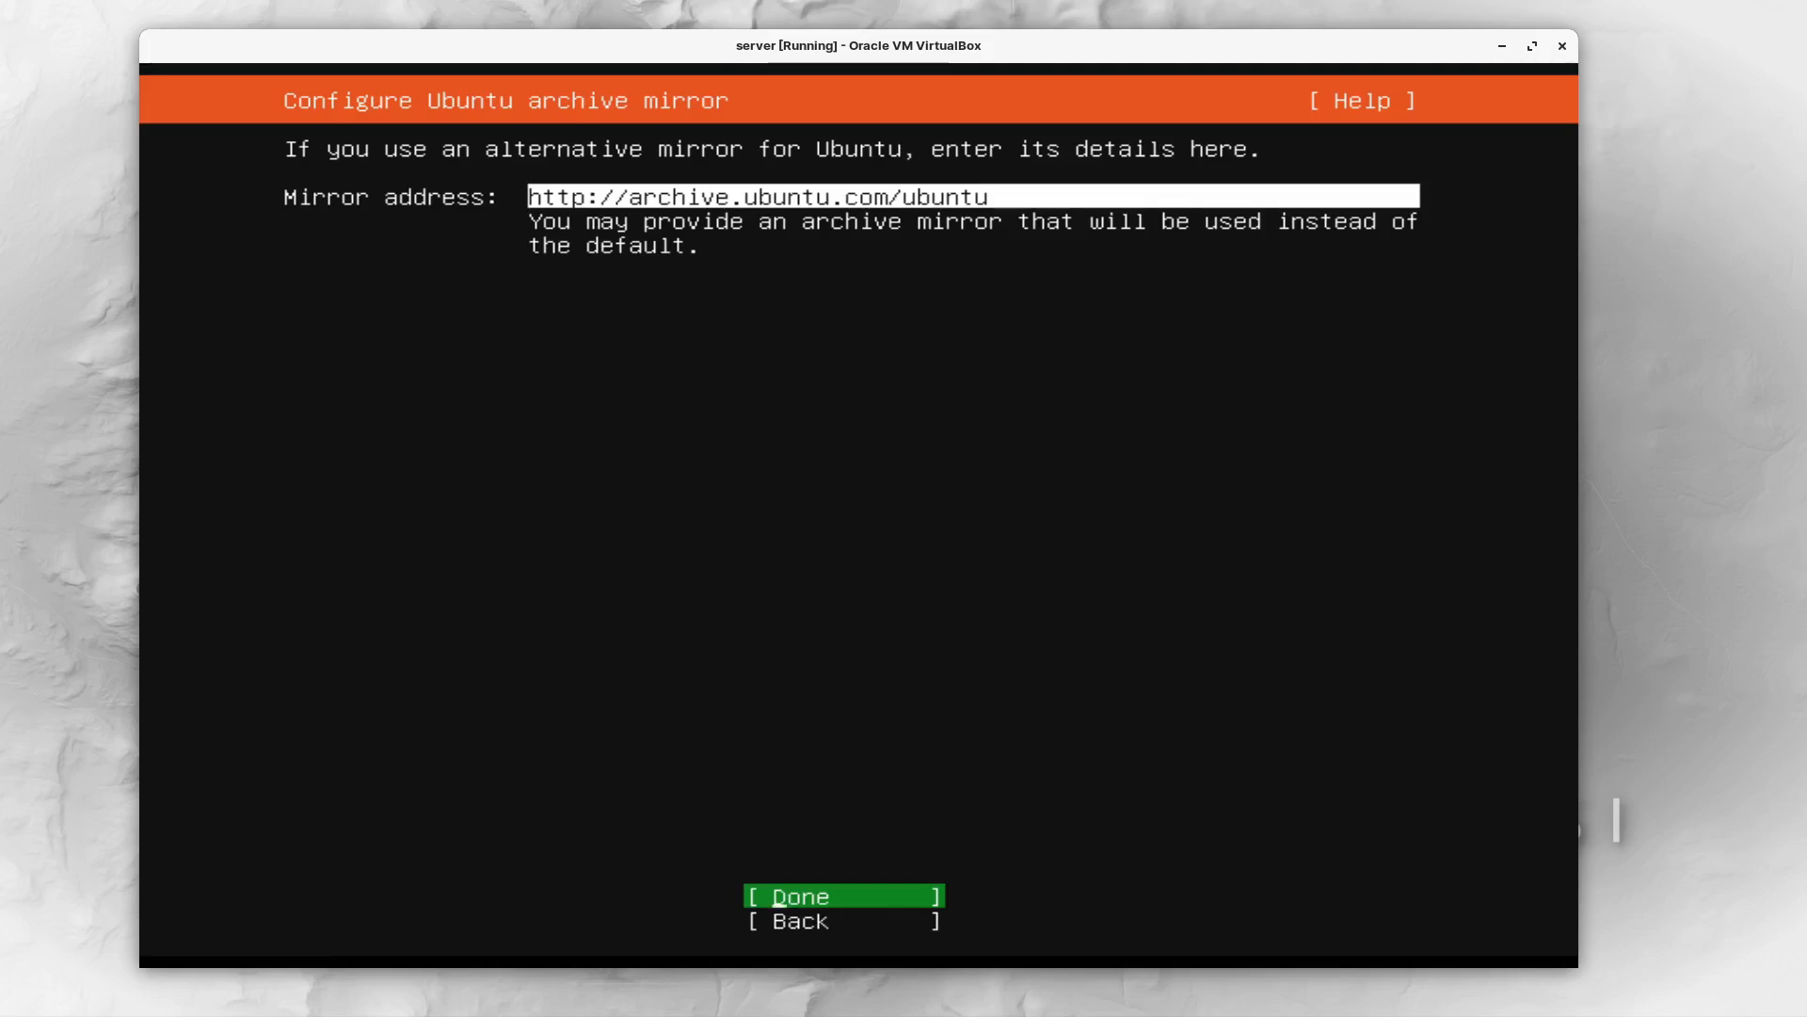
{"action": "key", "text": "Return"}
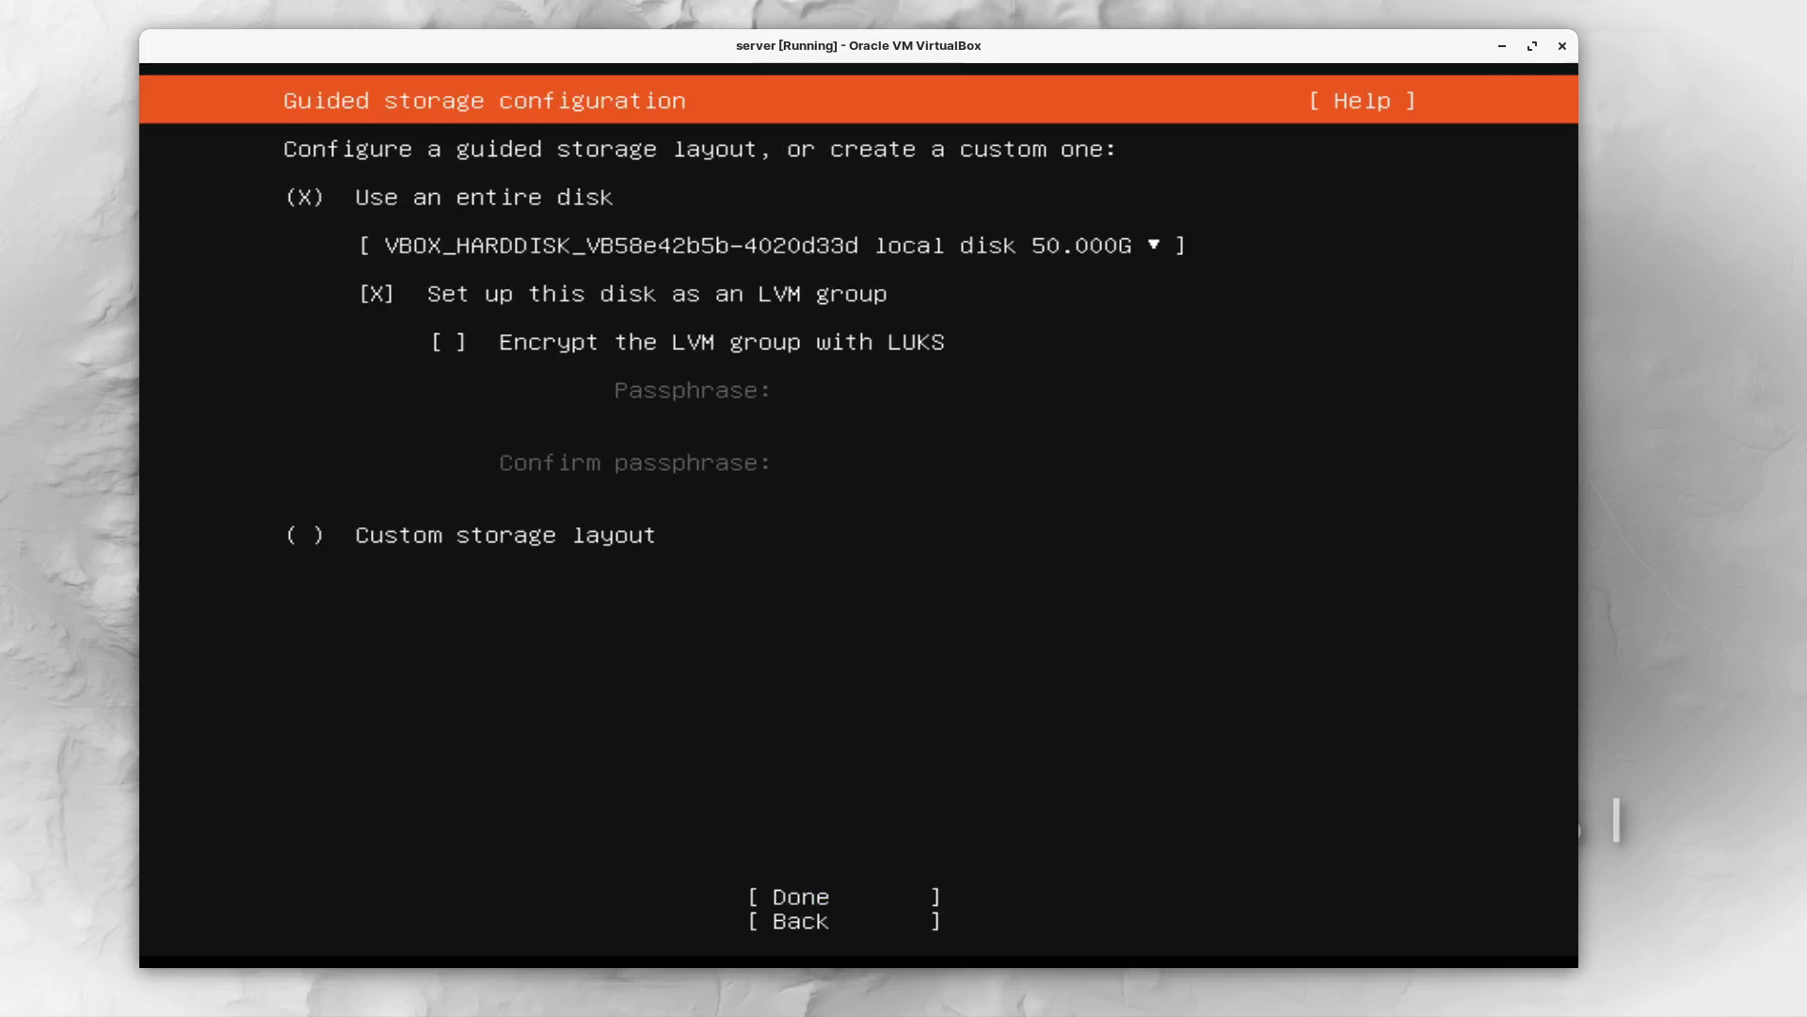
Keep the guided storage layout using the entire disk as an unencrypted LVM group and continue
{"action": "key", "text": "Down"}
{"action": "key", "text": "Down"}
{"action": "key", "text": "Down"}
{"action": "key", "text": "Down"}
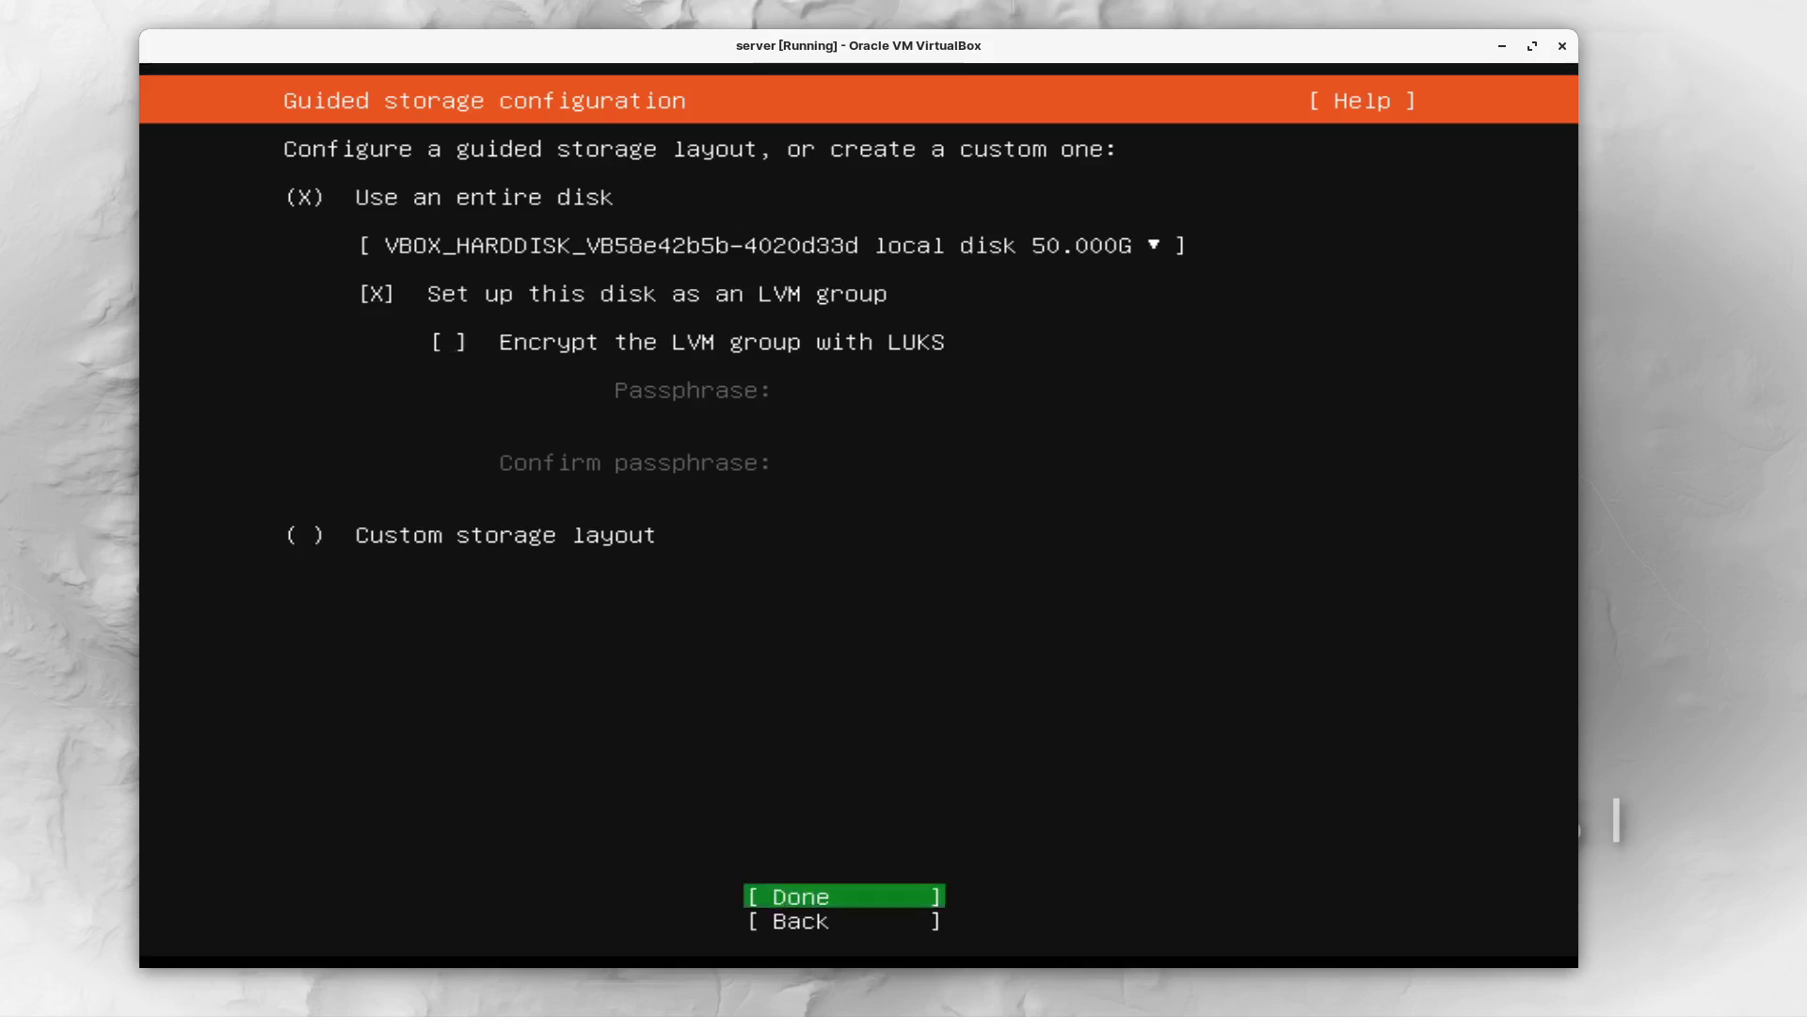
{"action": "key", "text": "Return"}
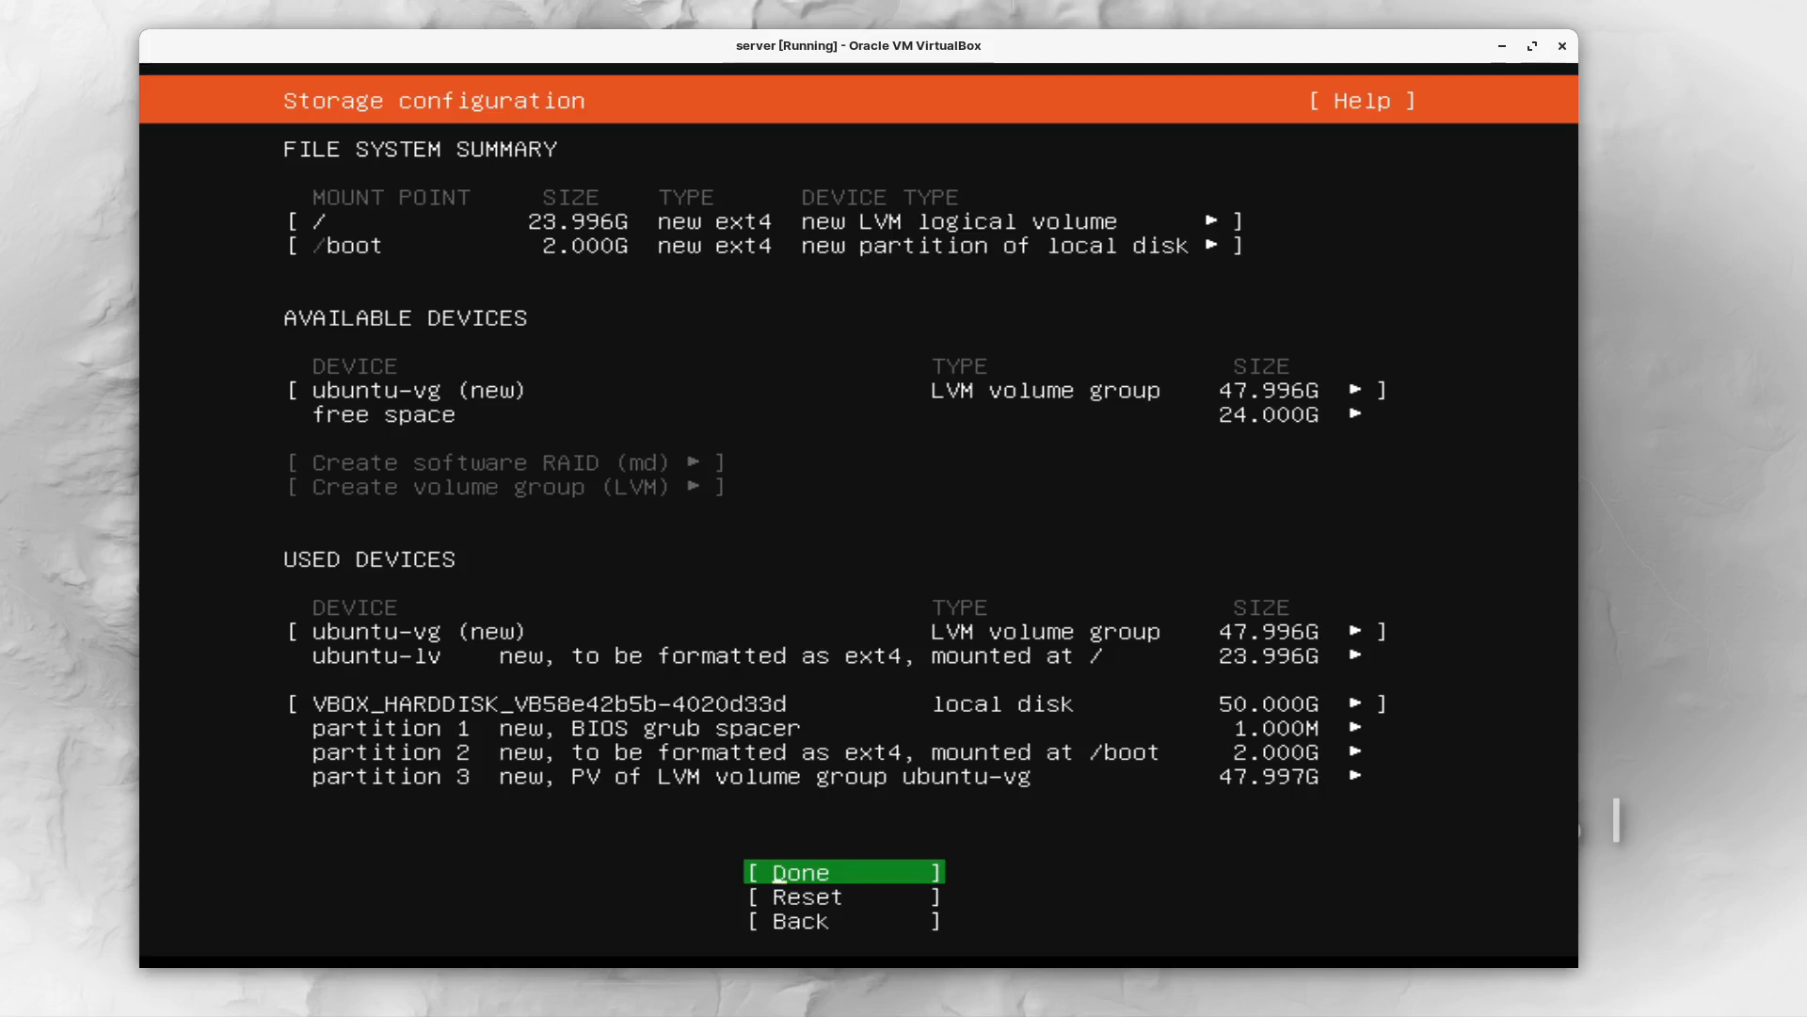
Accept the proposed storage configuration and confirm the destructive action to begin the installation
{"action": "key", "text": "Return"}
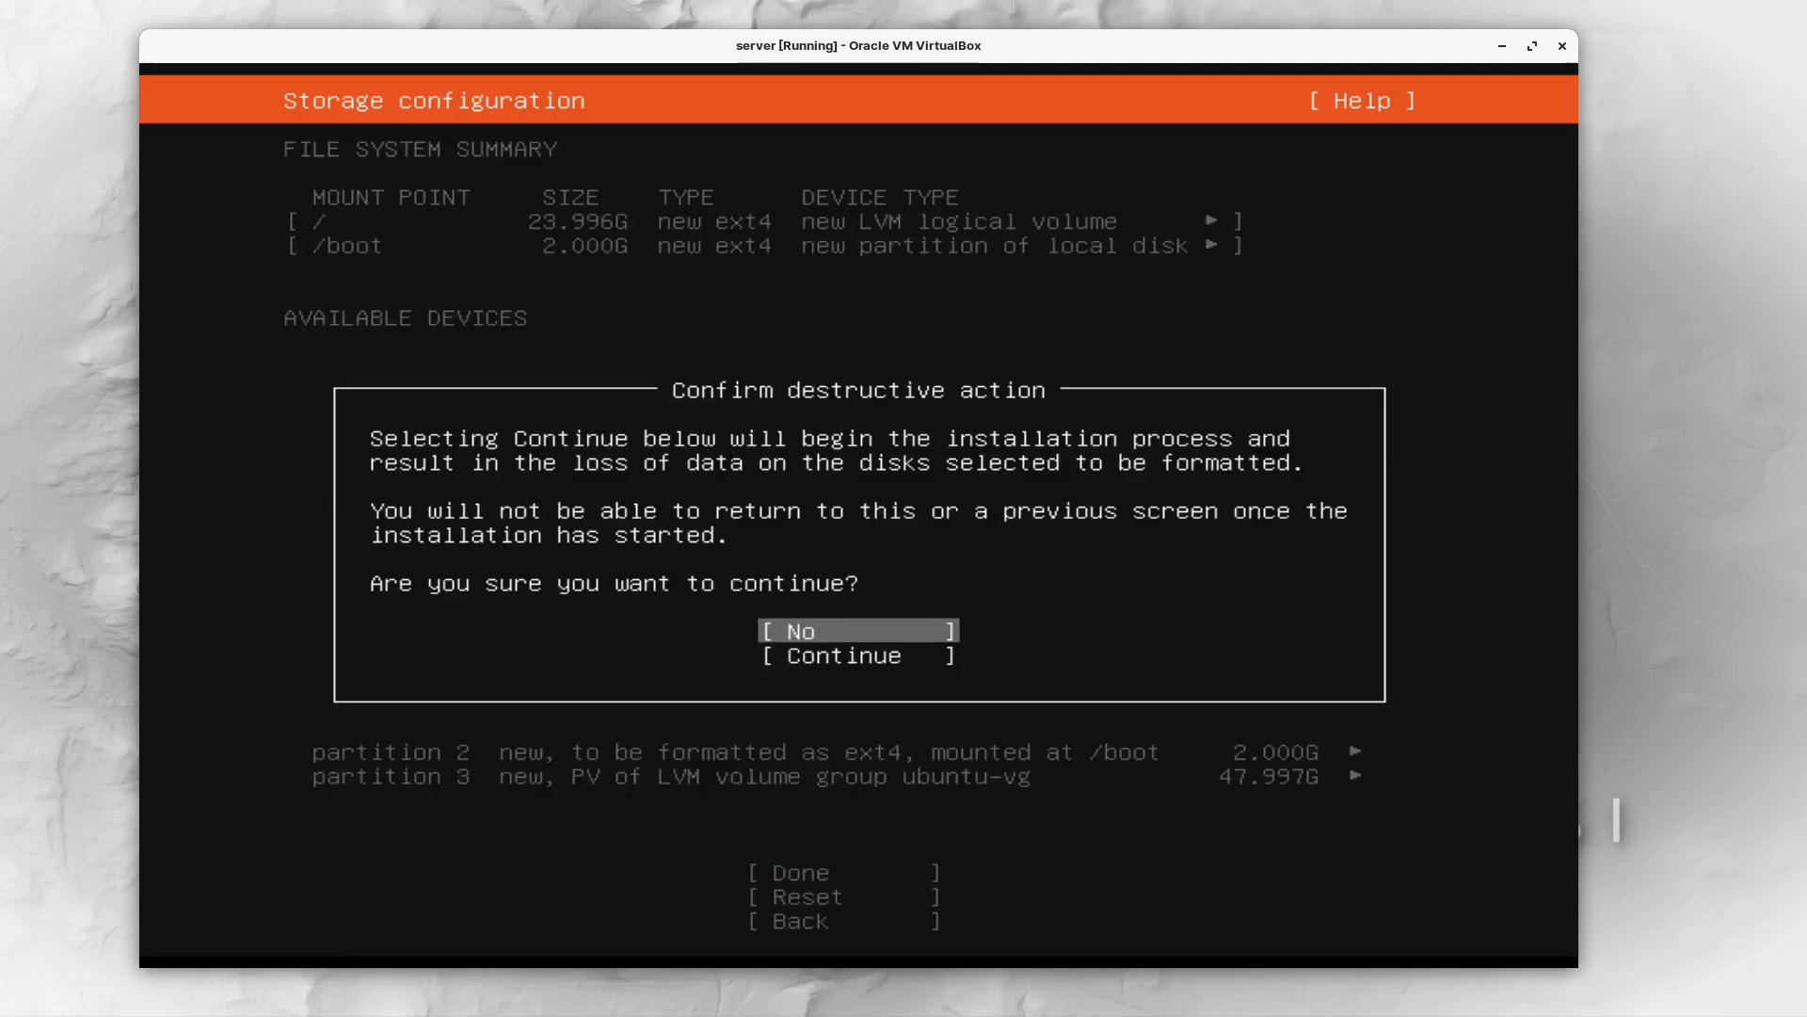
{"action": "key", "text": "Down"}
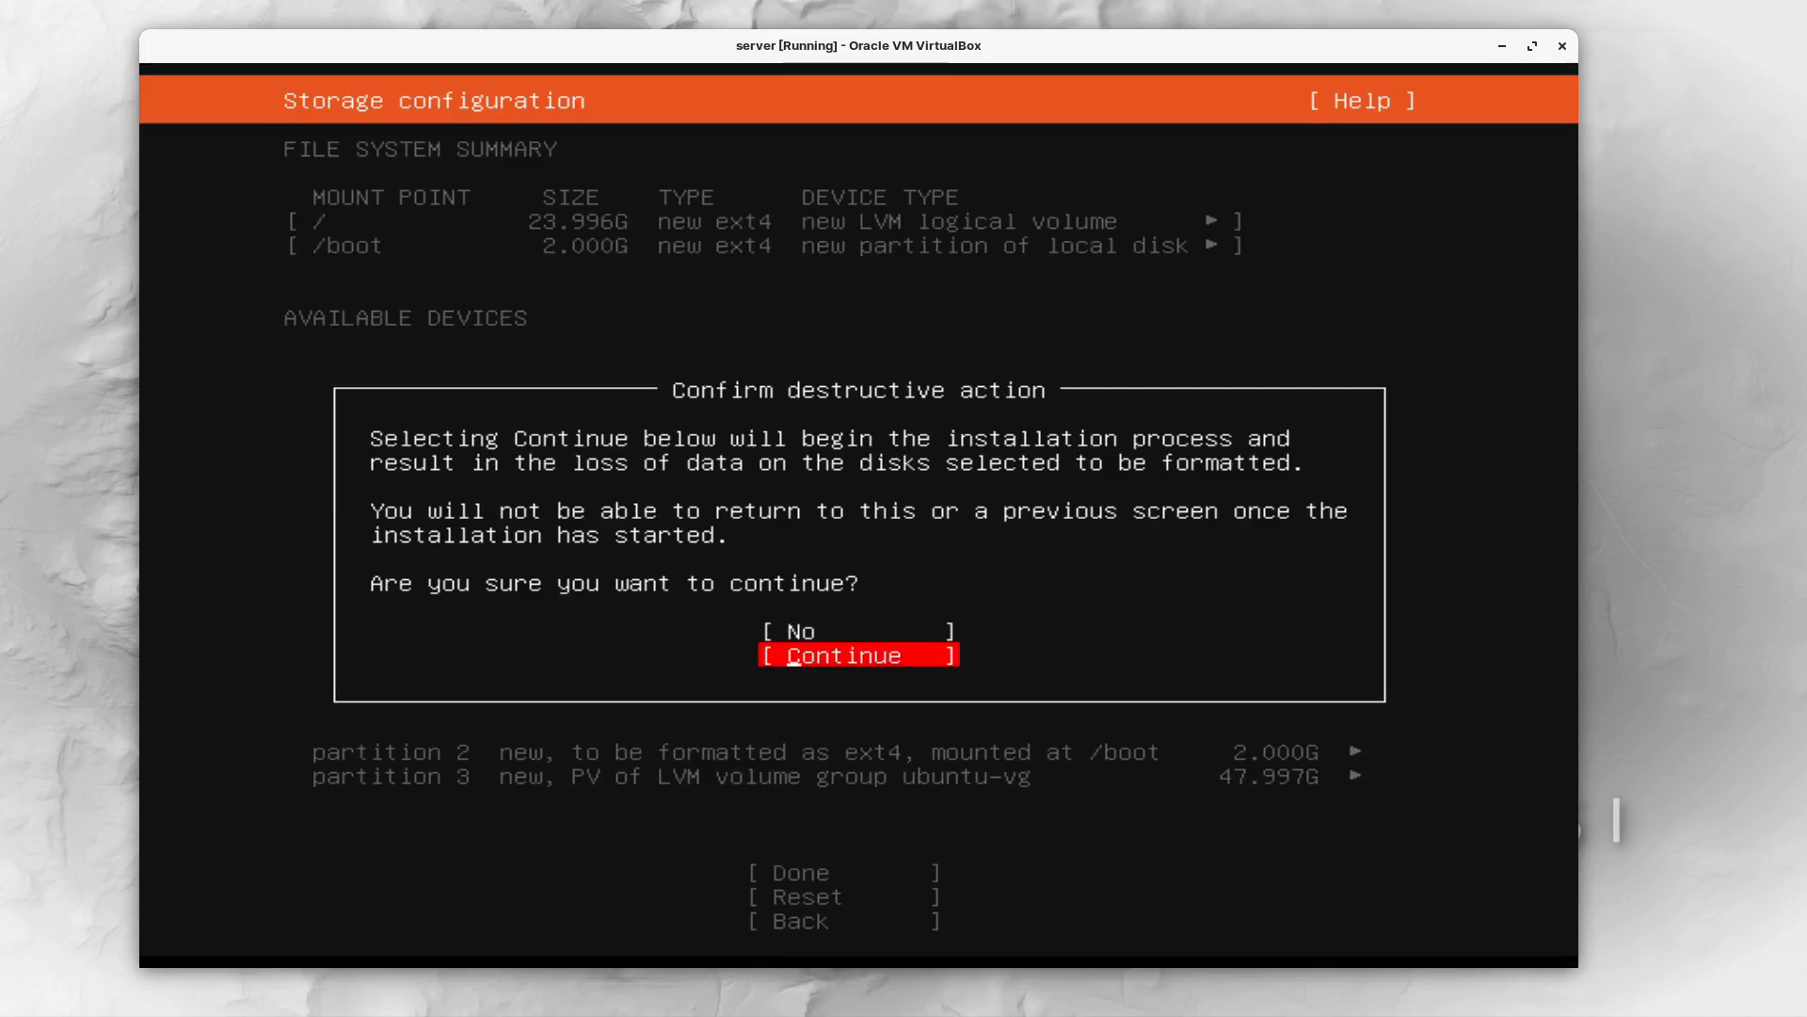
{"action": "key", "text": "Return"}
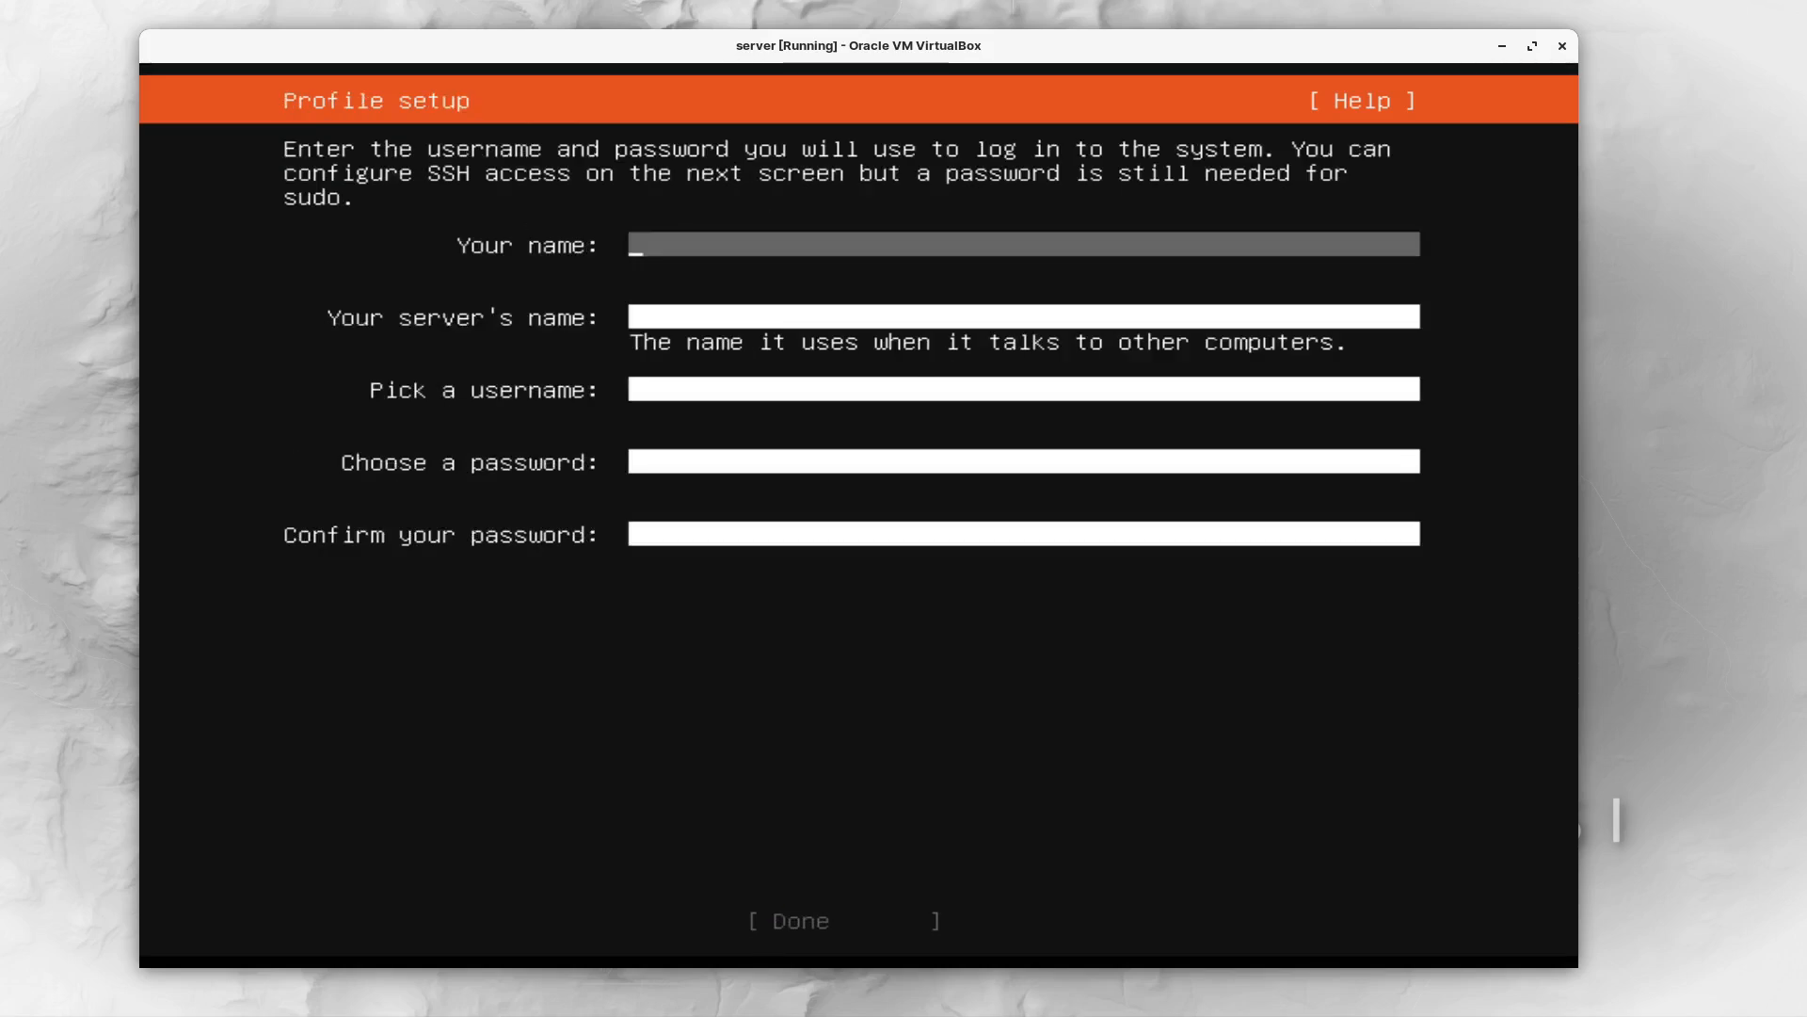
Fill in the profile with the name Geosupportsystem, the server name server and the username geo
{"action": "type", "text": "Geosupportsystem"}
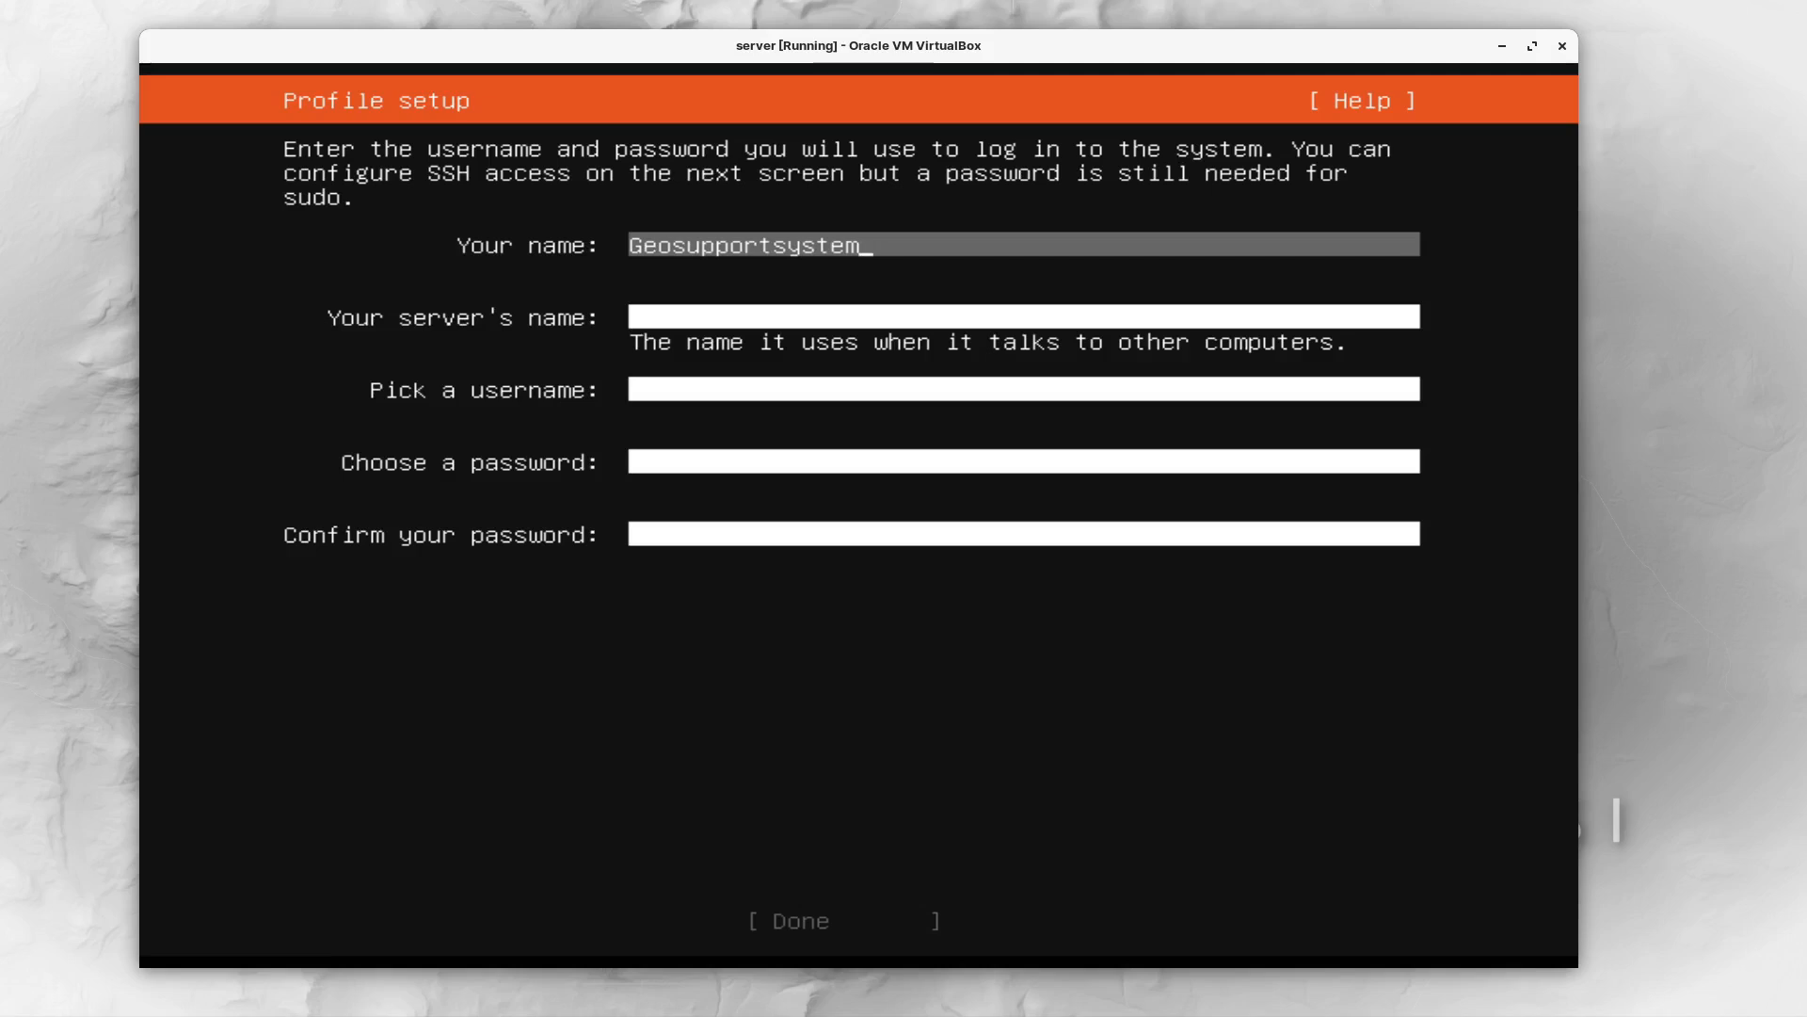
{"action": "key", "text": "Tab"}
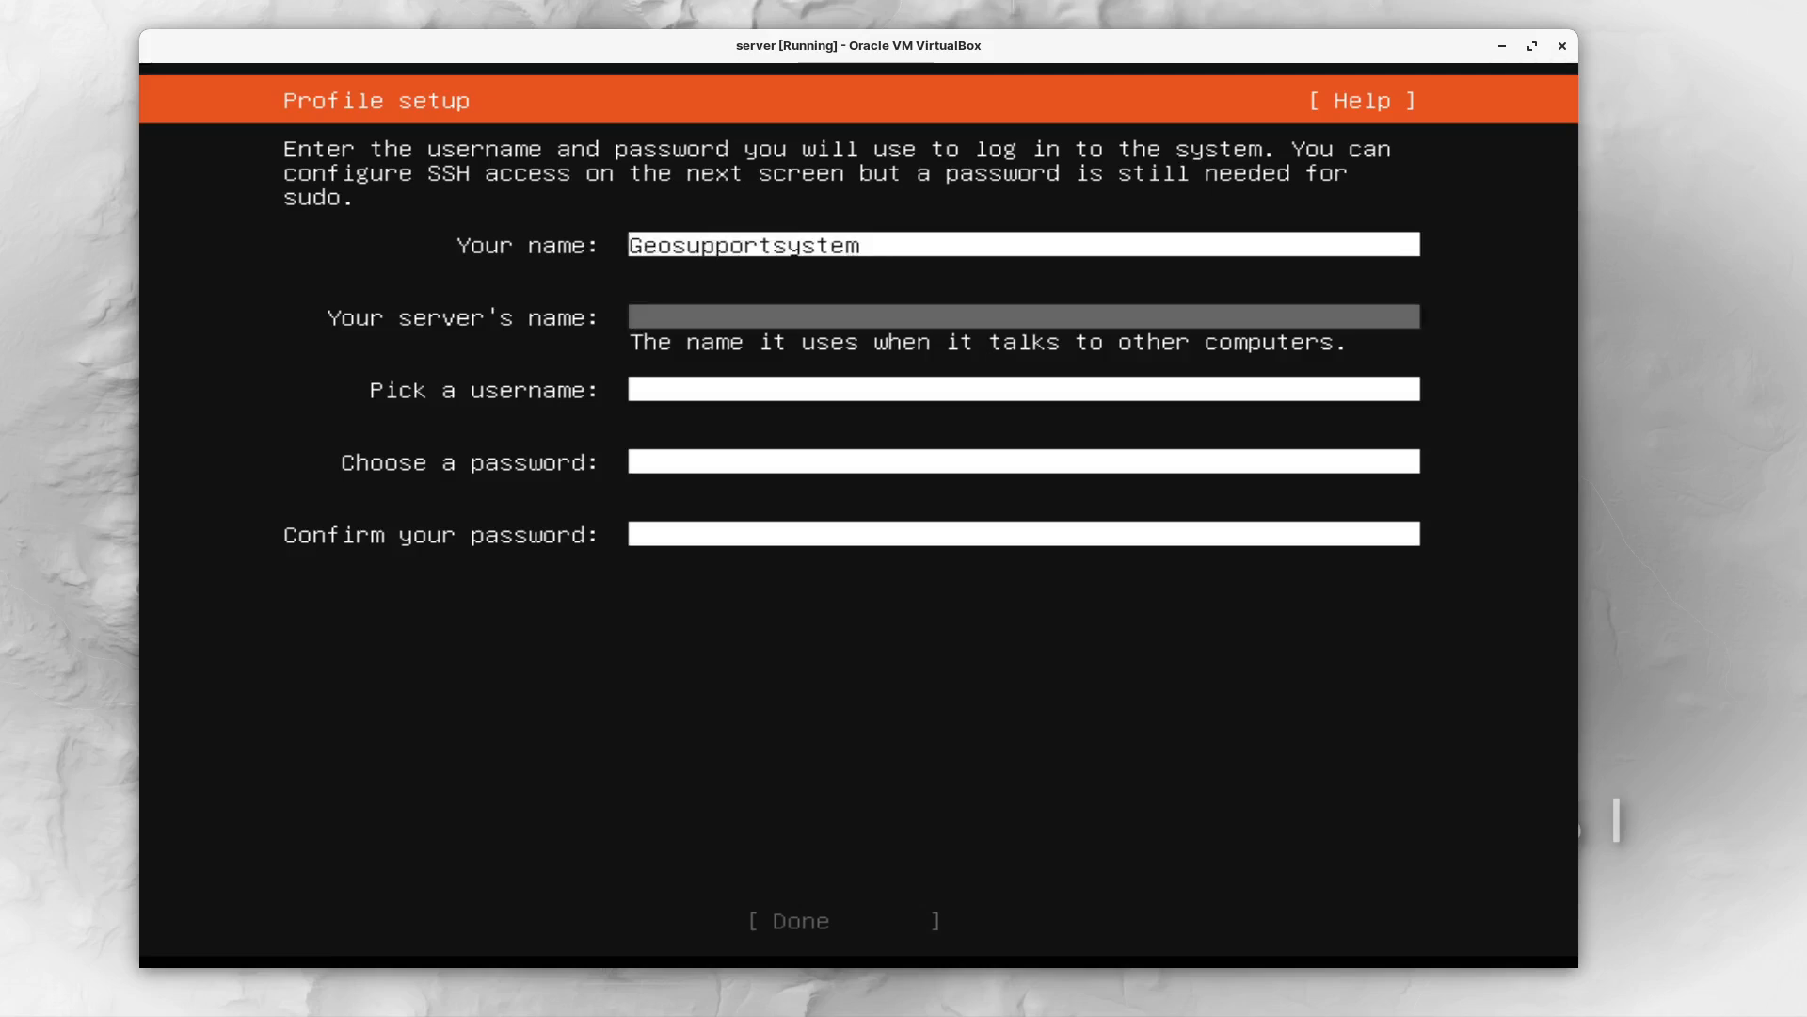
{"action": "type", "text": "server"}
{"action": "key", "text": "Tab"}
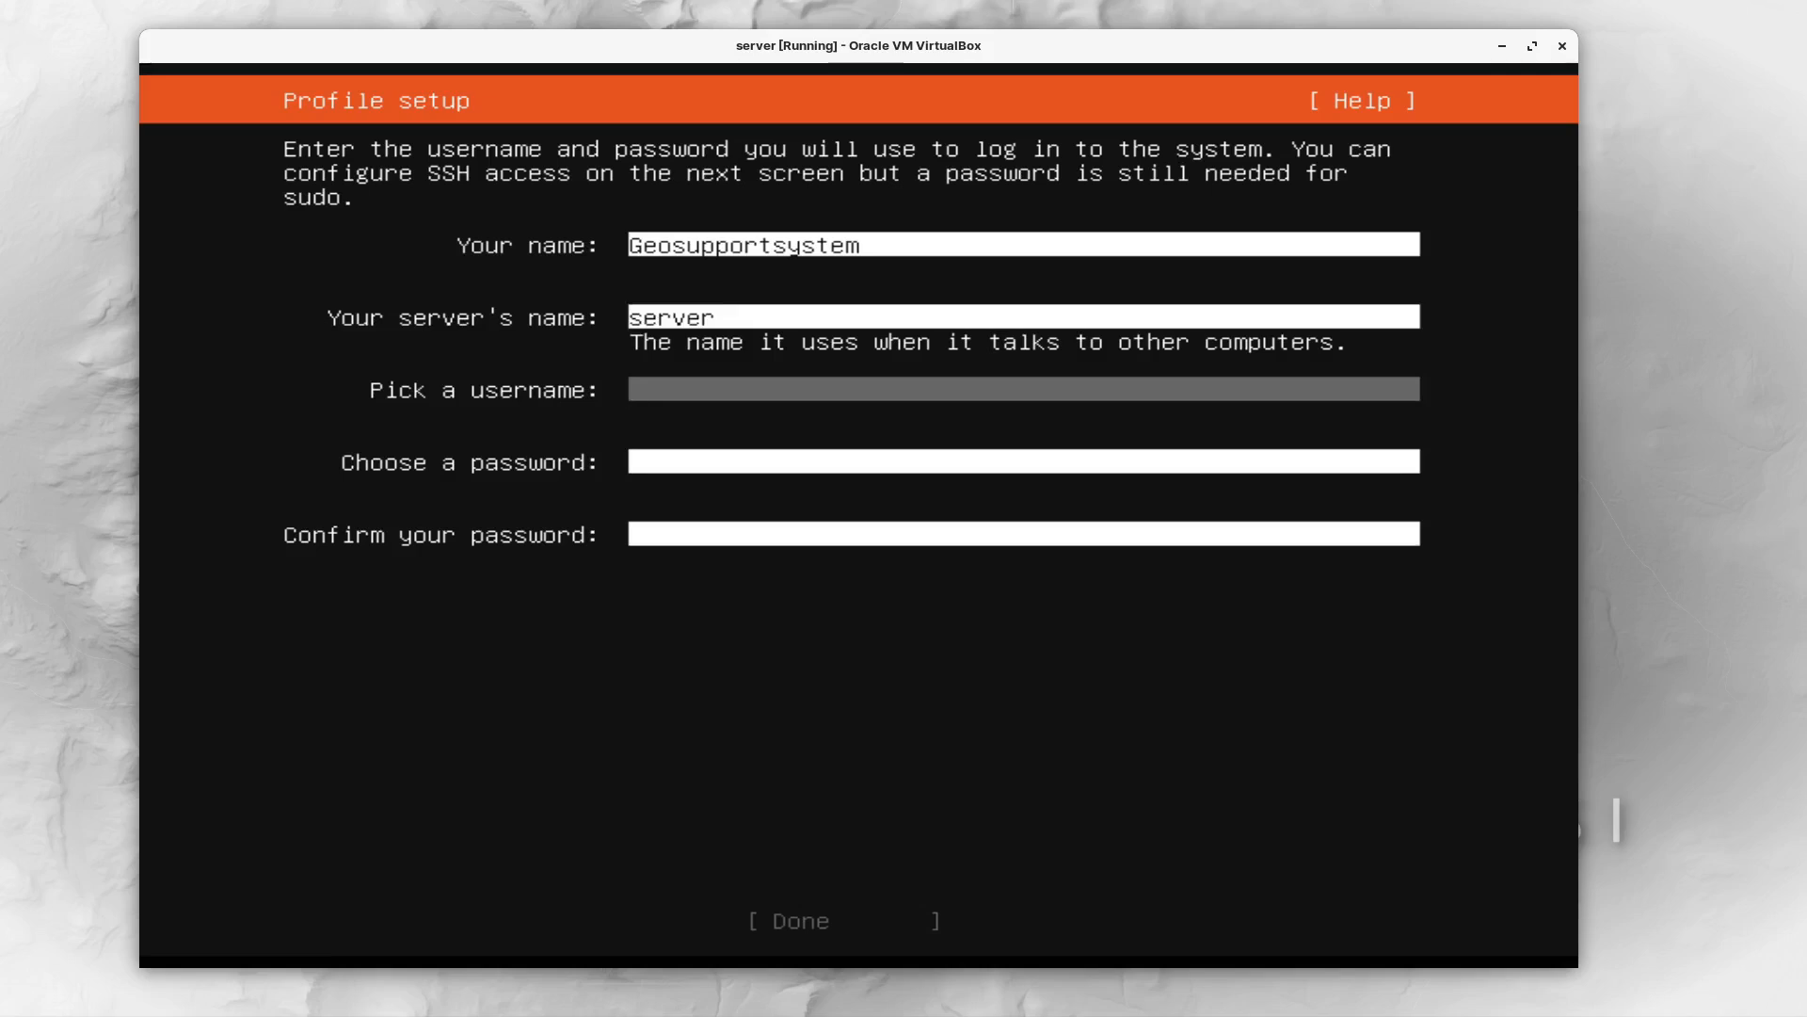
{"action": "type", "text": "geo"}
{"action": "key", "text": "Tab"}
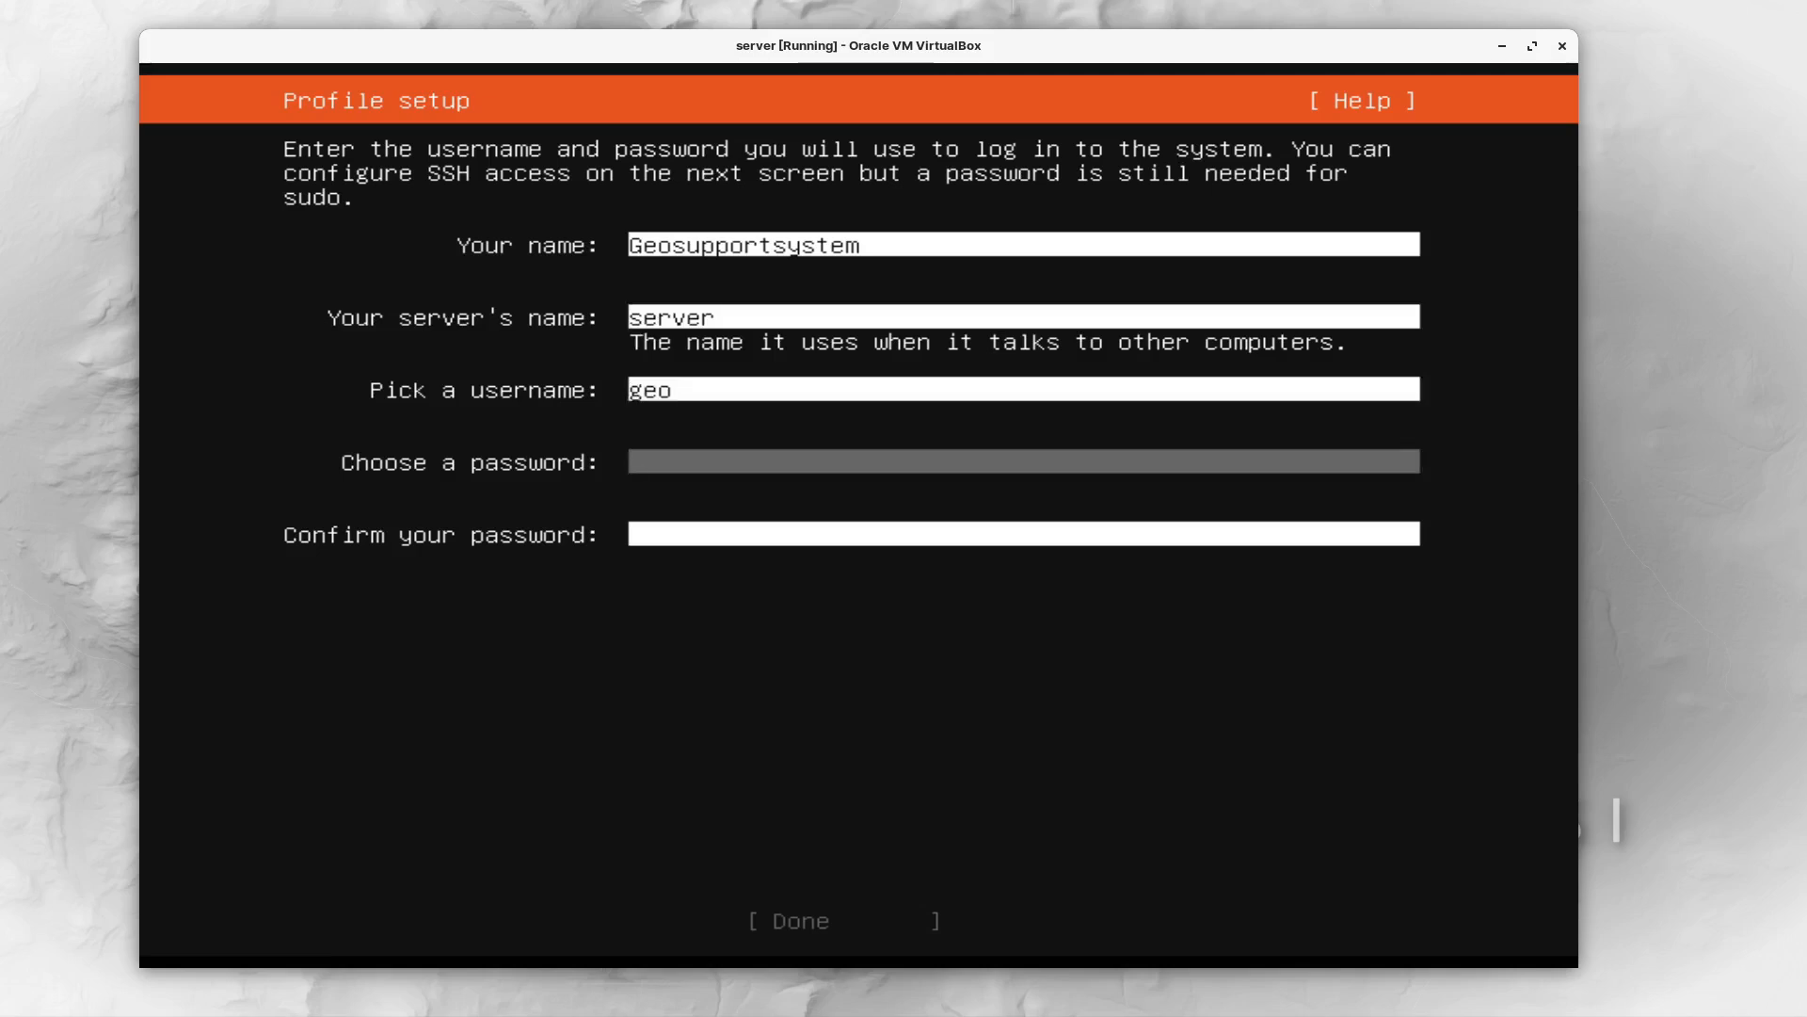
Enter and confirm the account password for the profile, then accept the profile setup
{"action": "type", "text": "*********"}
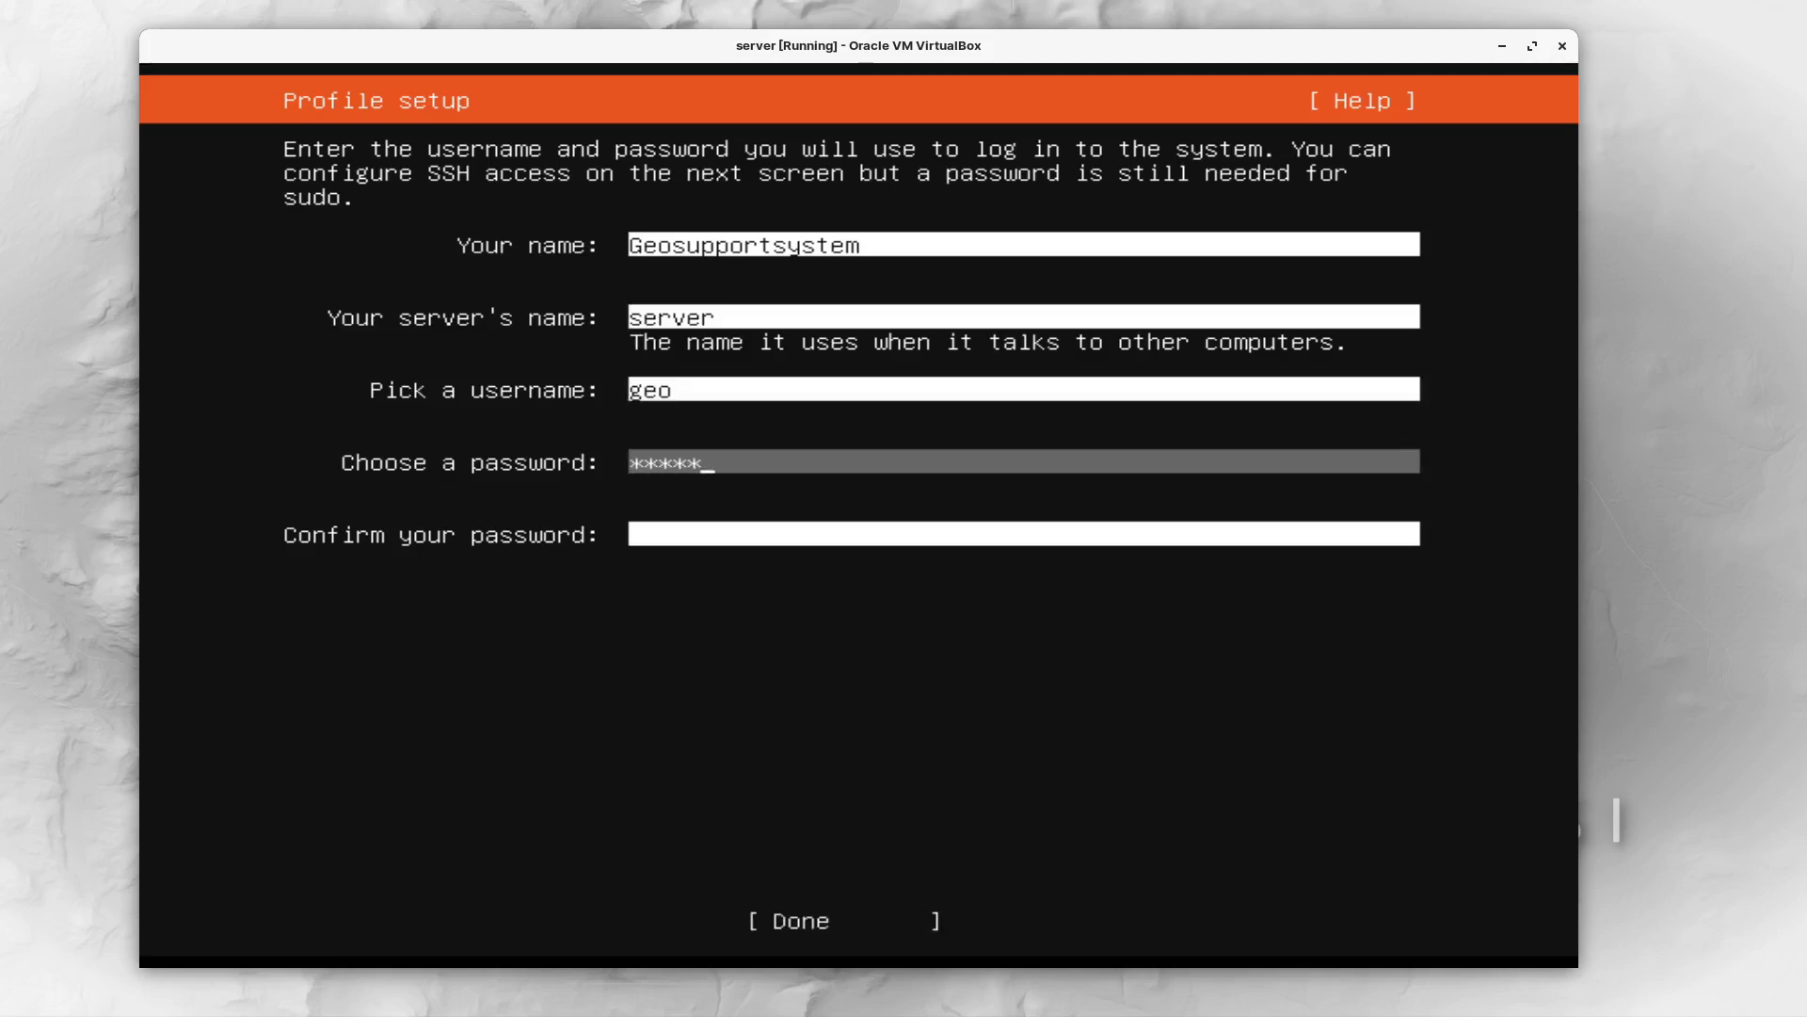
{"action": "type", "text": "**"}
{"action": "key", "text": "Tab"}
{"action": "type", "text": "****"}
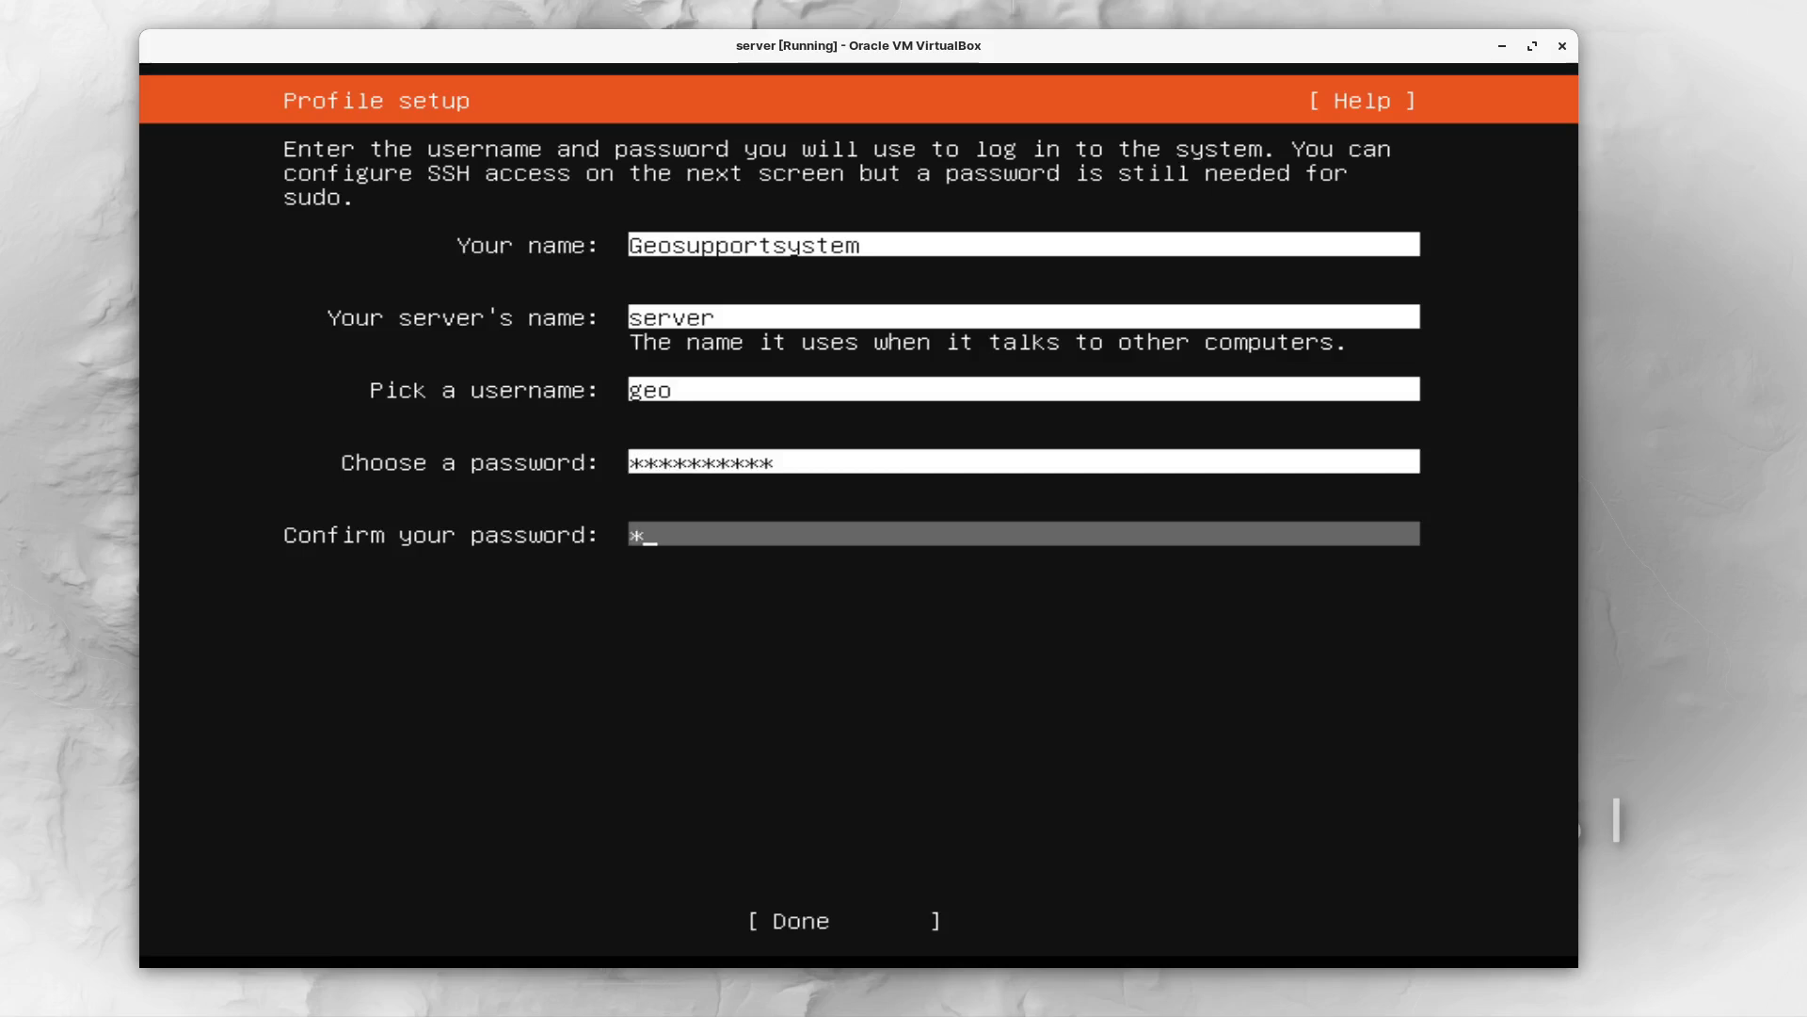
{"action": "type", "text": "*******"}
{"action": "key", "text": "Tab"}
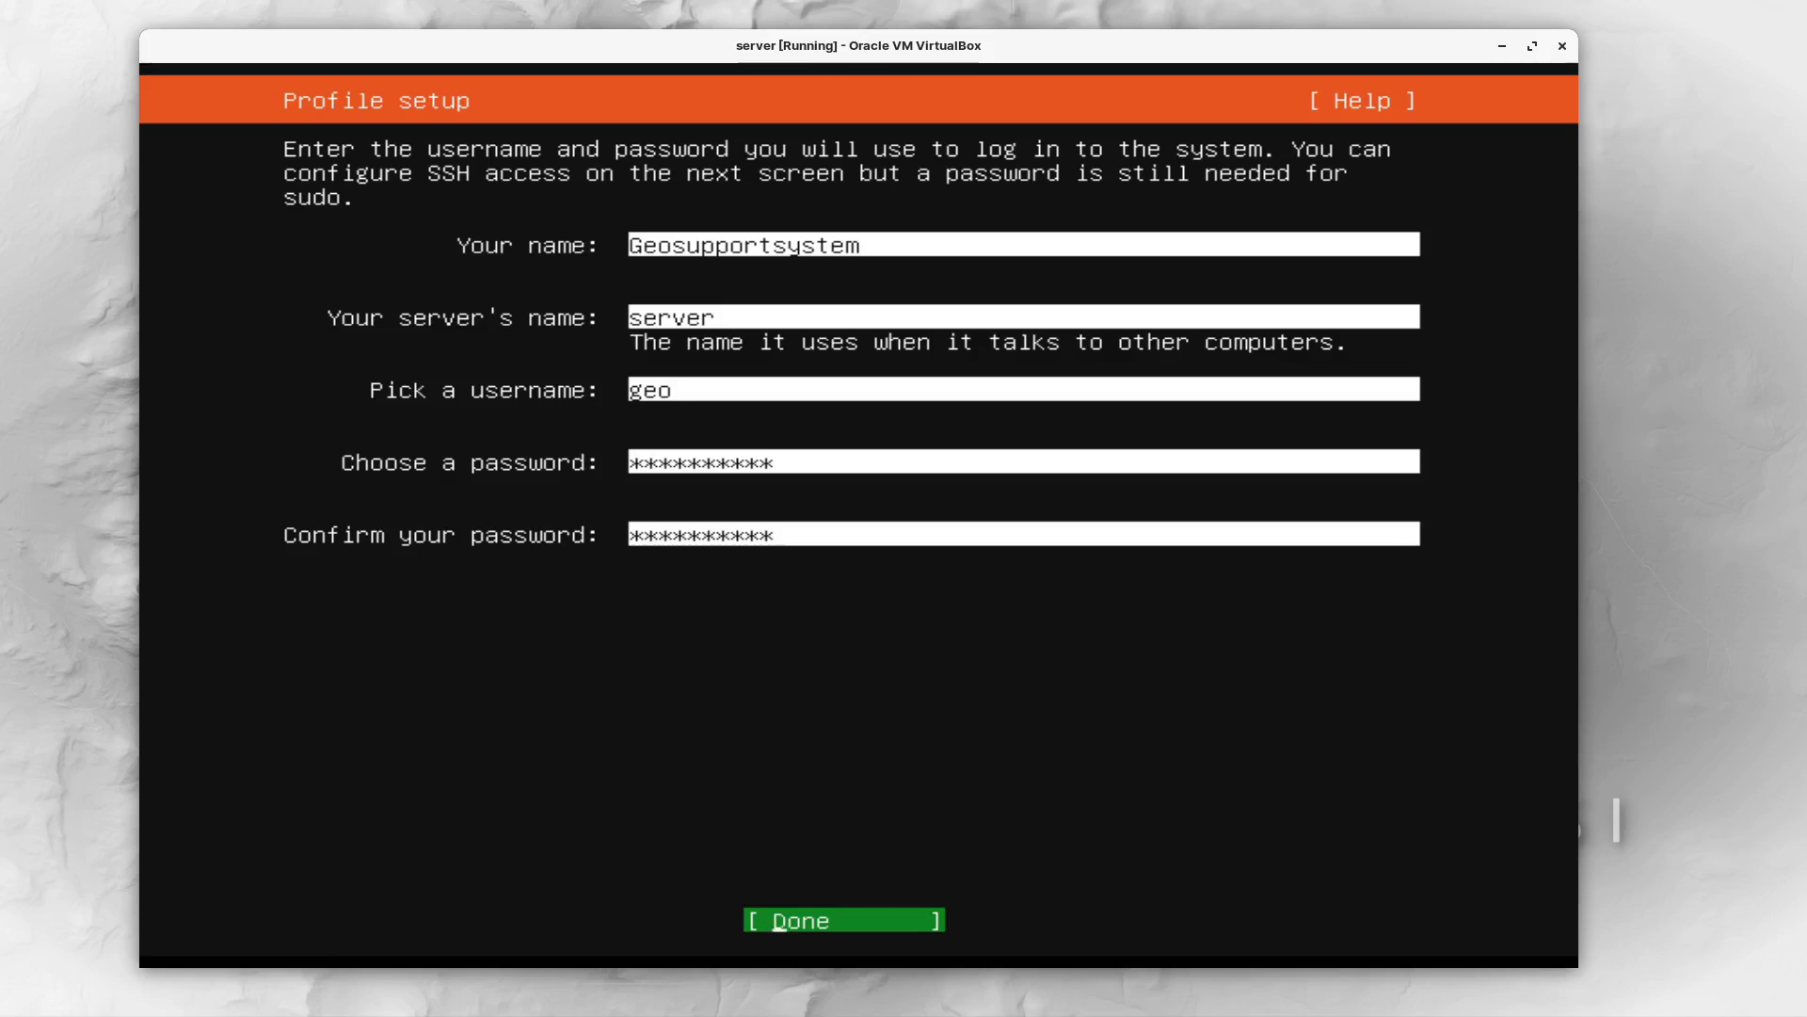
{"action": "key", "text": "Return"}
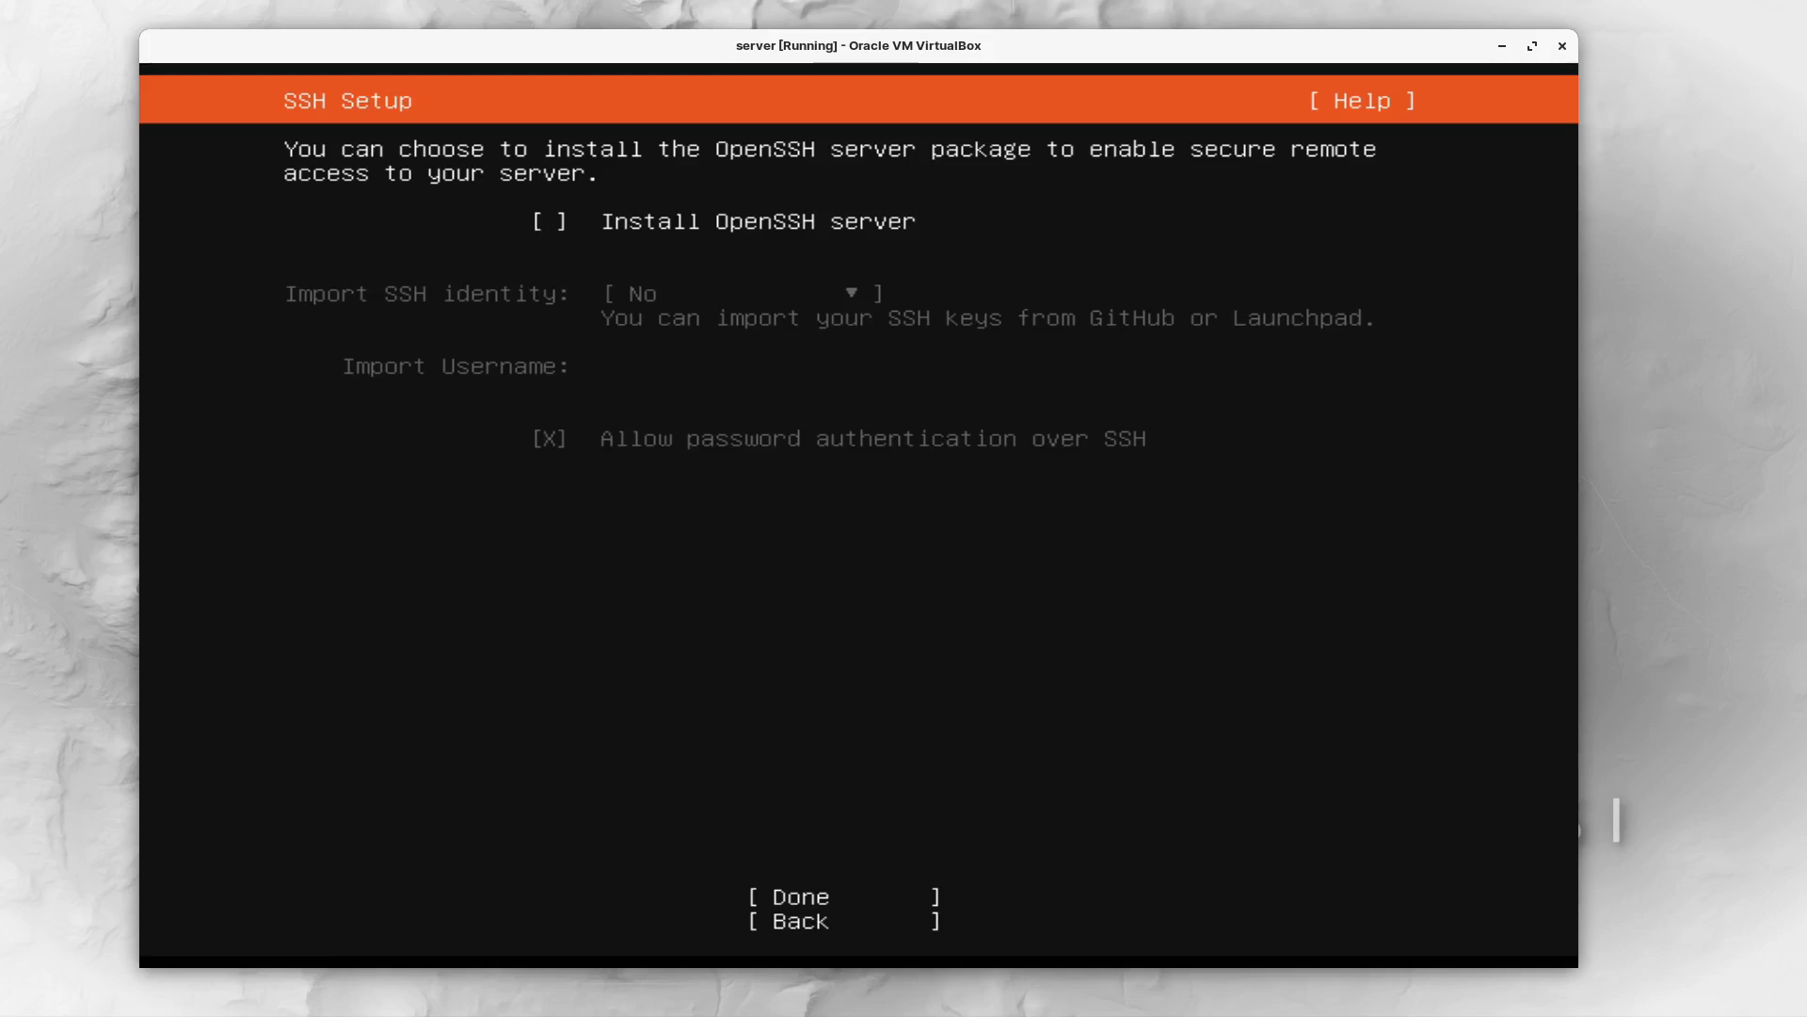
Enable installation of the OpenSSH server without importing an SSH identity and continue
{"action": "key", "text": "space"}
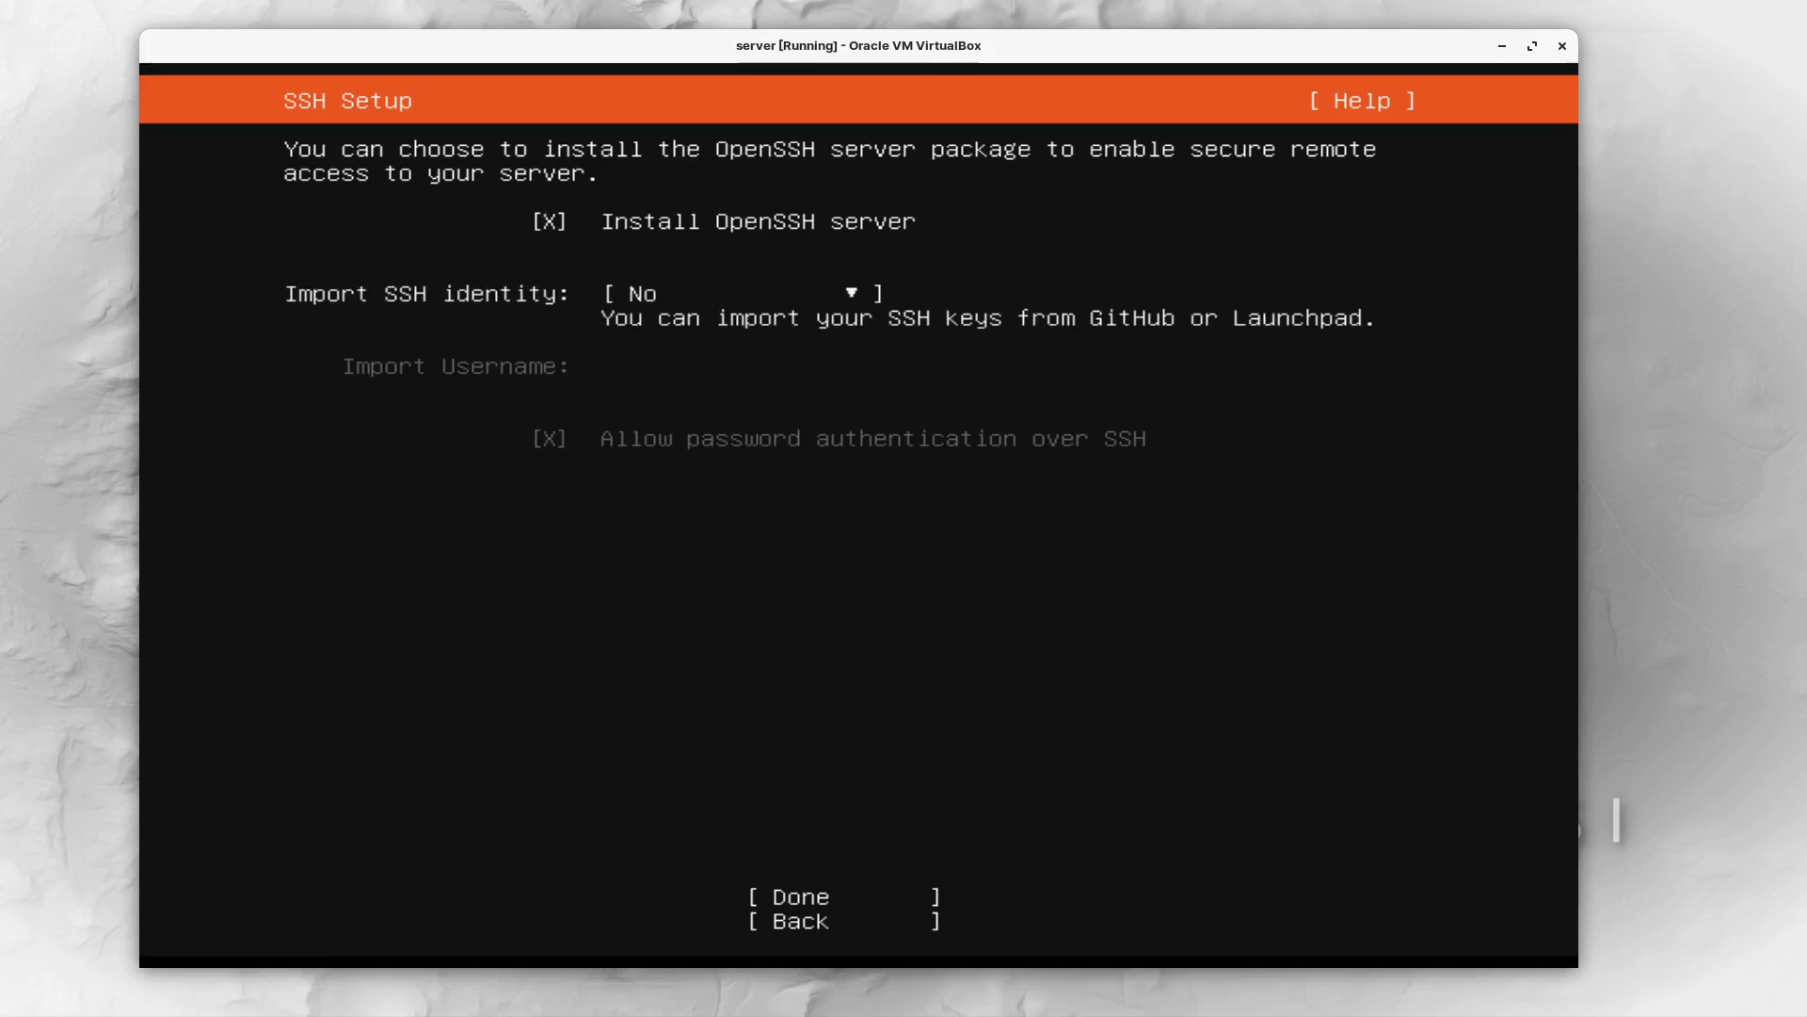
{"action": "key", "text": "Tab"}
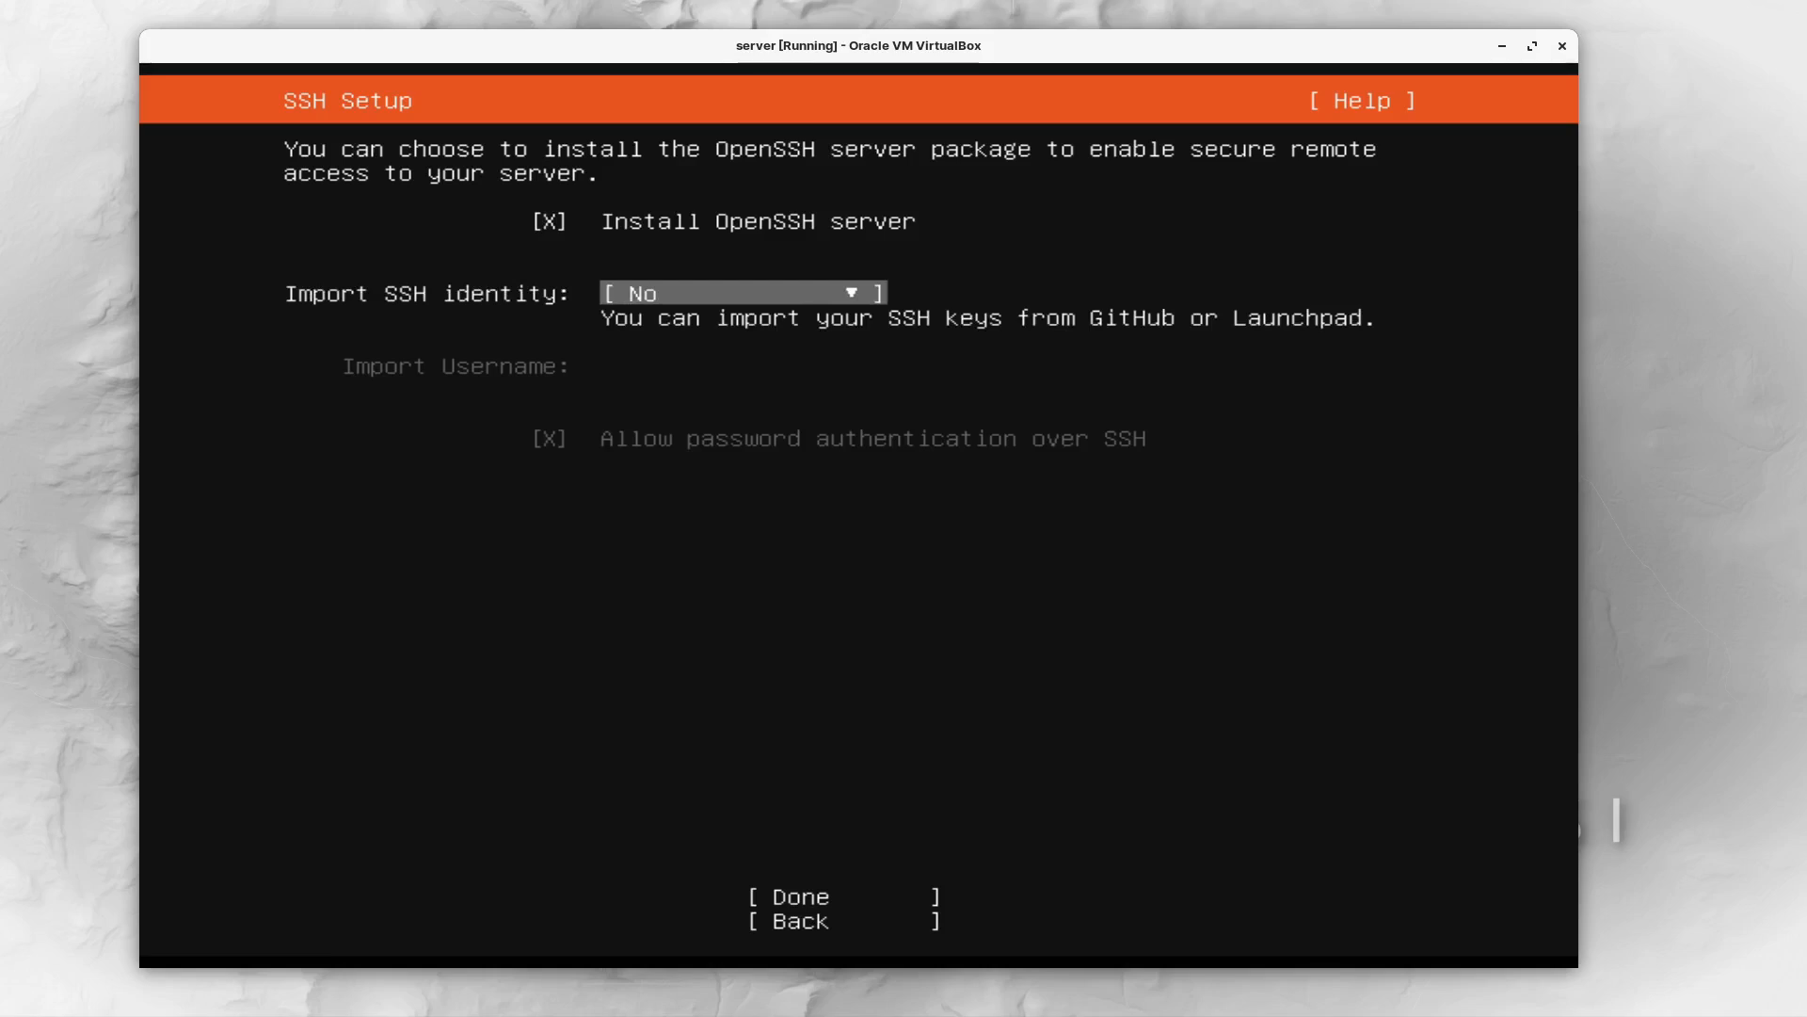
{"action": "key", "text": "Tab"}
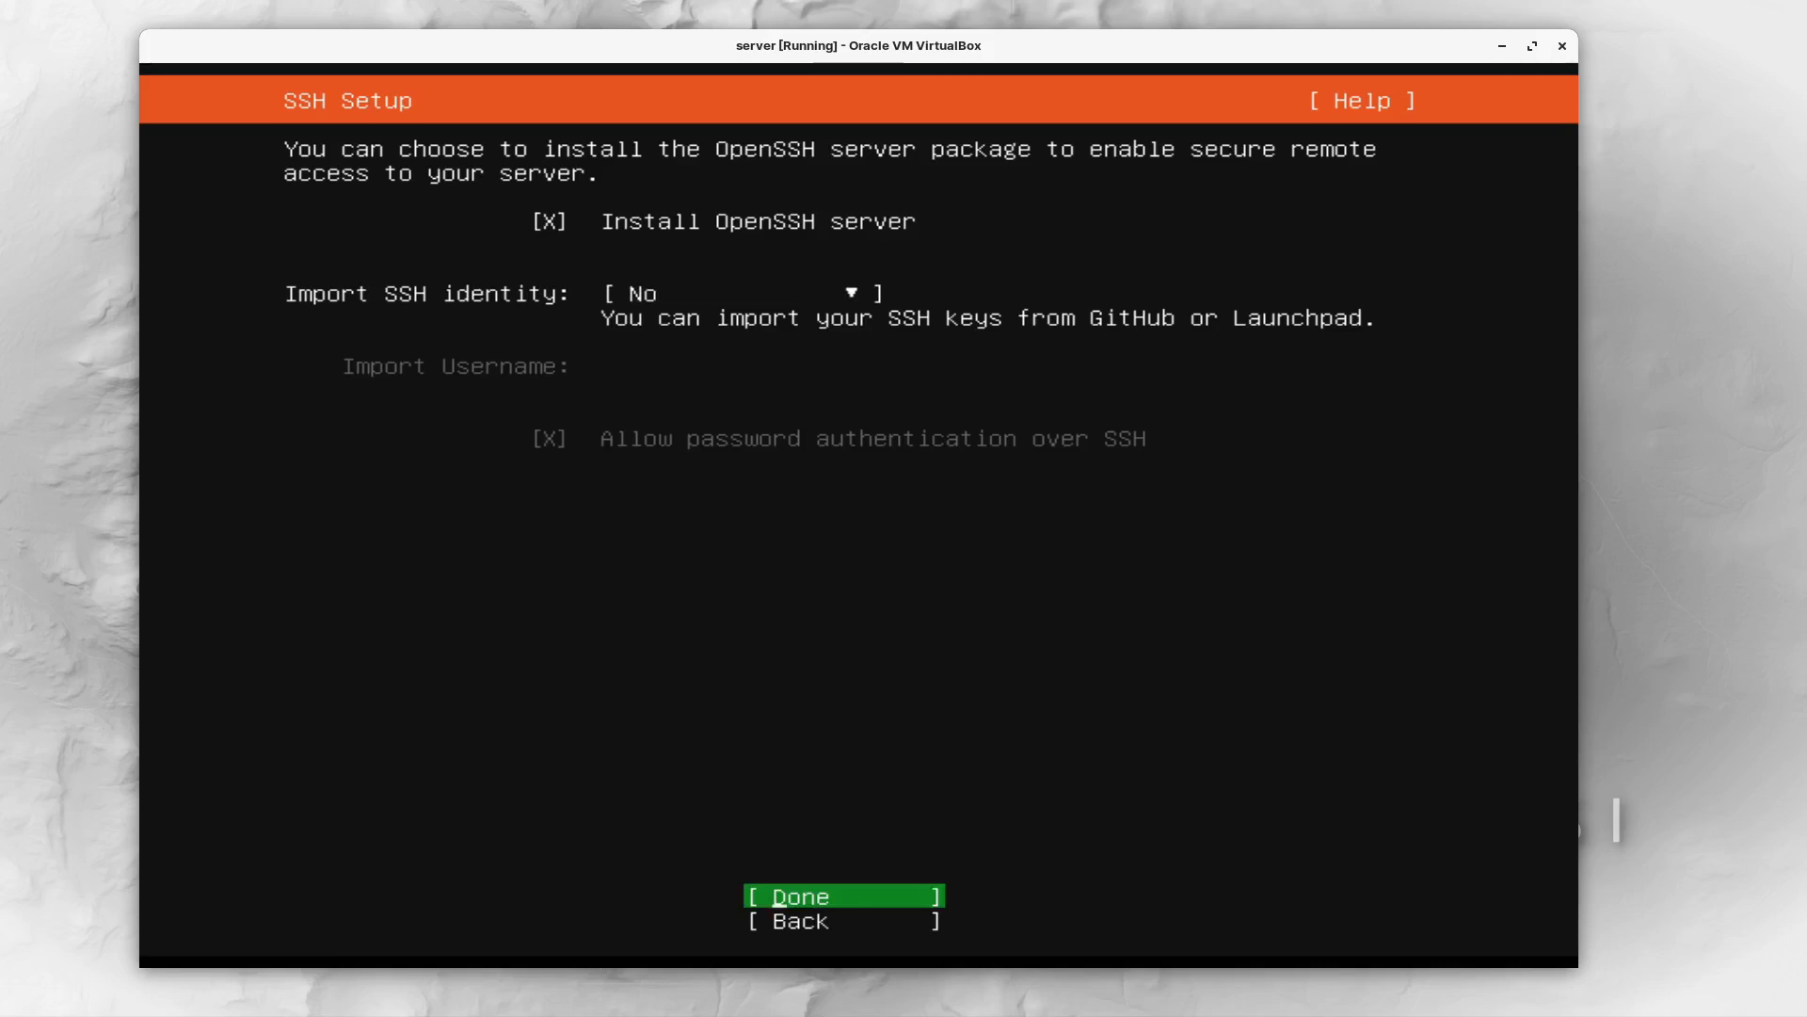
{"action": "key", "text": "Return"}
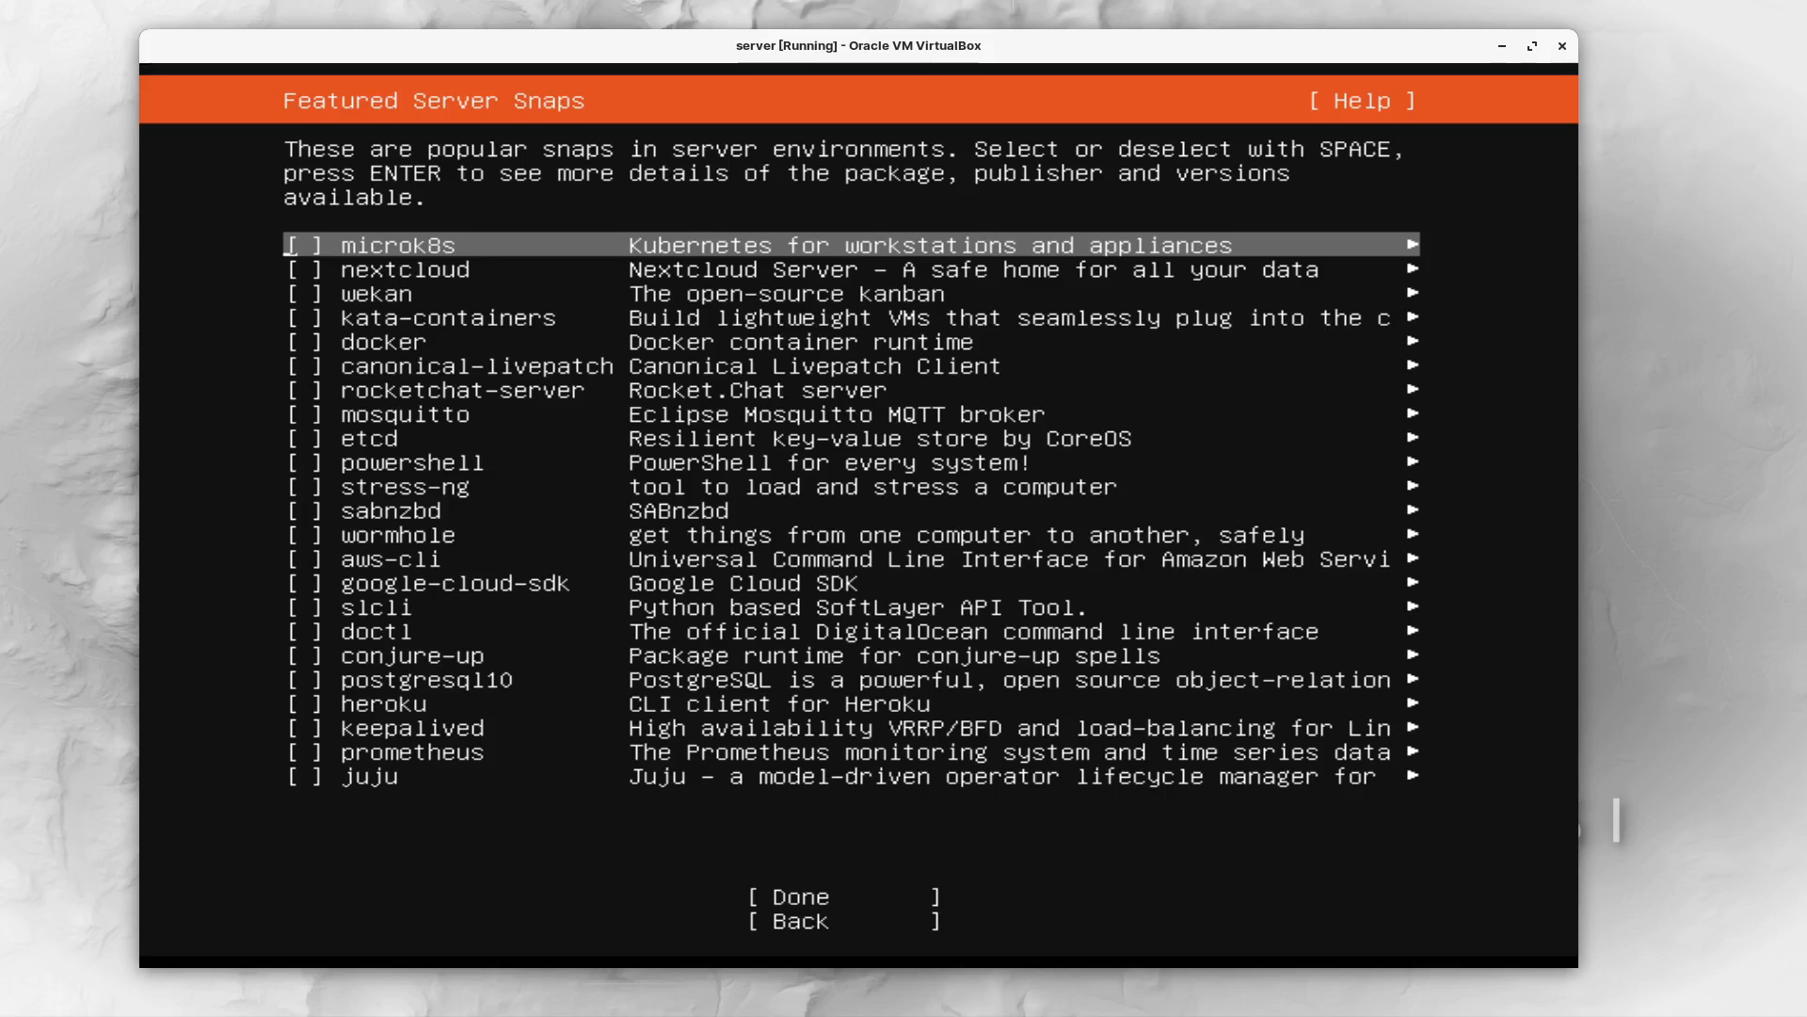
Review the list of featured server snaps and continue without selecting any of them
{"action": "key", "text": "Down"}
{"action": "key", "text": "Down"}
{"action": "key", "text": "Down"}
{"action": "key", "text": "Down"}
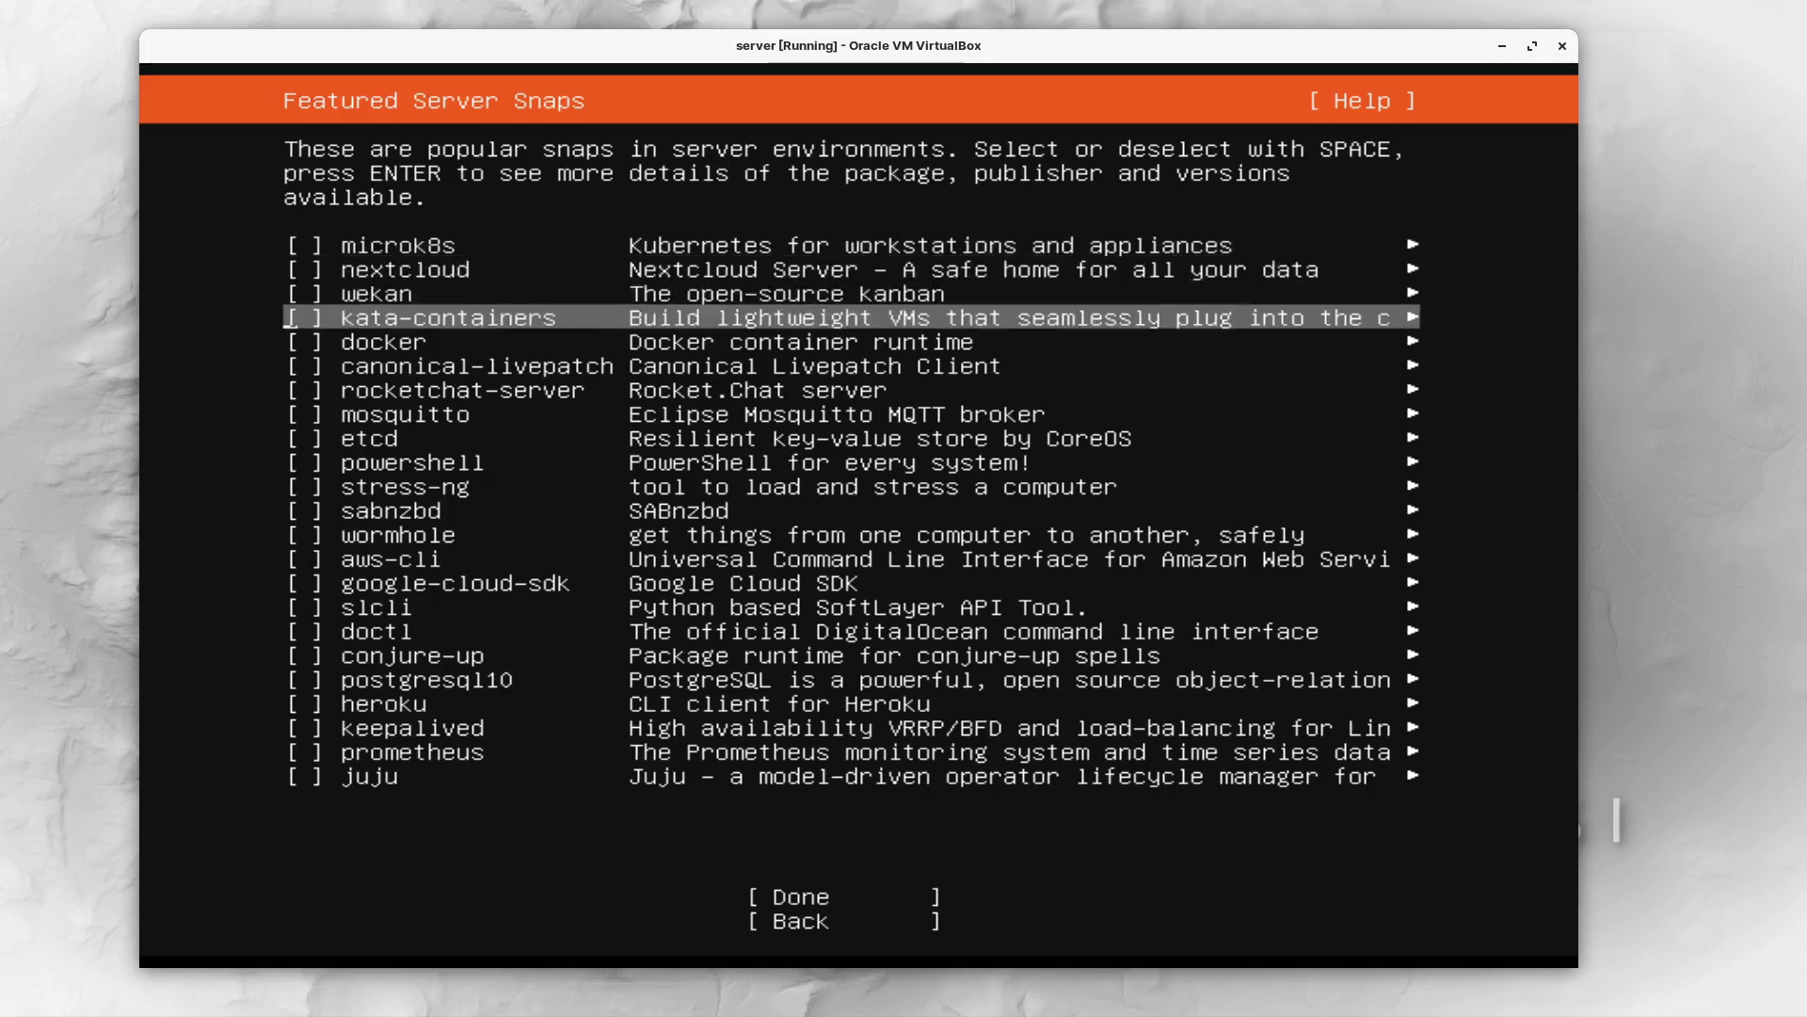
{"action": "key", "text": "Down"}
{"action": "key", "text": "Down"}
{"action": "key", "text": "Down"}
{"action": "key", "text": "Down"}
{"action": "key", "text": "Down"}
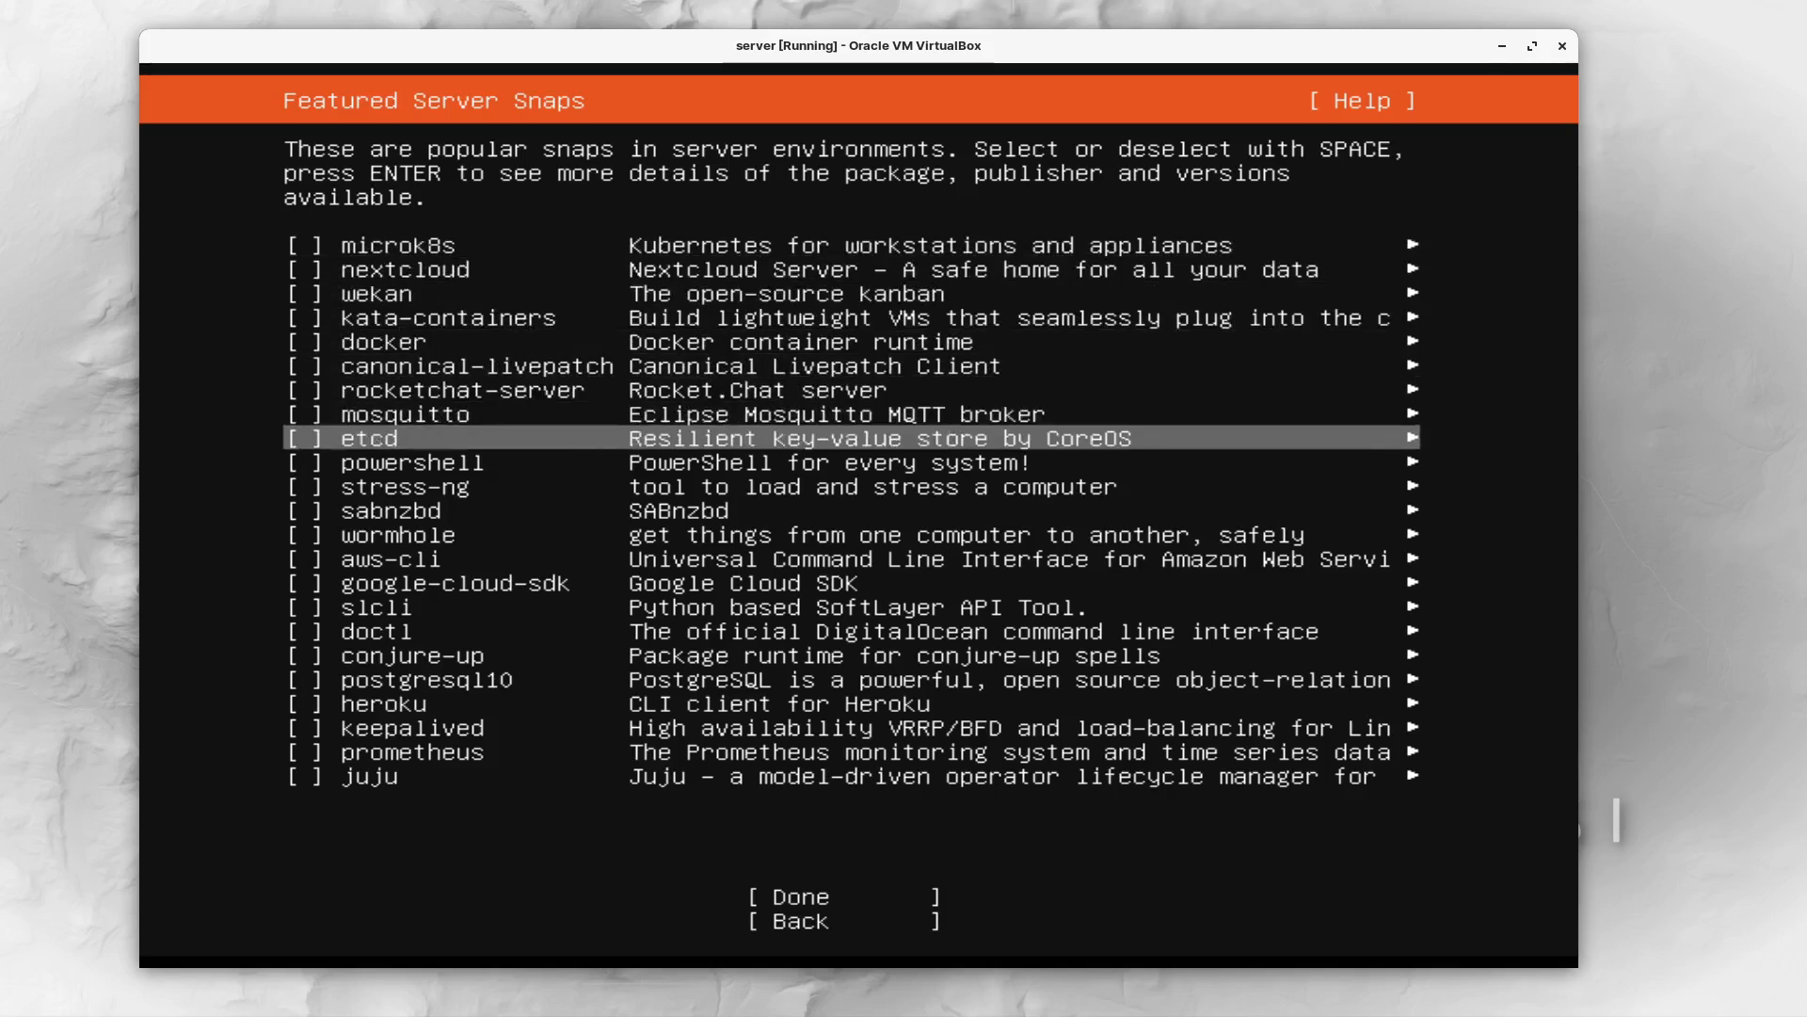
{"action": "key", "text": "Down"}
{"action": "key", "text": "Down"}
{"action": "key", "text": "Down"}
{"action": "key", "text": "Down"}
{"action": "key", "text": "Down"}
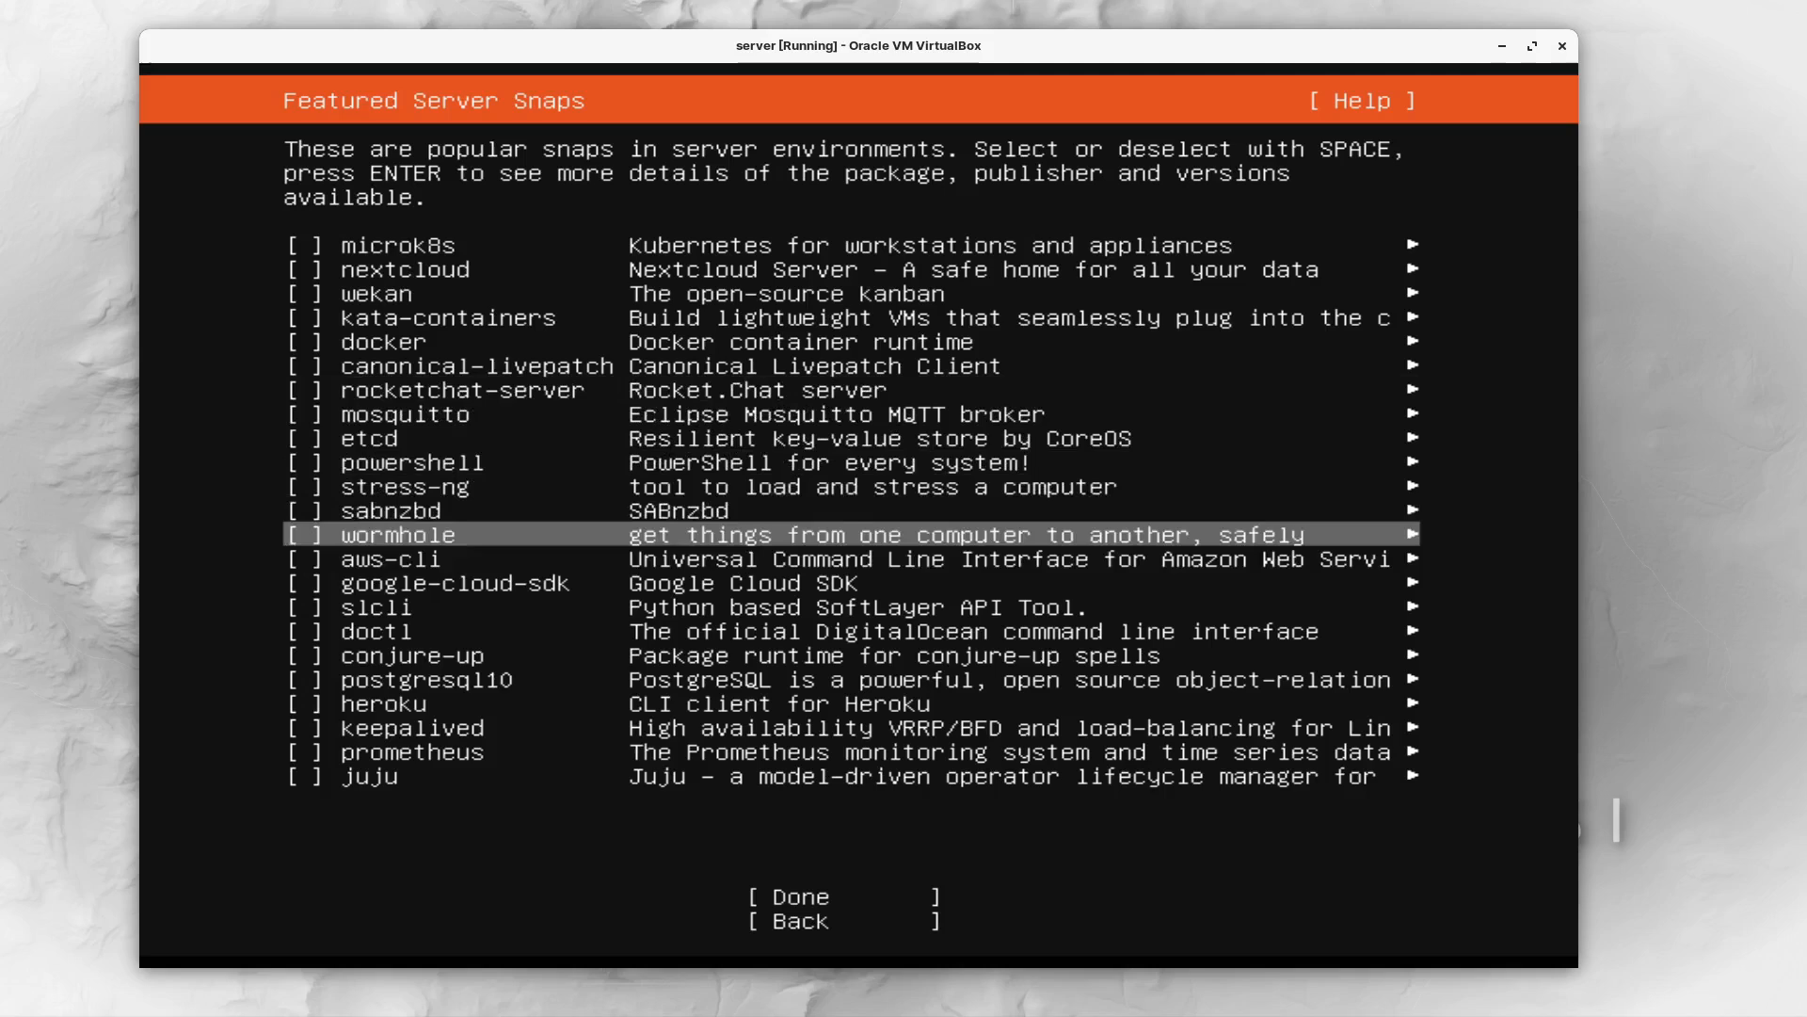
{"action": "key", "text": "Down"}
{"action": "key", "text": "Down"}
{"action": "key", "text": "Down"}
{"action": "key", "text": "Down"}
{"action": "key", "text": "Down"}
{"action": "key", "text": "Down"}
{"action": "key", "text": "Down"}
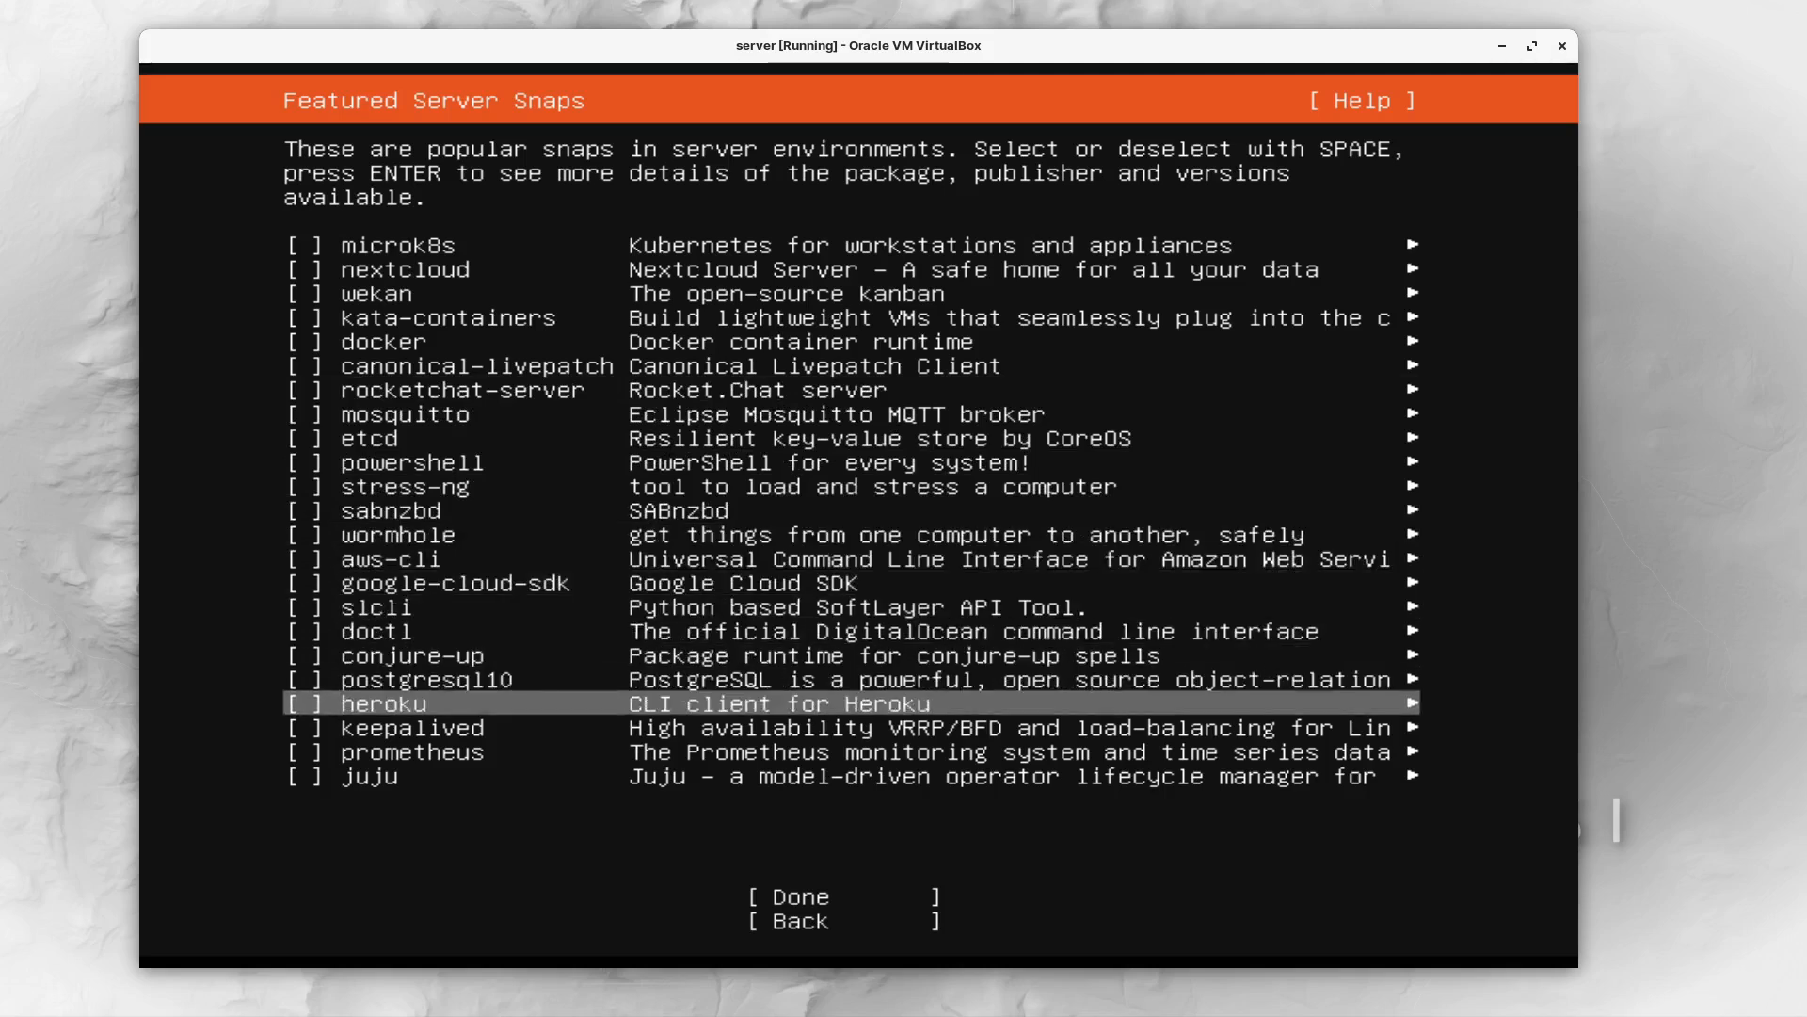
{"action": "key", "text": "Down"}
{"action": "key", "text": "Down"}
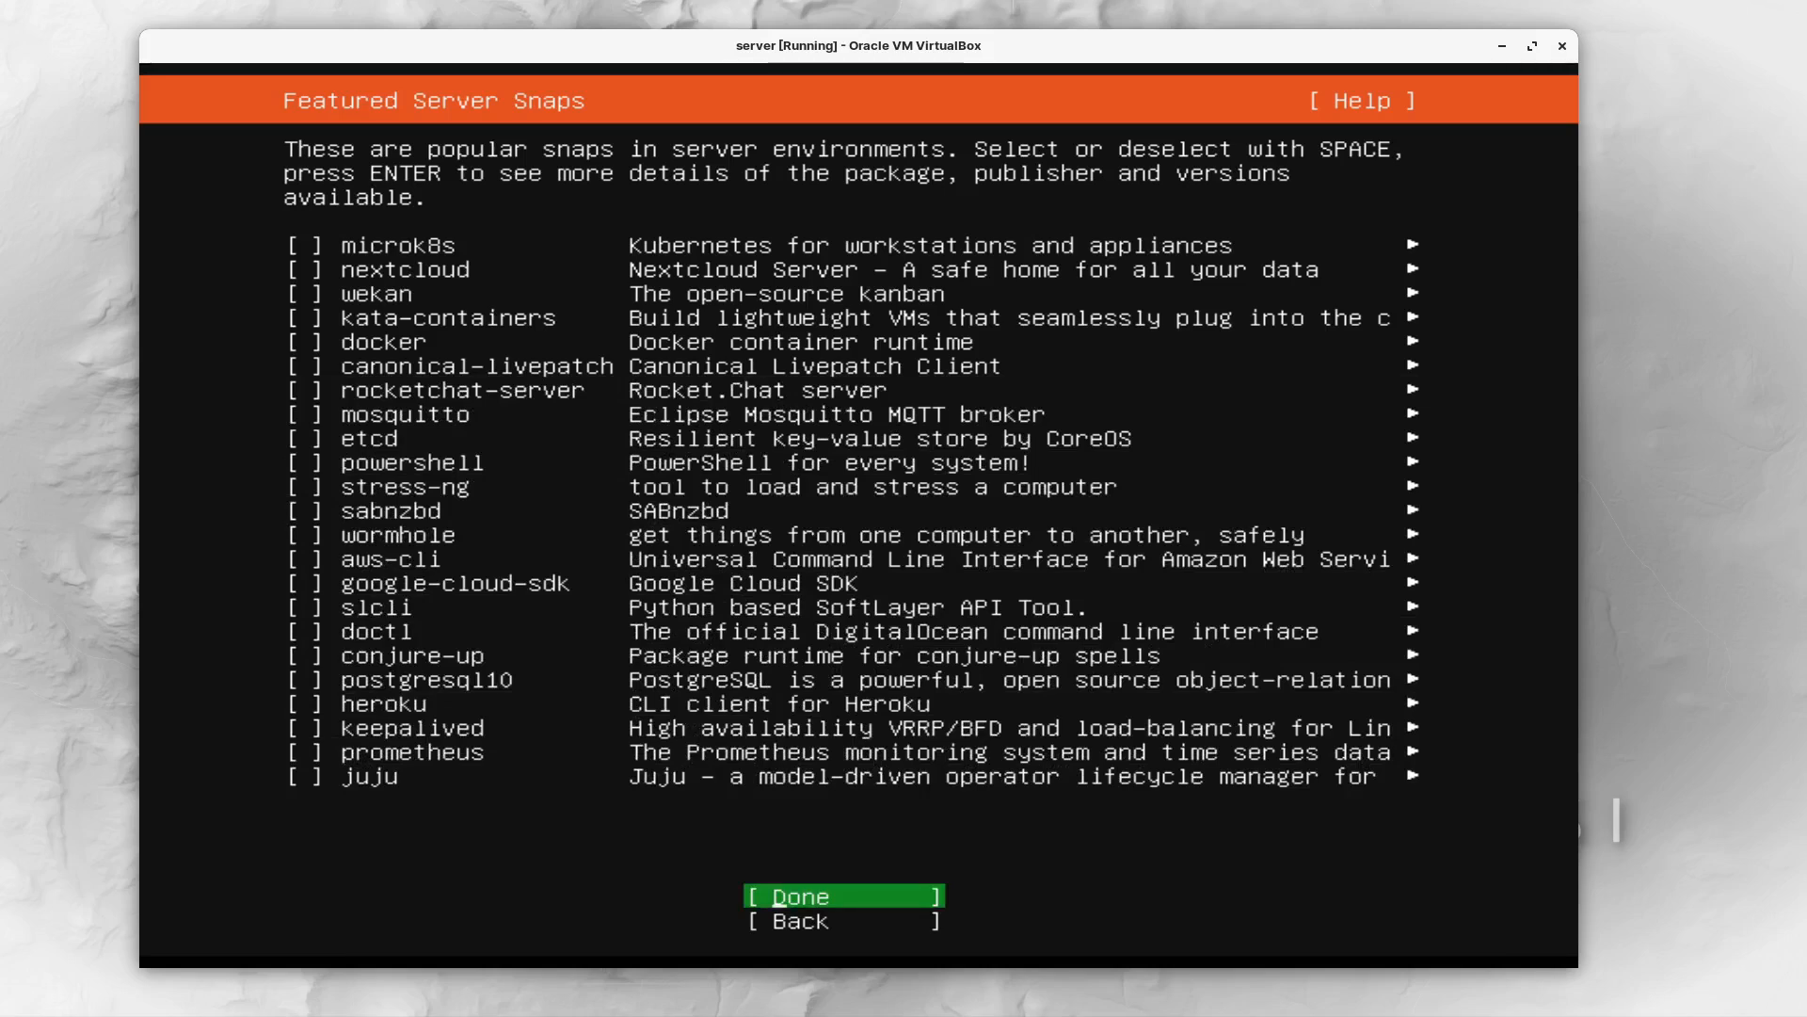
{"action": "key", "text": "Return"}
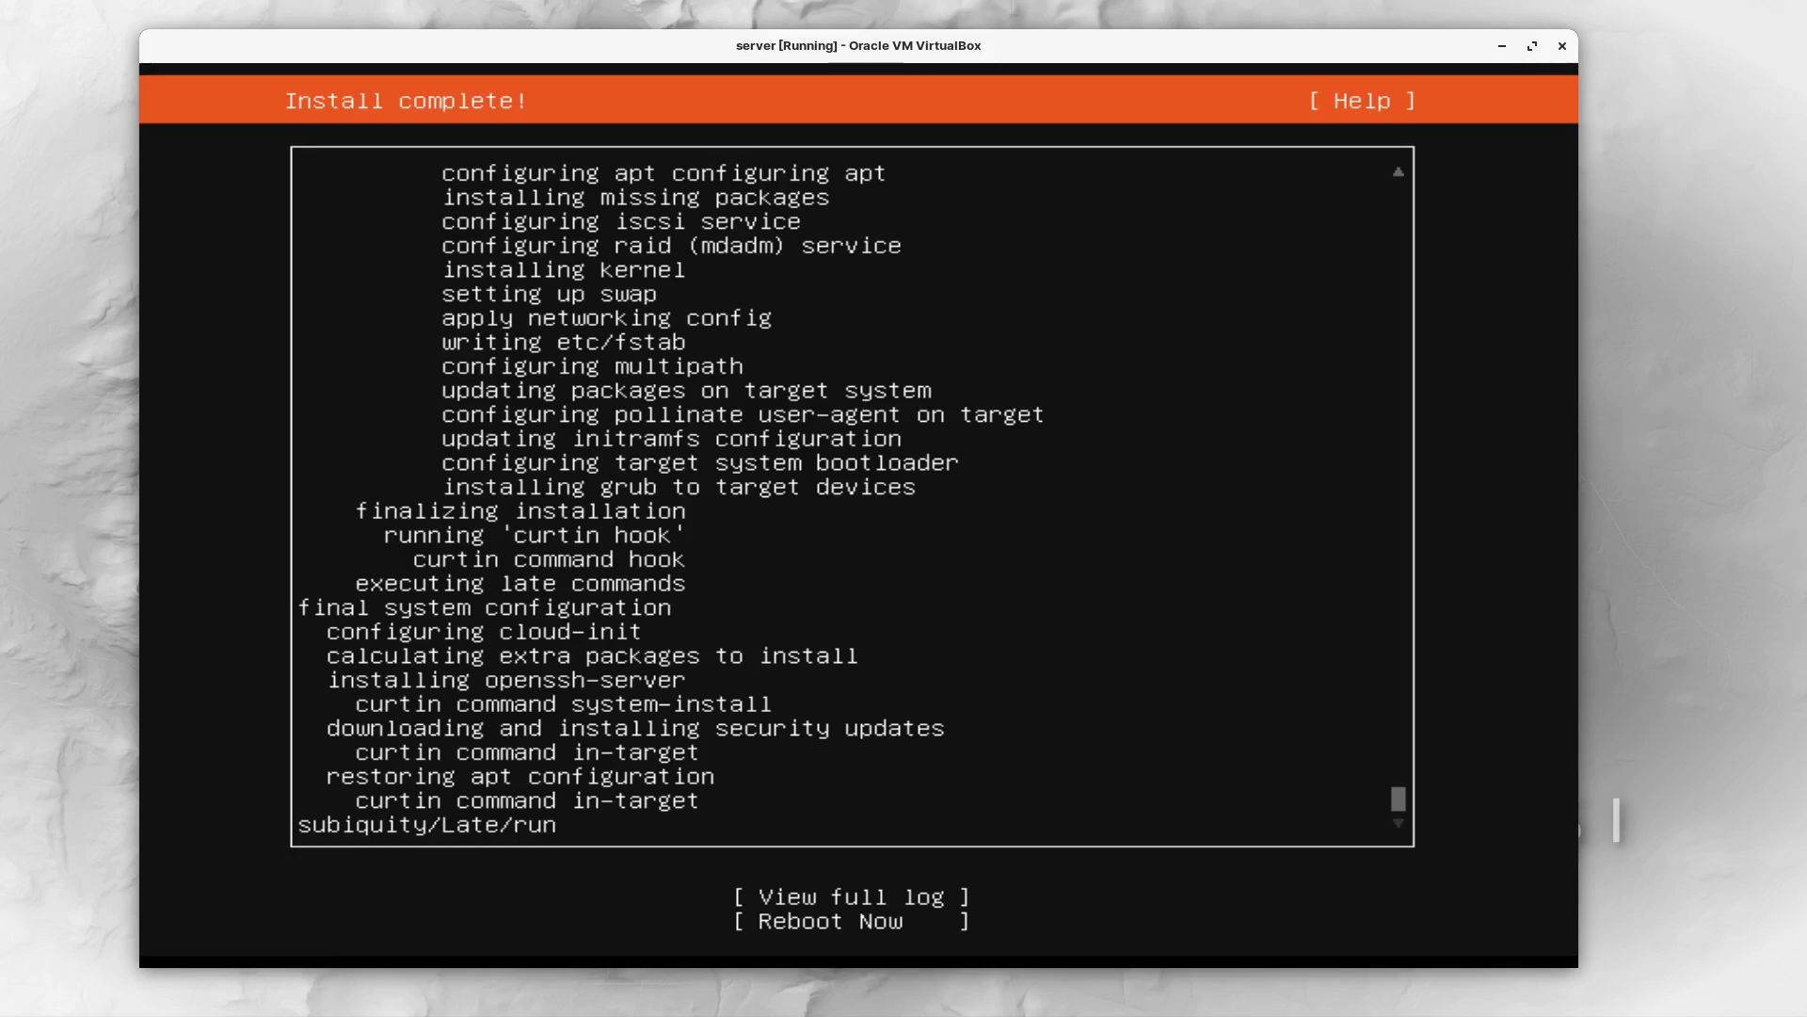
Reboot the machine after the installation and acknowledge the prompt to remove the installation medium
{"action": "key", "text": "Tab"}
{"action": "key", "text": "Down"}
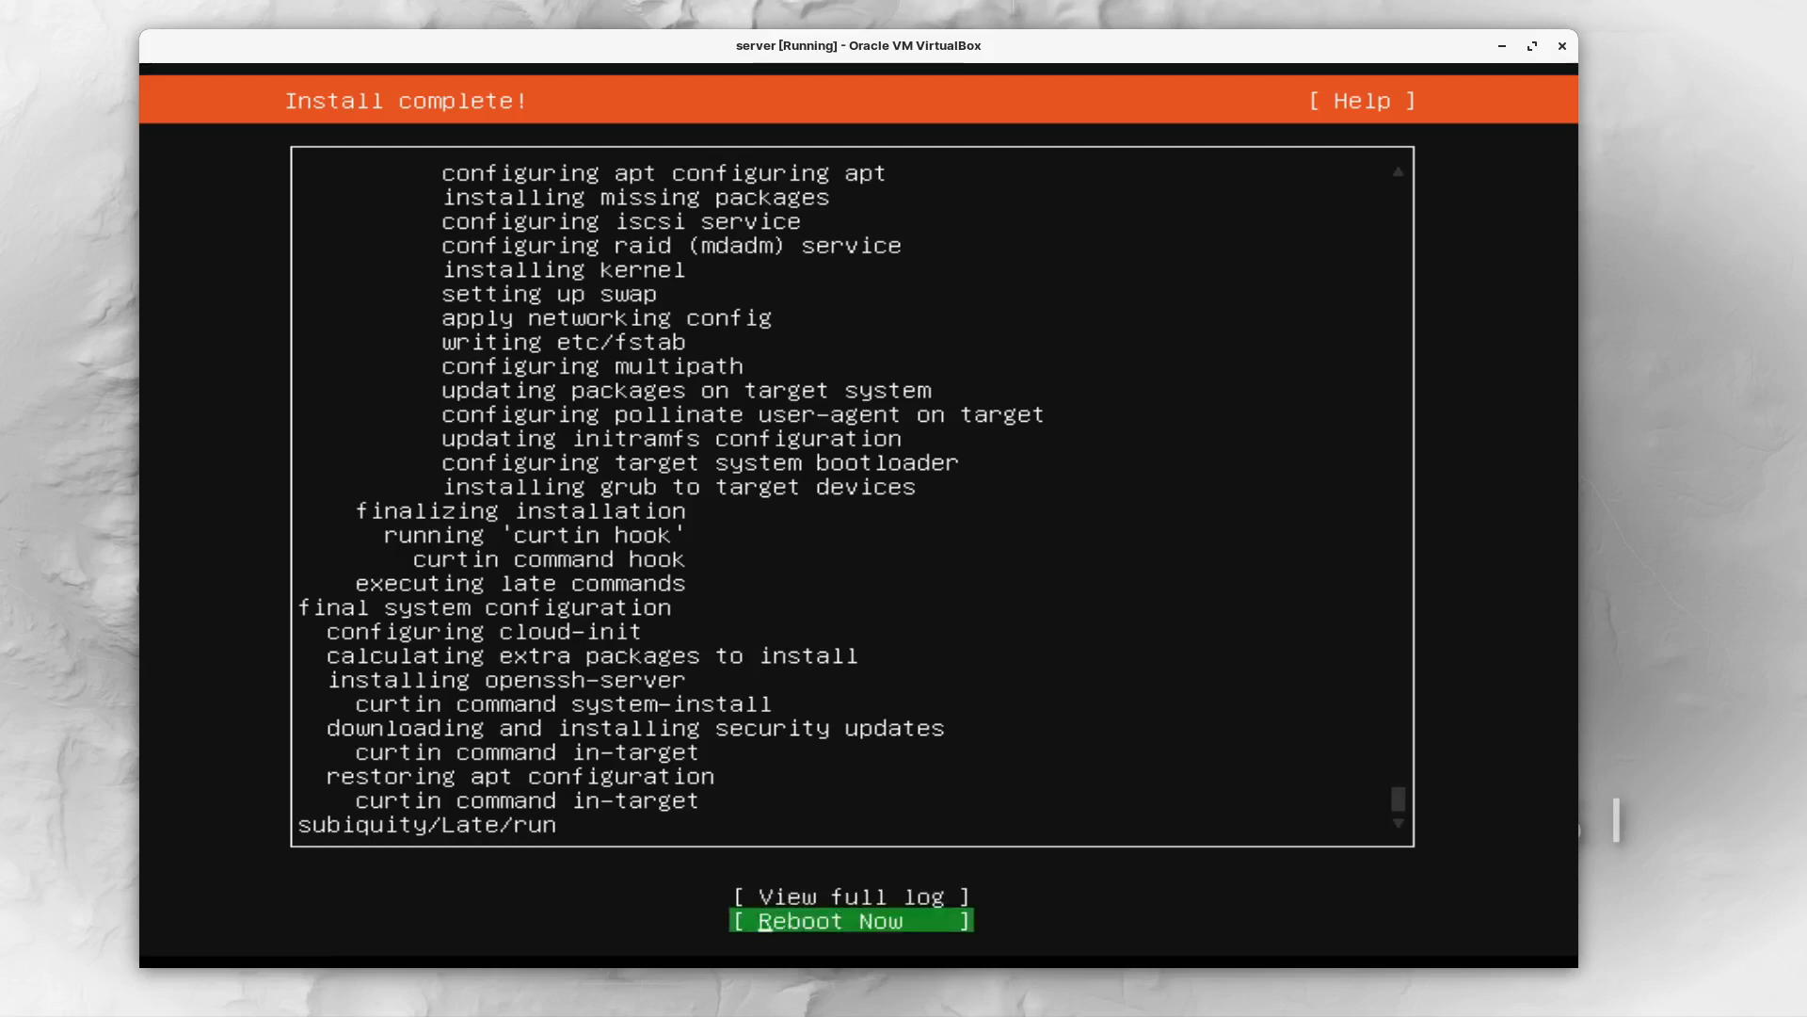
{"action": "key", "text": "Return"}
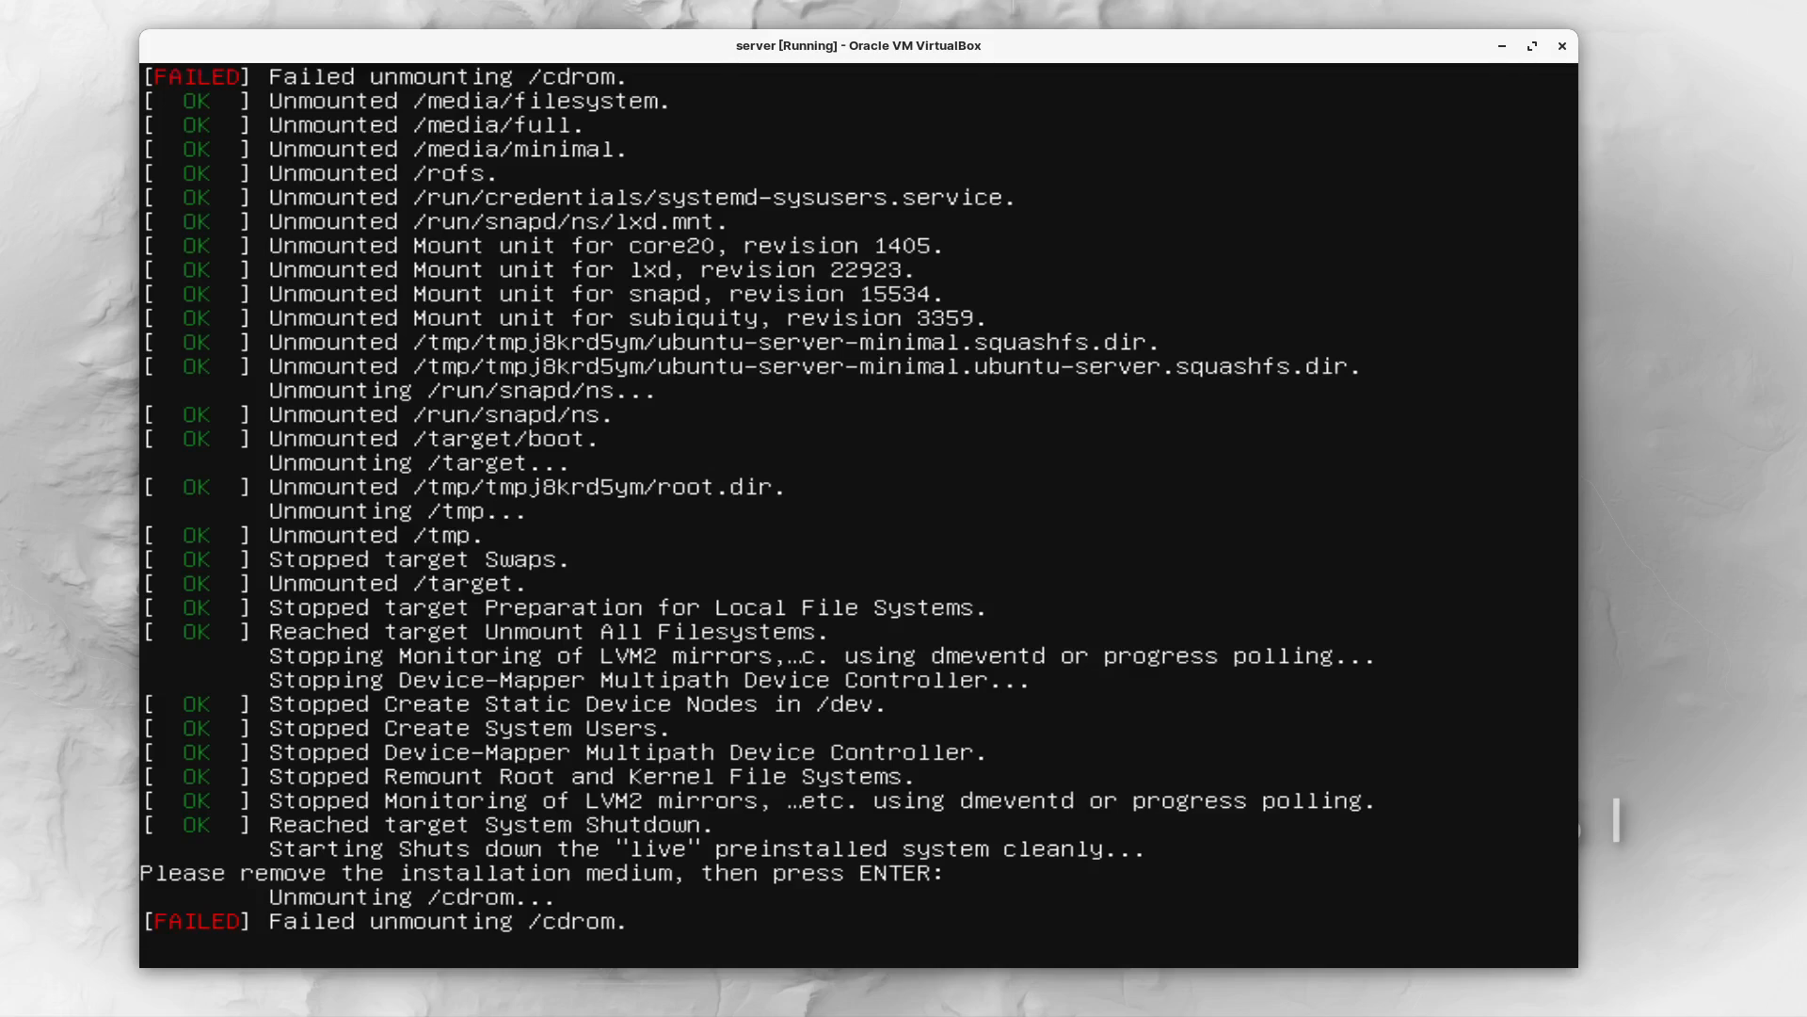
{"action": "key", "text": "Return"}
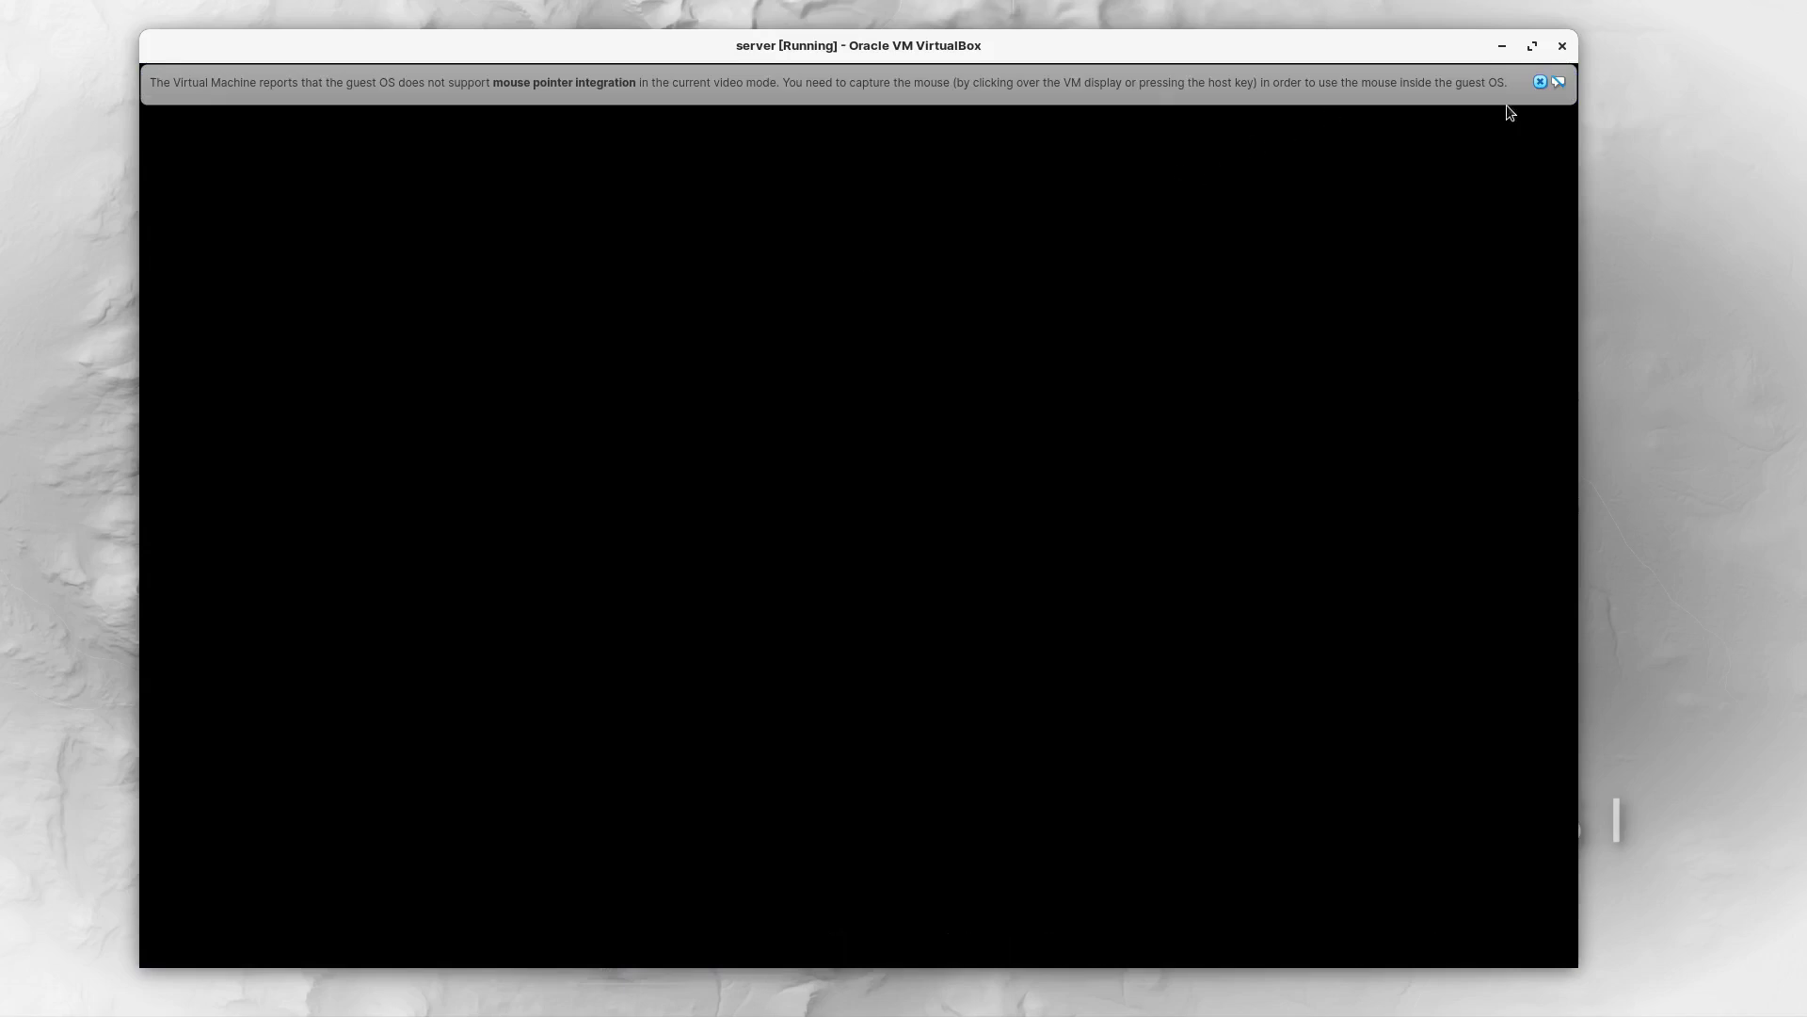
Dismiss the mouse pointer integration notices and move the virtual machine window to the desktop's upper-left area
{"action": "left_click", "coordinate": [1540, 82]}
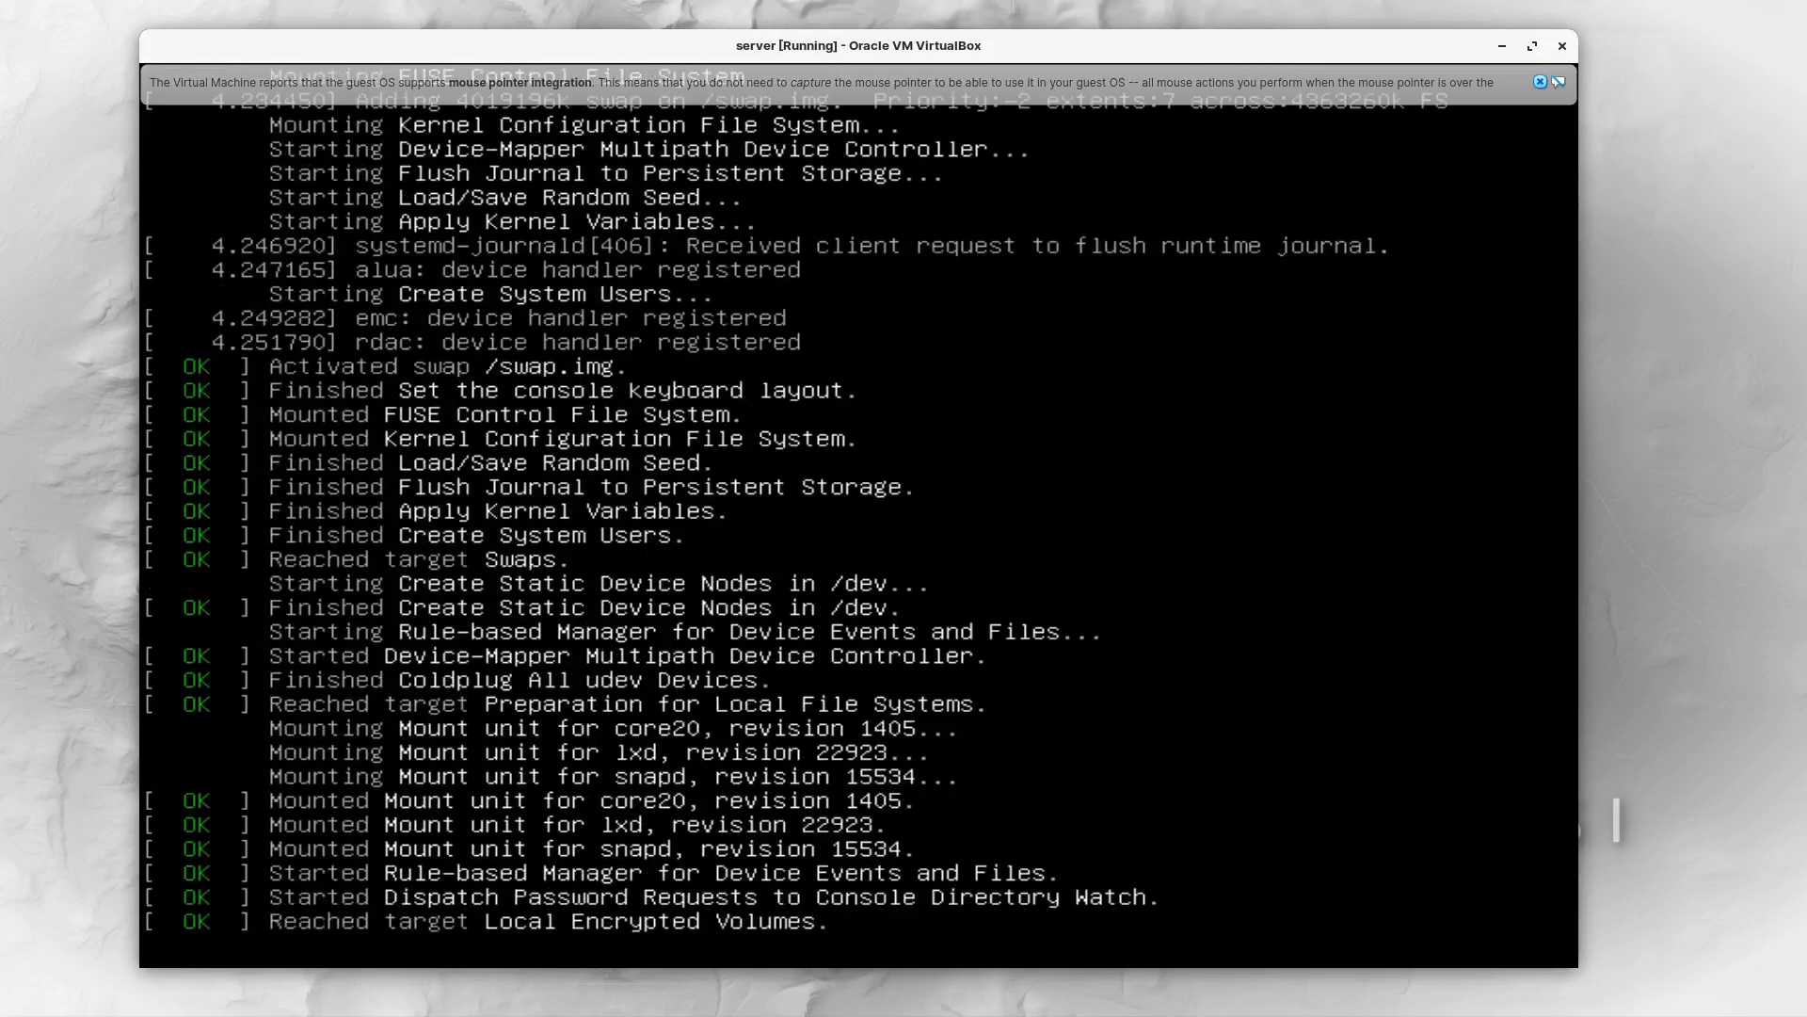
{"action": "left_click", "coordinate": [1541, 82]}
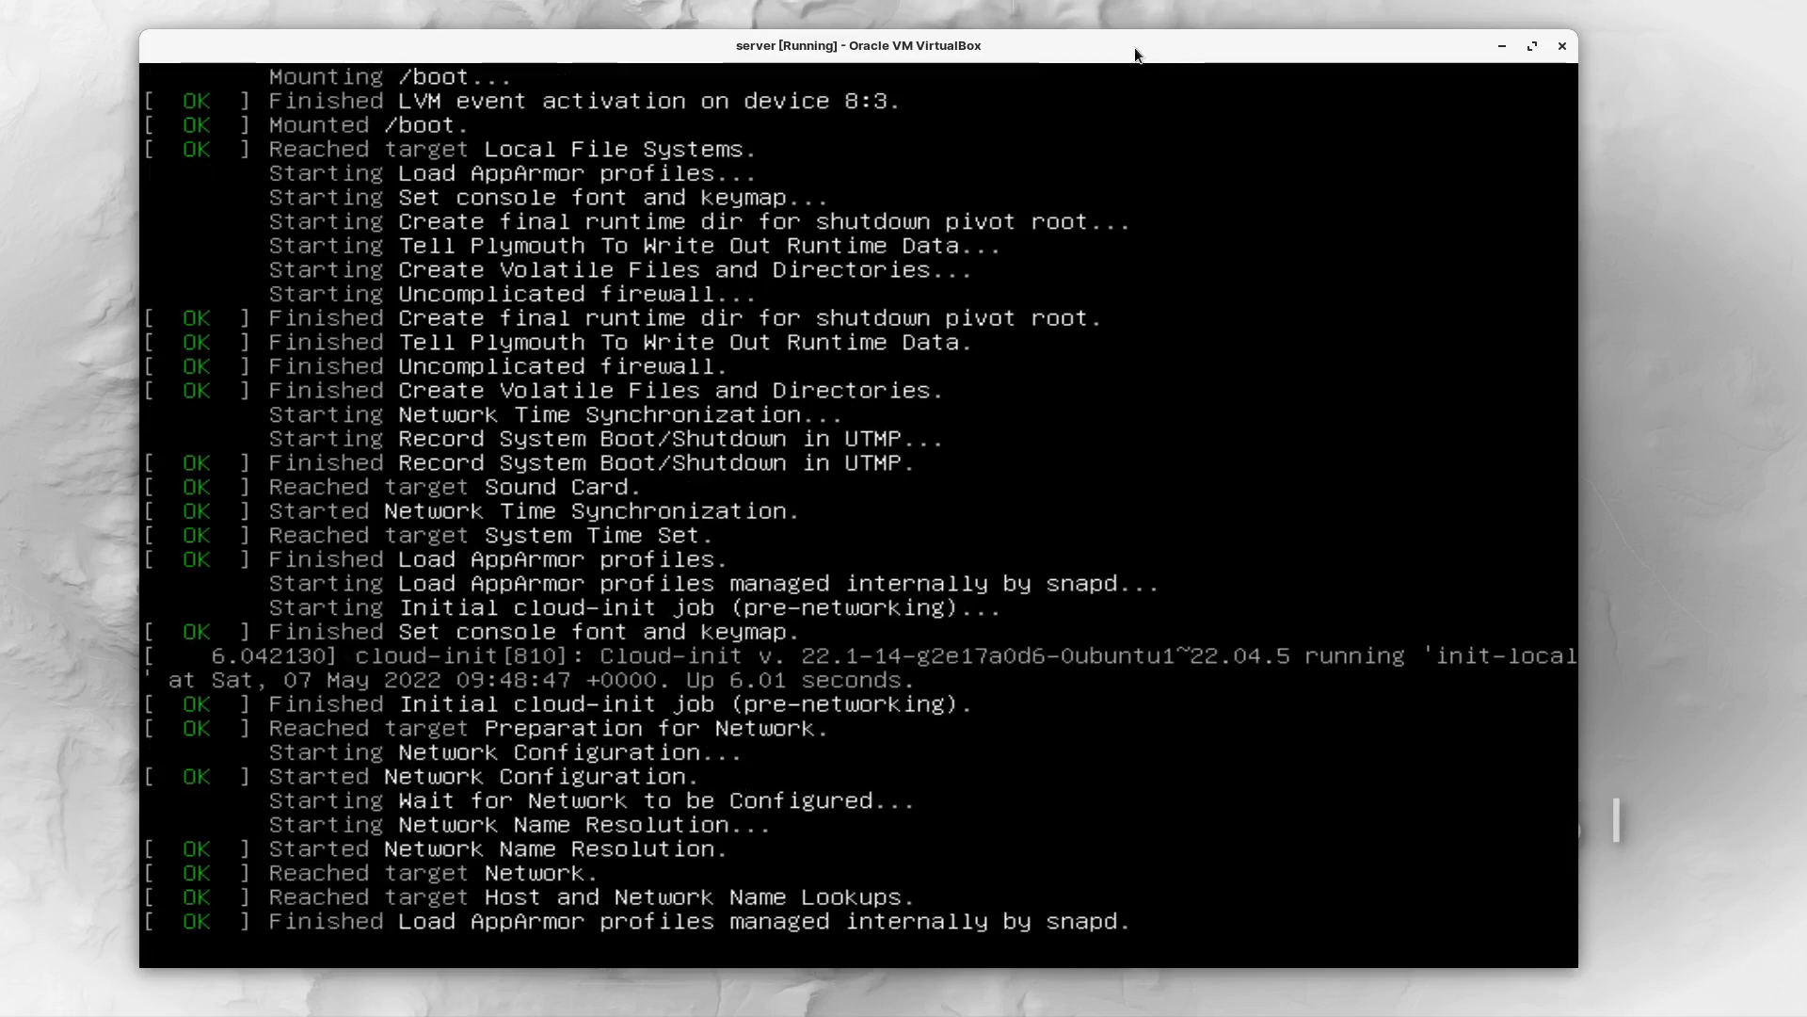
{"action": "left_click_drag", "start_coordinate": [1136, 55], "coordinate": [1014, 40]}
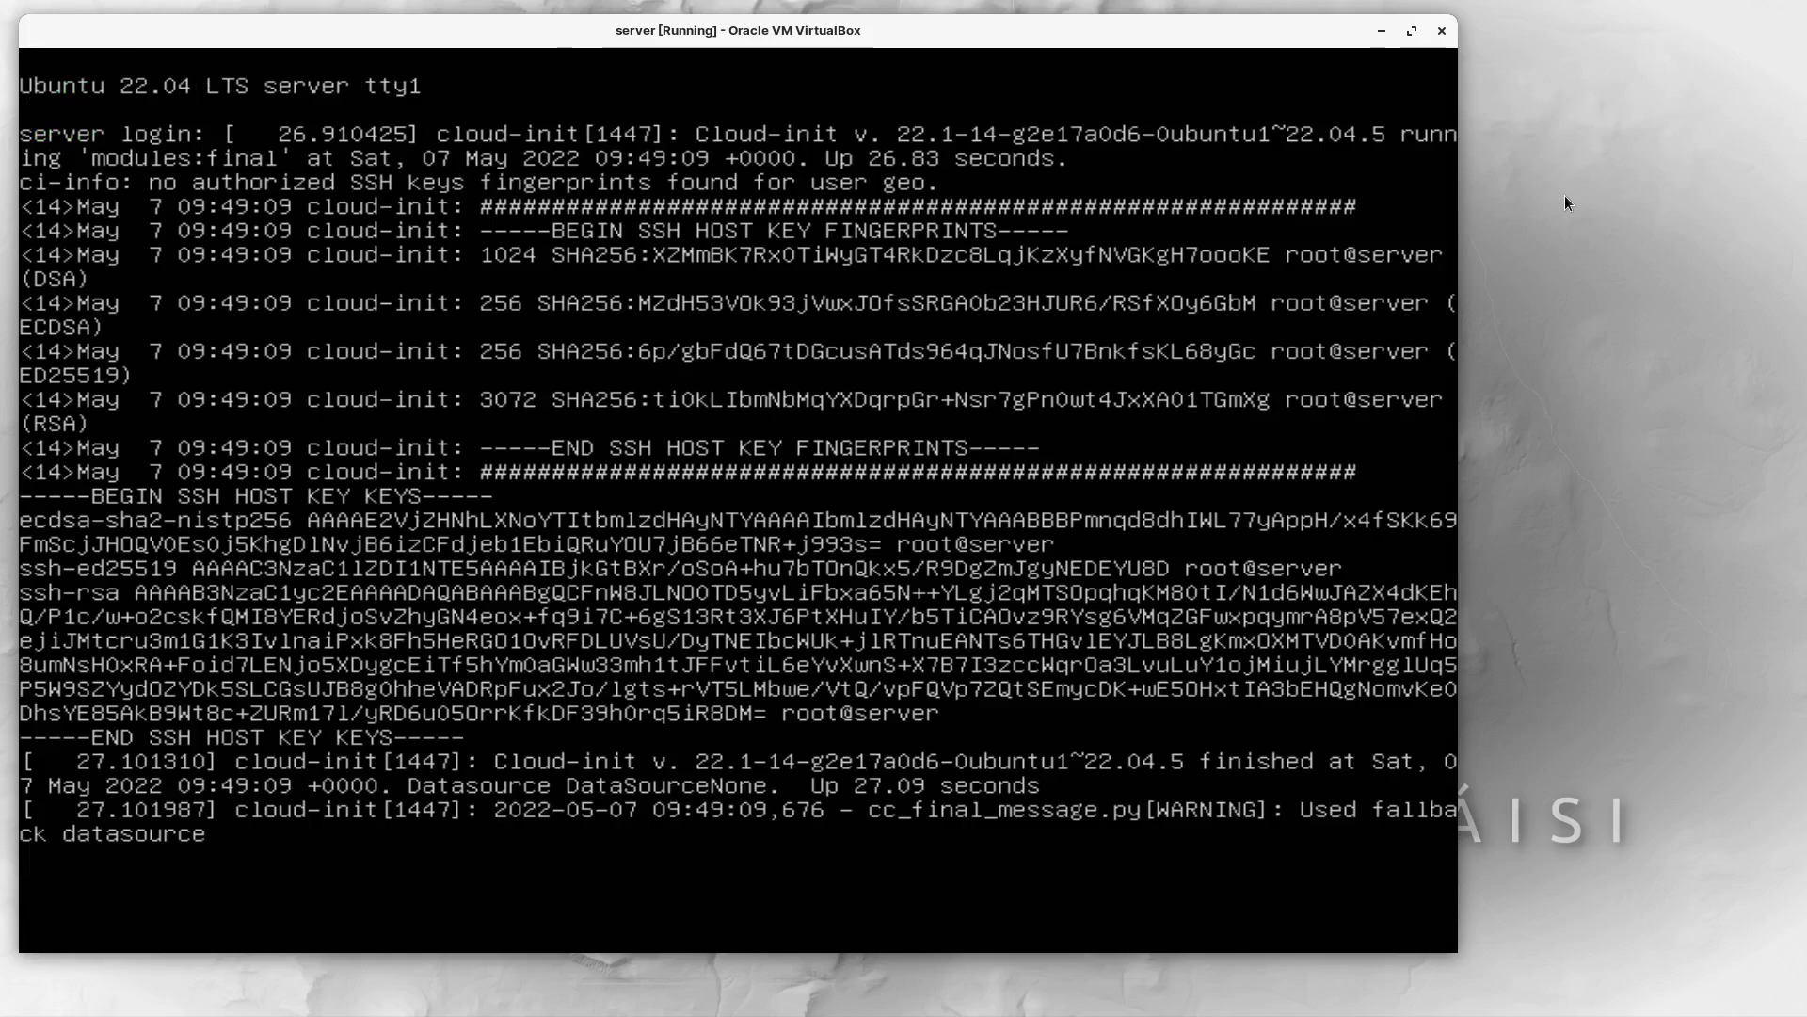
Bring up a clean login prompt and try to log in as geo with the account password
{"action": "key", "text": "Return"}
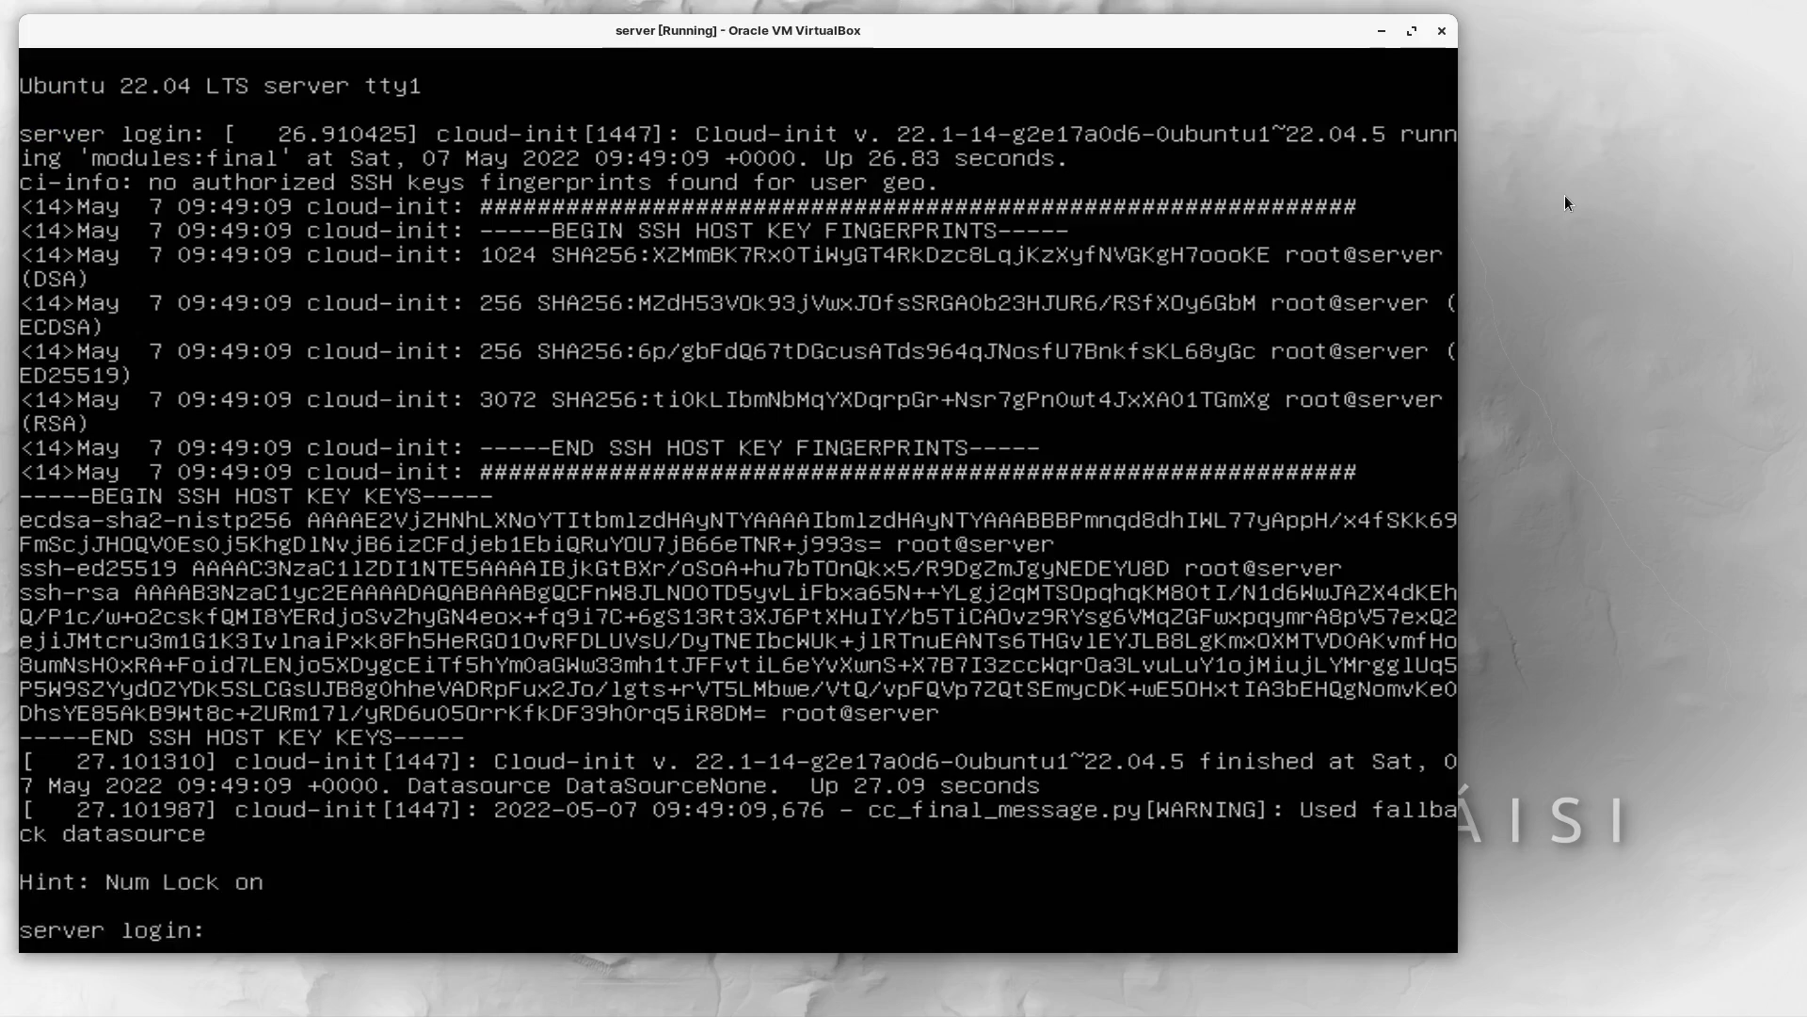
{"action": "type", "text": "geo"}
{"action": "key", "text": "Return"}
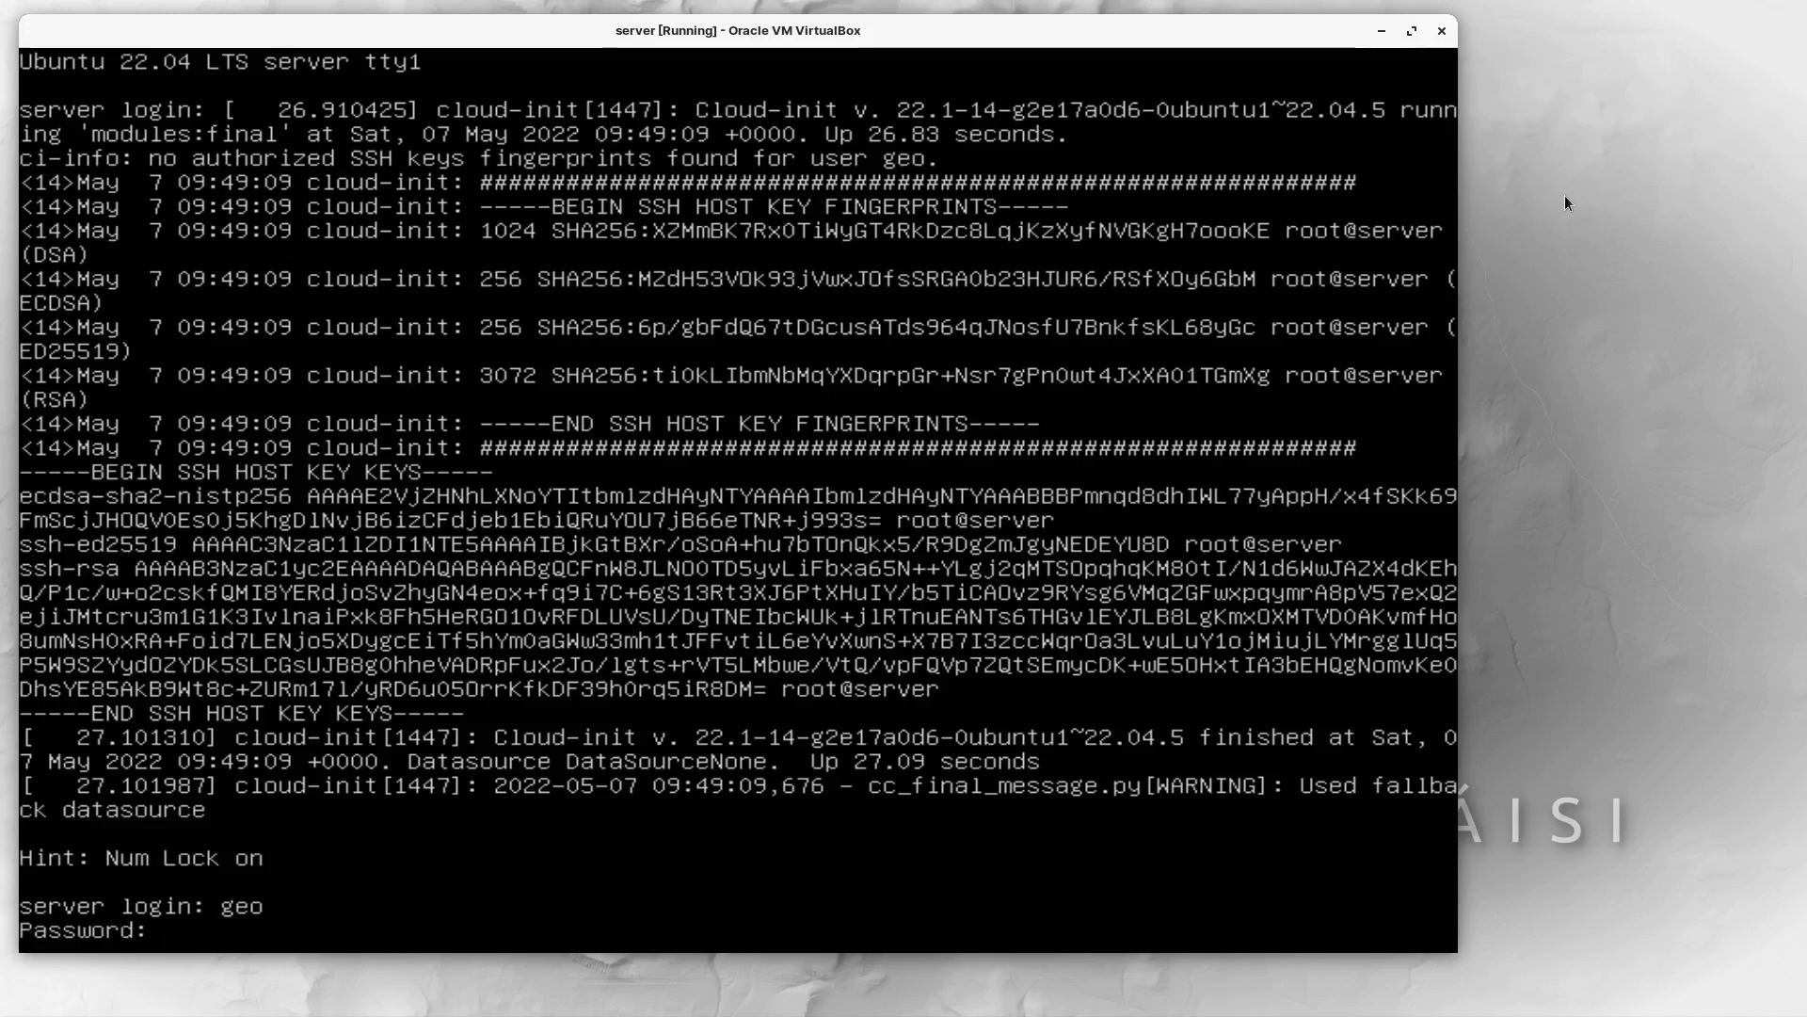
{"action": "key", "text": "Return"}
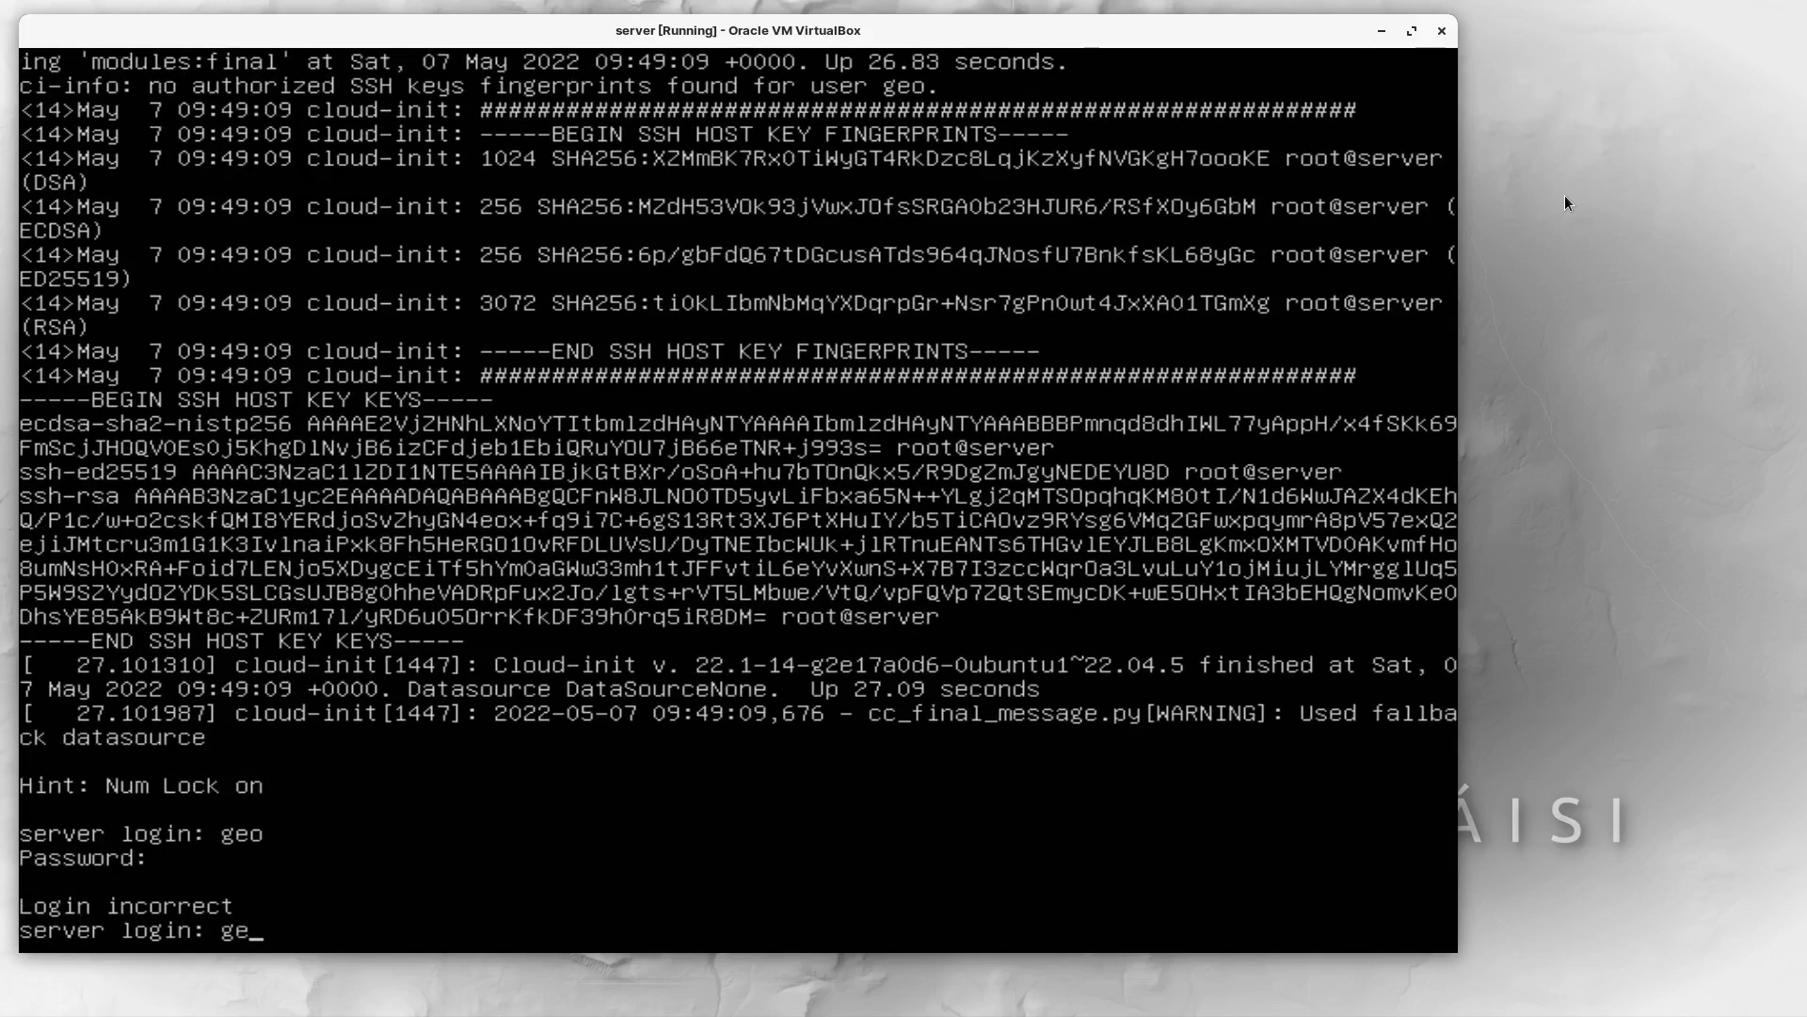
Log in to the server as geo with the account password
{"action": "type", "text": "o"}
{"action": "key", "text": "Return"}
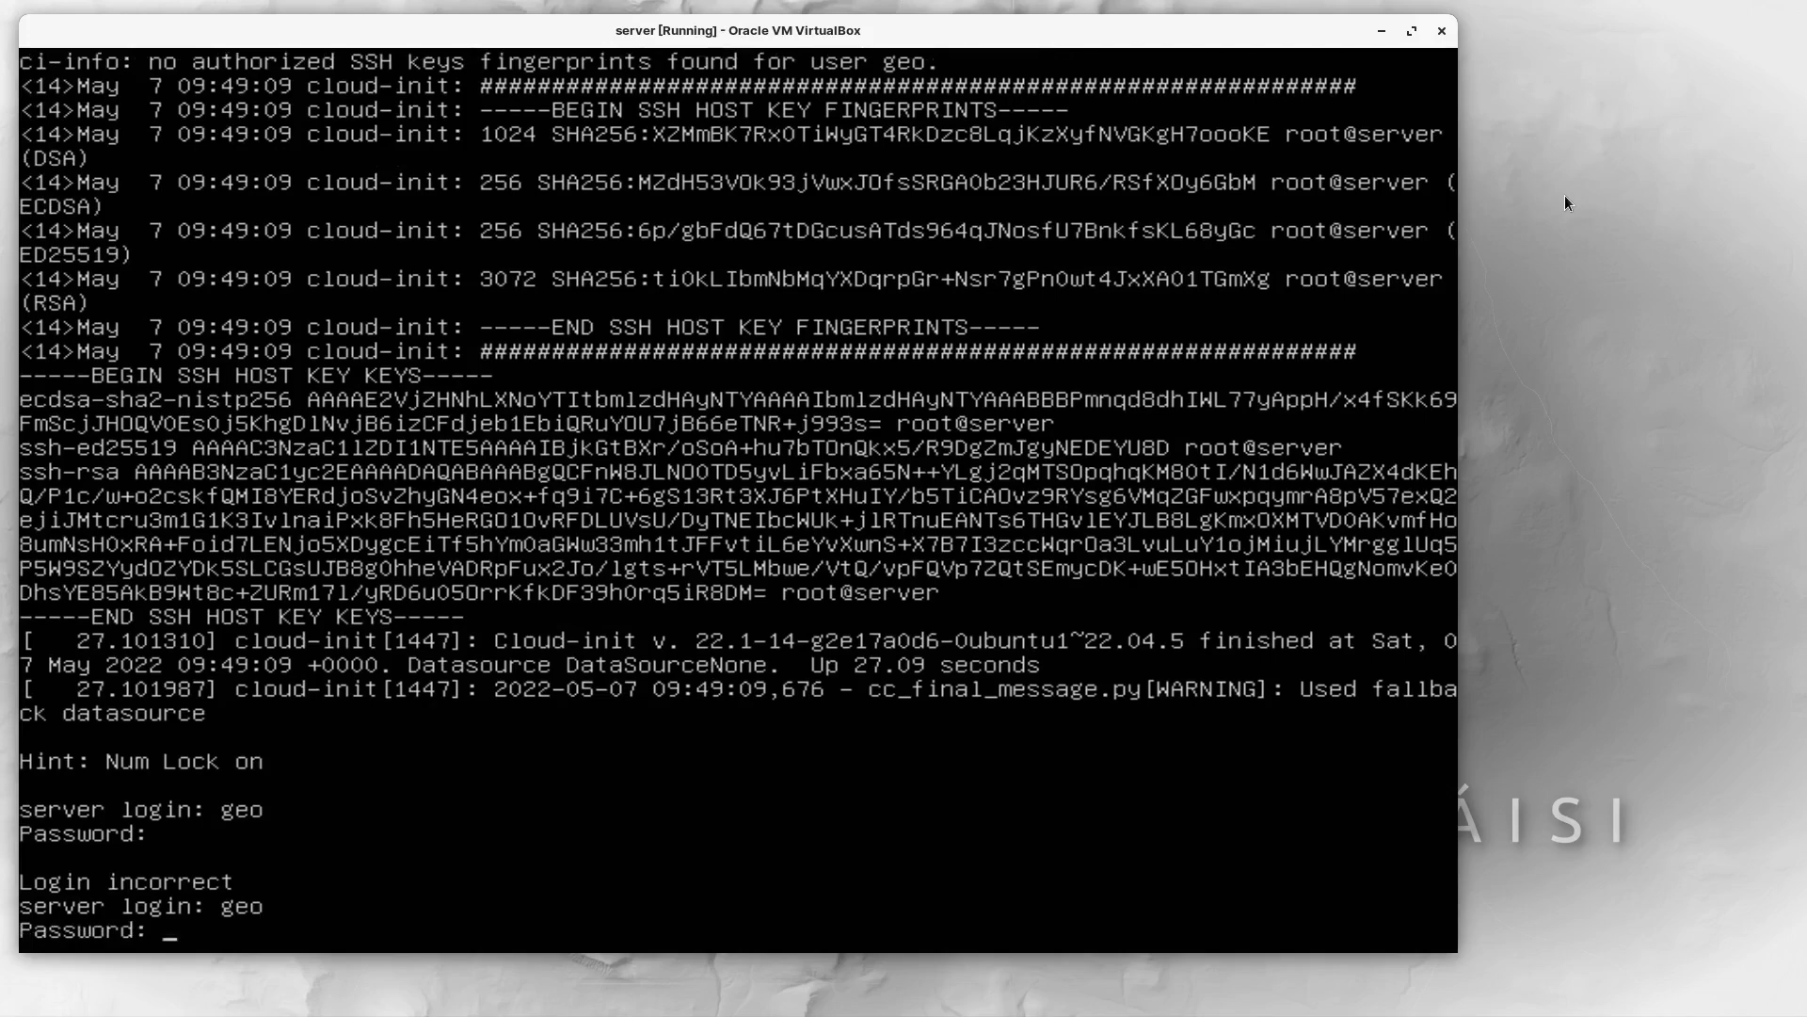
{"action": "key", "text": "Return"}
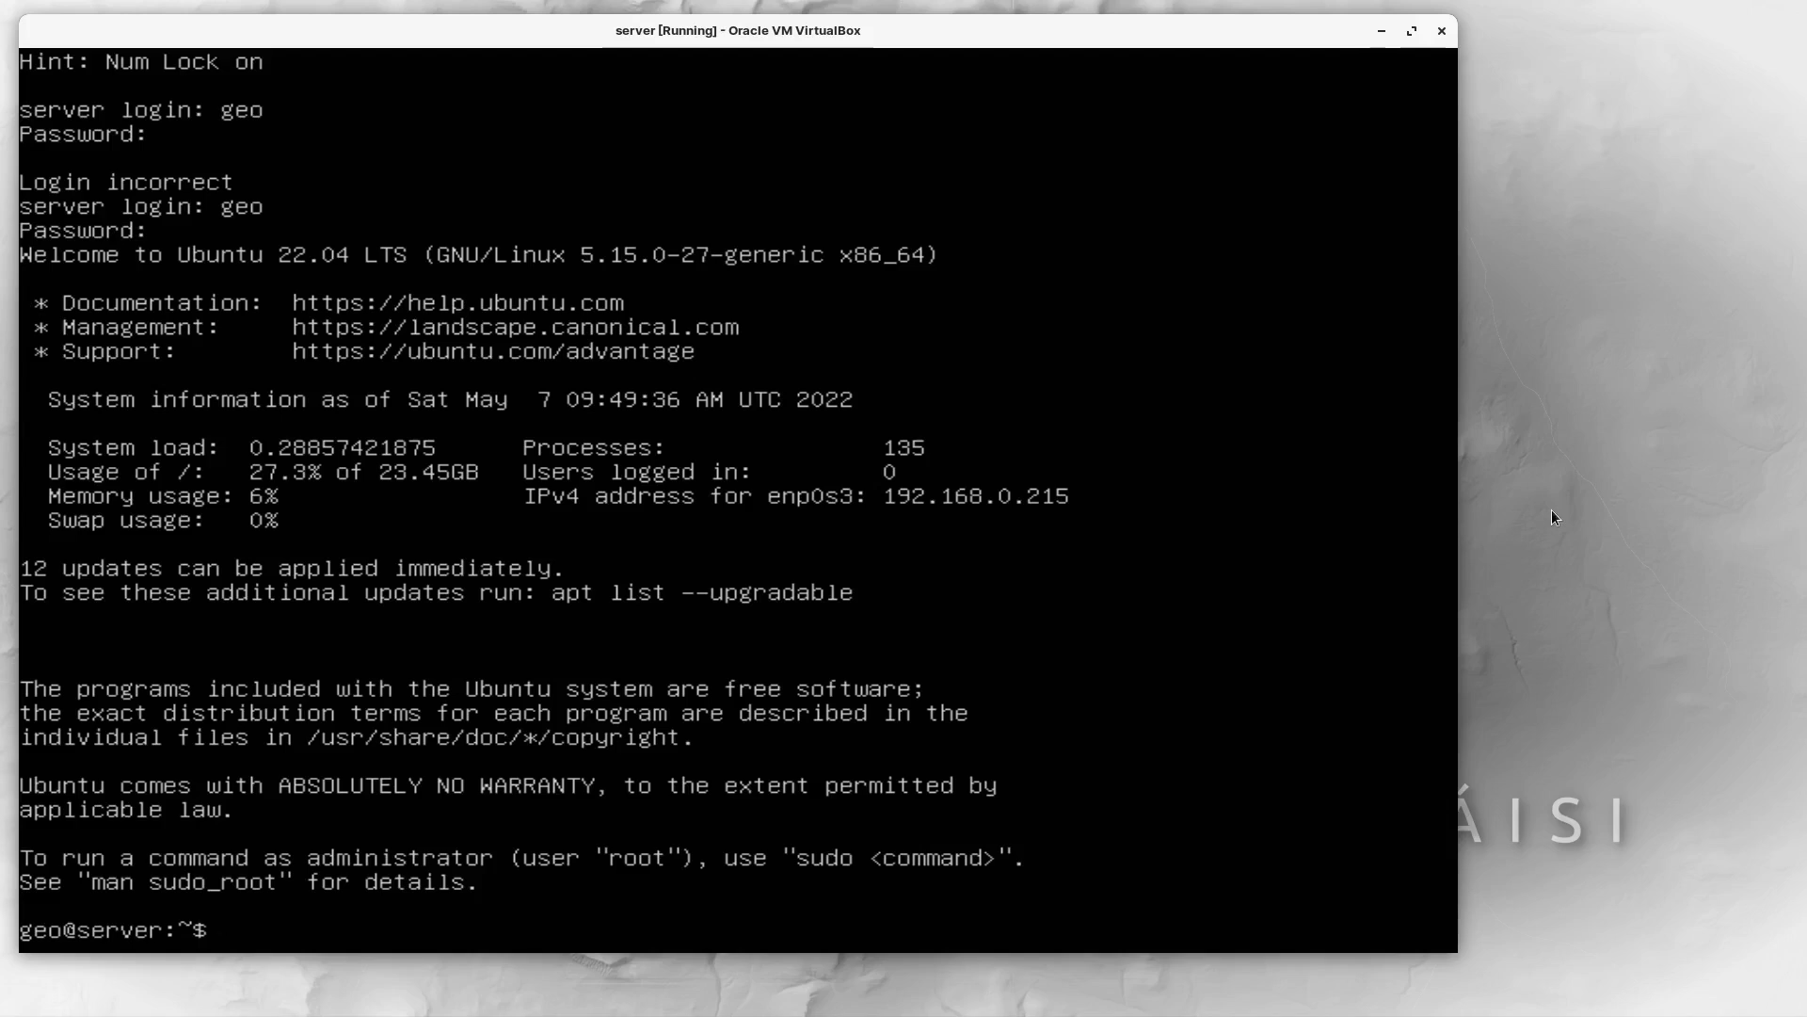
List the upgradable packages with apt list --upgradable and refresh the package lists with sudo apt update, entering the account password
{"action": "type", "text": "apt list --upgradable"}
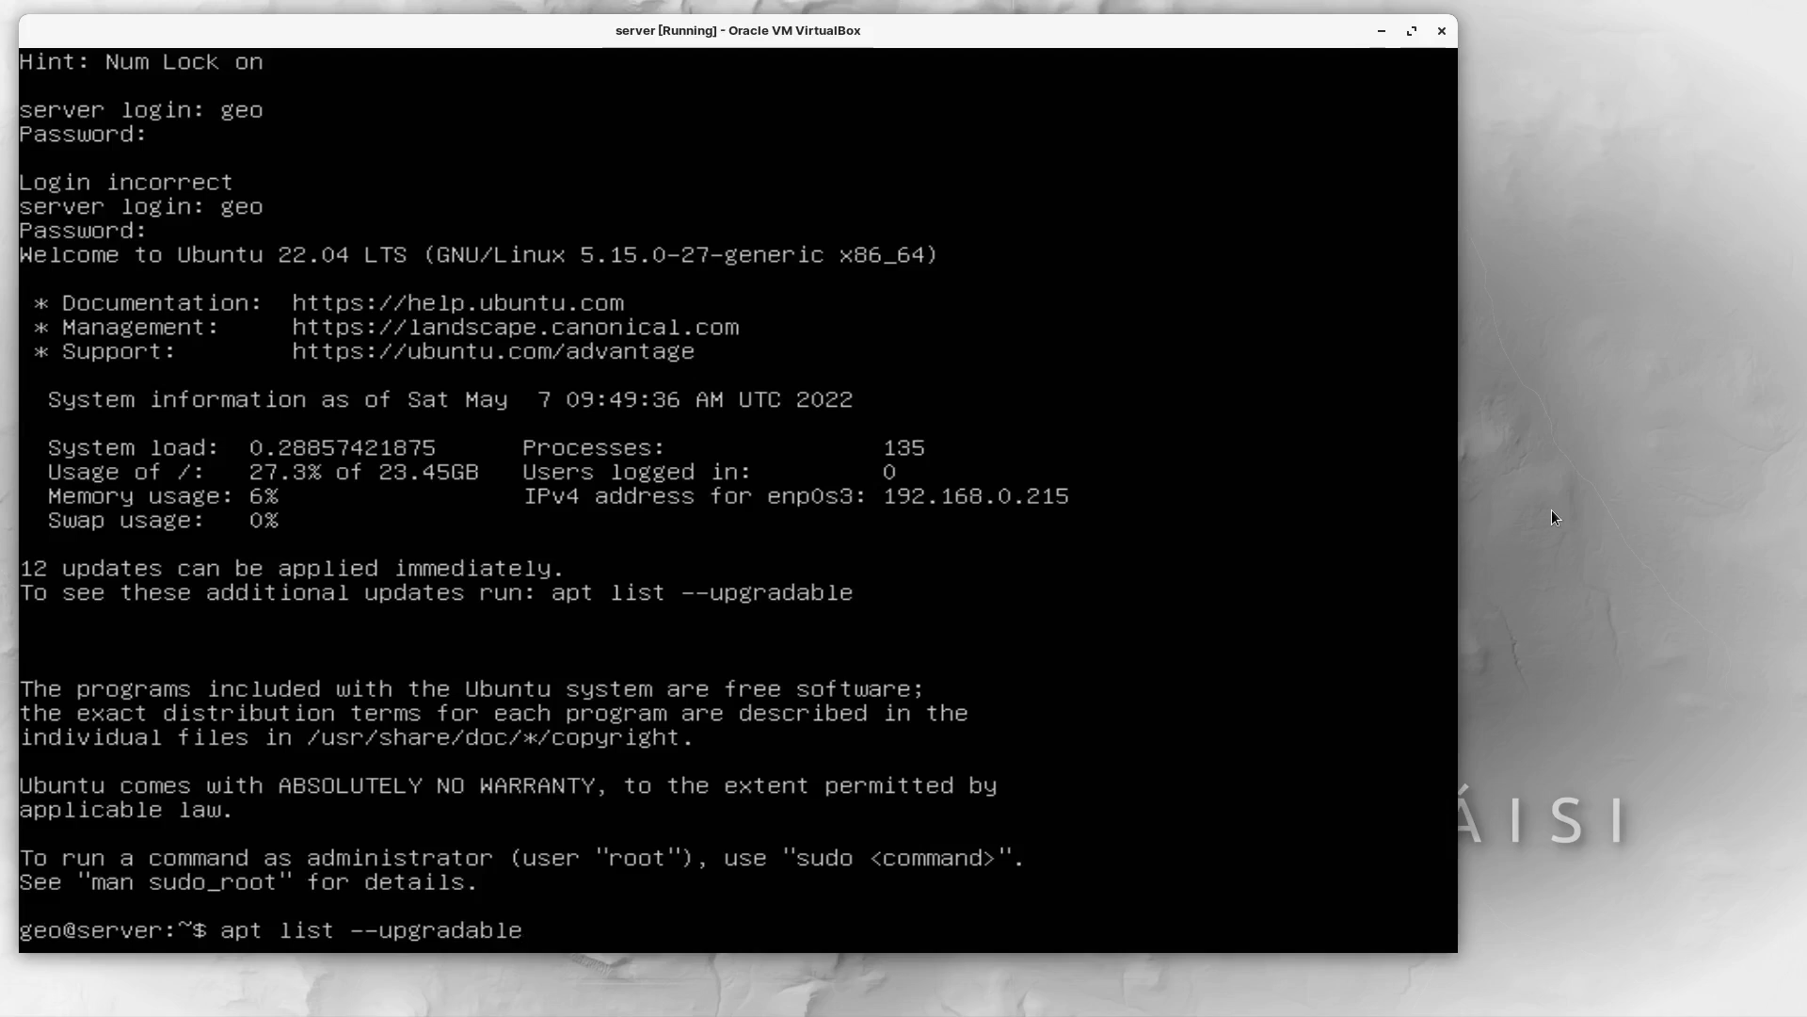
{"action": "key", "text": "Return"}
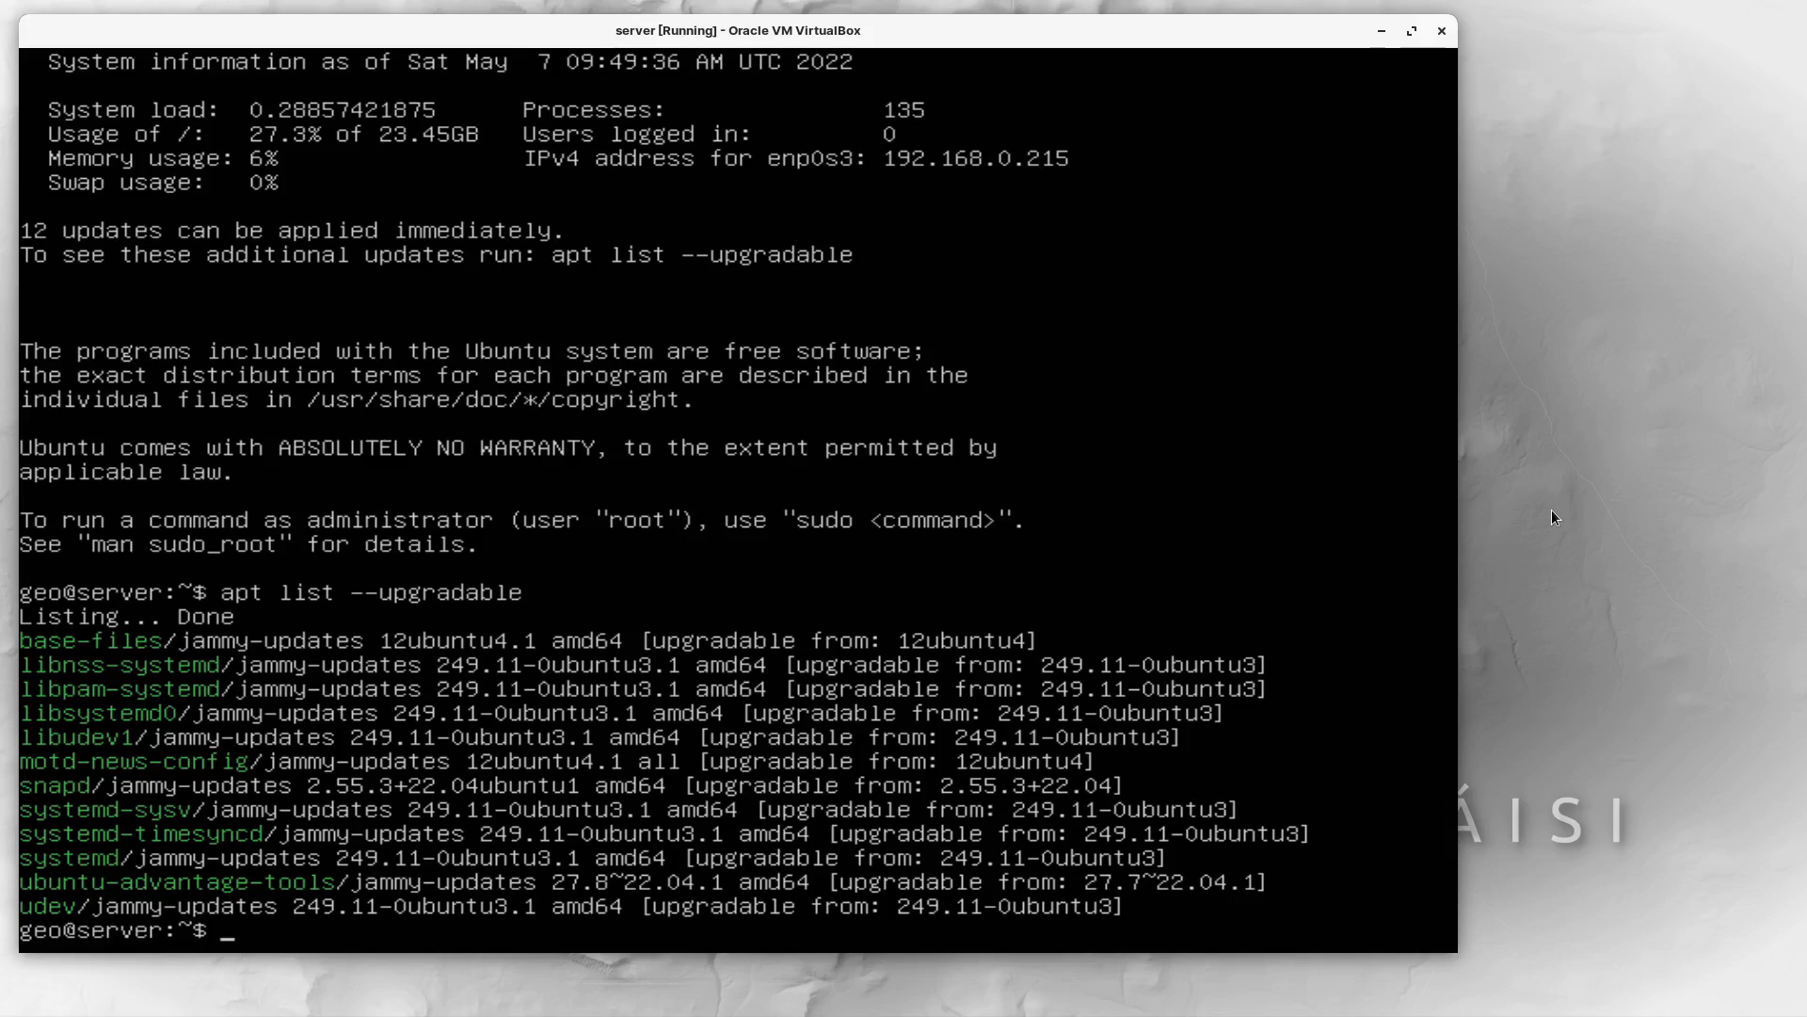
{"action": "type", "text": "sudo"}
{"action": "type", "text": "apt update"}
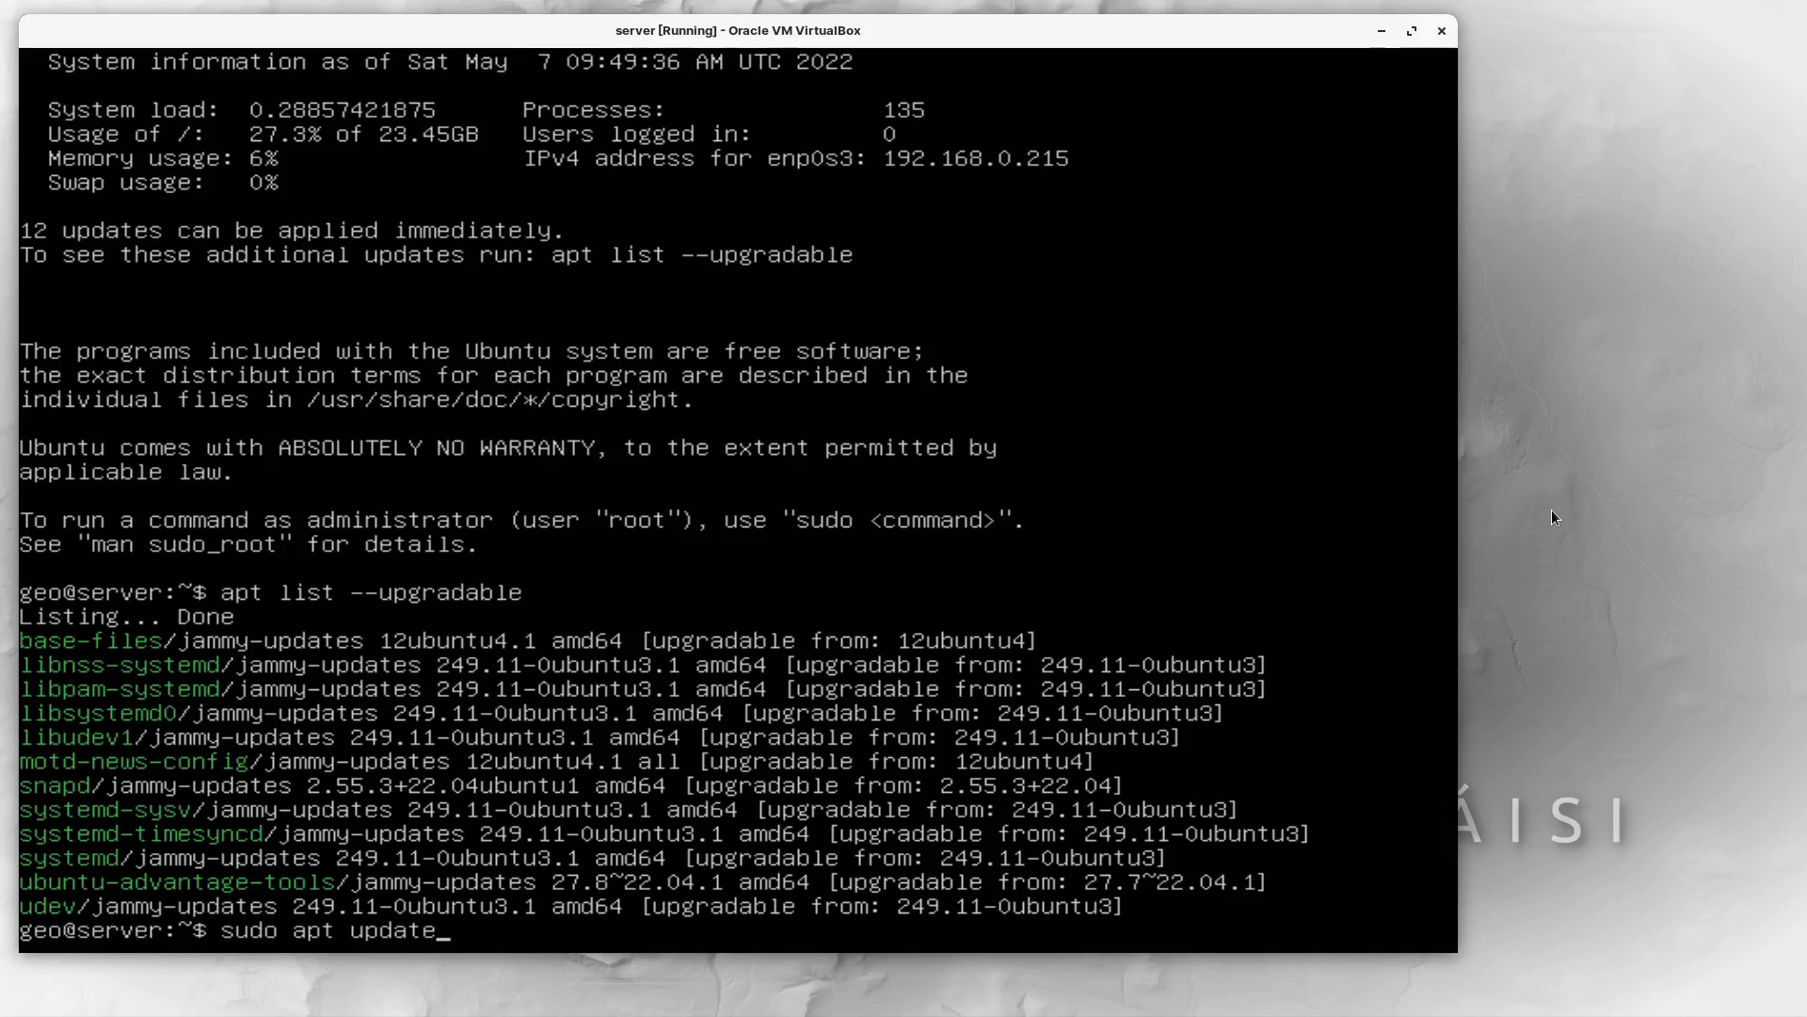
{"action": "key", "text": "Return"}
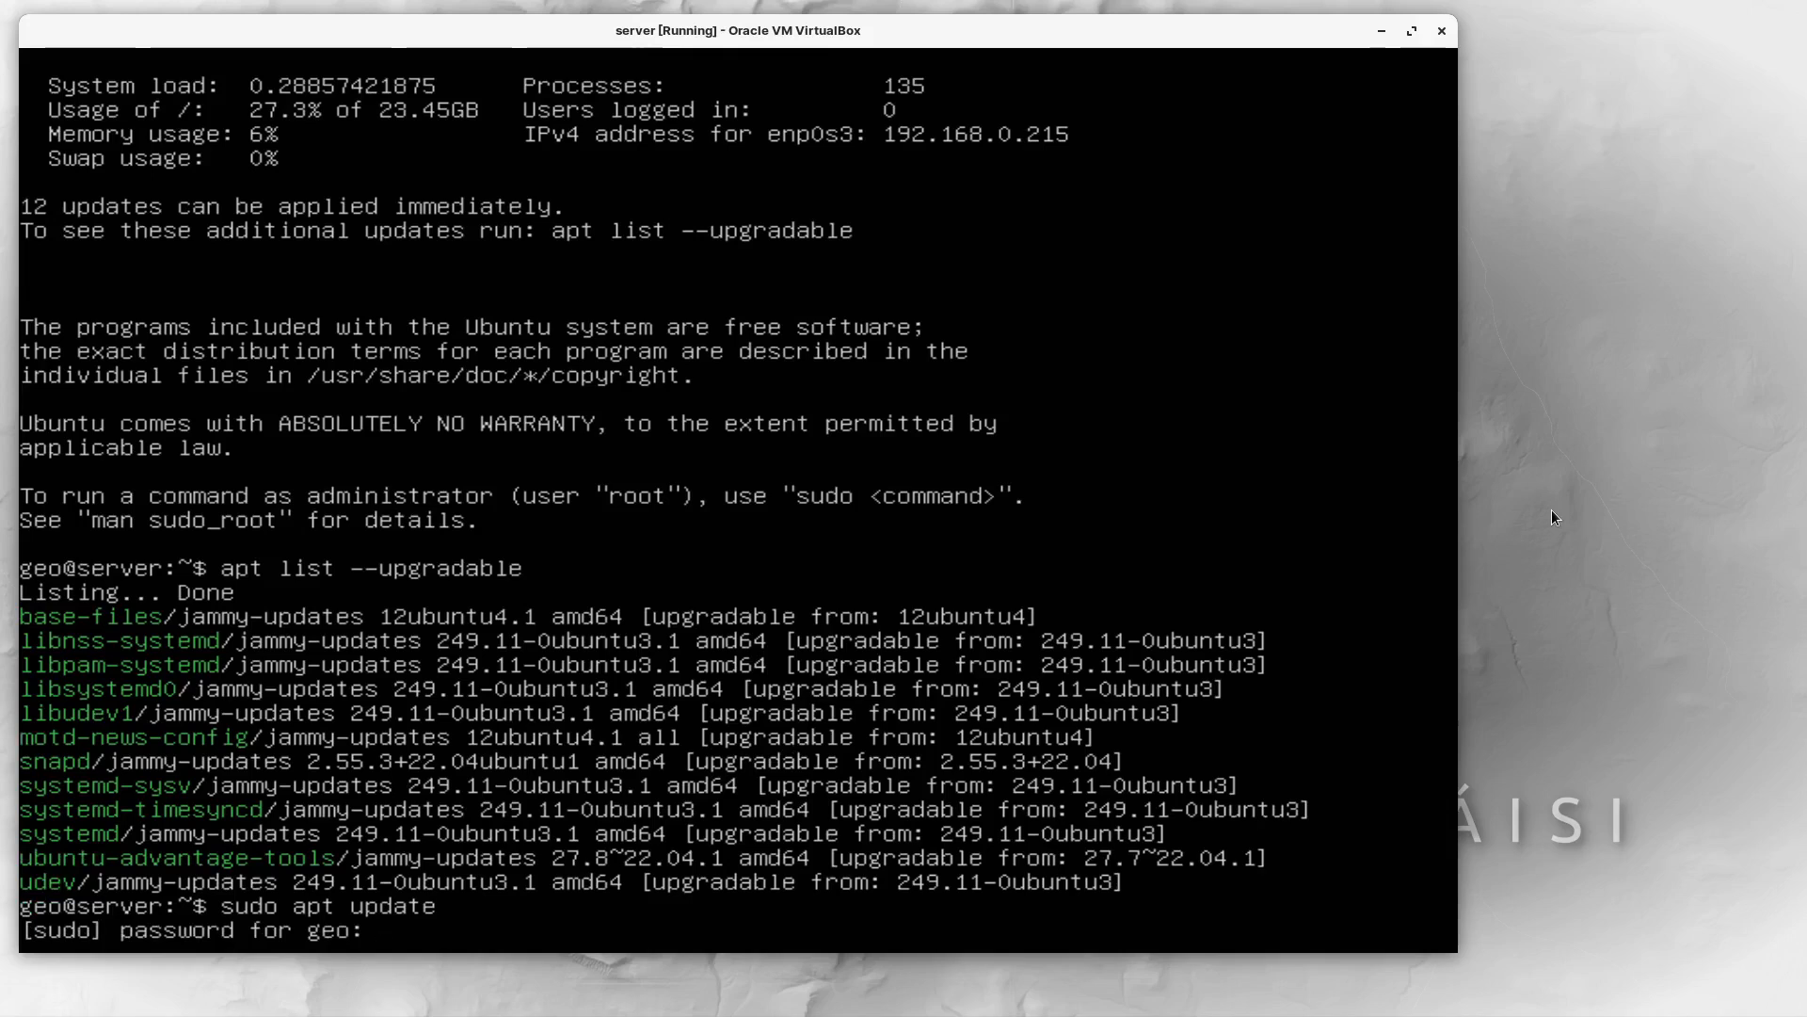
{"action": "key", "text": "Return"}
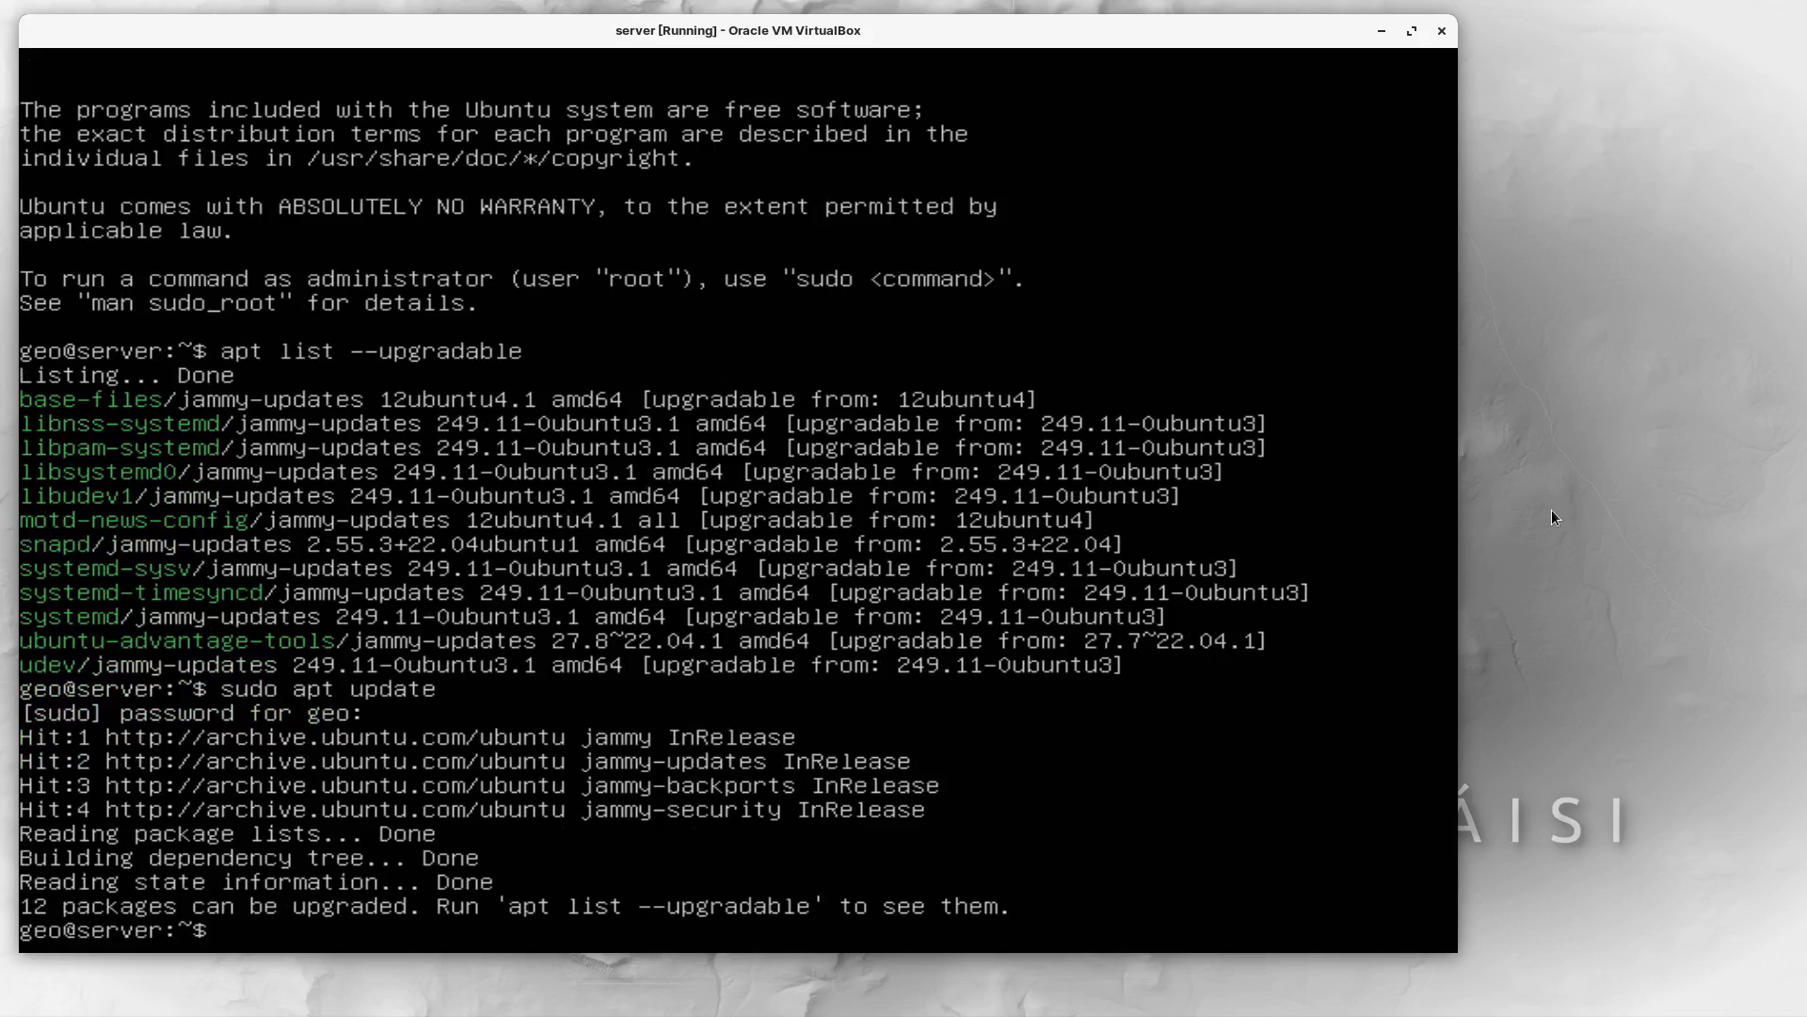
Upgrade the installed packages with sudo apt upgrade and agree to continue
{"action": "type", "text": "sudo apt "}
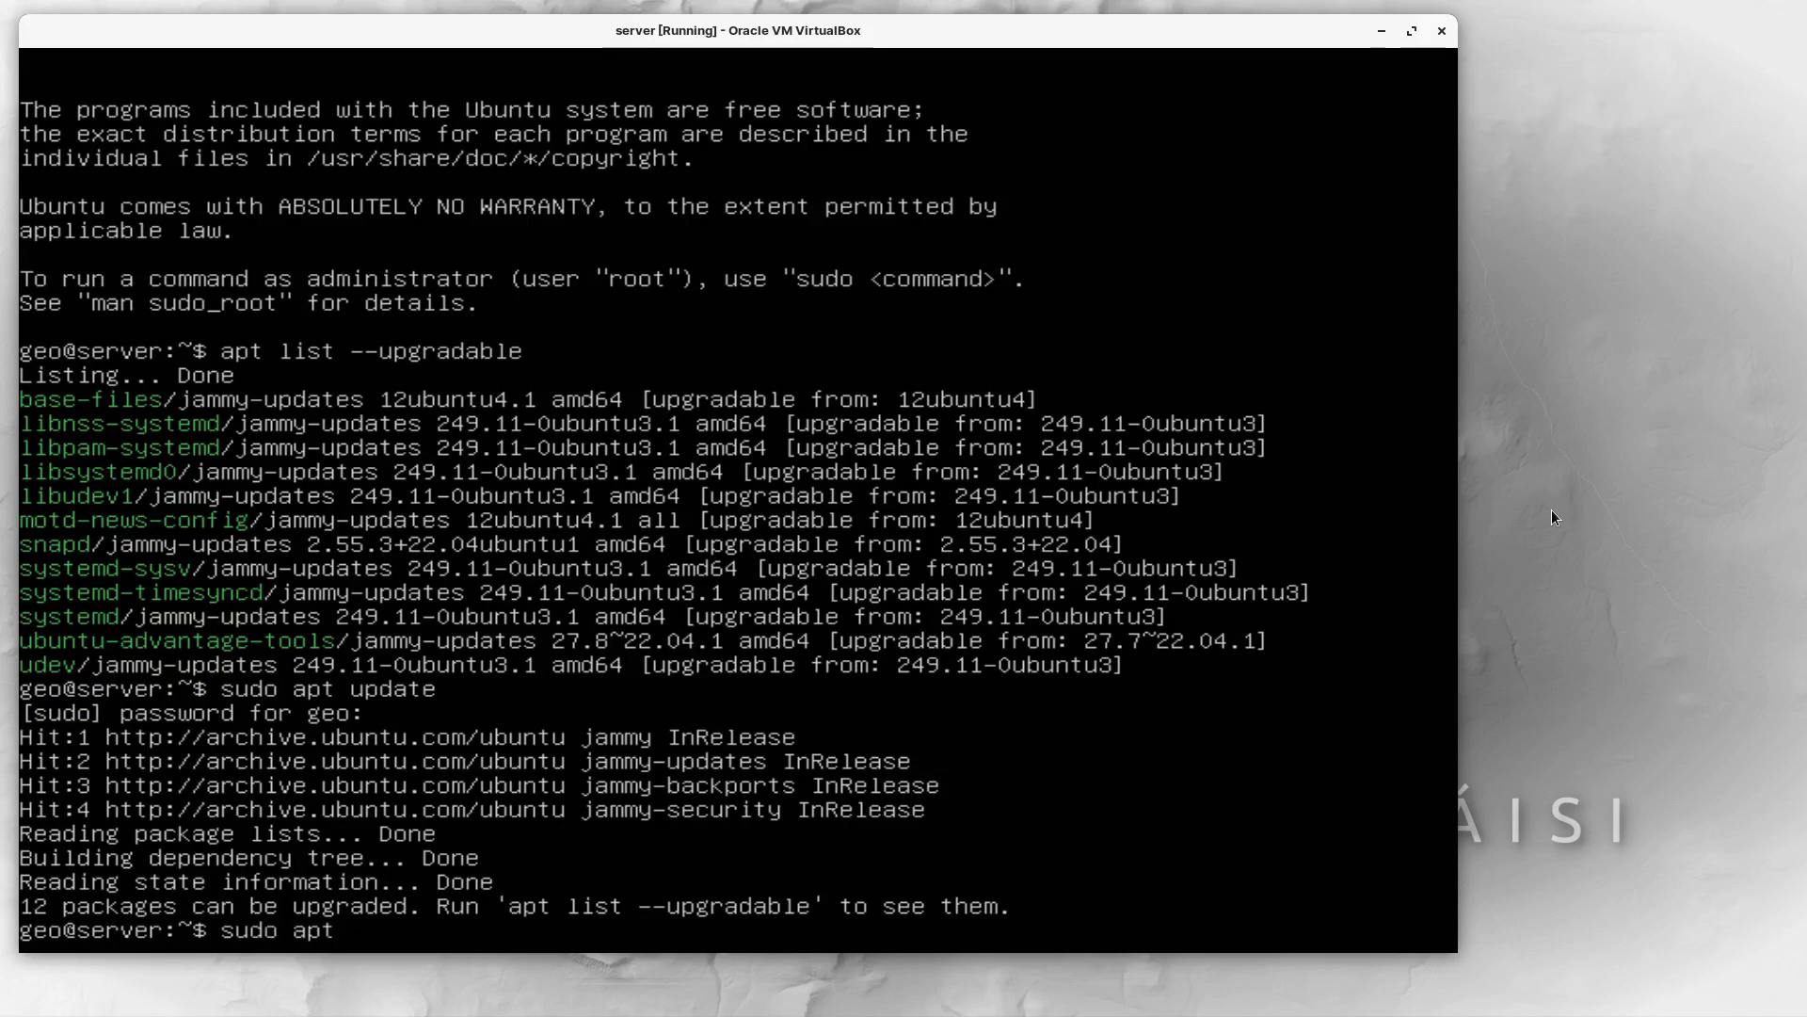
{"action": "type", "text": "upgrade"}
{"action": "key", "text": "Return"}
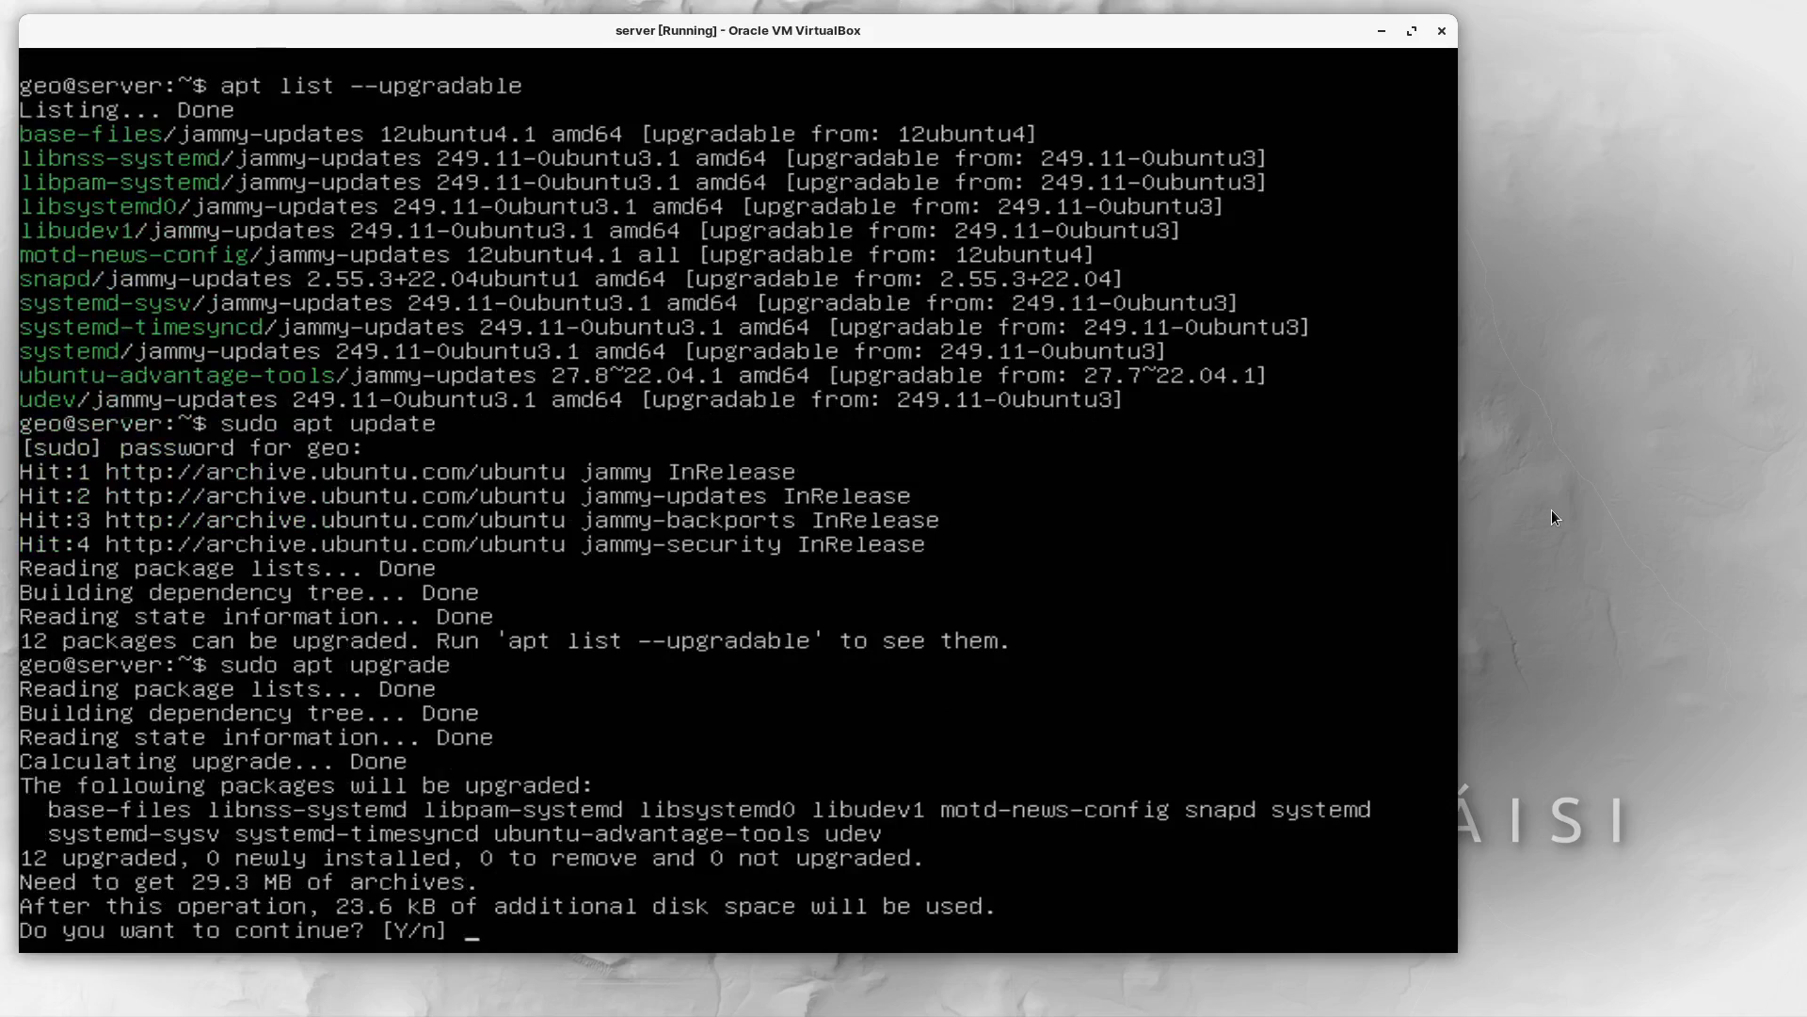
{"action": "key", "text": "Return"}
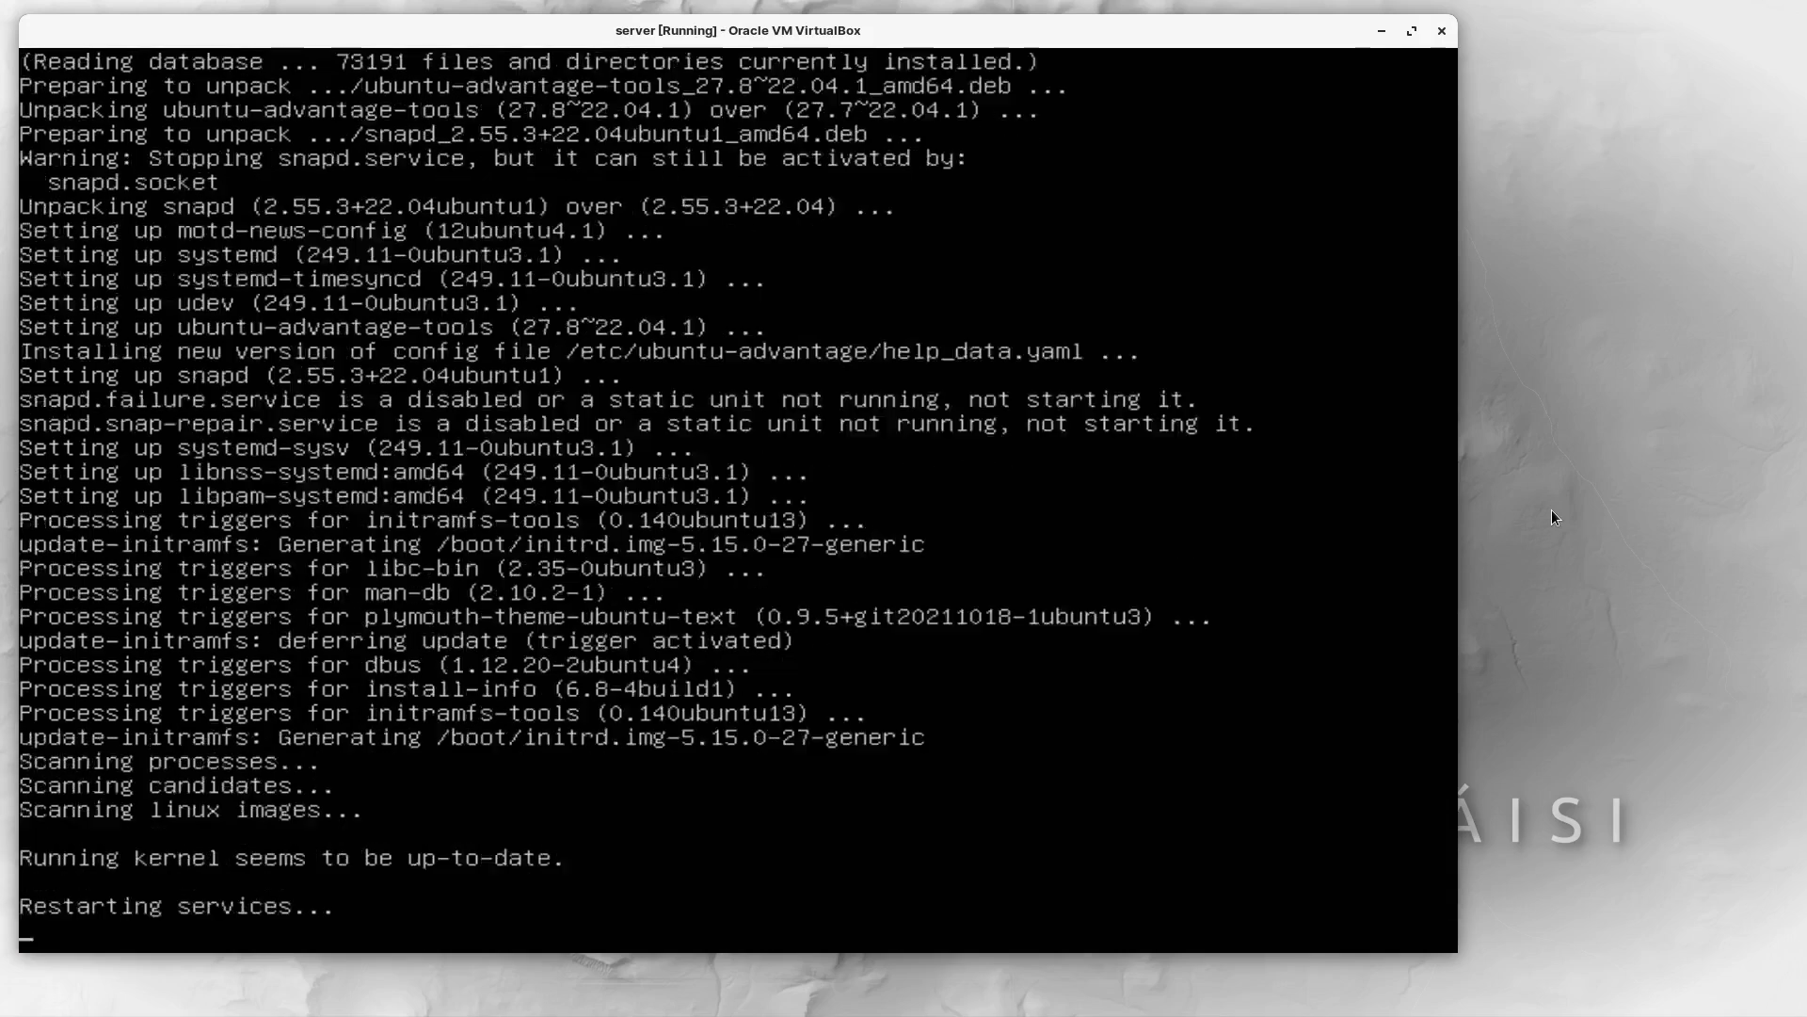
Look through the services using outdated libraries and accept the preselected ones for restarting
{"action": "key", "text": "Down"}
{"action": "key", "text": "Down"}
{"action": "key", "text": "Down"}
{"action": "key", "text": "Down"}
{"action": "key", "text": "Down"}
{"action": "key", "text": "Down"}
{"action": "key", "text": "Down"}
{"action": "key", "text": "Down"}
{"action": "key", "text": "Down"}
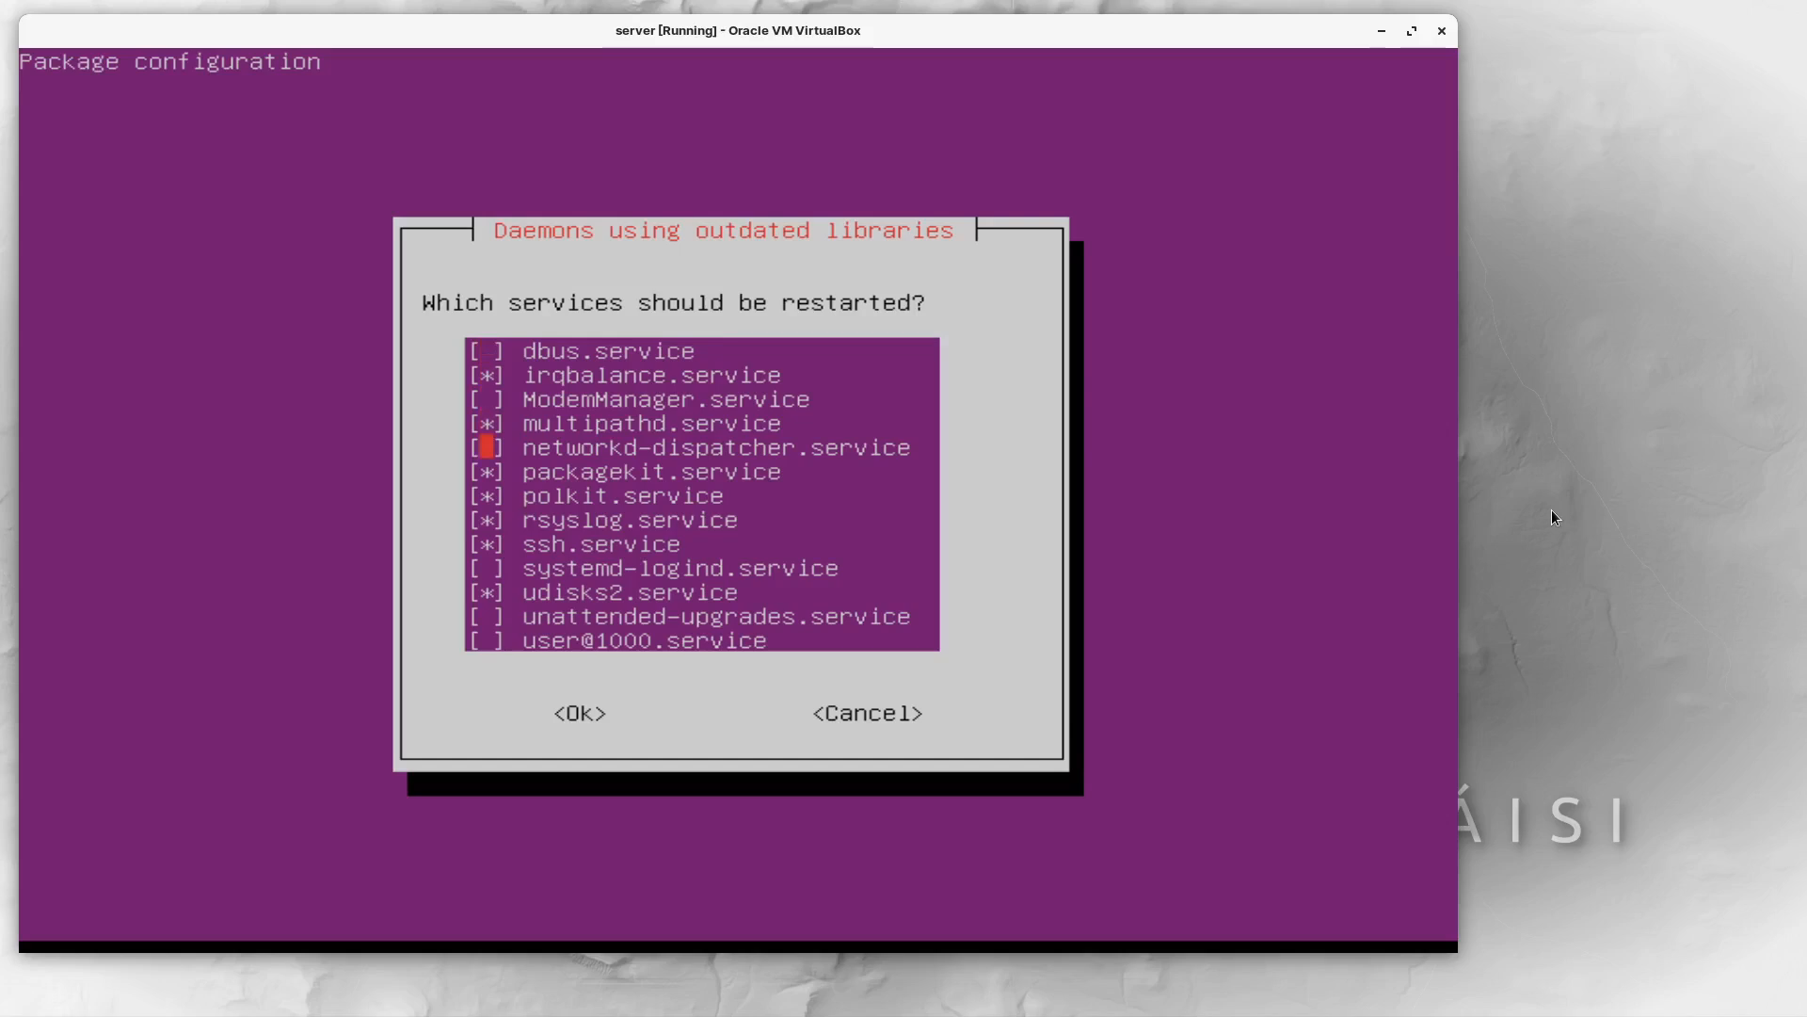
{"action": "key", "text": "Down"}
{"action": "key", "text": "Down"}
{"action": "key", "text": "Down"}
{"action": "key", "text": "Tab"}
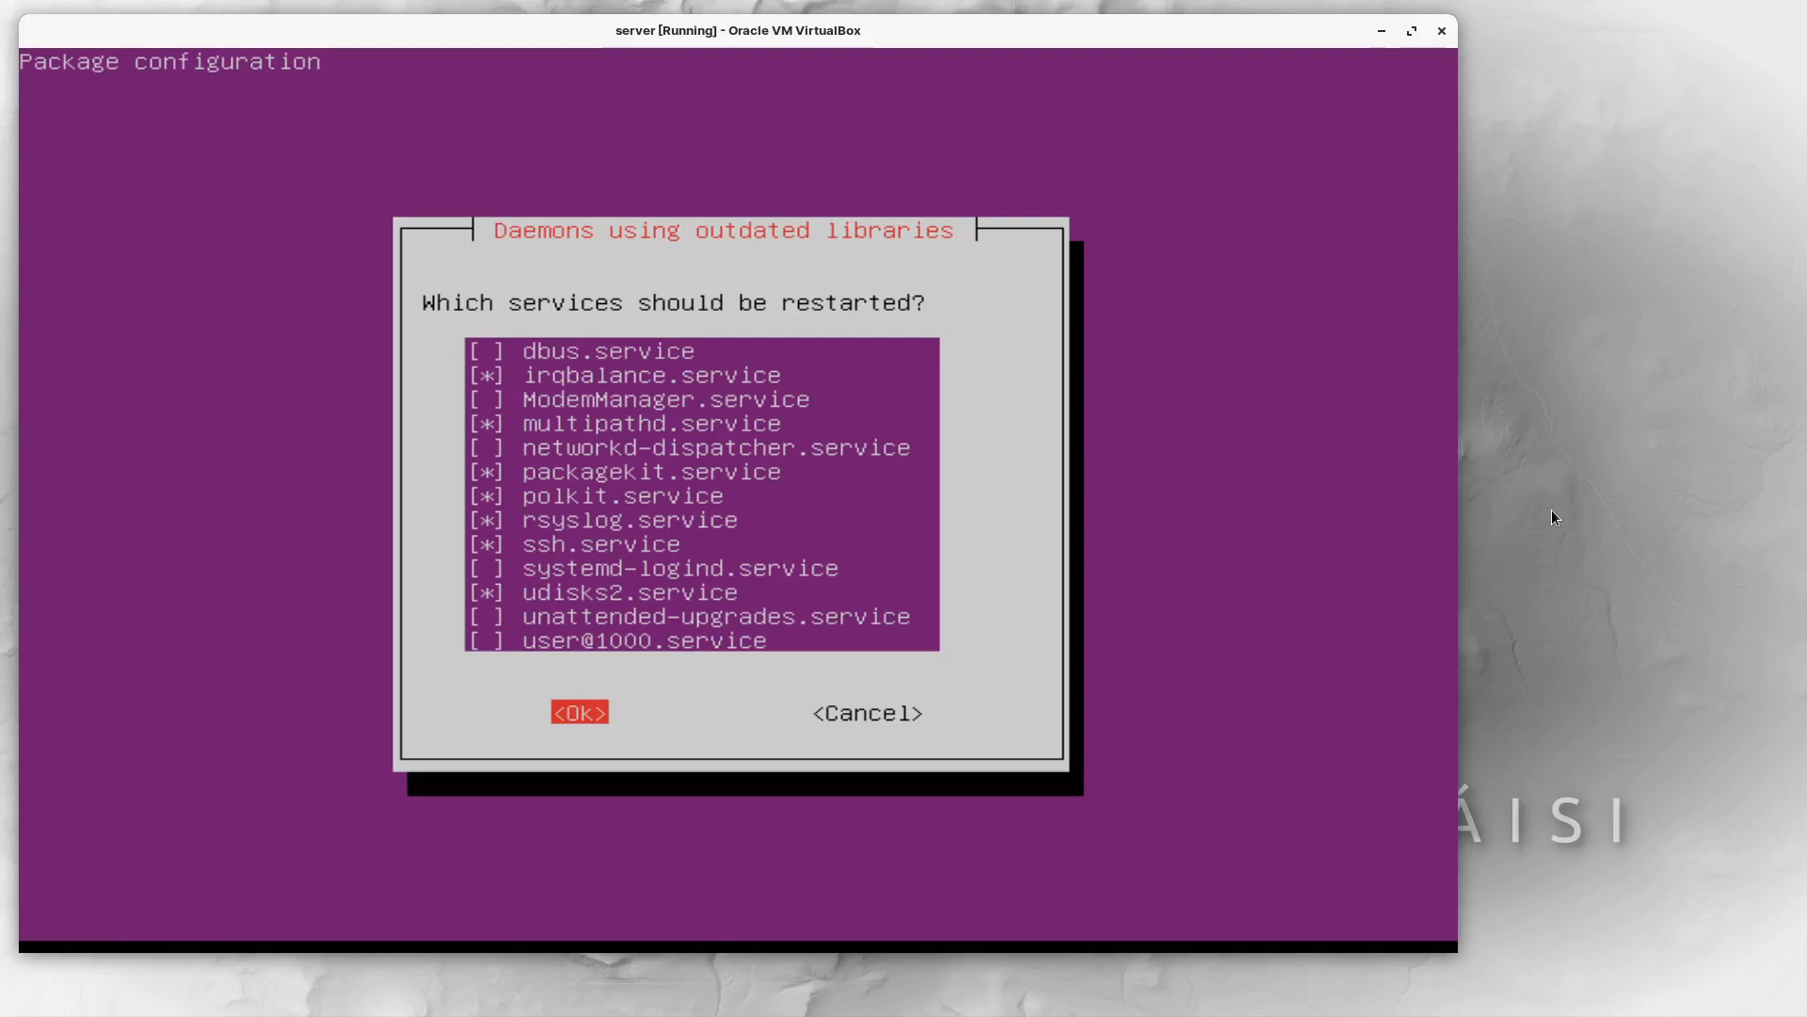
{"action": "key", "text": "Return"}
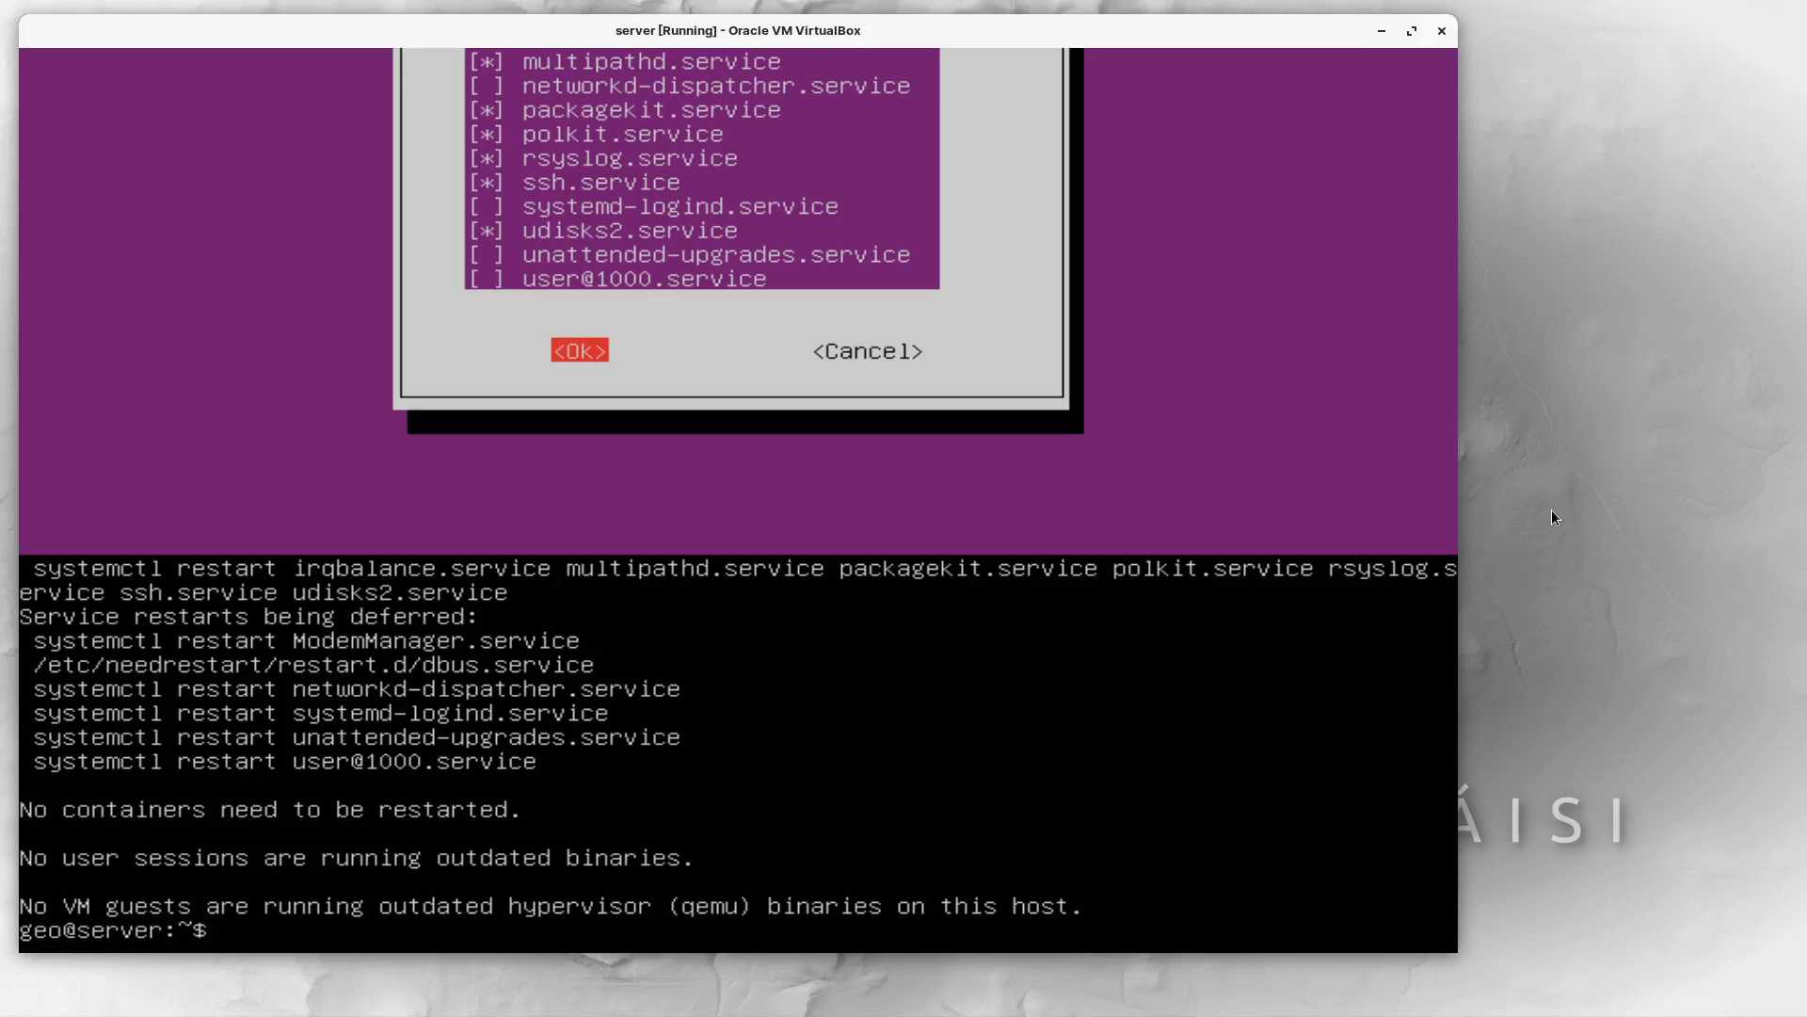
Clear the recalled command from the prompt and restart the server with reboot
{"action": "key", "text": "Up"}
{"action": "key", "text": "Up"}
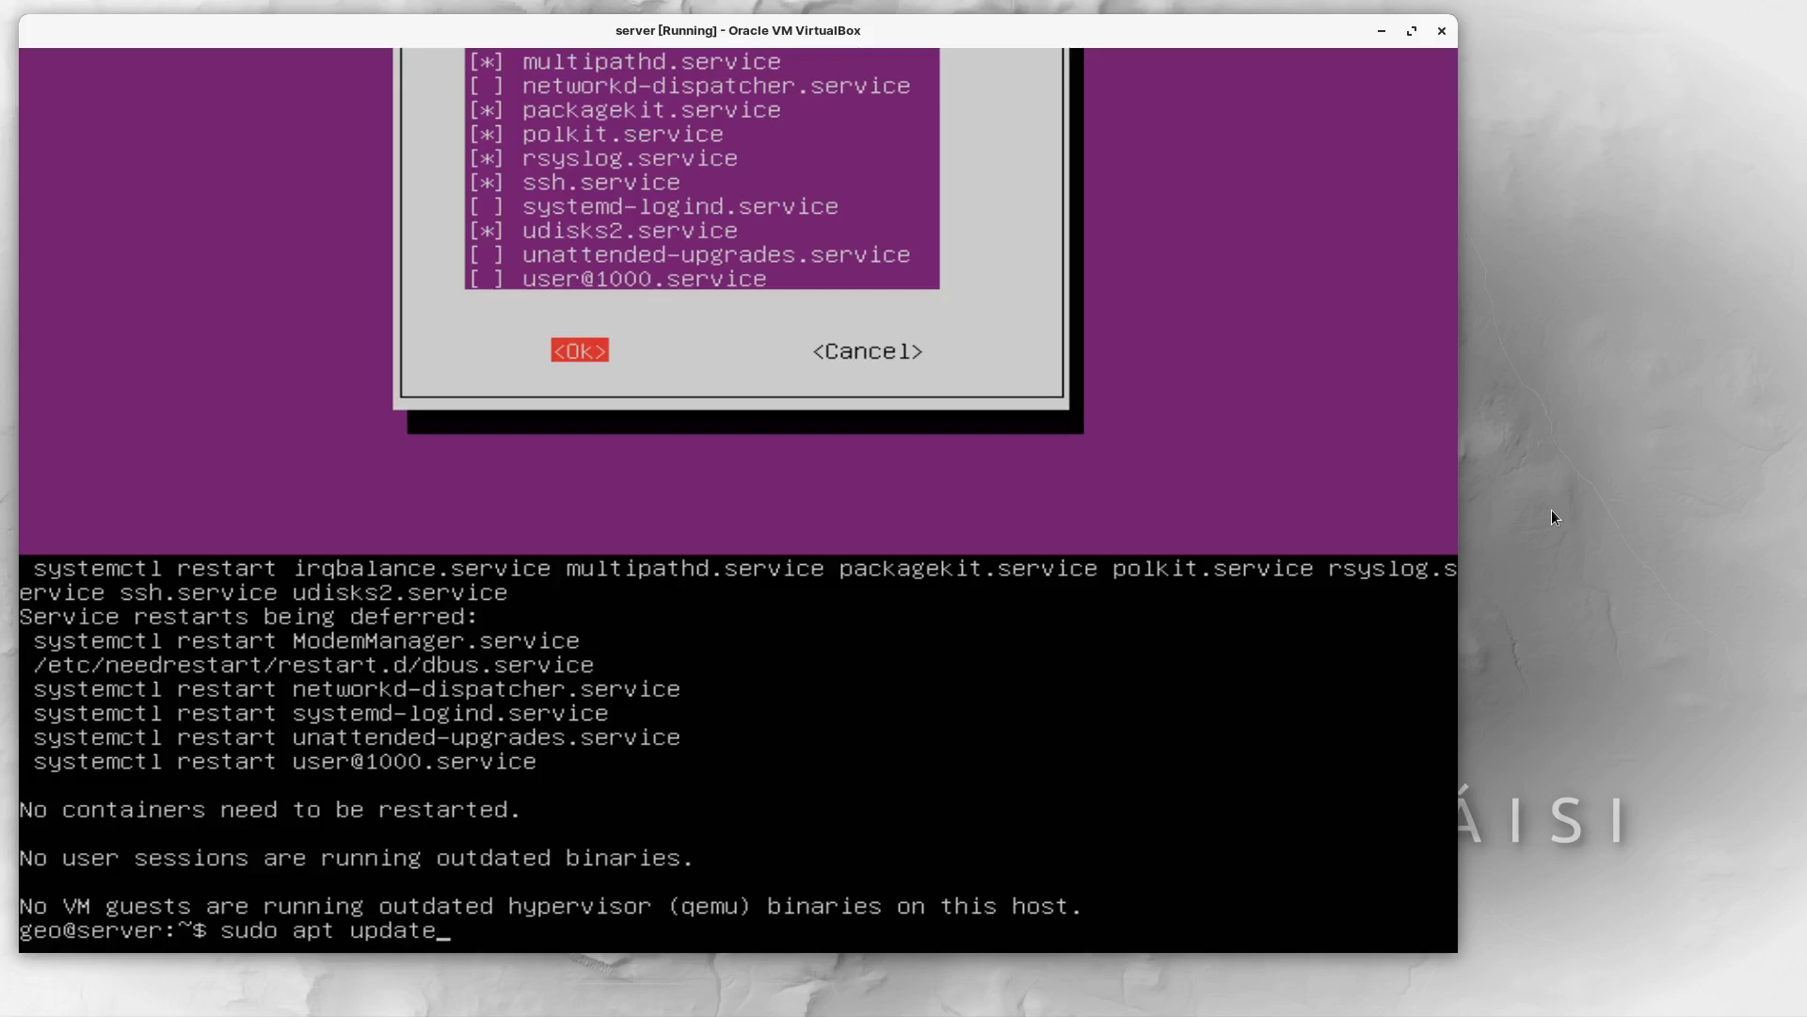
{"action": "key", "text": "Down"}
{"action": "key", "text": "Down"}
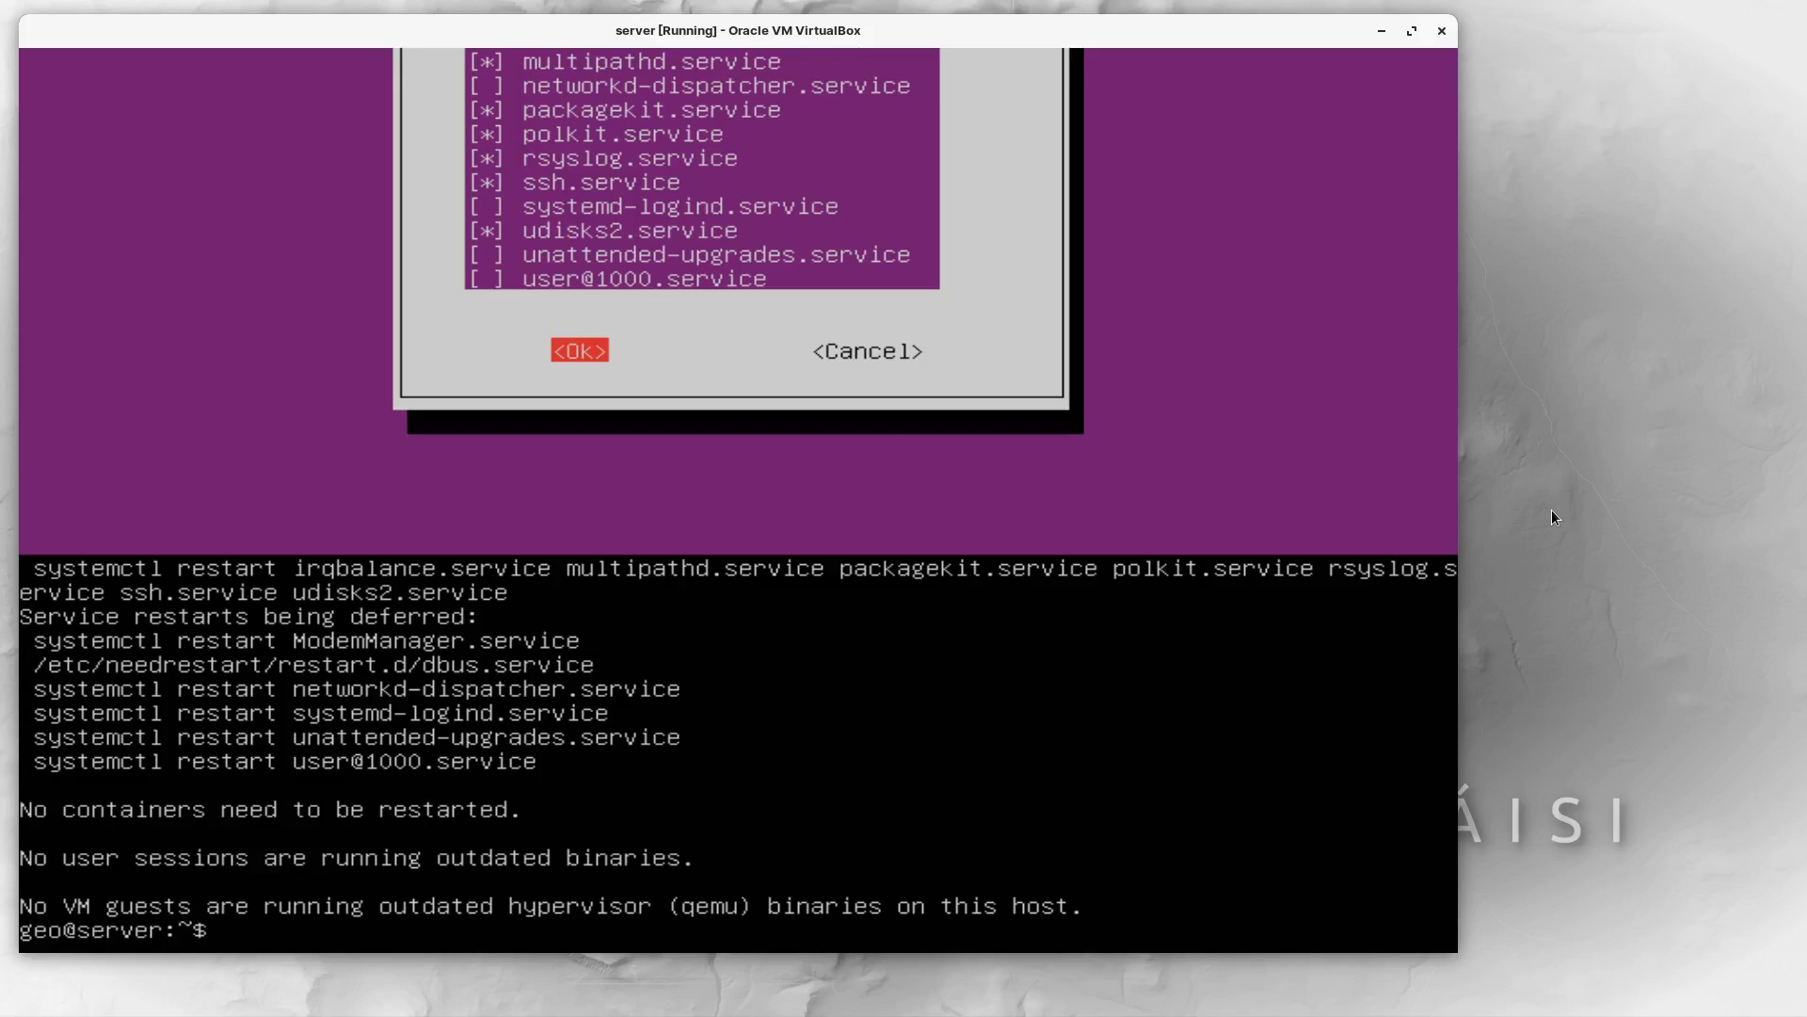
{"action": "type", "text": "reboot"}
{"action": "key", "text": "Return"}
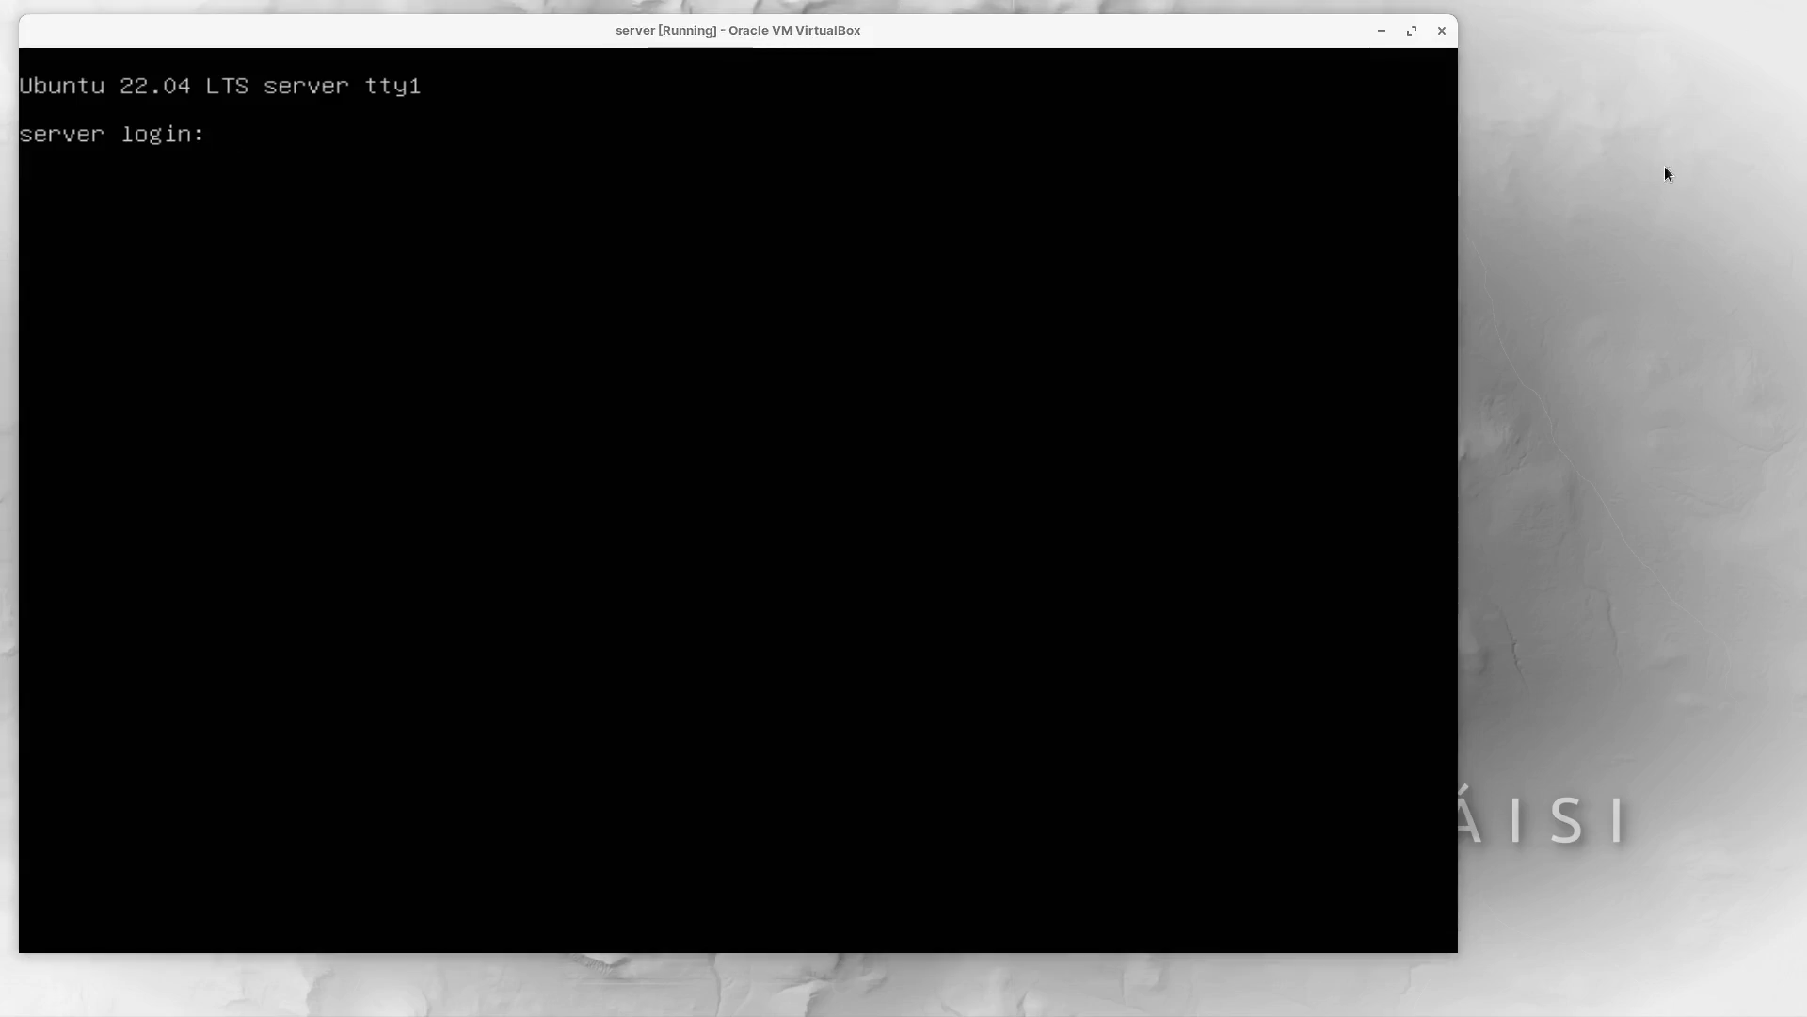
Open a terminal on the host computer, enlarge its text and move its window up so the prompt is visible
{"action": "key", "text": "ctrl+alt+t"}
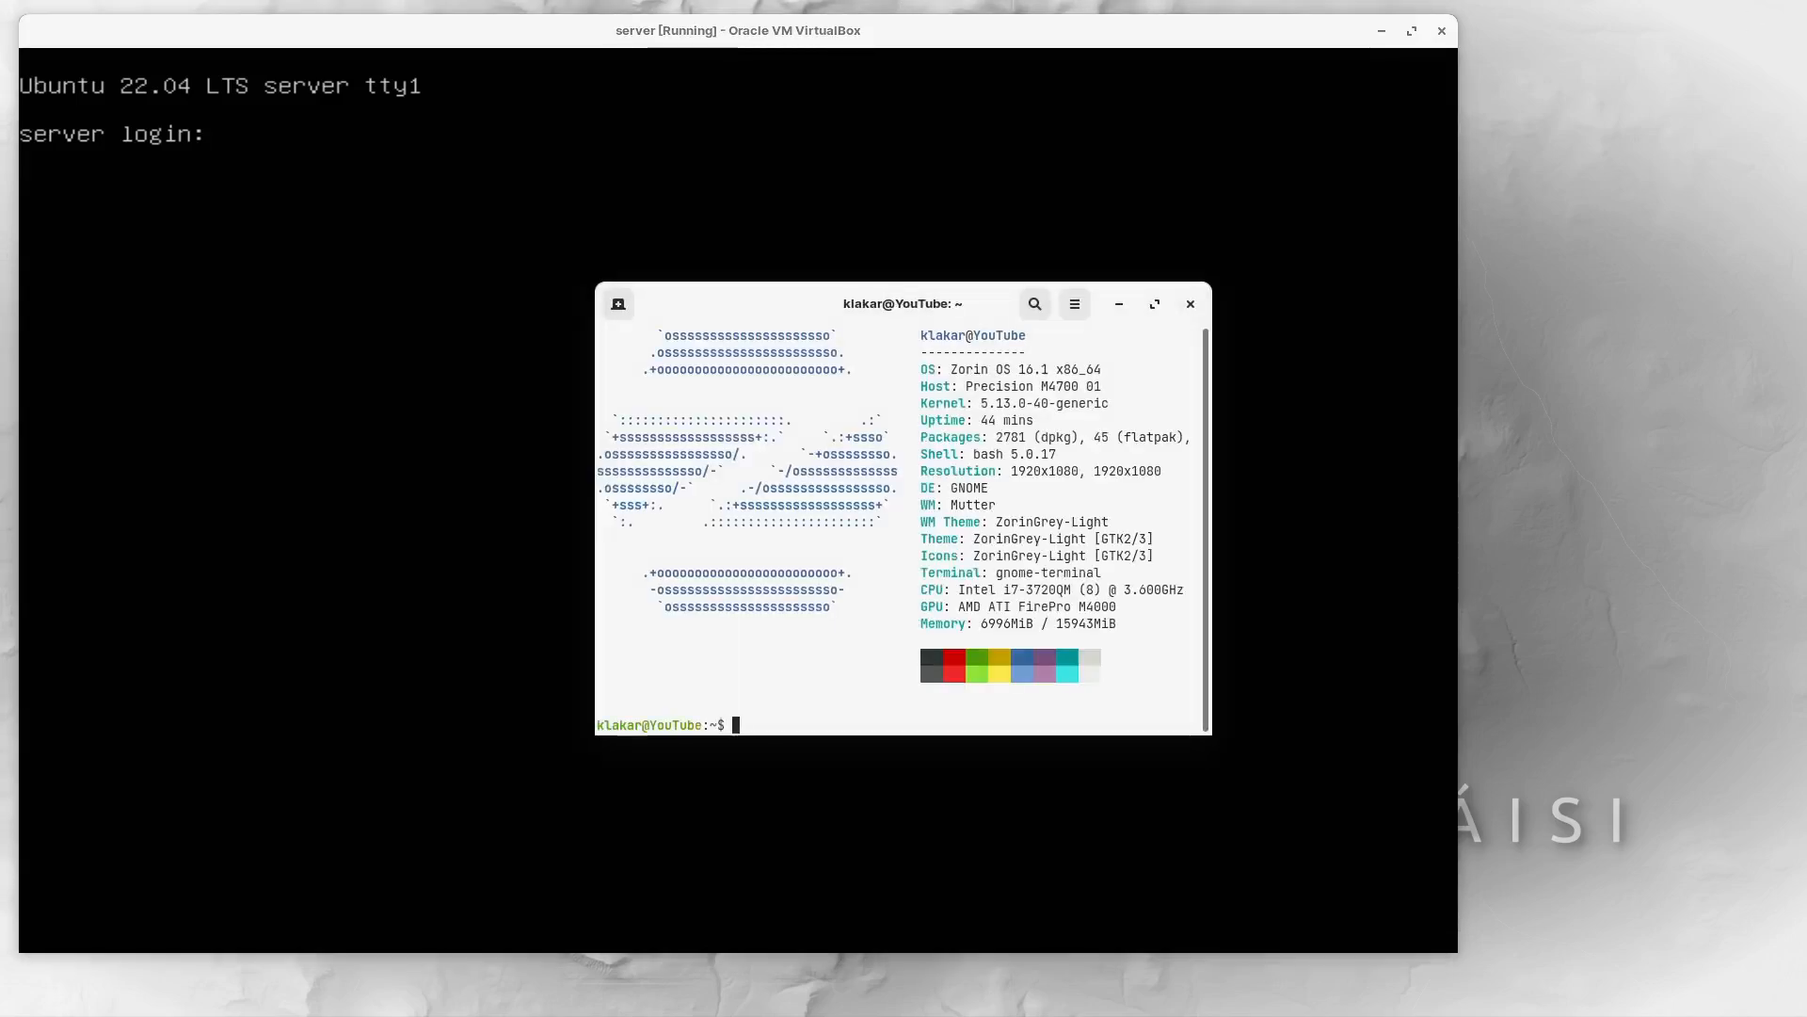
{"action": "key", "text": "ctrl+plus"}
{"action": "key", "text": "ctrl+plus"}
{"action": "key", "text": "ctrl+plus"}
{"action": "key", "text": "ctrl+plus"}
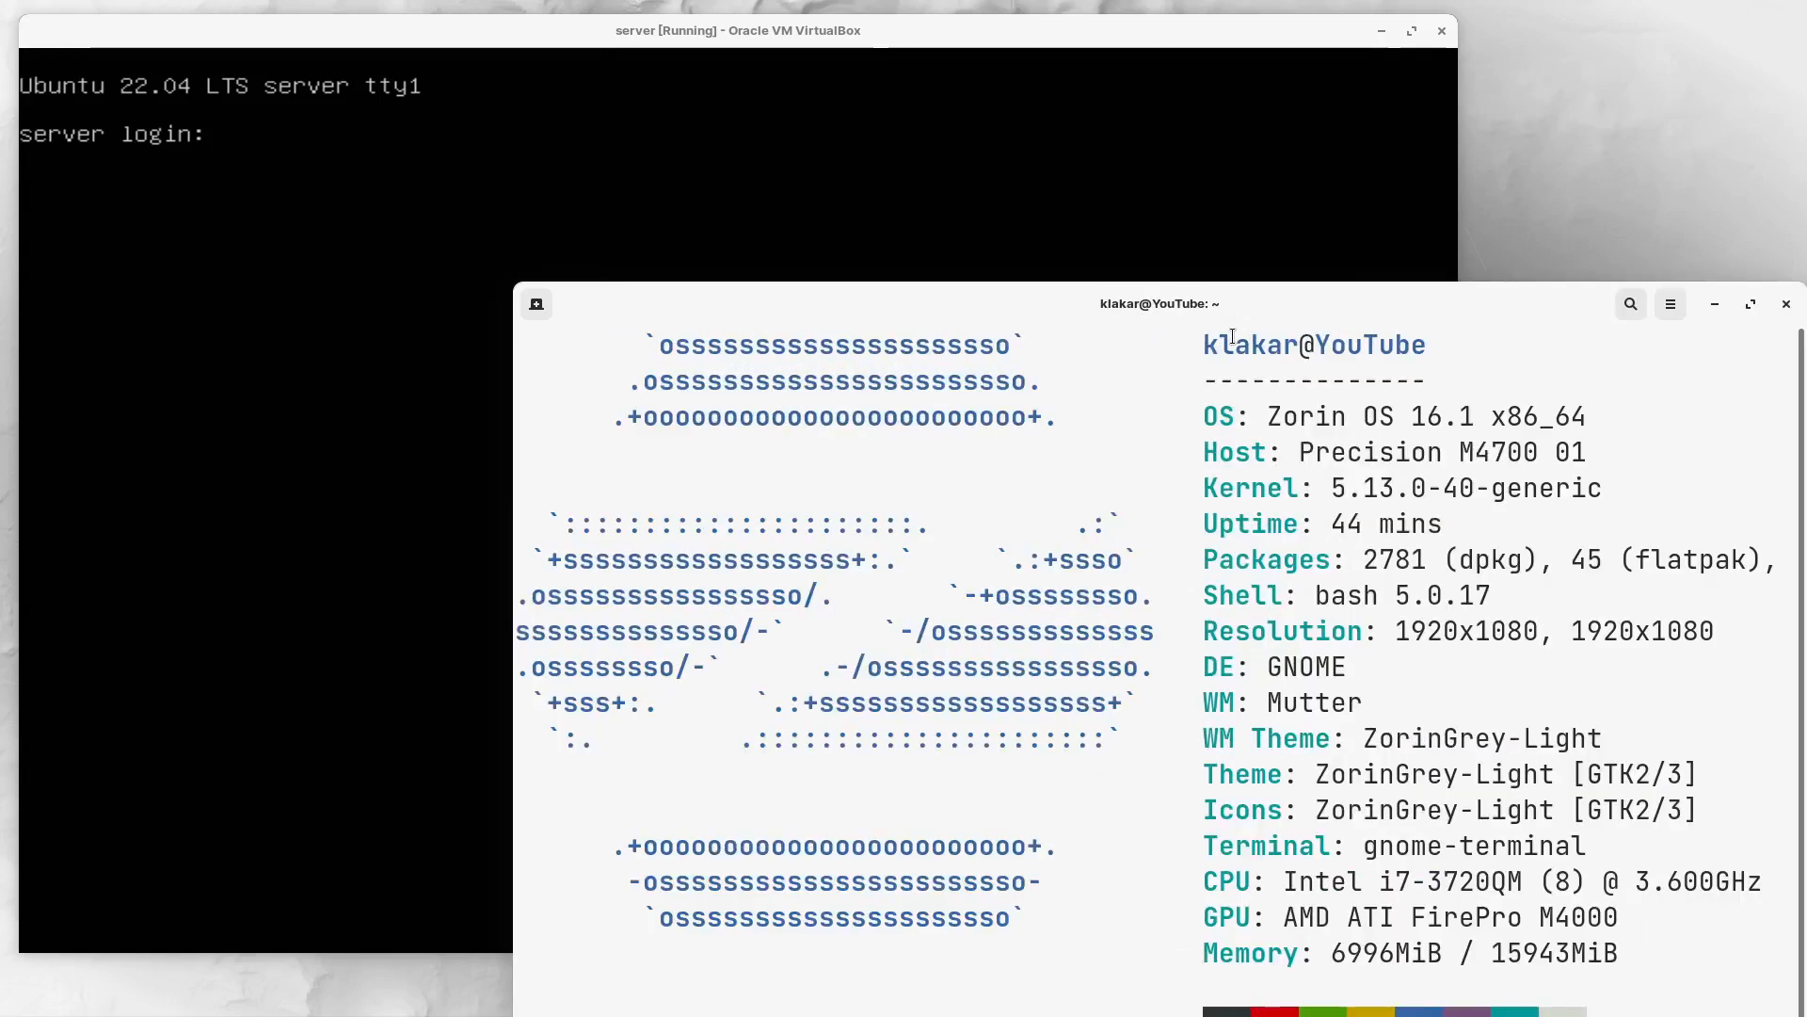
{"action": "left_click_drag", "start_coordinate": [1227, 316], "coordinate": [1207, 59]}
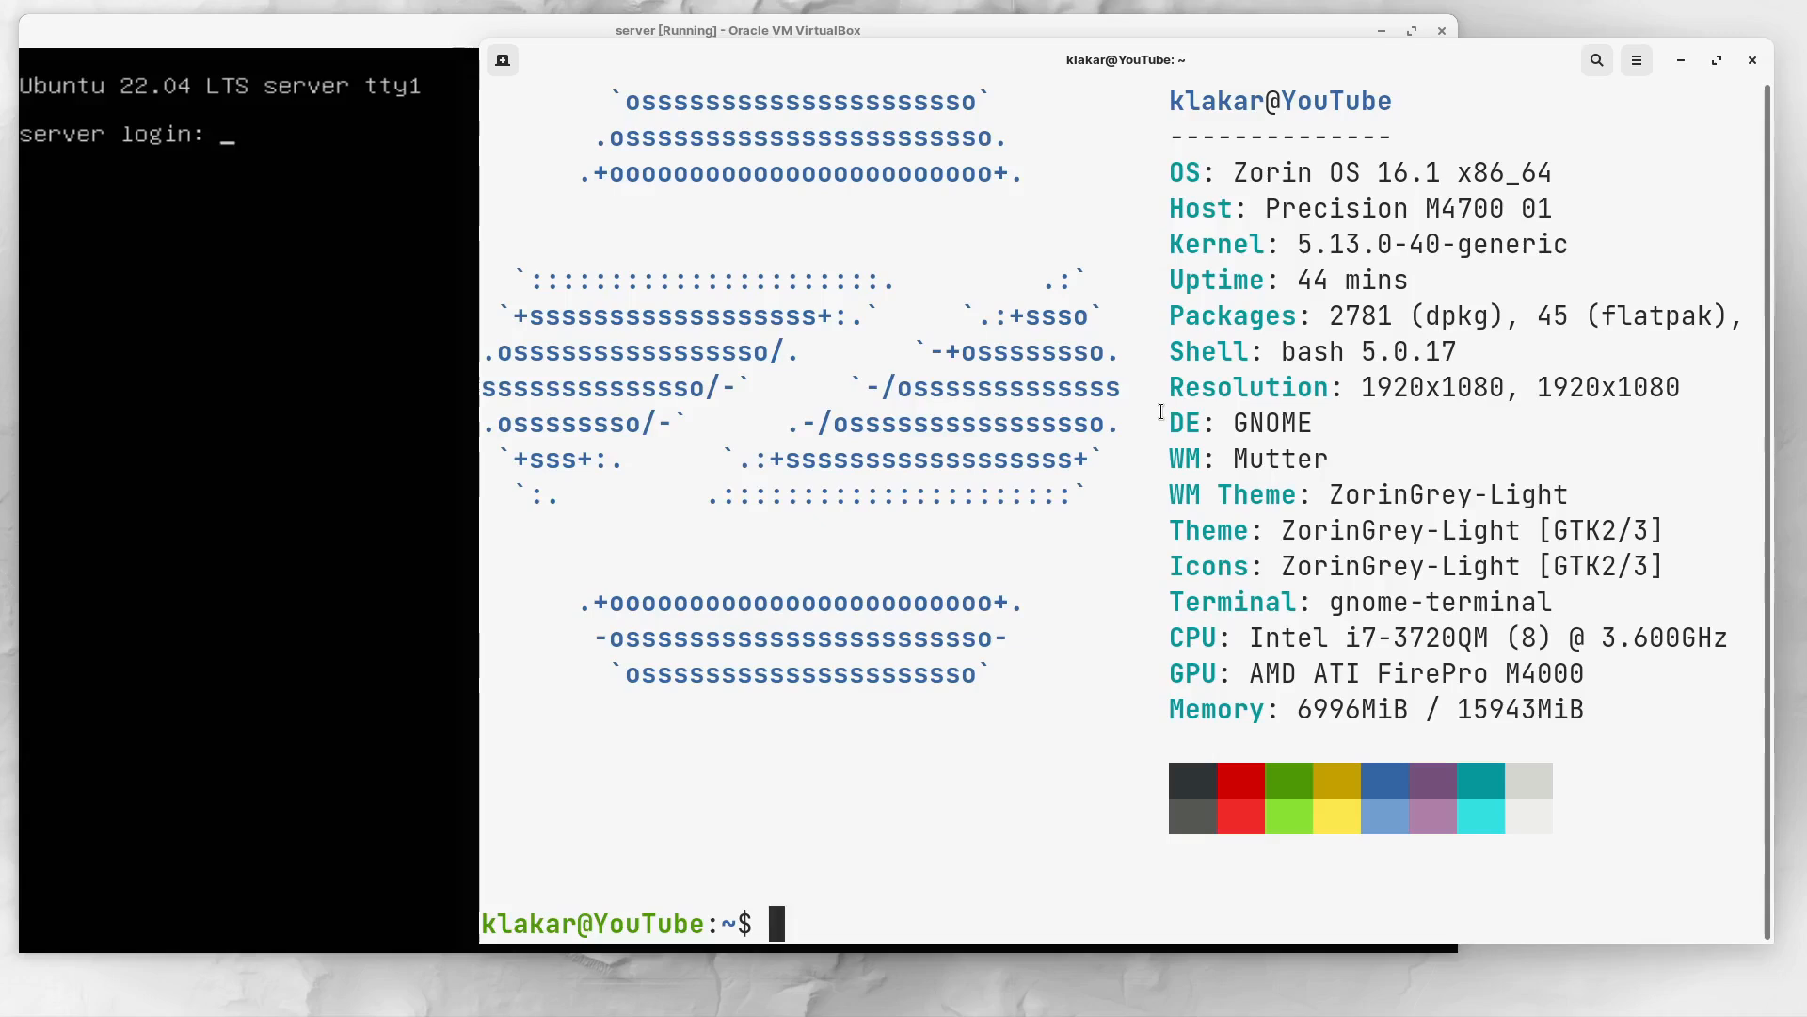
{"action": "type", "text": "ssh"}
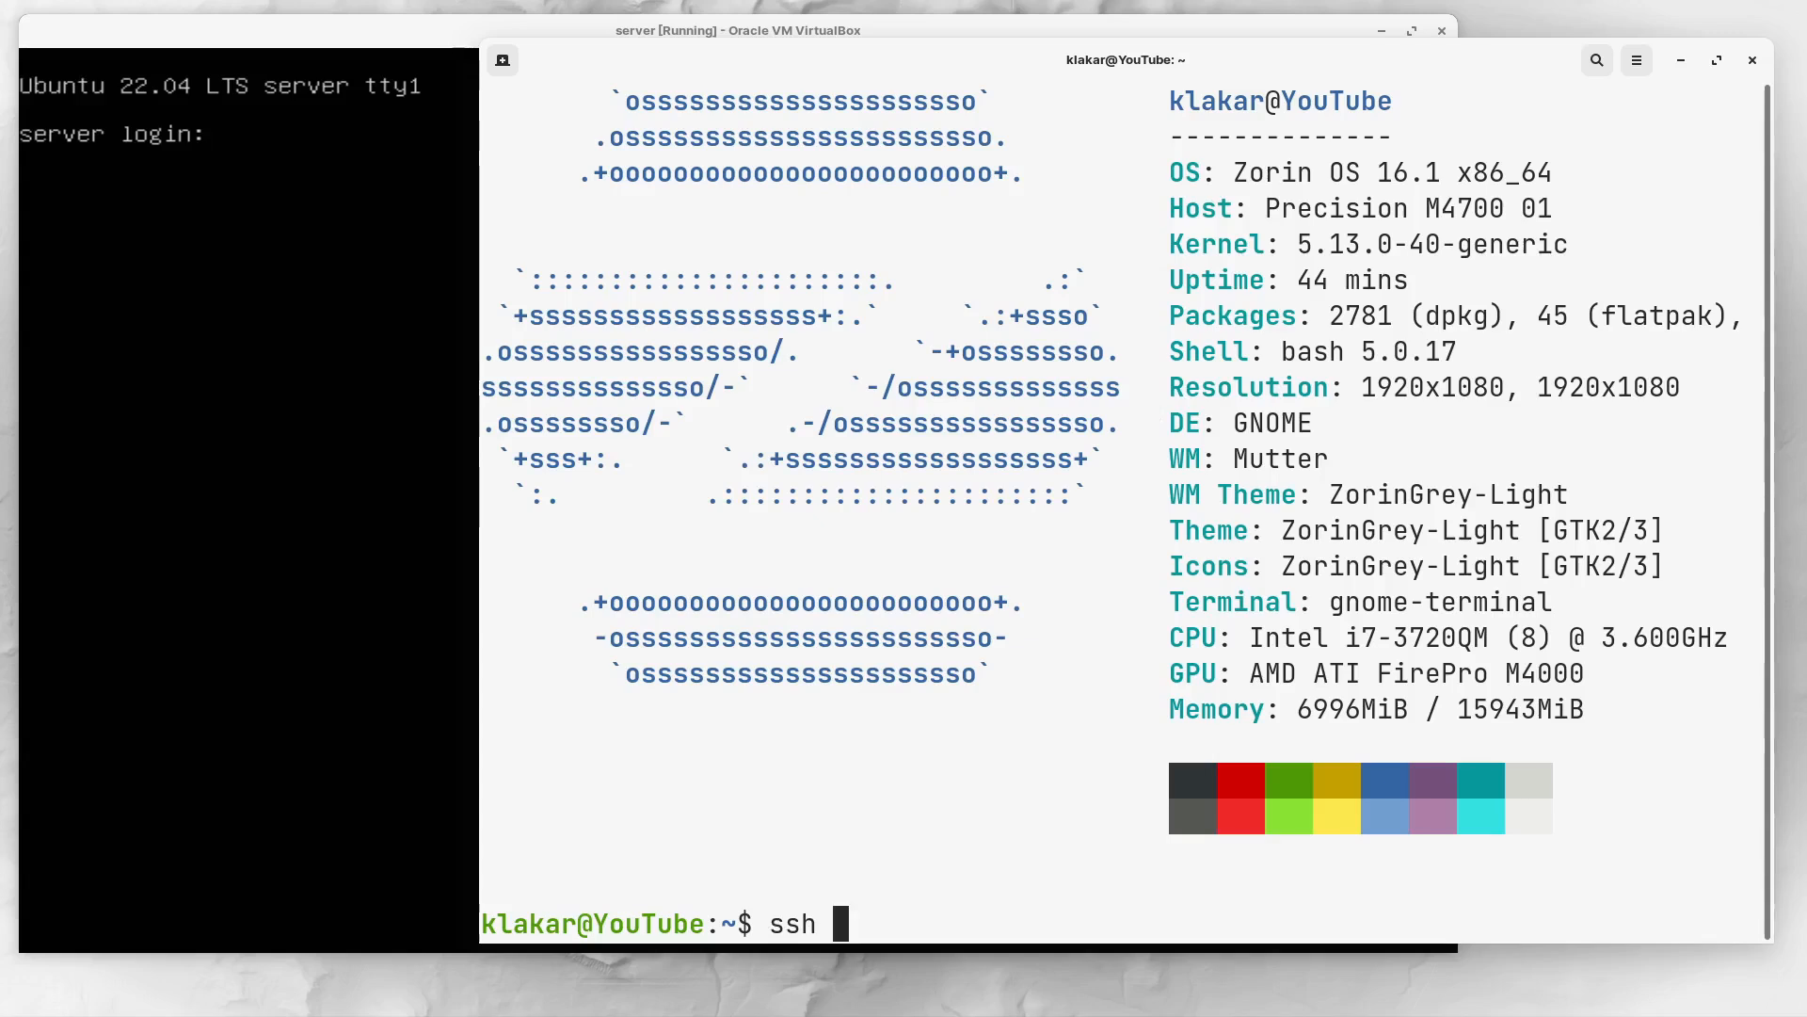
{"action": "type", "text": " geo"}
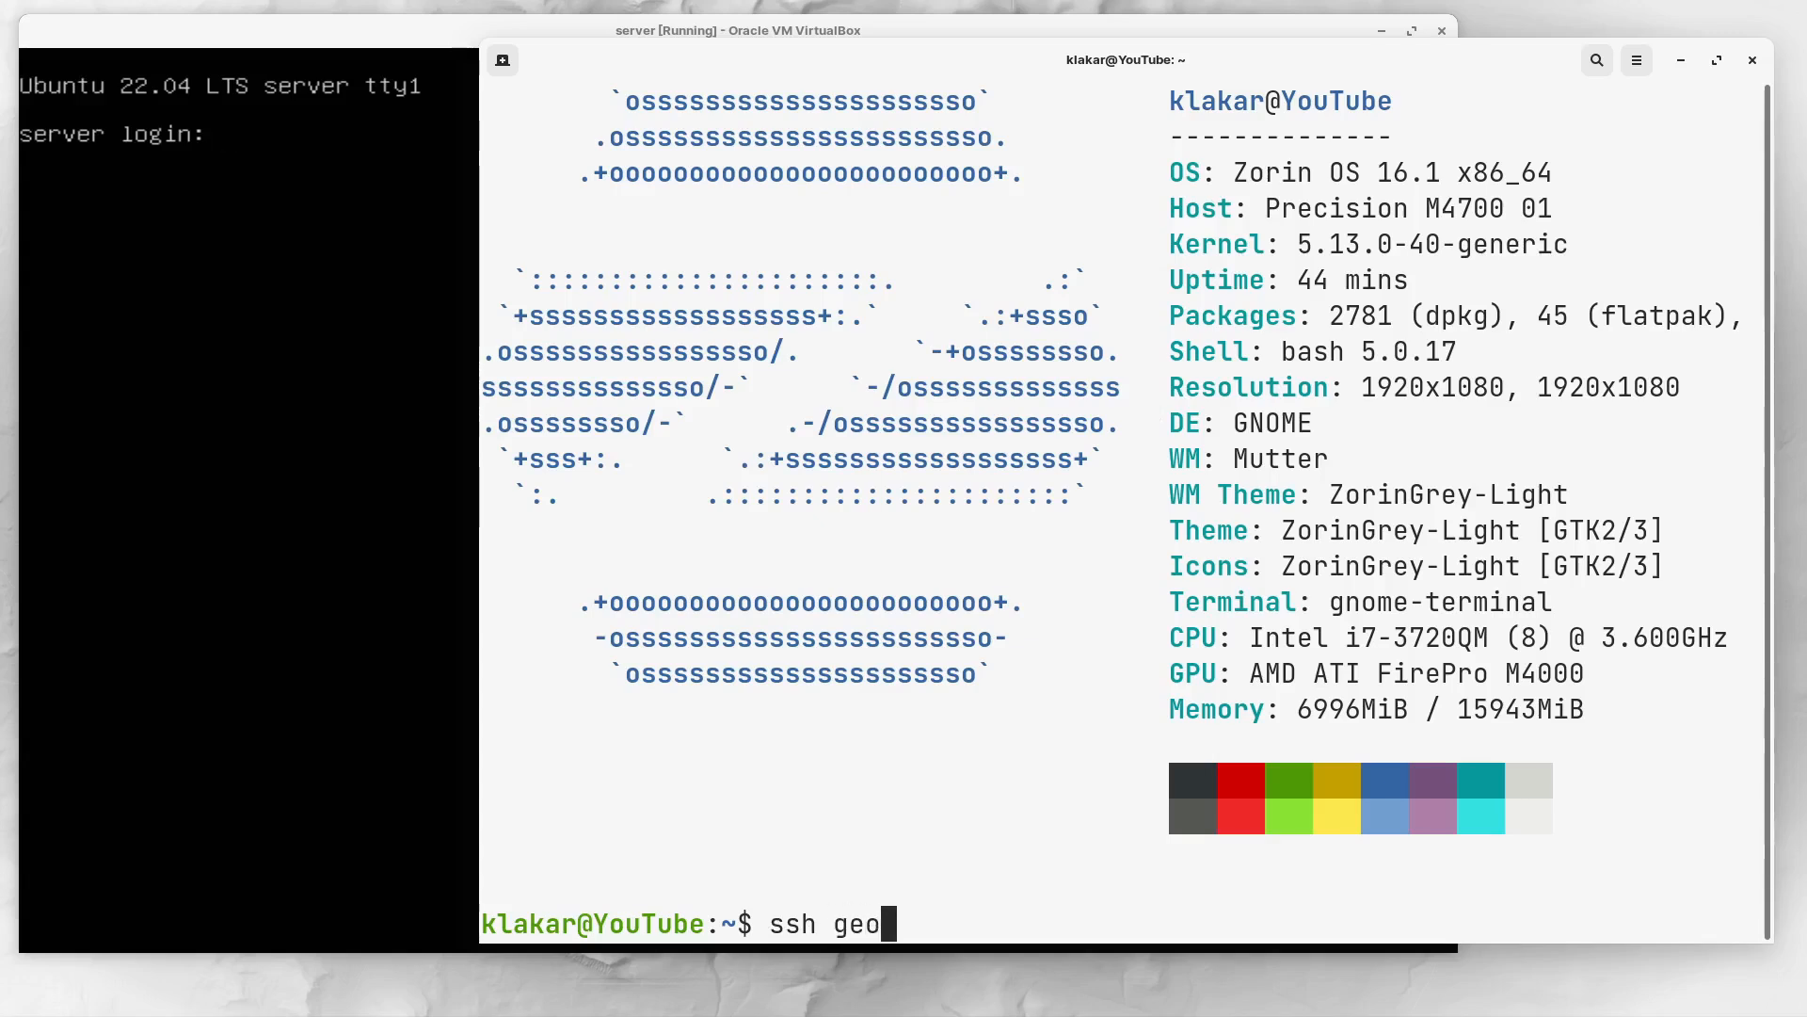
{"action": "type", "text": "@"}
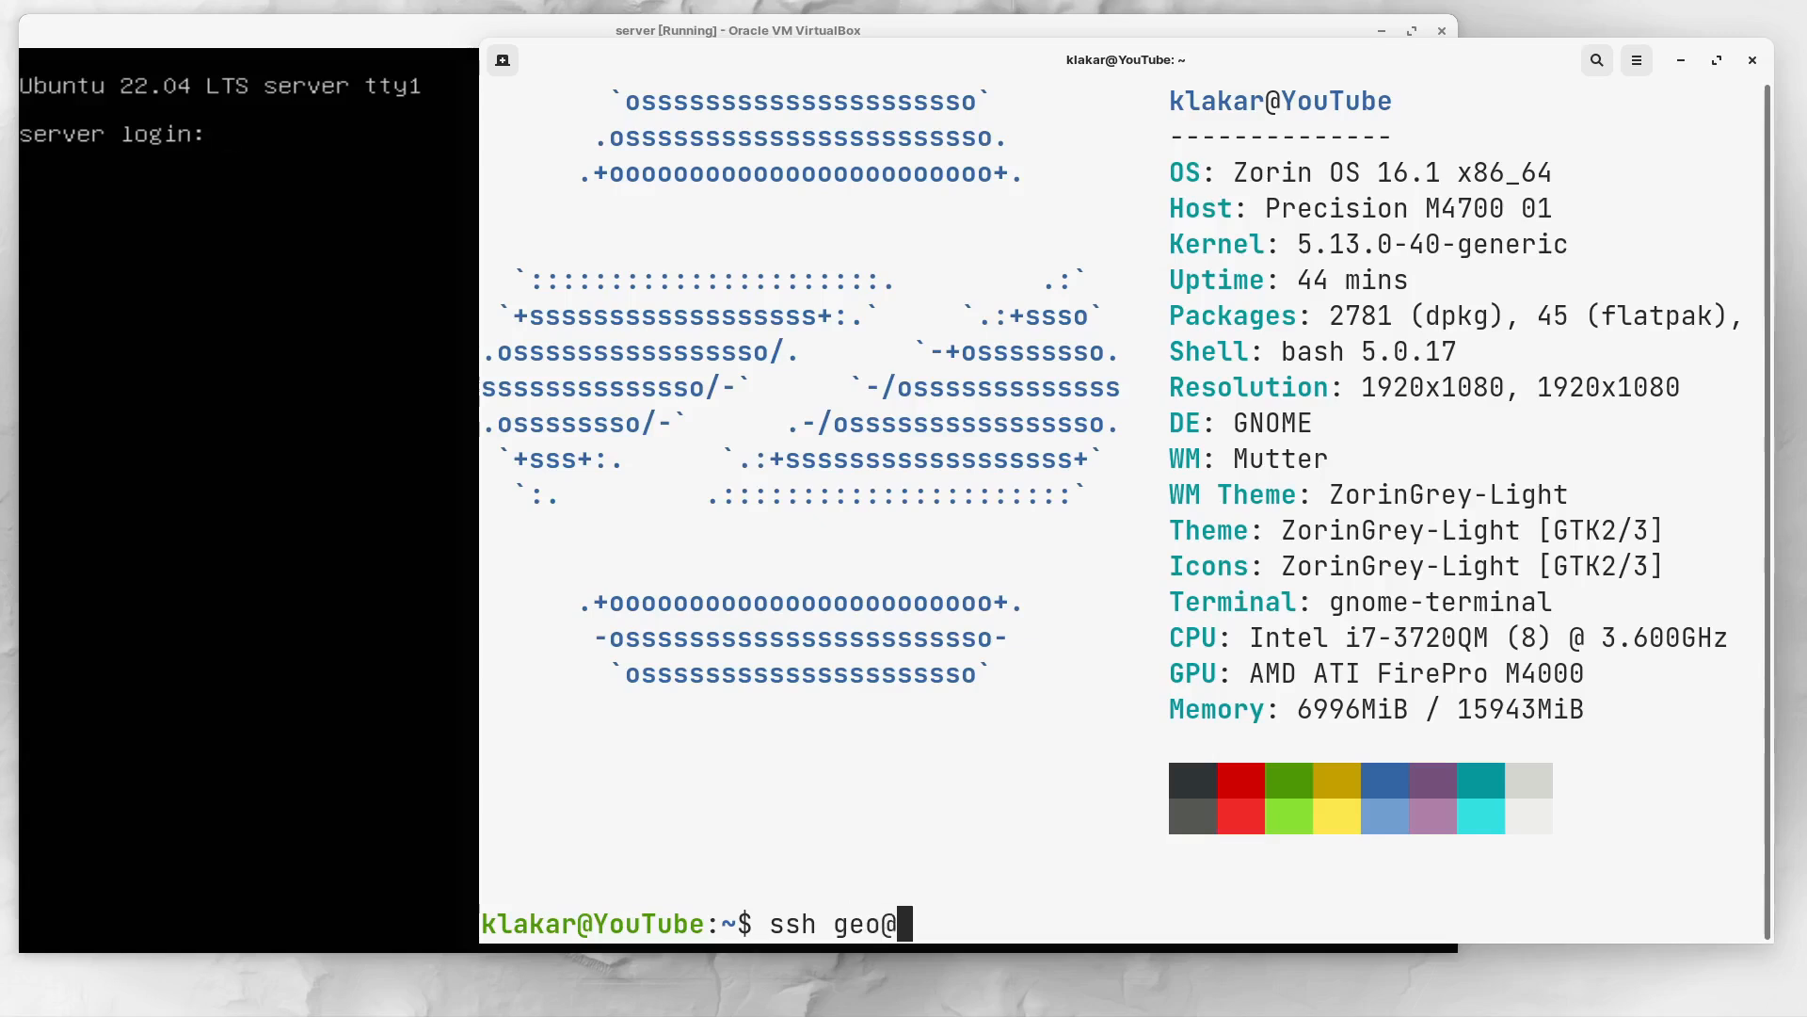
{"action": "type", "text": "192.168.0."}
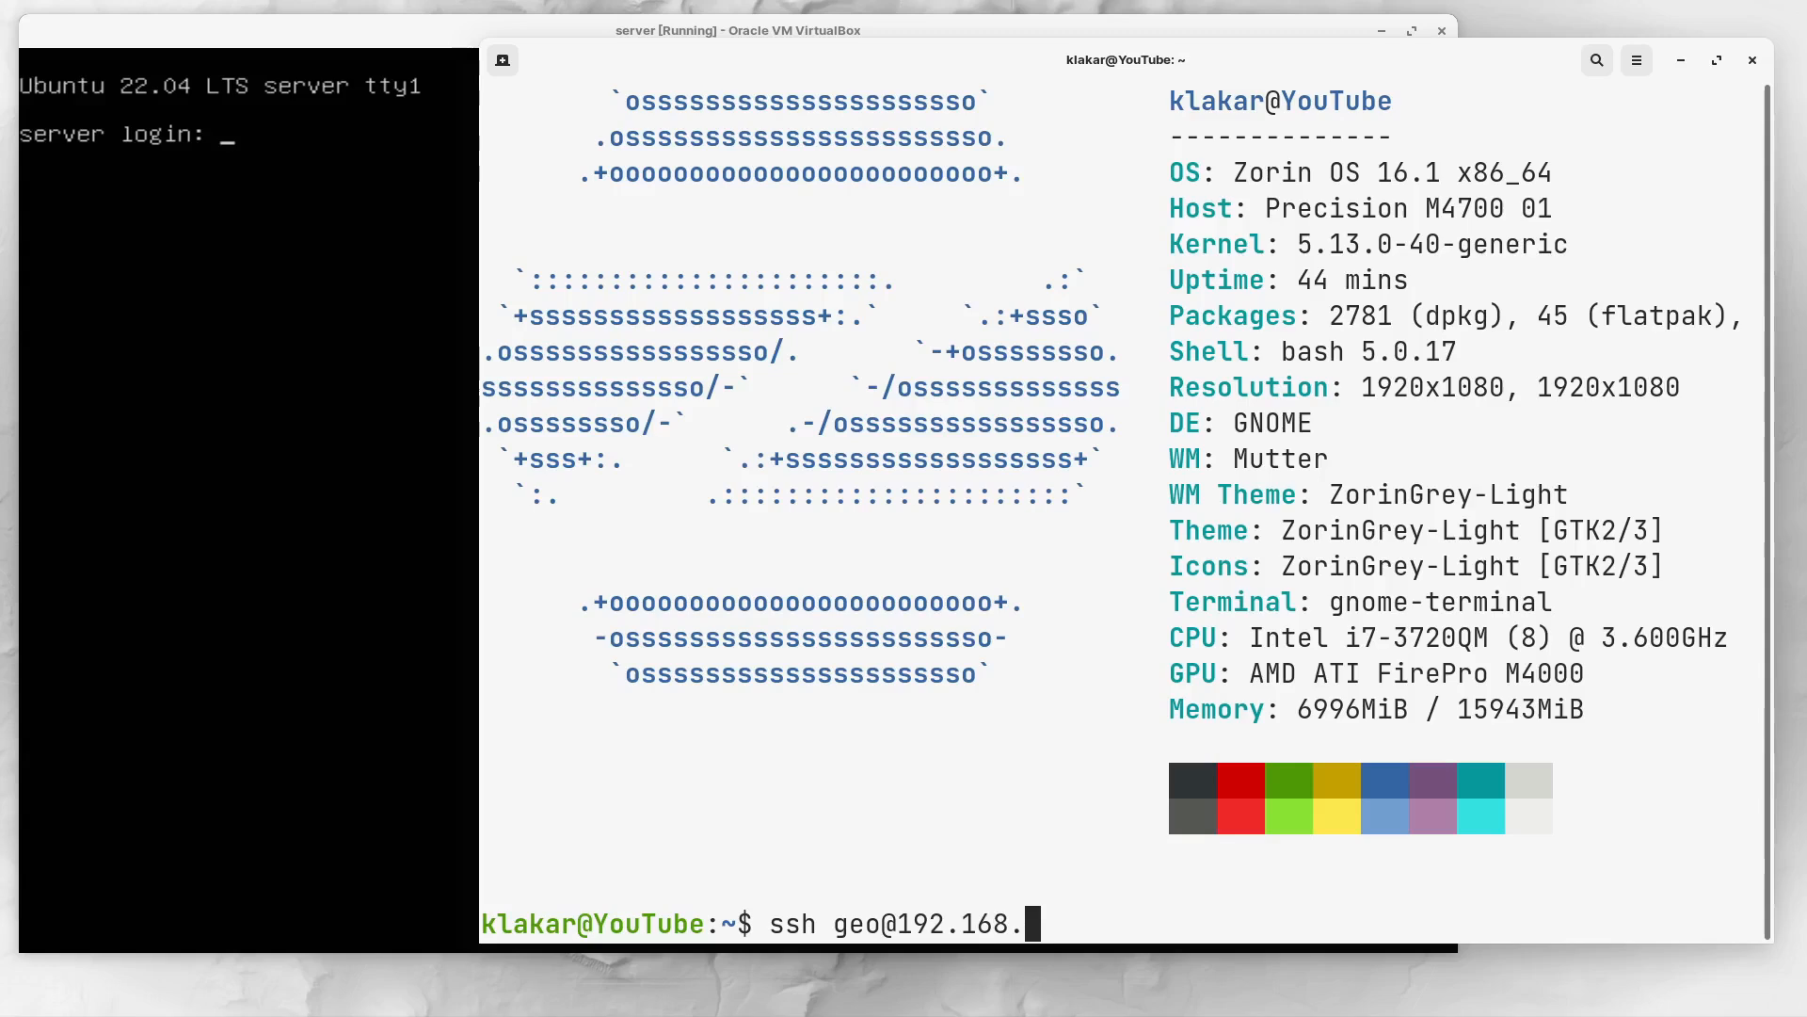
{"action": "type", "text": "215"}
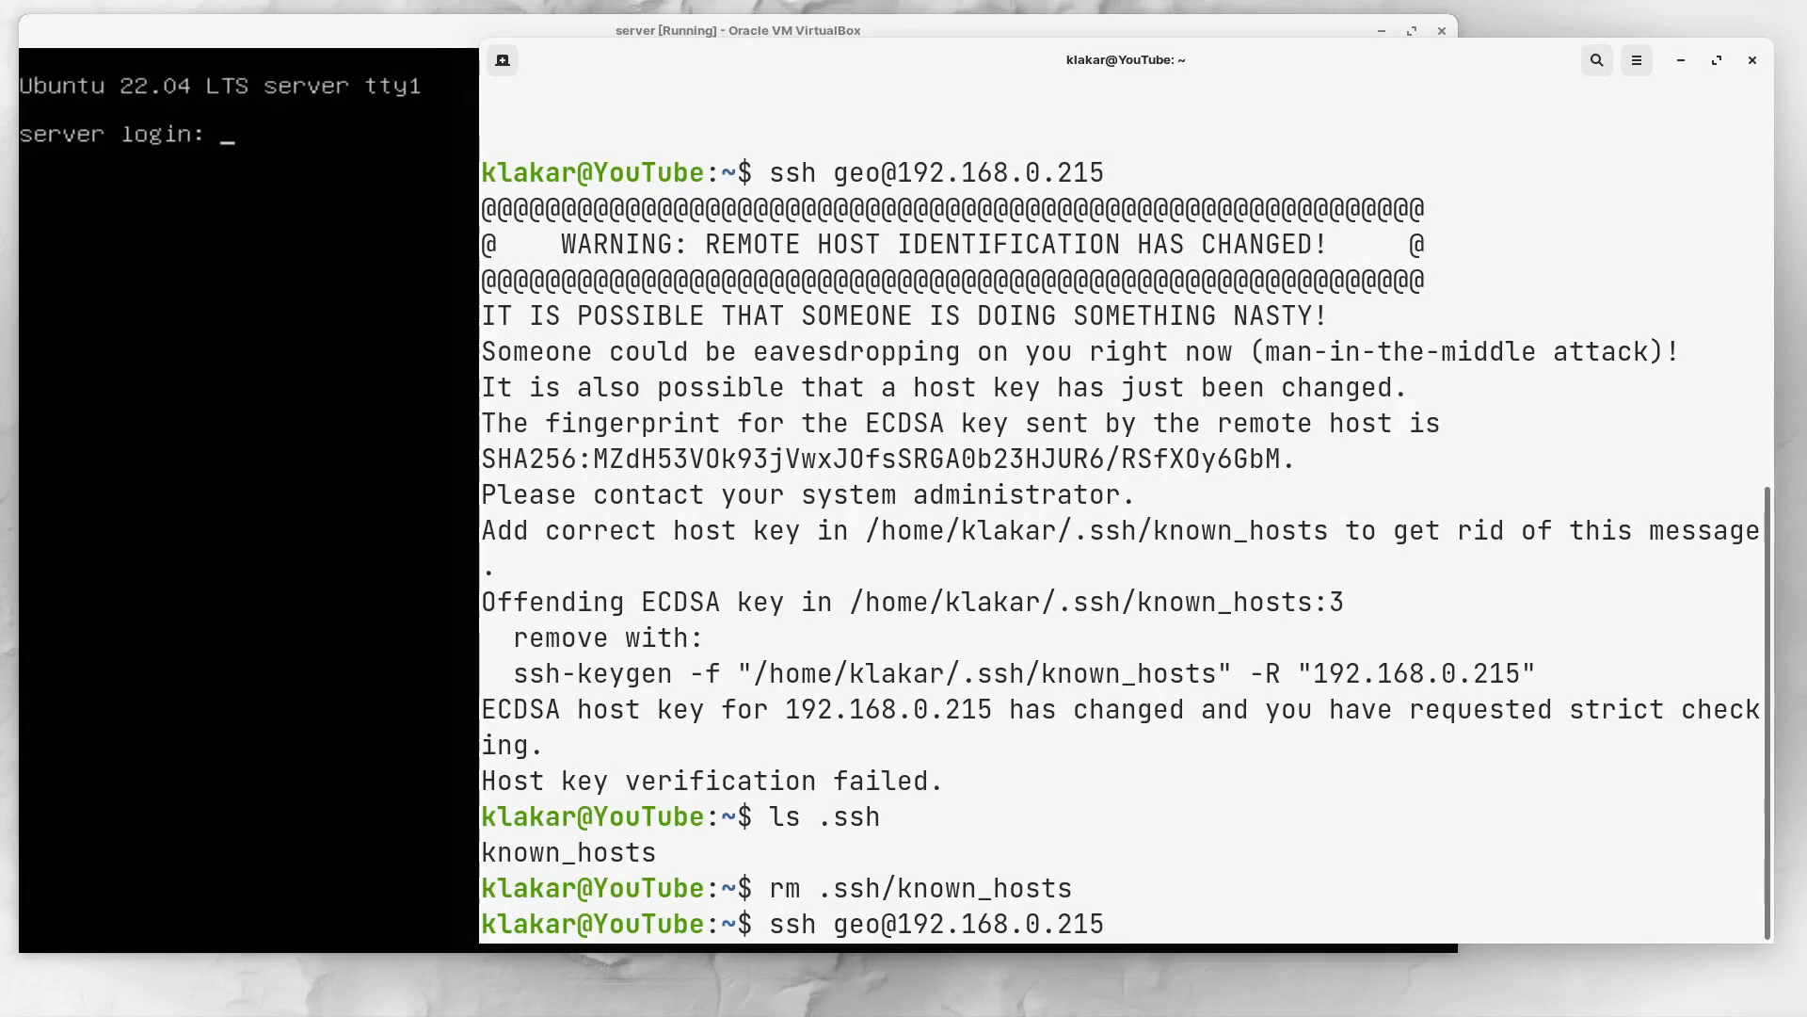
{"action": "key", "text": "Return"}
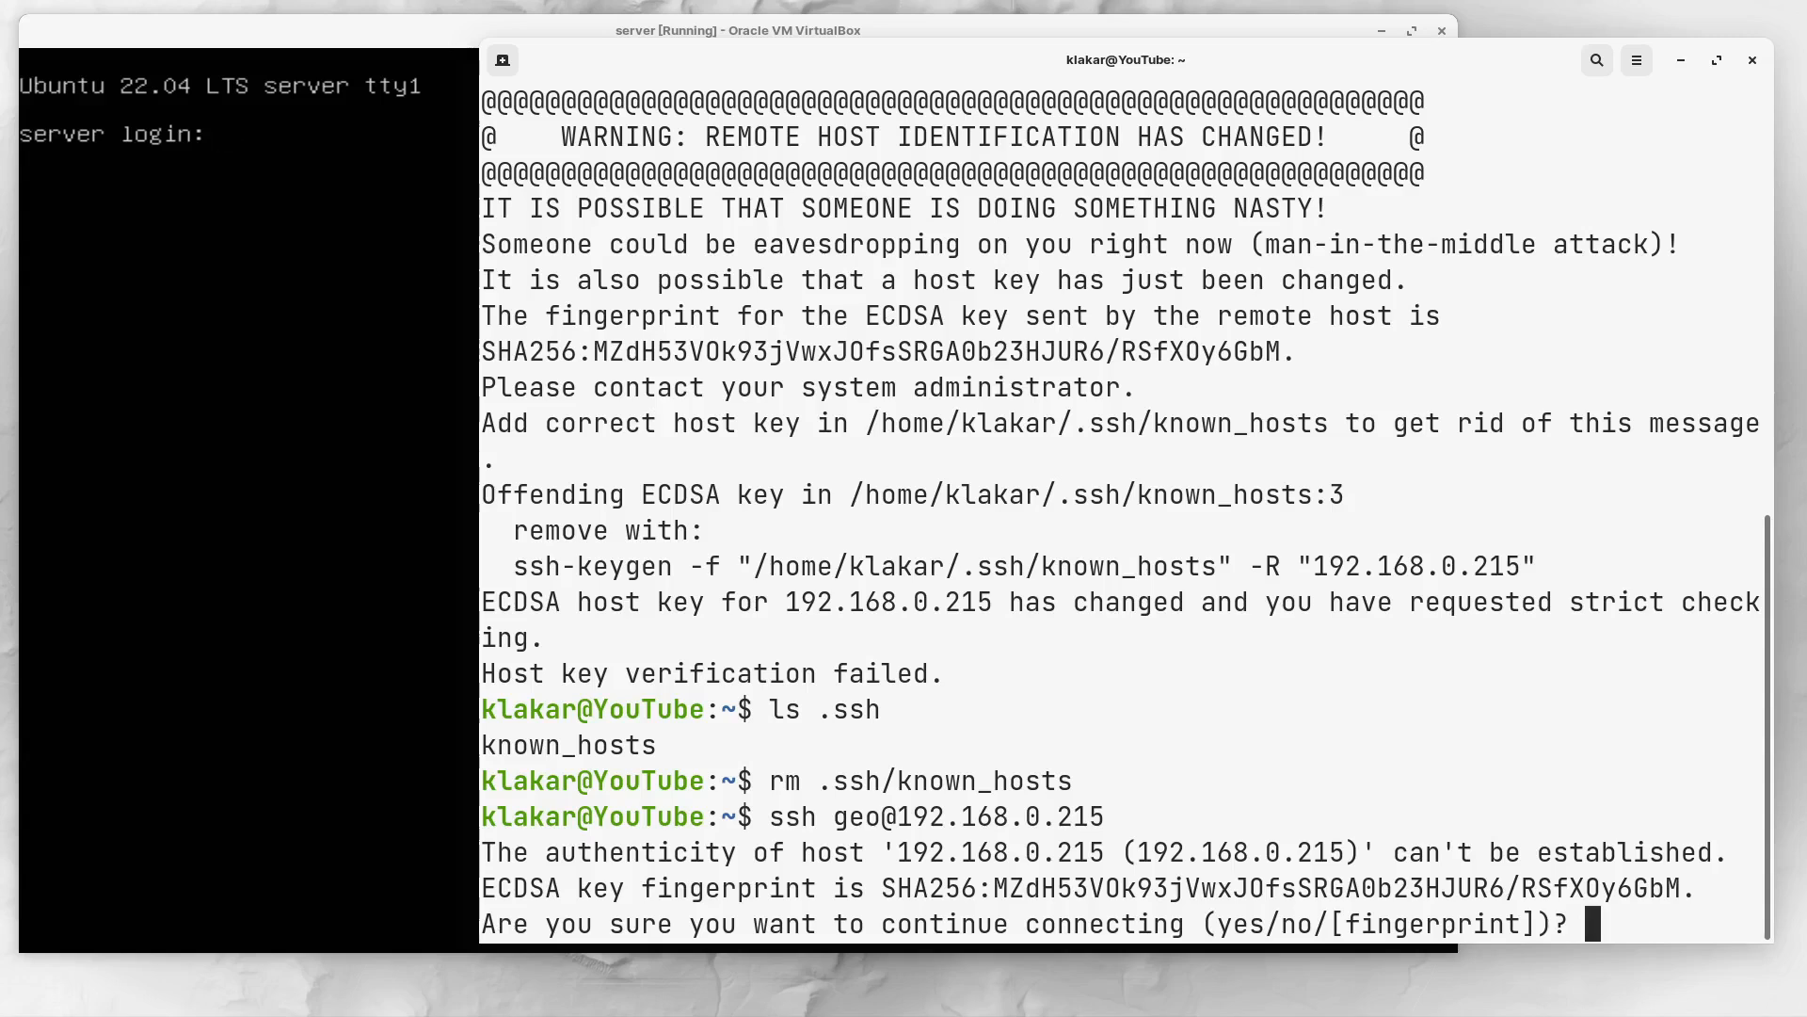
Answer yes to trust the server's host key and log in over SSH with the account password
{"action": "type", "text": "yes"}
{"action": "key", "text": "Return"}
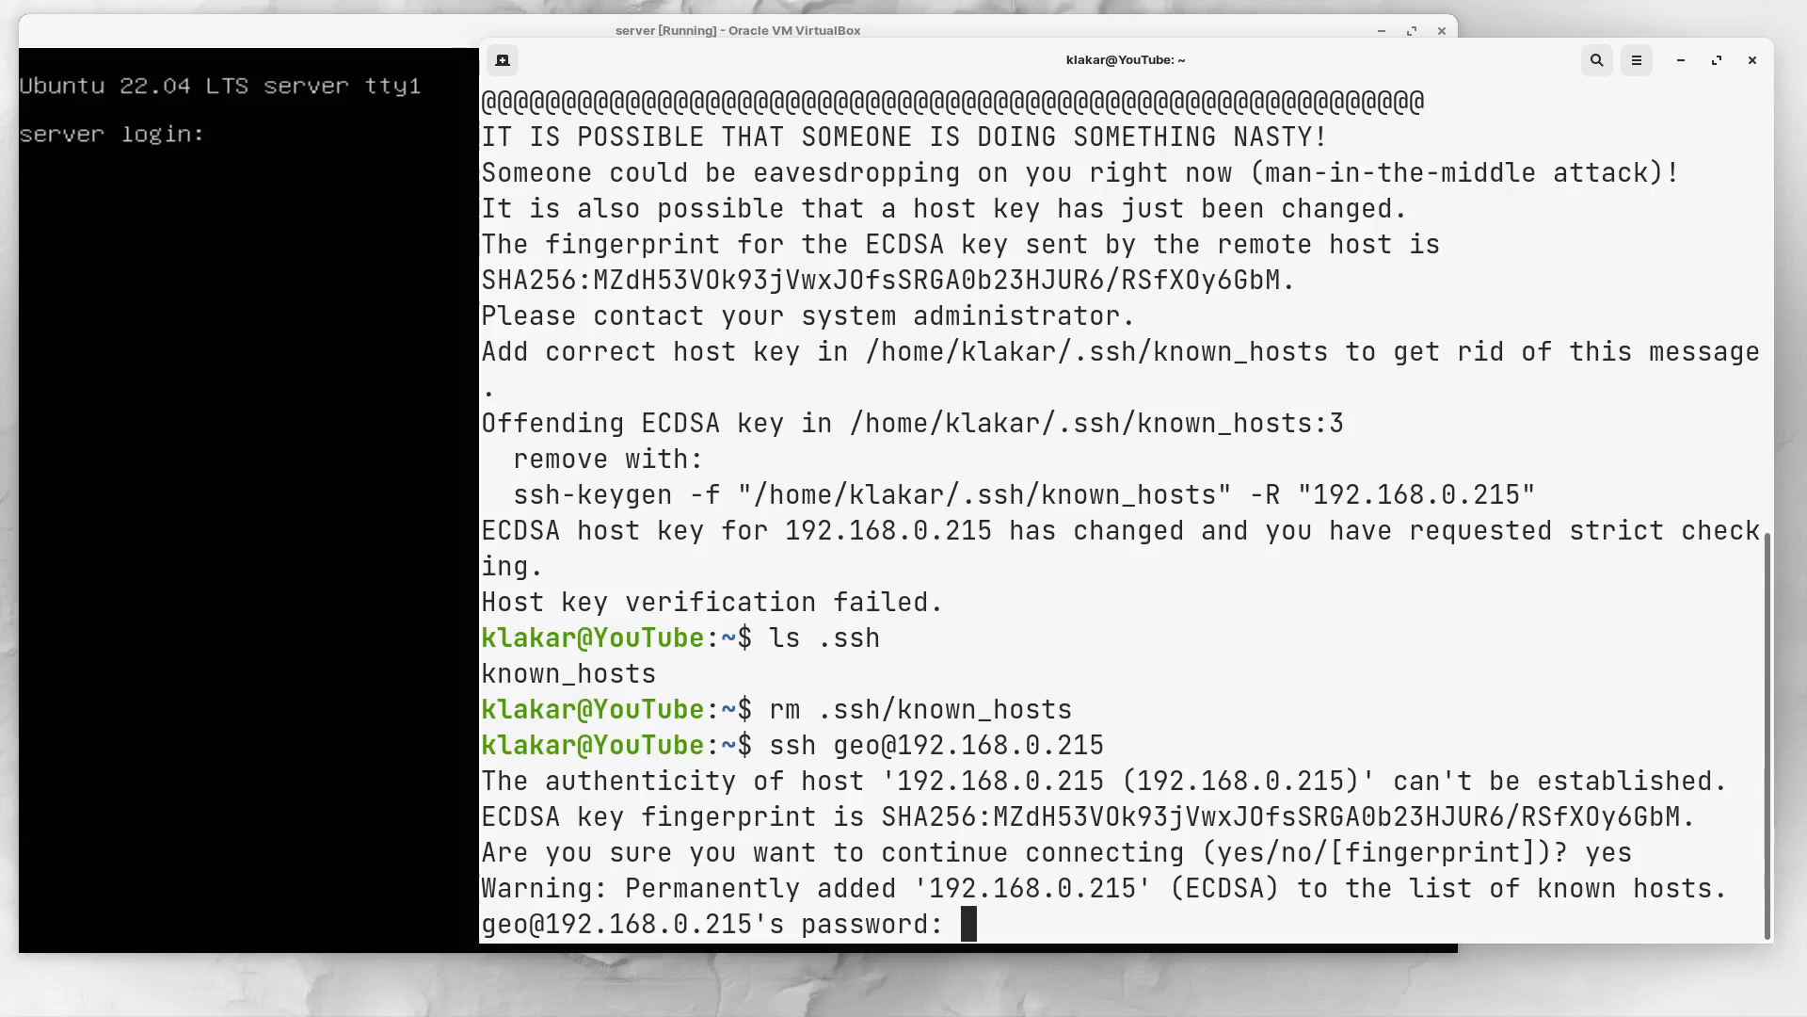
{"action": "key", "text": "Return"}
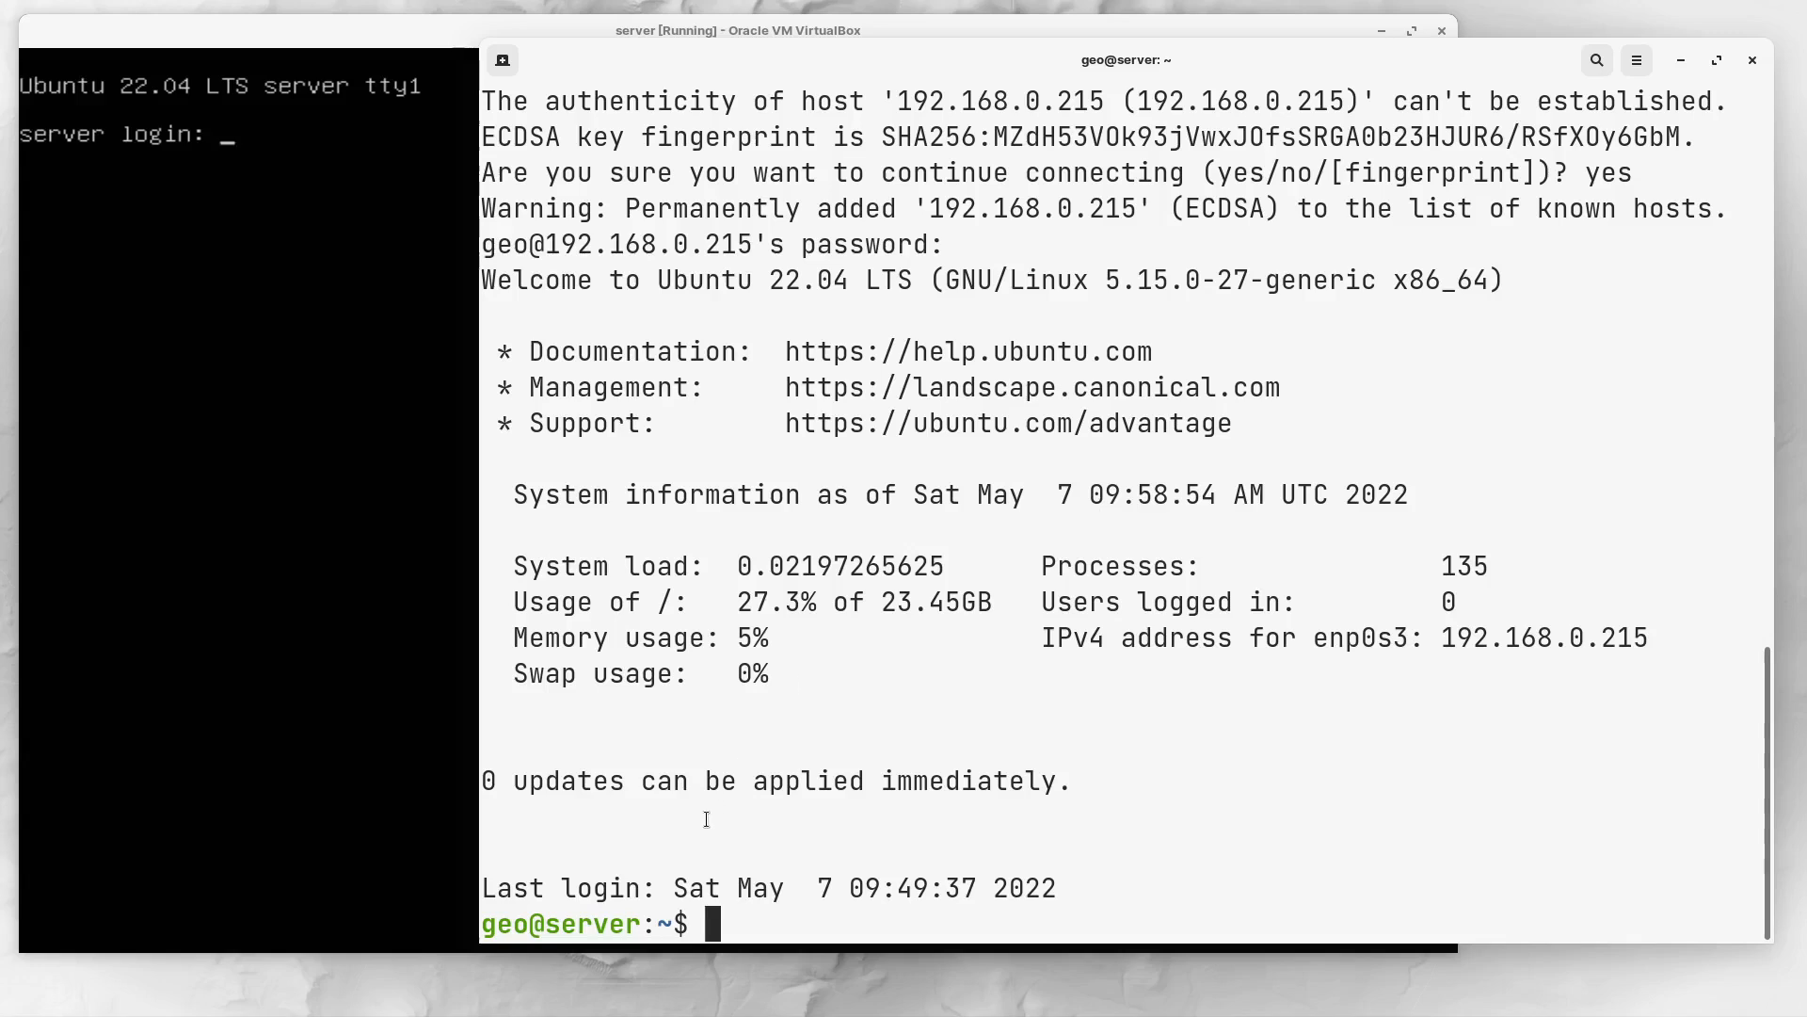
{"action": "left_click_drag", "start_coordinate": [485, 932], "coordinate": [644, 929]}
{"action": "left_click", "coordinate": [486, 927]}
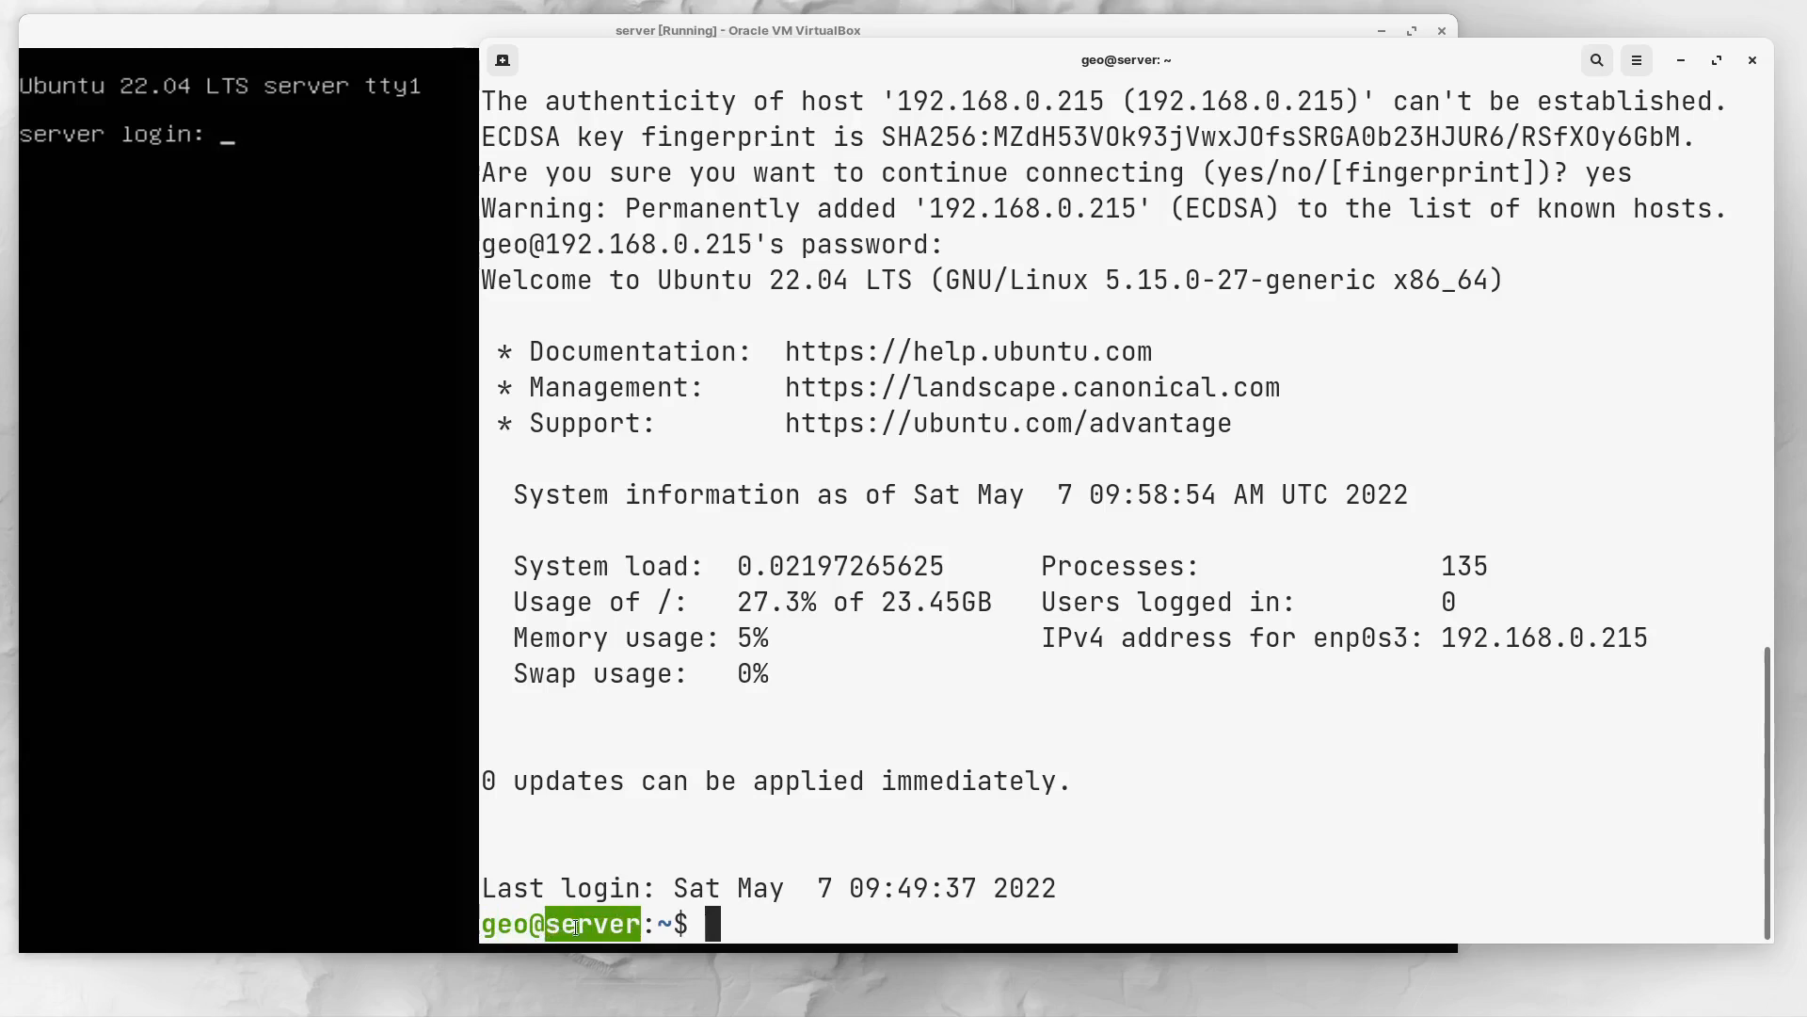
{"action": "left_click", "coordinate": [796, 927]}
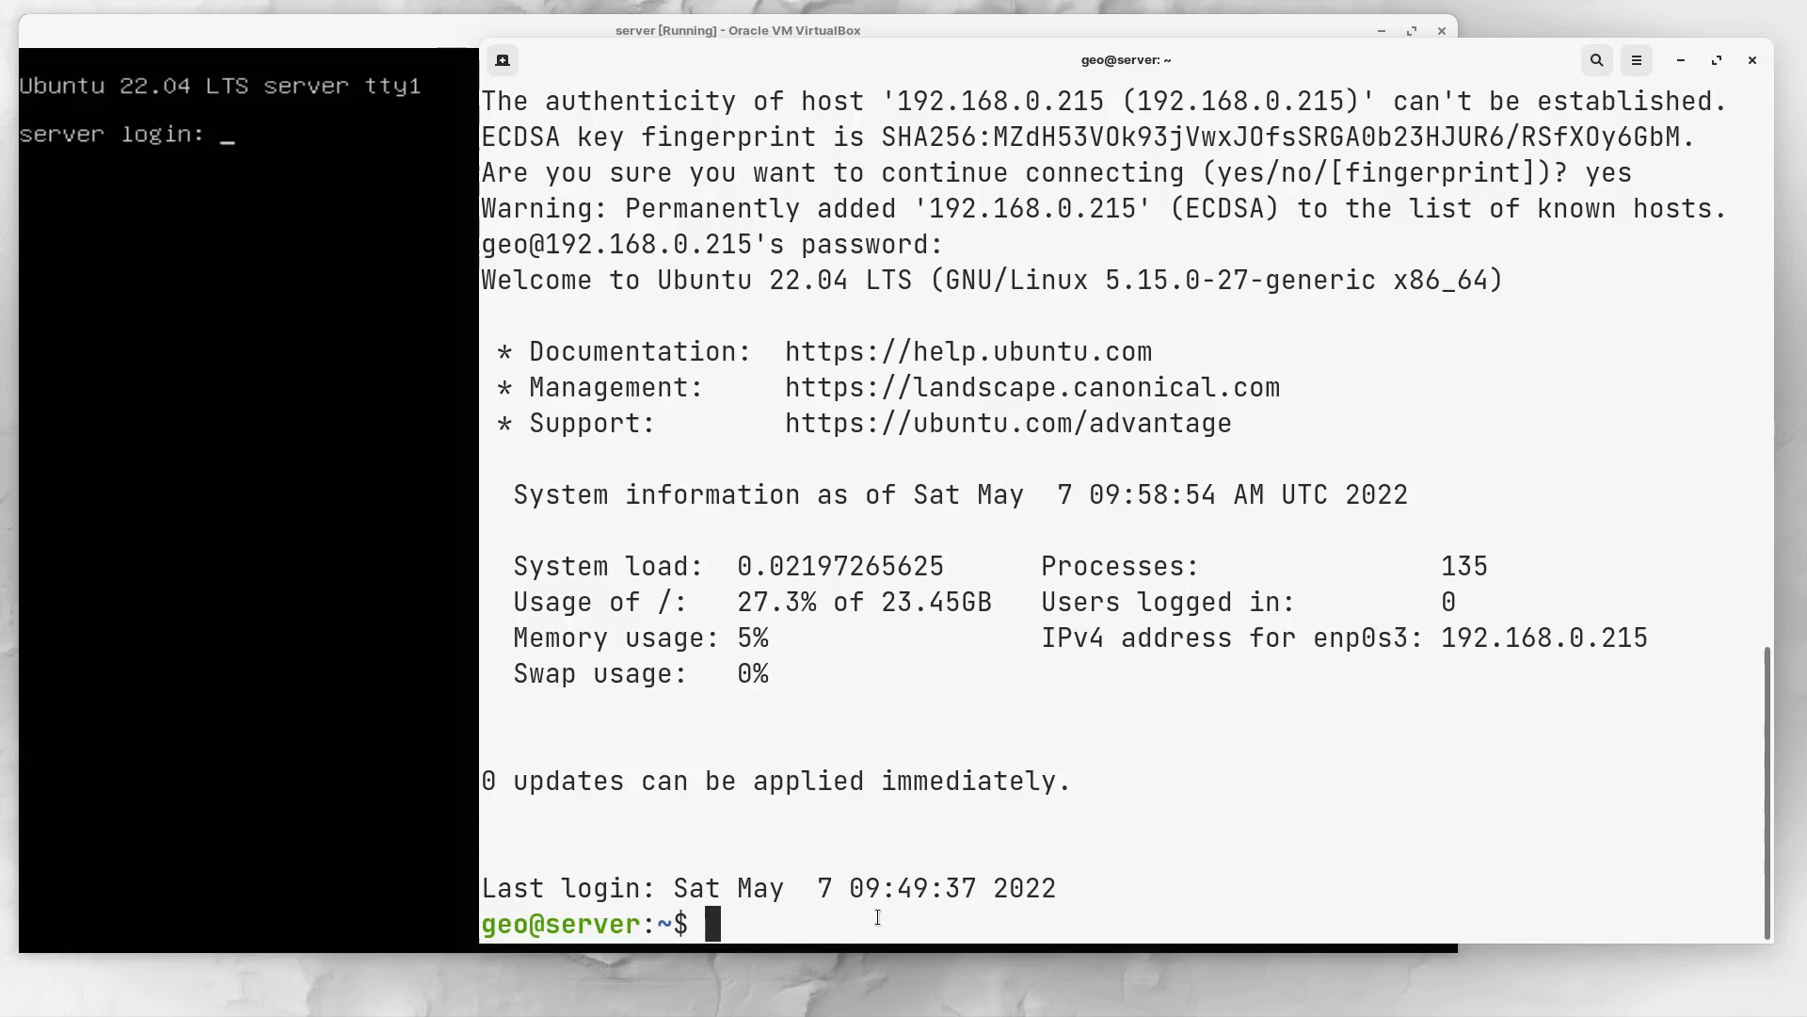
Refresh the package lists with sudo apt update, entering the account password, and run sudo apt upgrade
{"action": "type", "text": "sudo"}
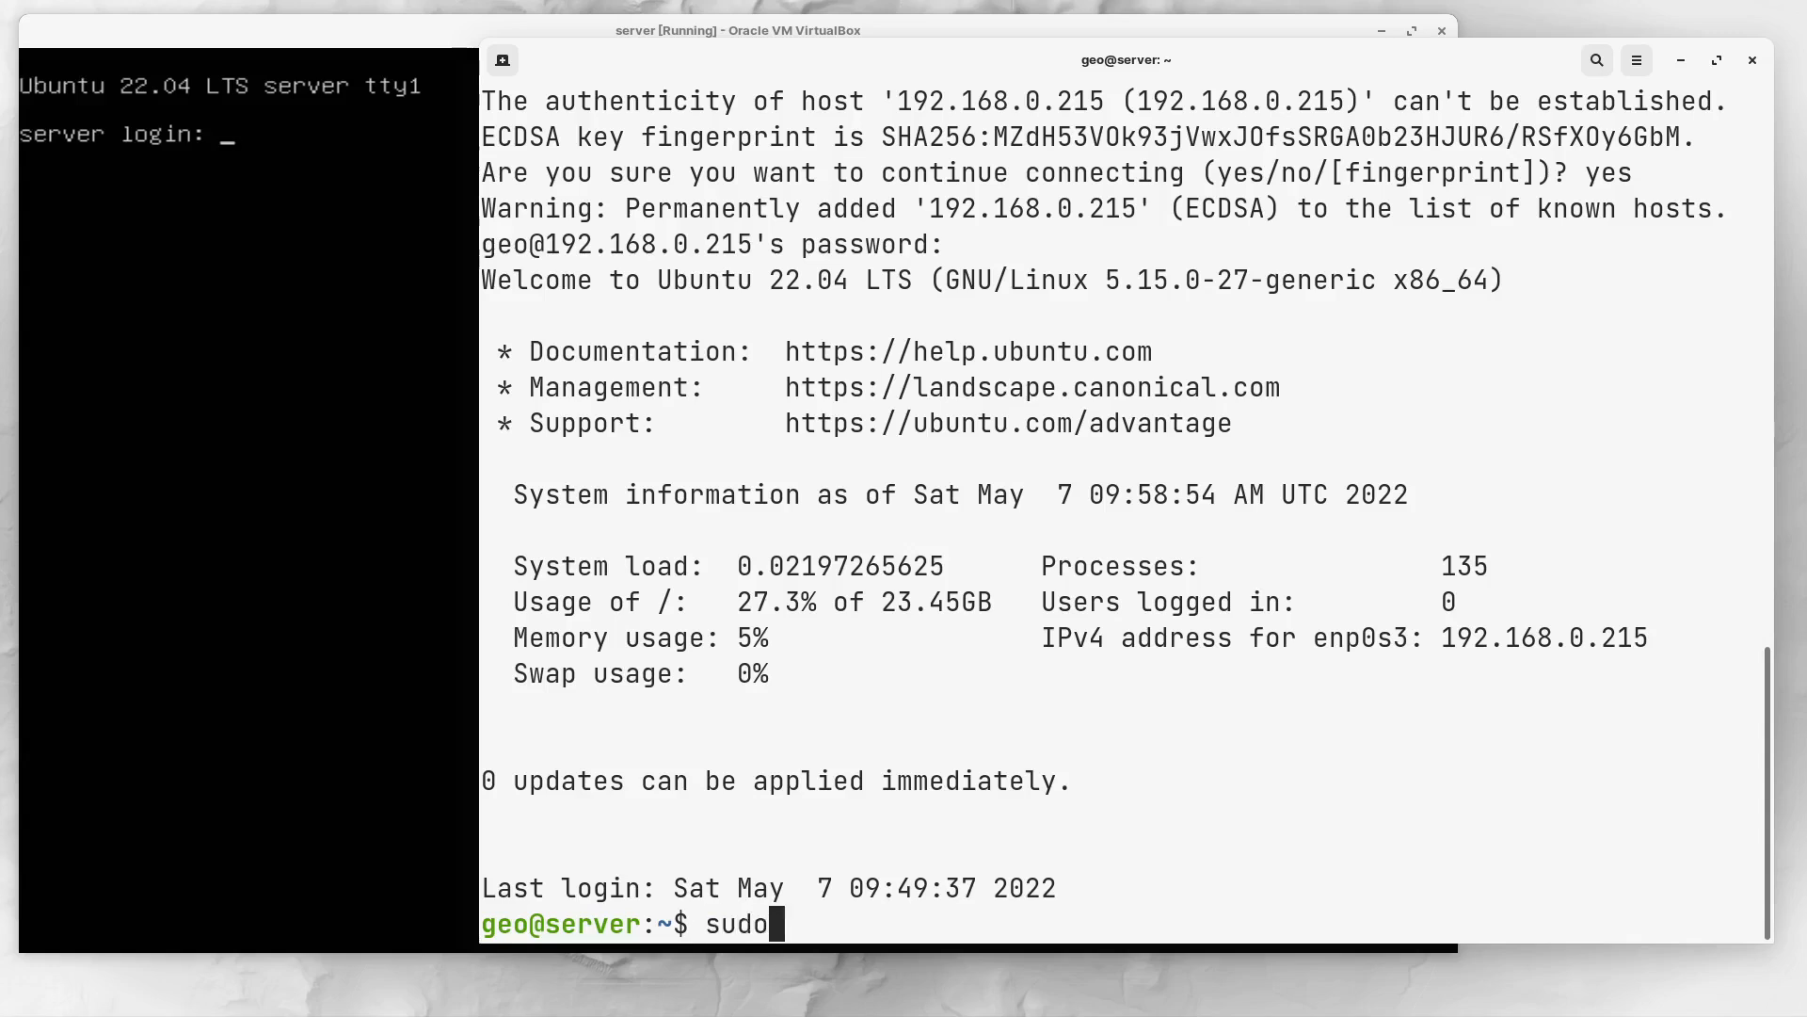
{"action": "type", "text": " apt update"}
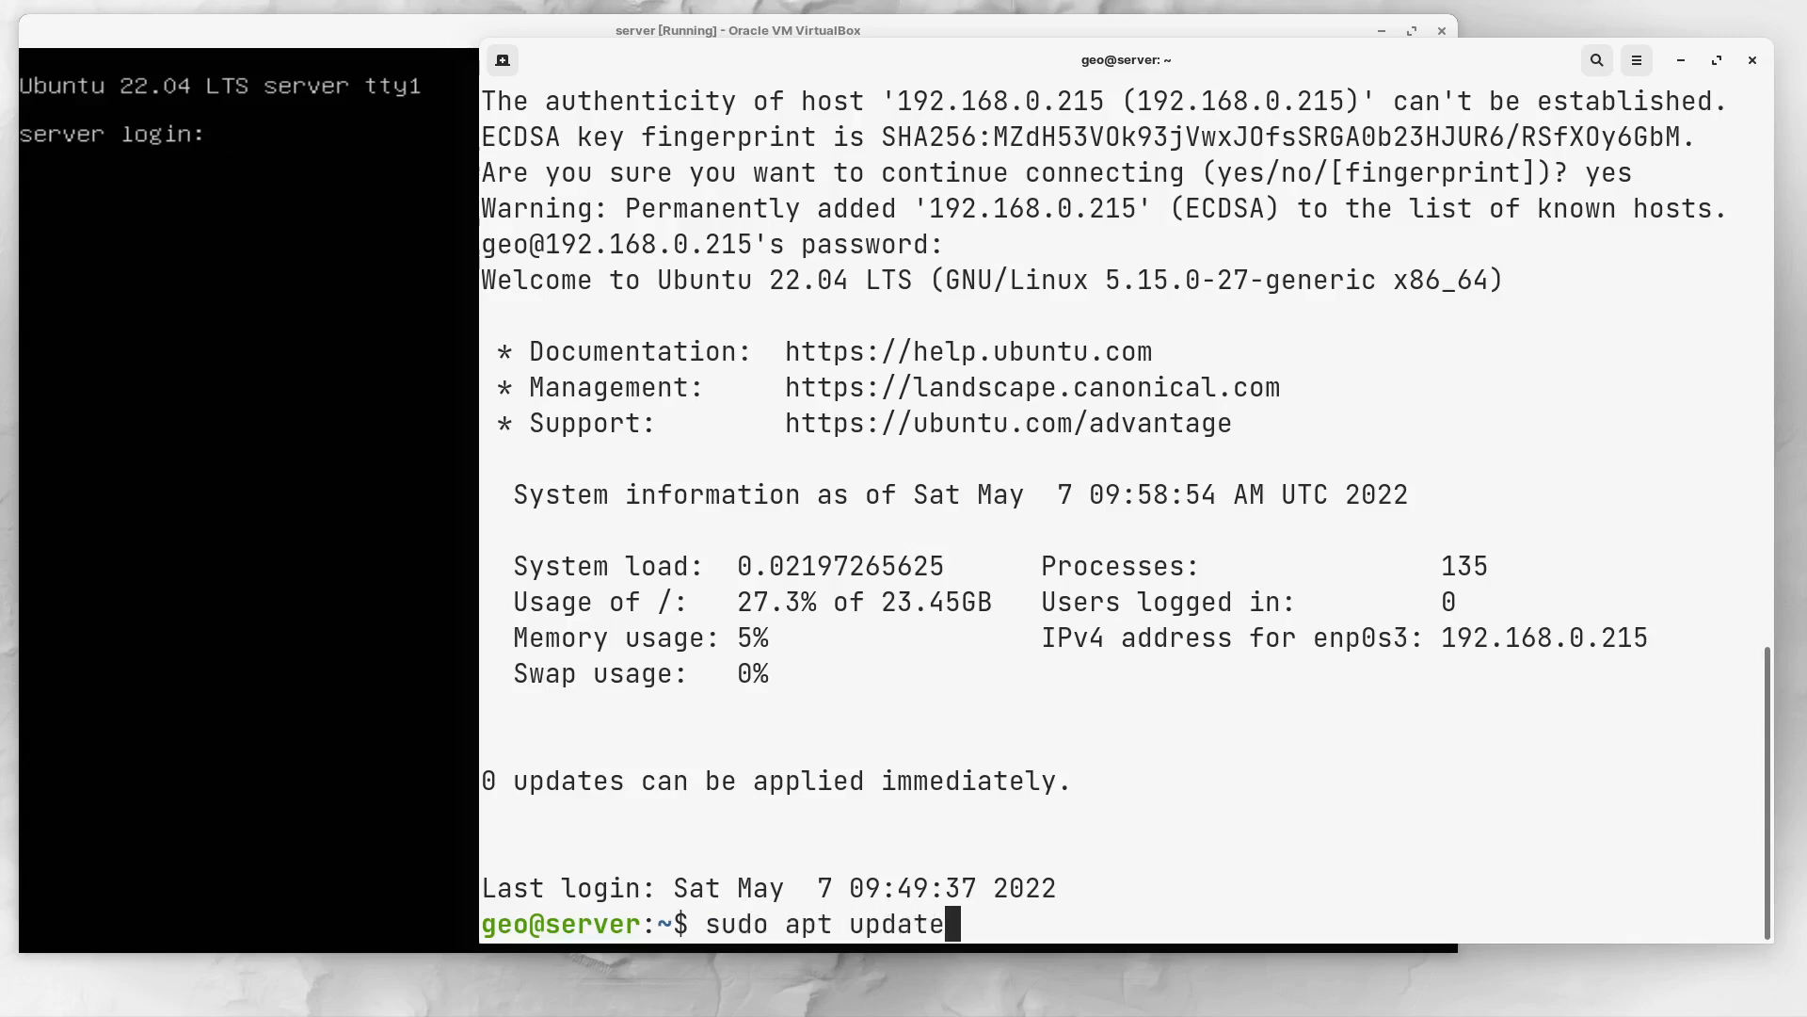
{"action": "key", "text": "Return"}
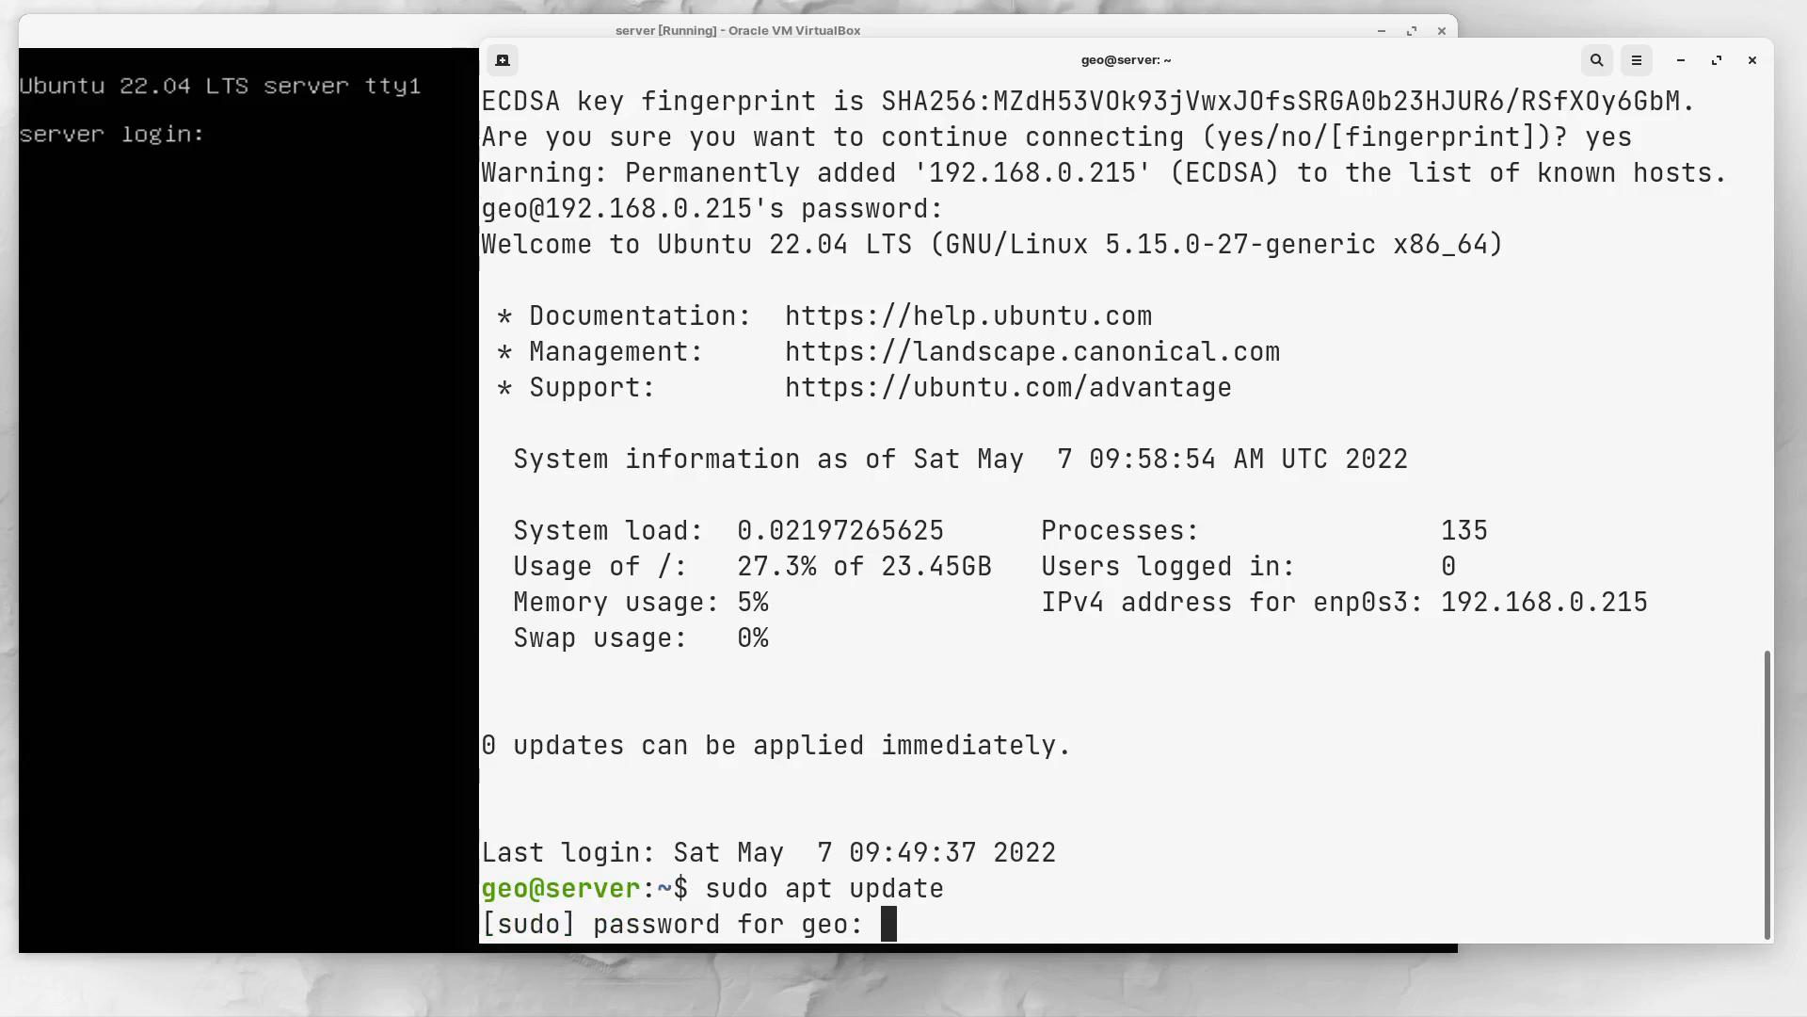
{"action": "key", "text": "Return"}
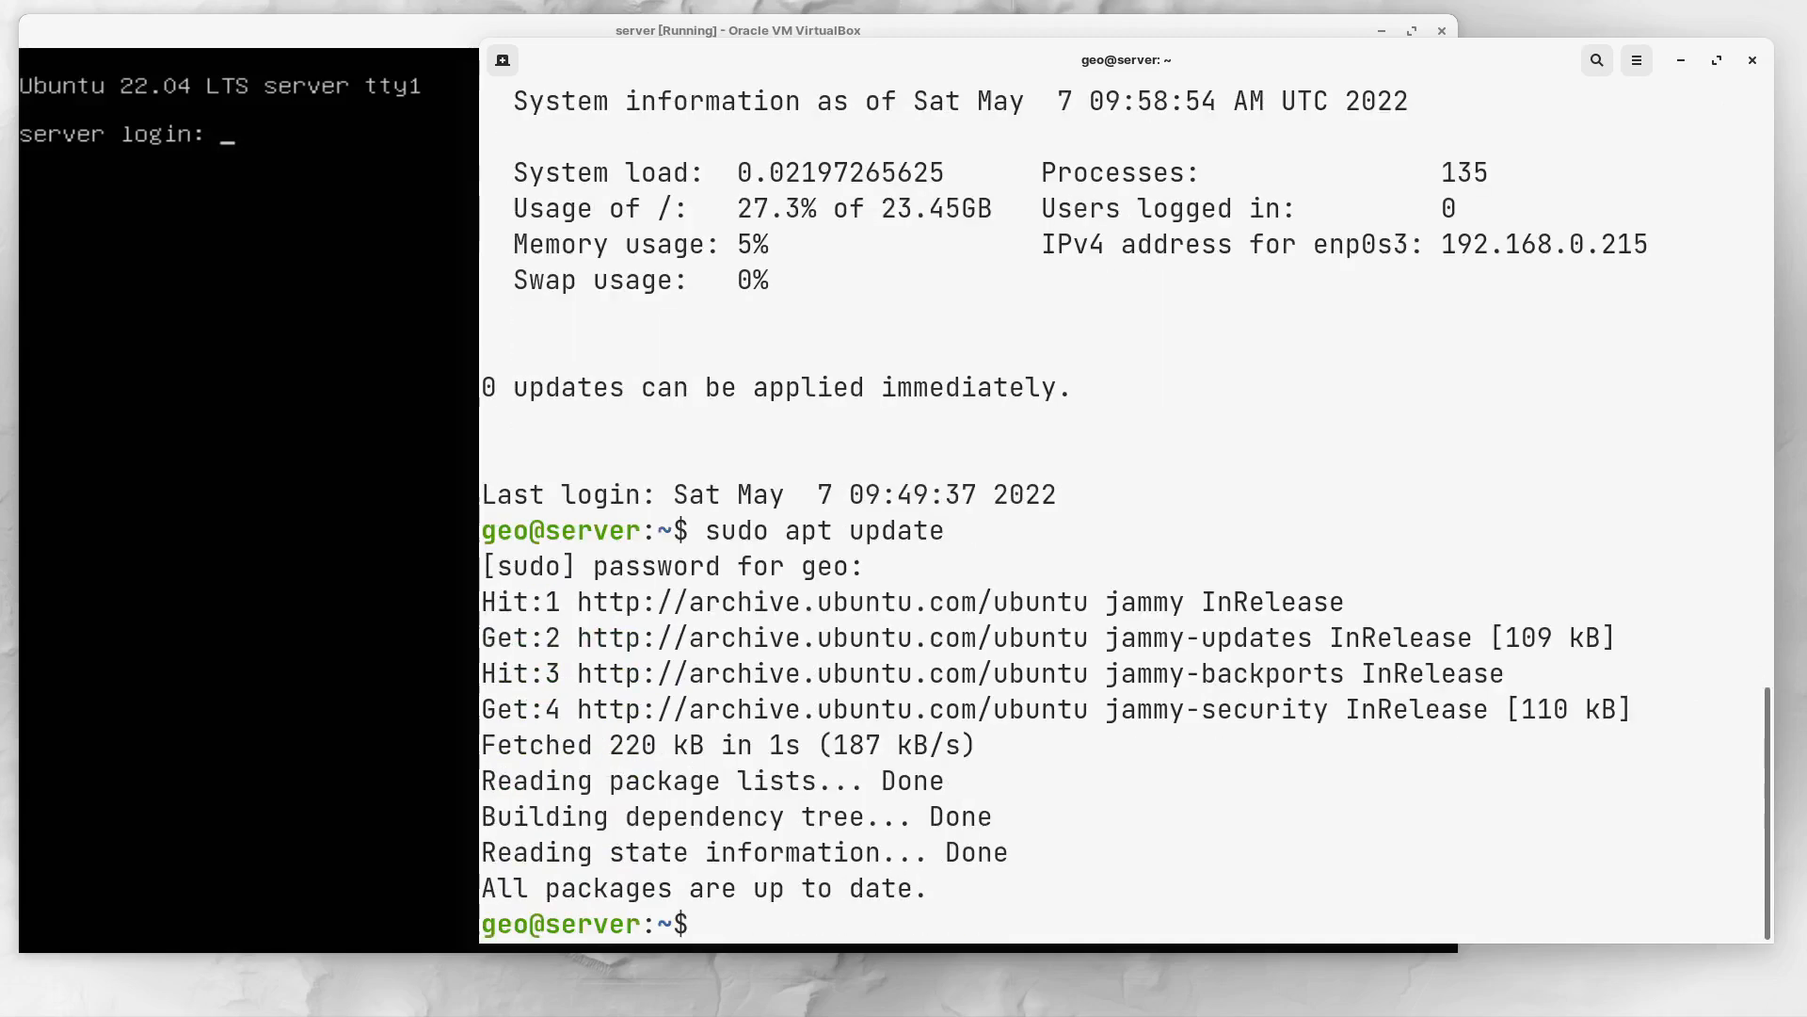
{"action": "type", "text": "sudo apt upgrade"}
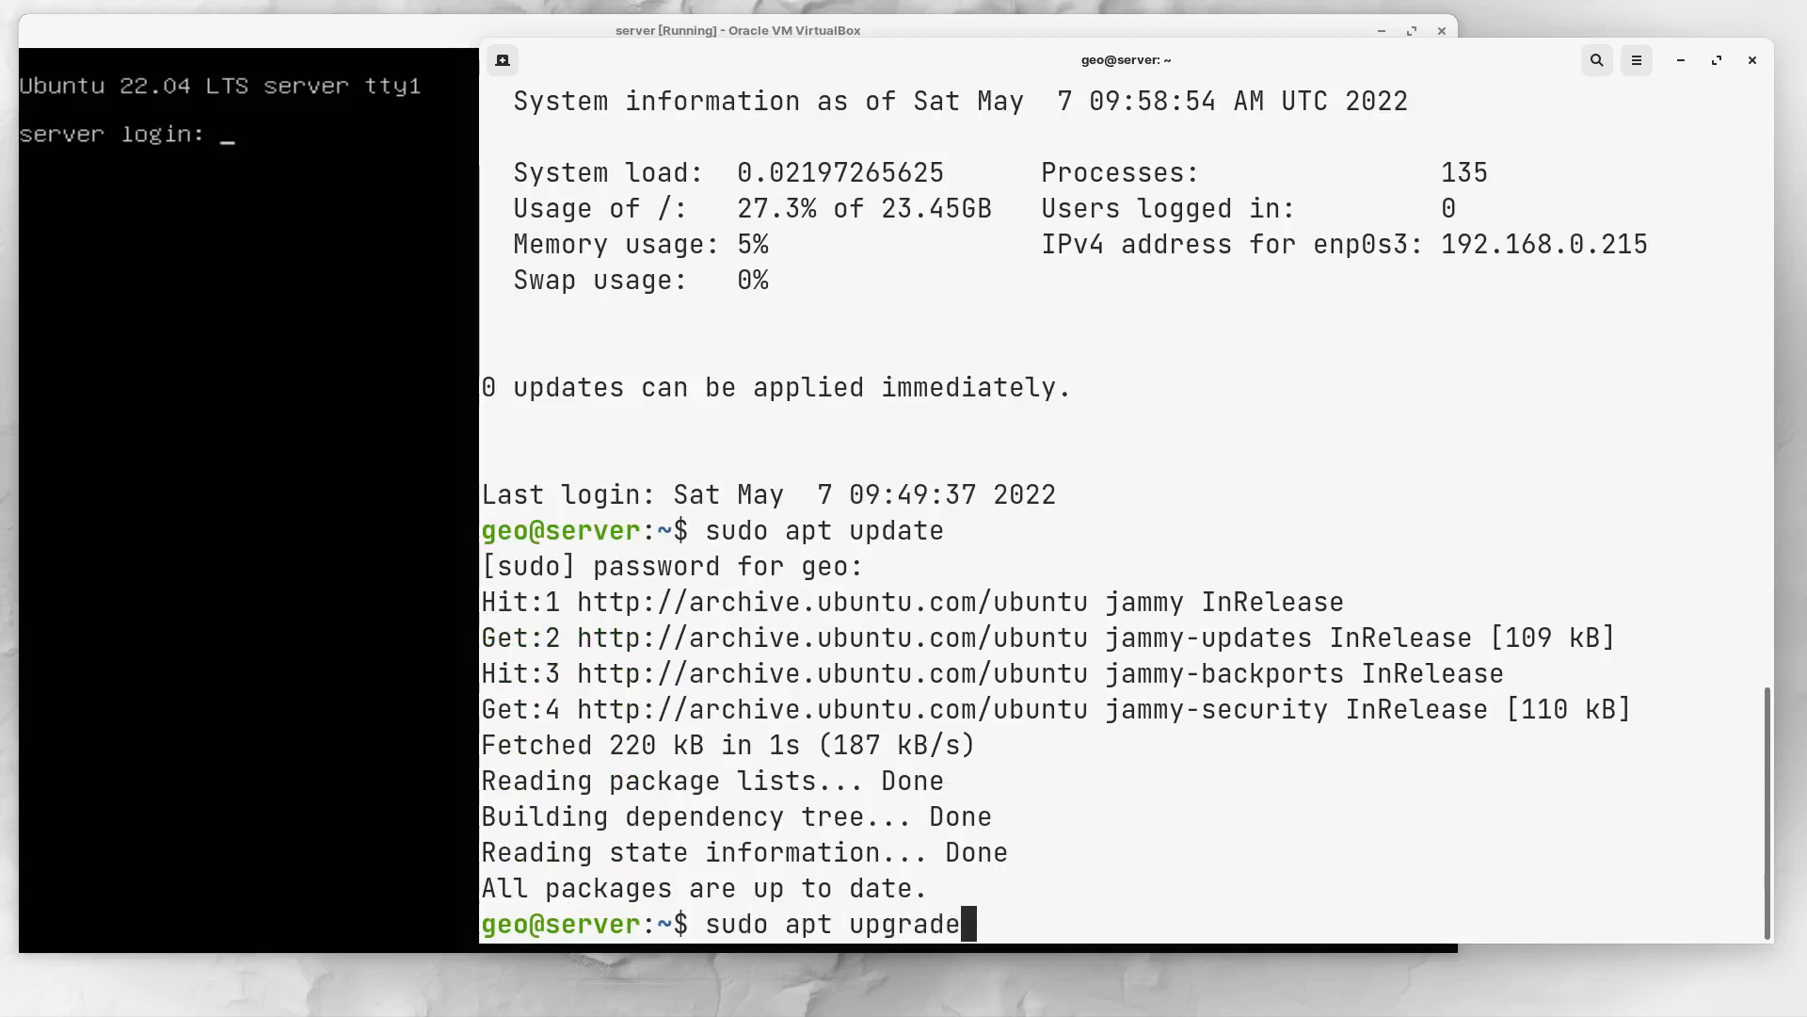
{"action": "key", "text": "Return"}
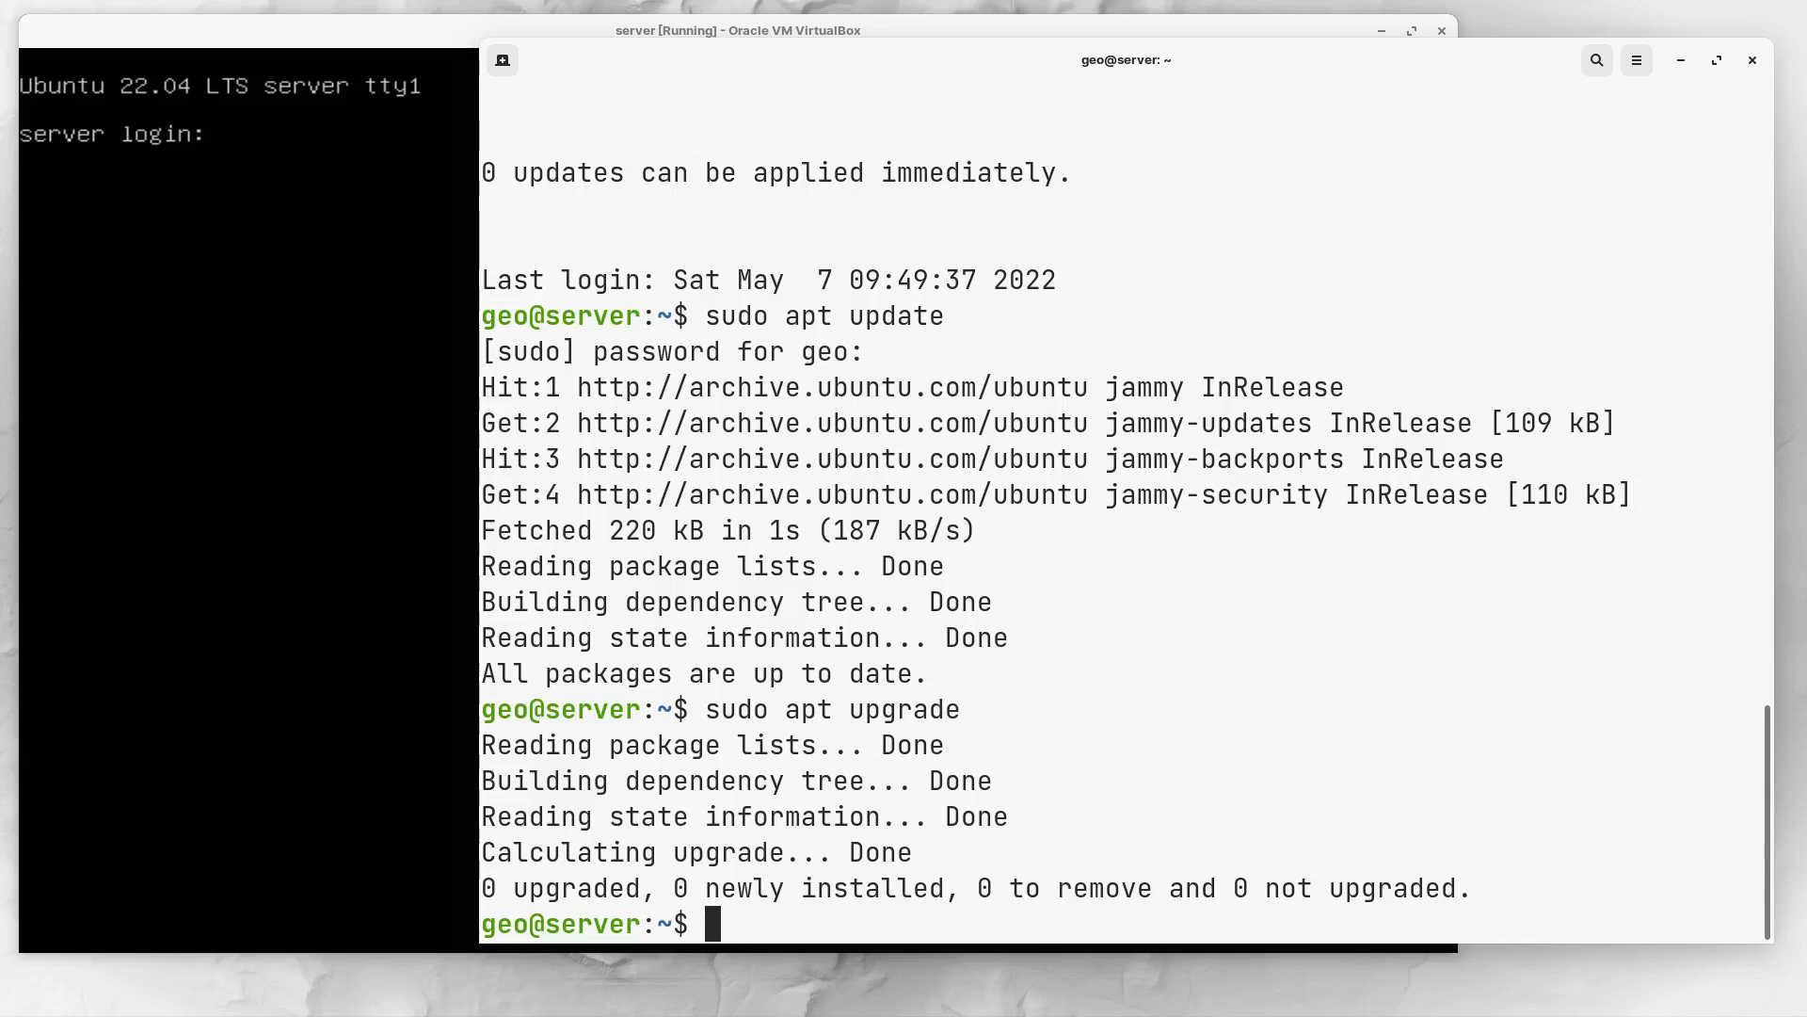
Shut down the server over SSH with sudo init 0 and close the host terminal
{"action": "type", "text": "sudo"}
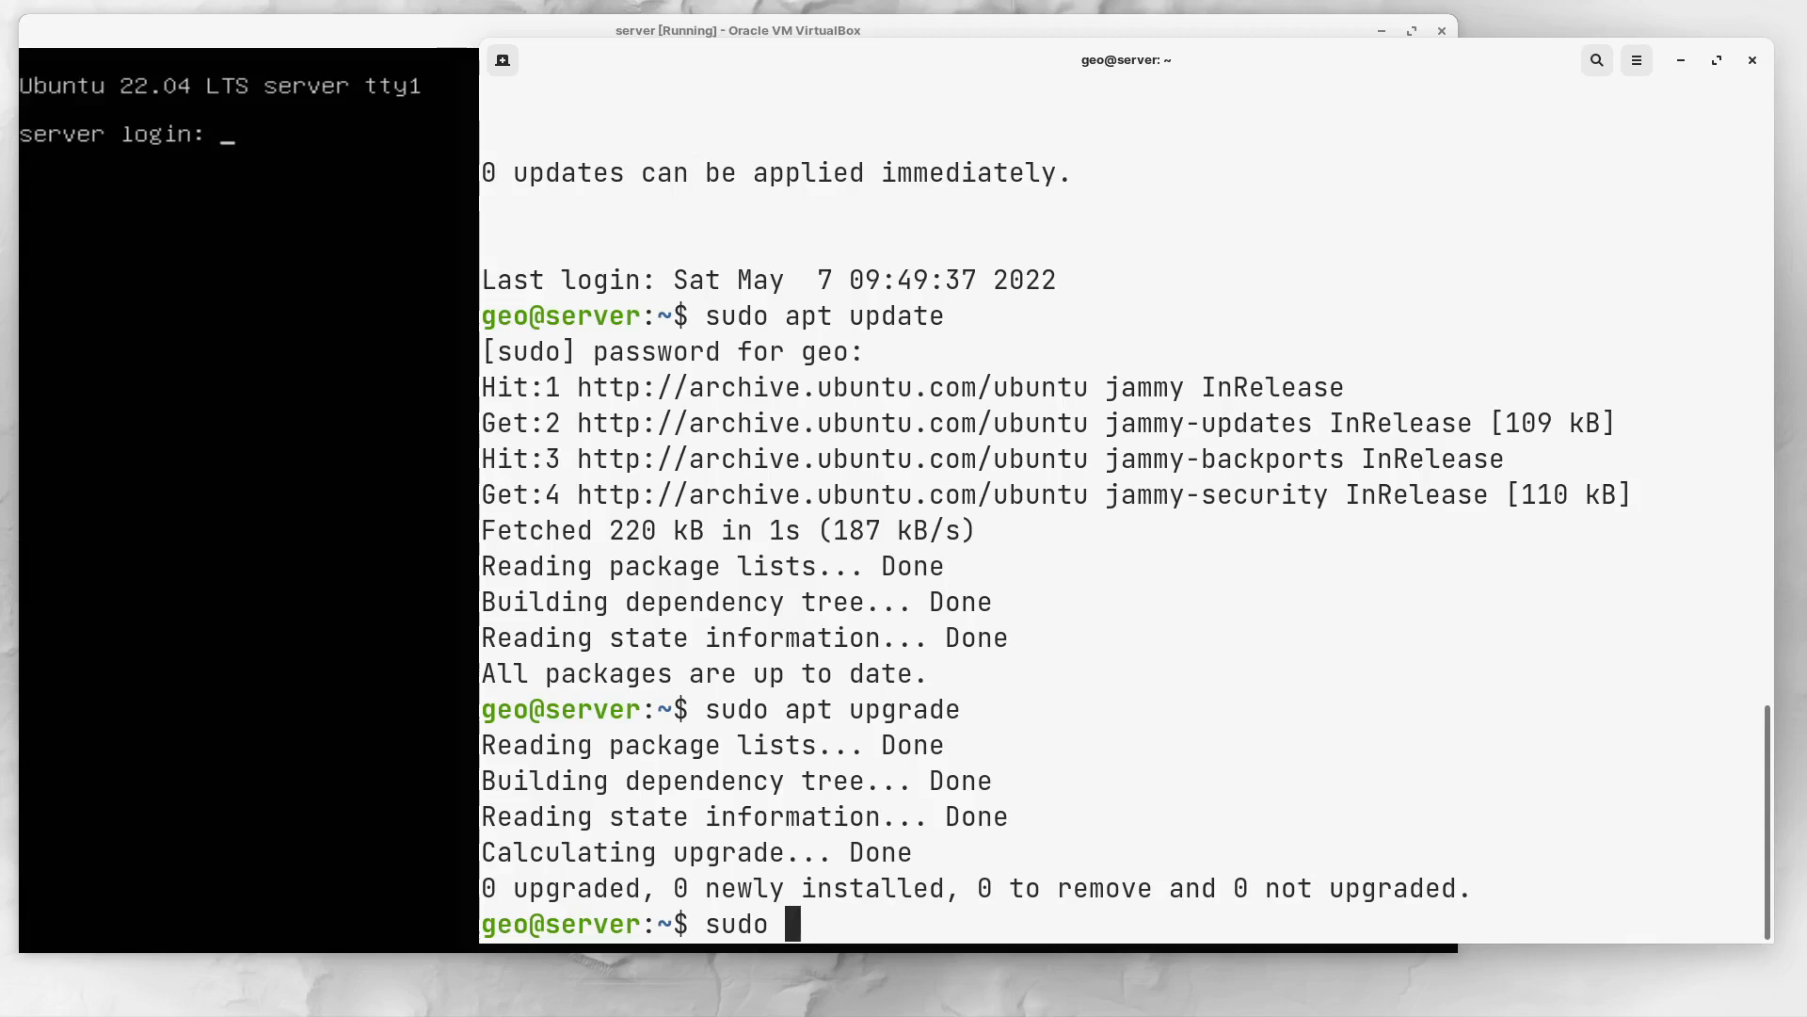
{"action": "type", "text": "init"}
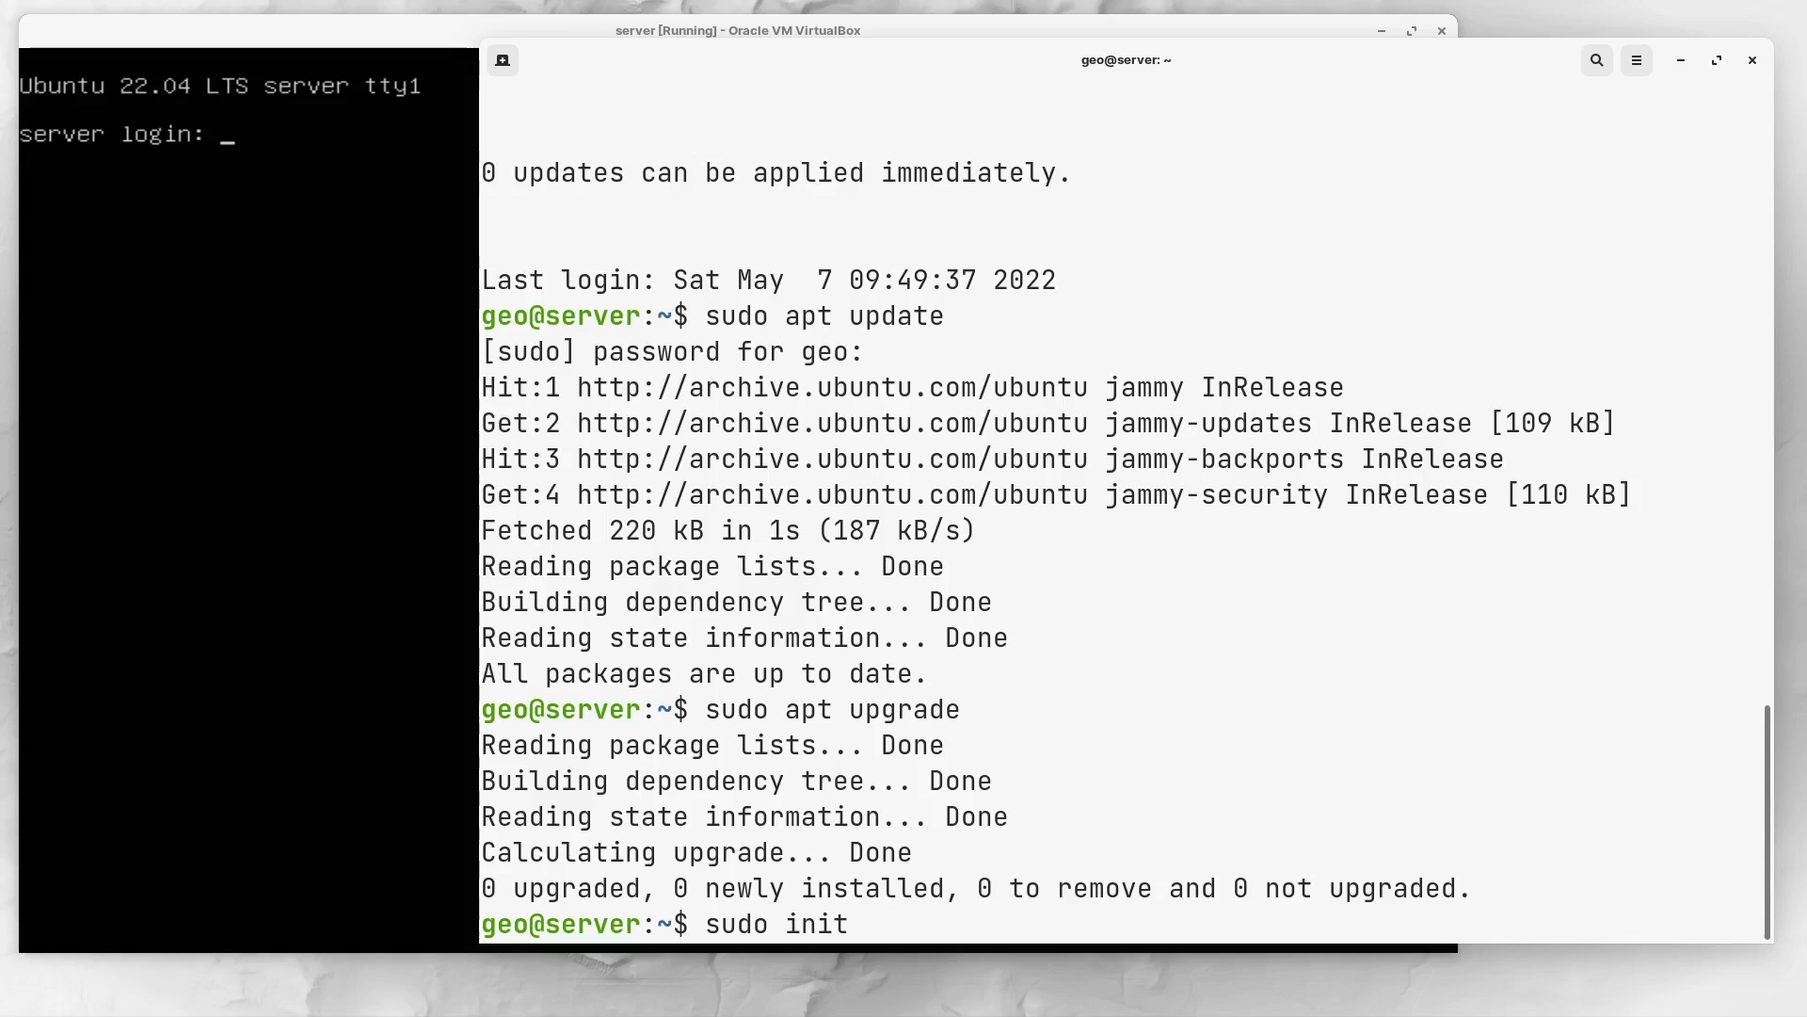
{"action": "type", "text": " 0"}
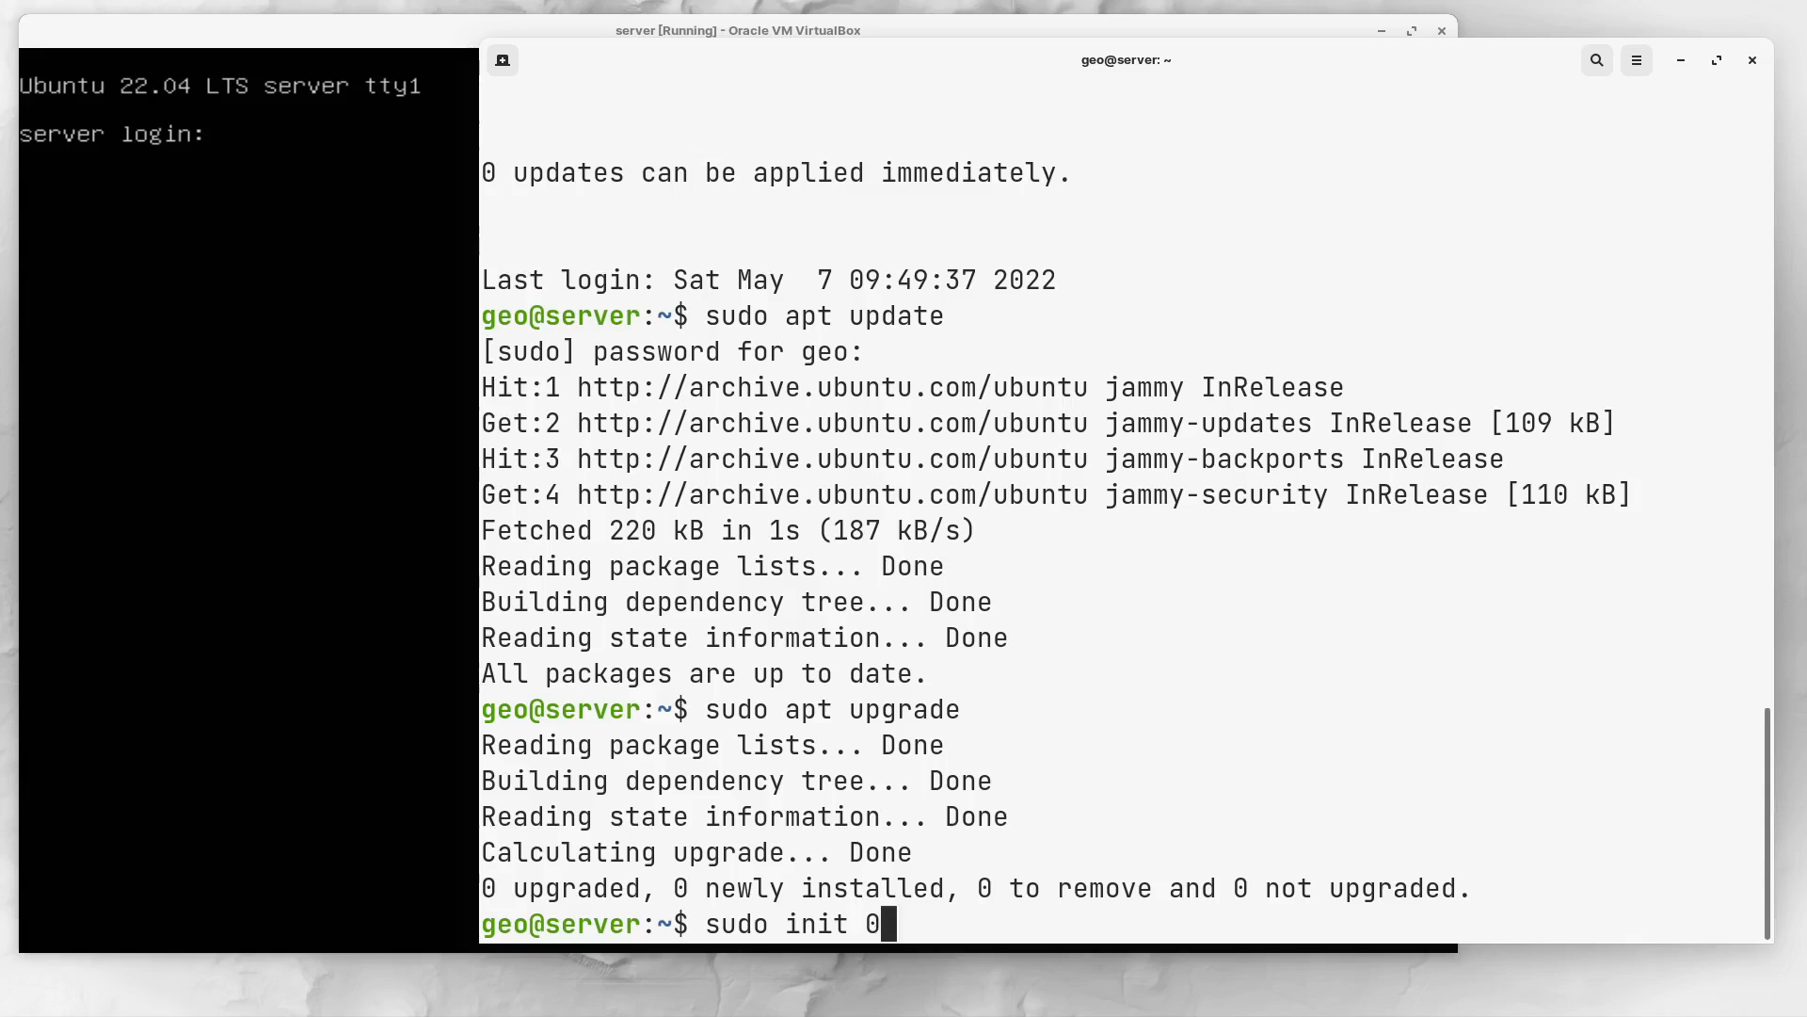
{"action": "key", "text": "Return"}
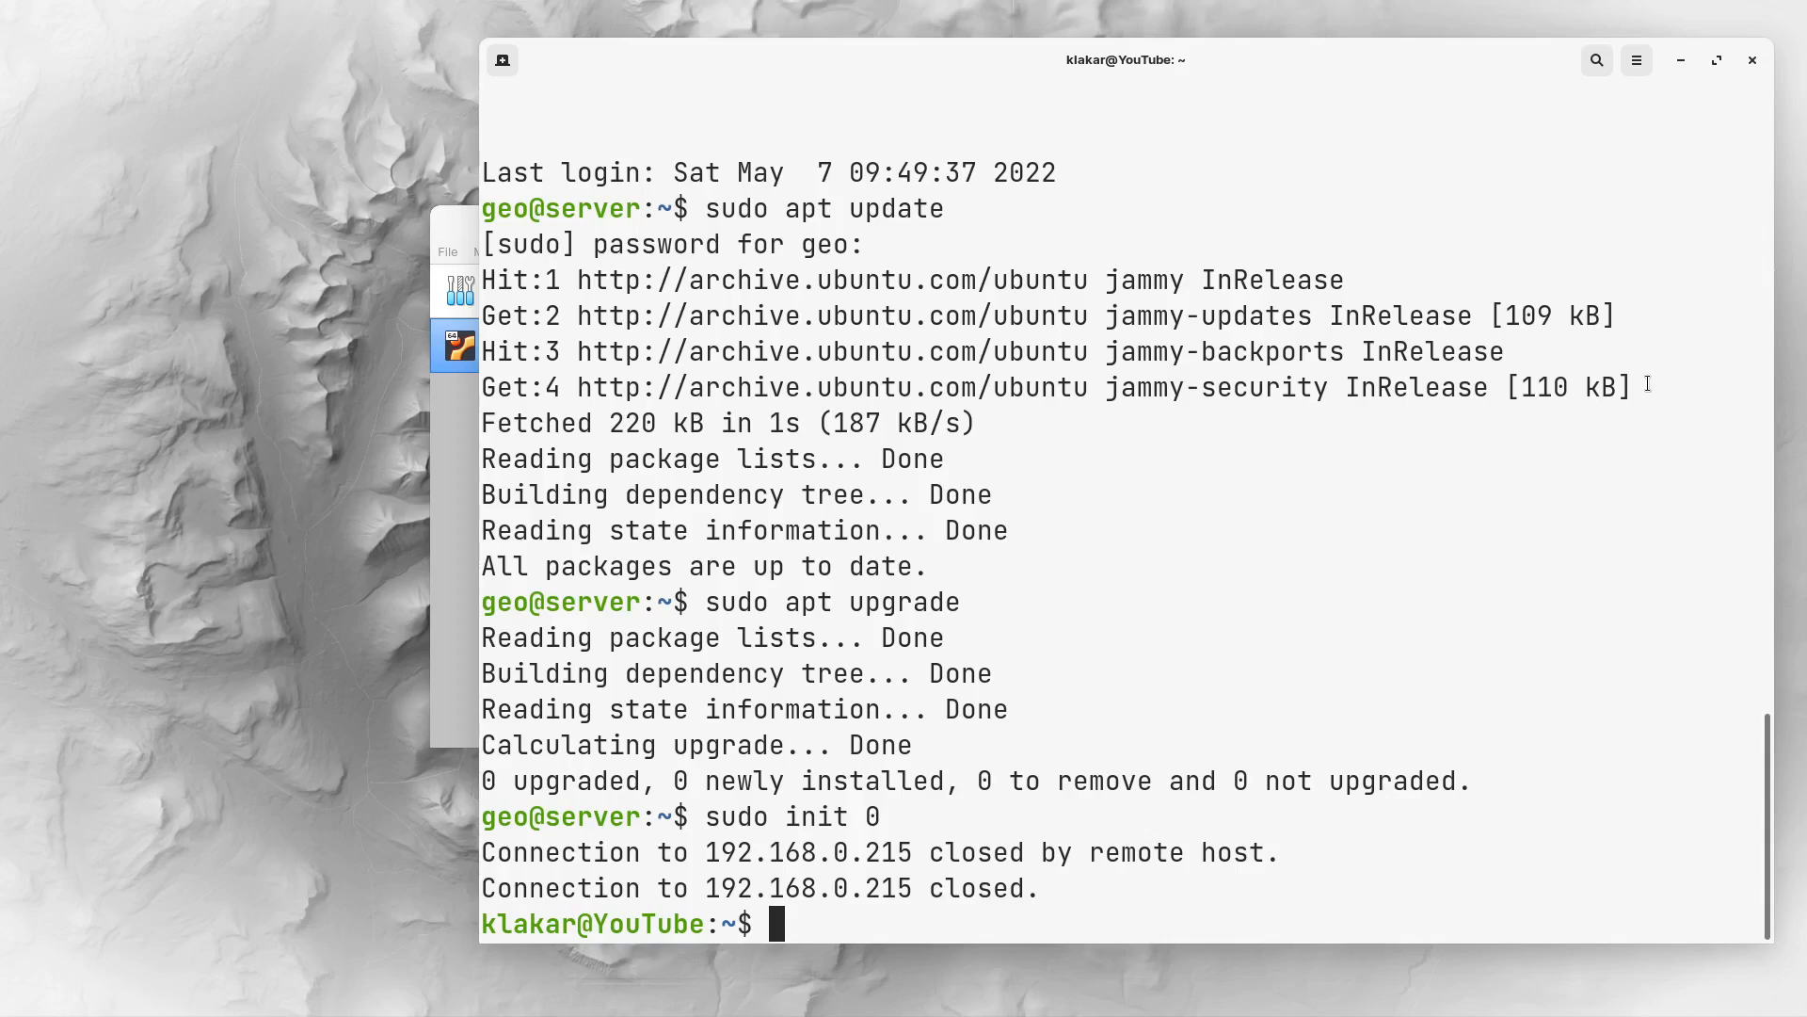
{"action": "left_click", "coordinate": [1751, 59]}
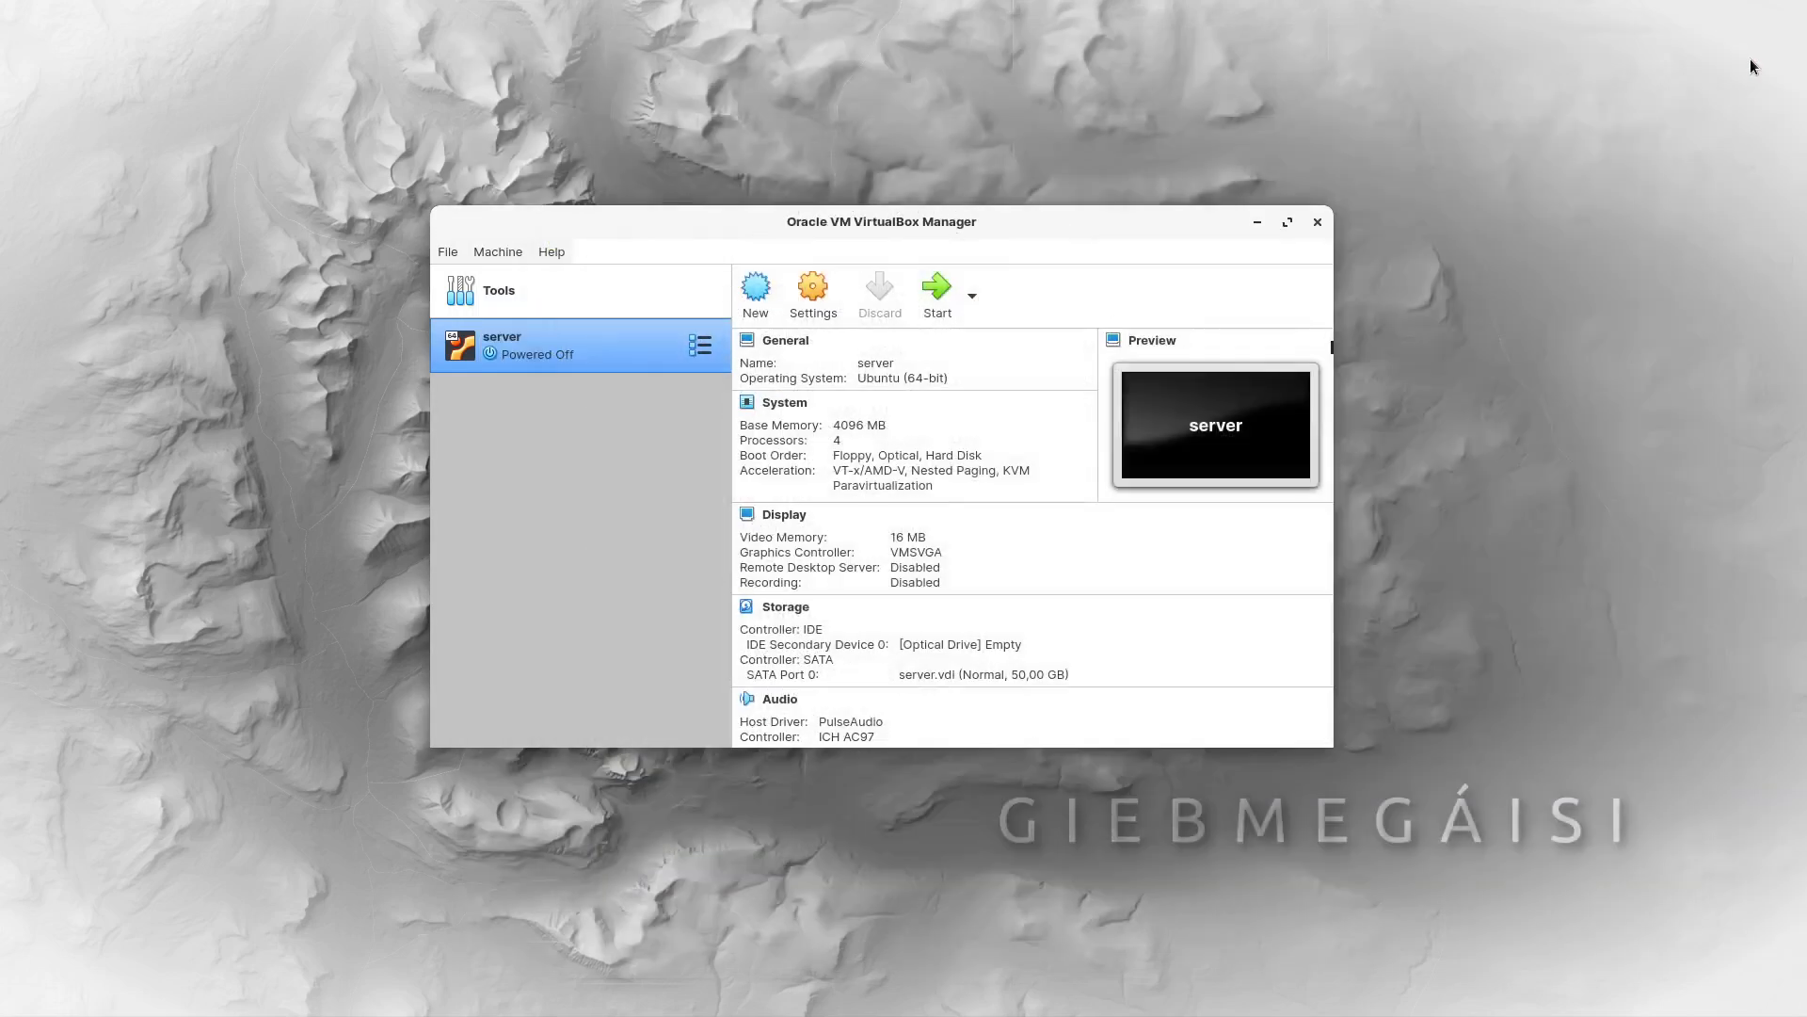